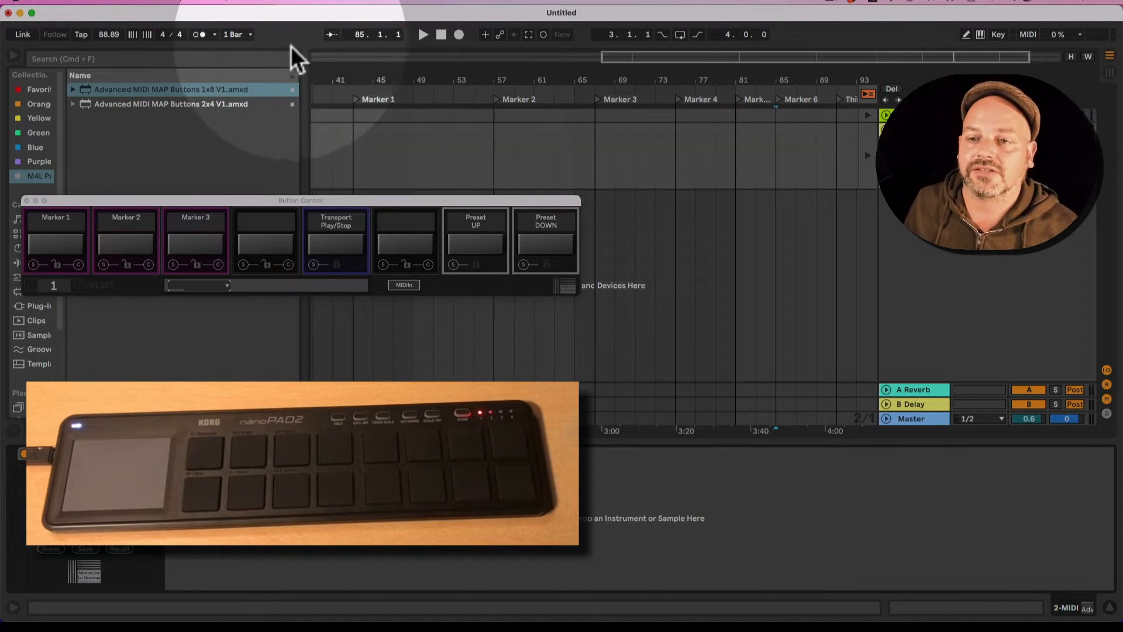
- Try out the Advanced MIDI MAP Buttons 2x4 V1 device on the 2-MIDI track, closing its window and deleting the device
double_click(218, 105)
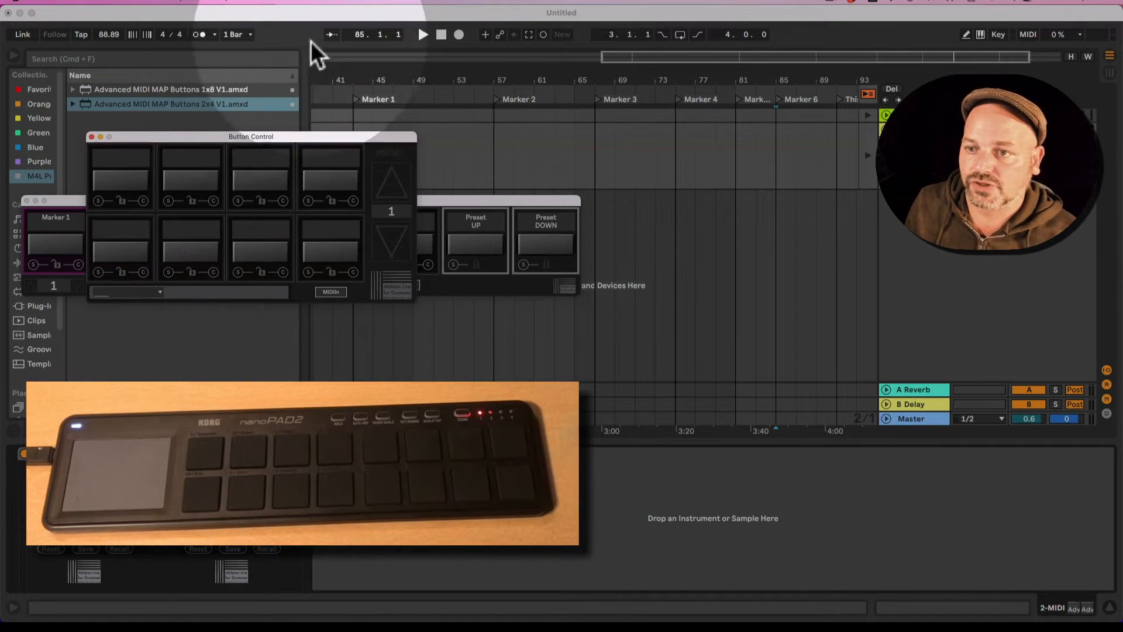
left_click_drag(255, 140, 207, 308)
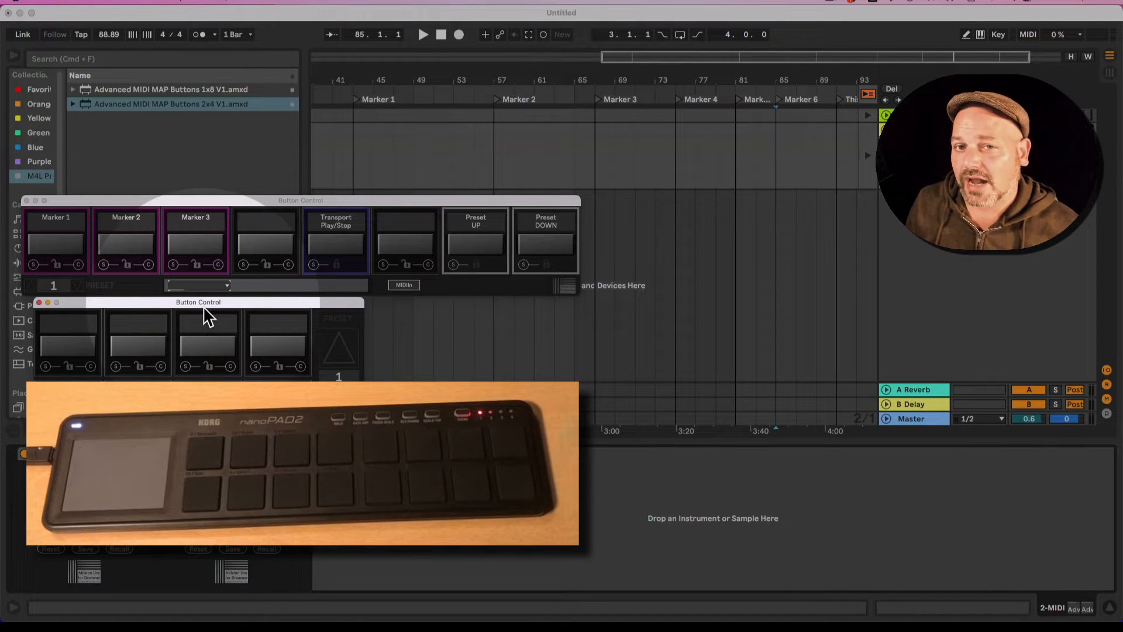
left_click(39, 303)
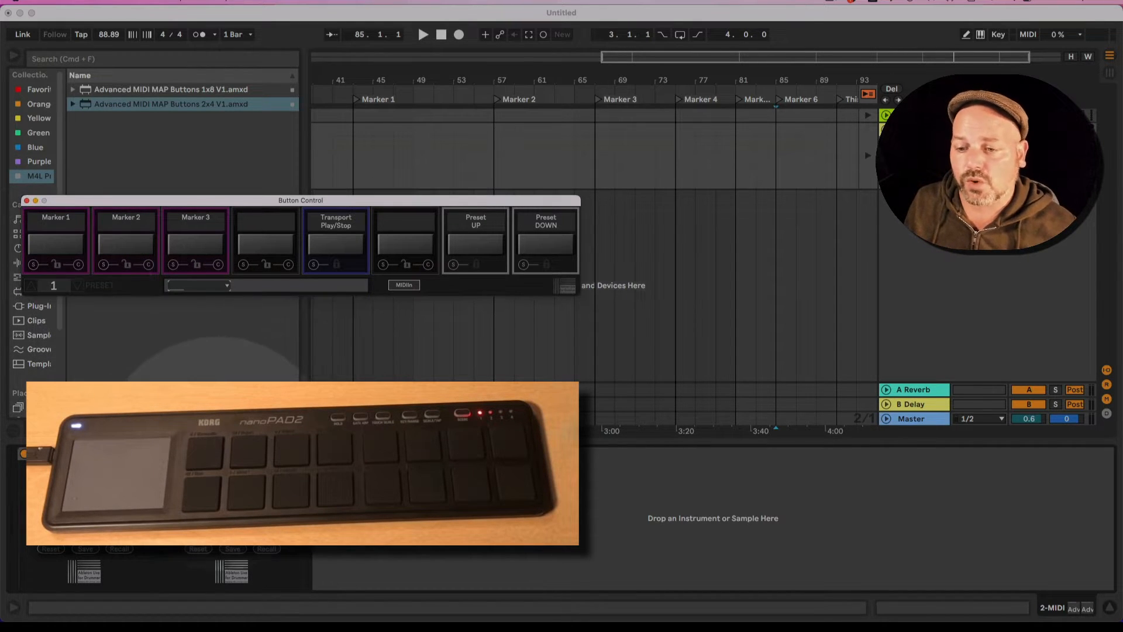
left_click(217, 453)
key("Delete")
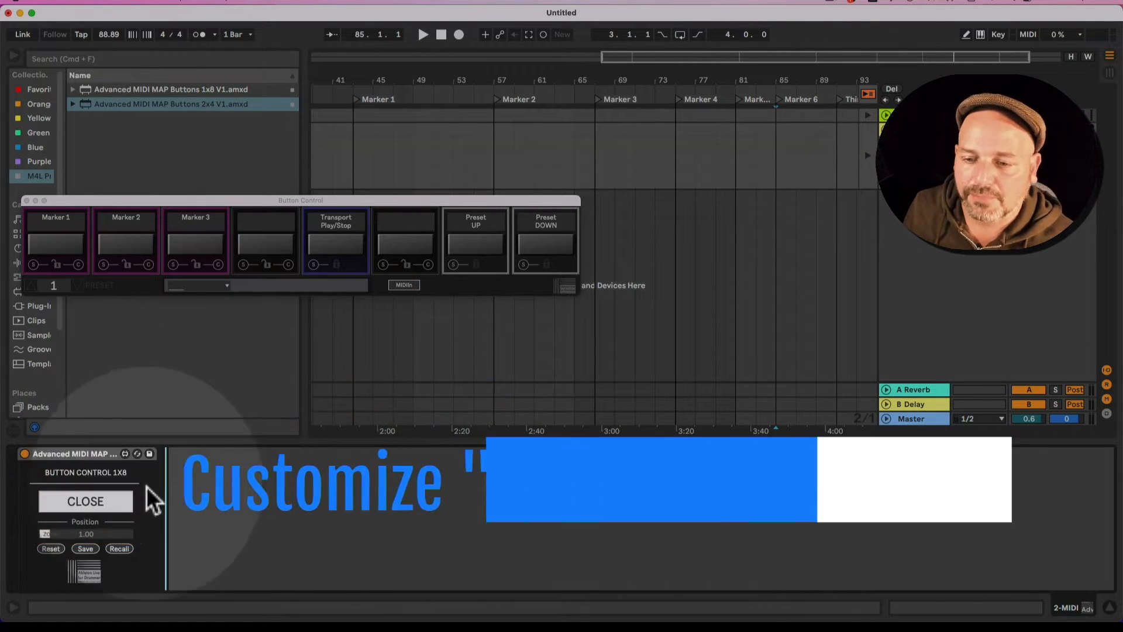
- Try a zoom of 1.46 on the Button Control window, reset it to 1.00, and move the window to the centre of the arrangement
left_click(94, 505)
left_click(94, 507)
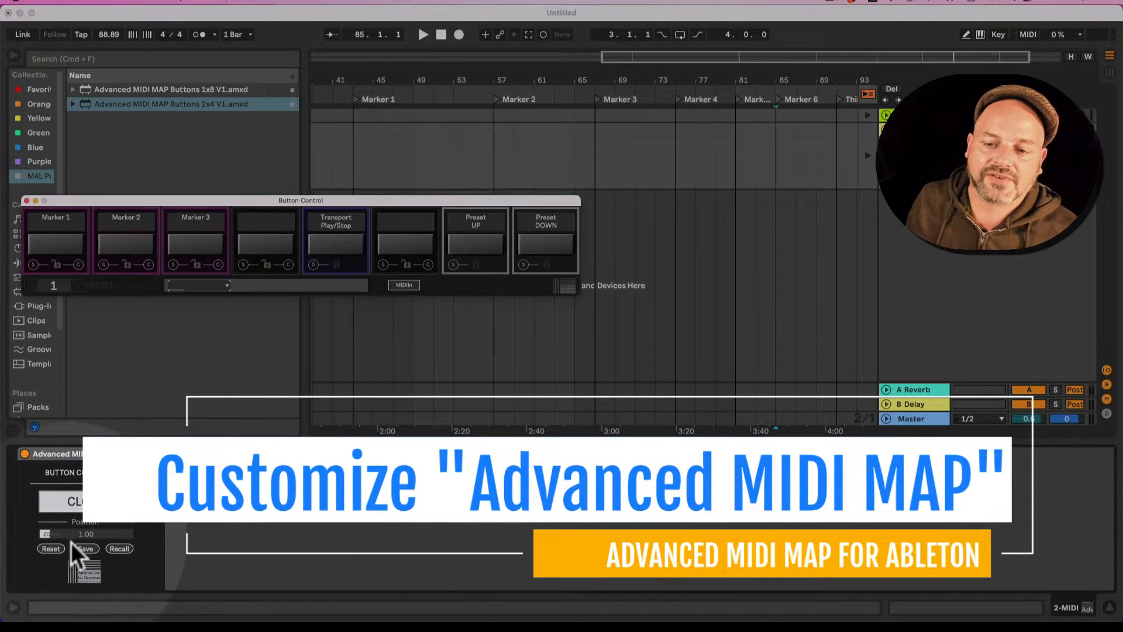
left_click_drag(76, 534, 72, 525)
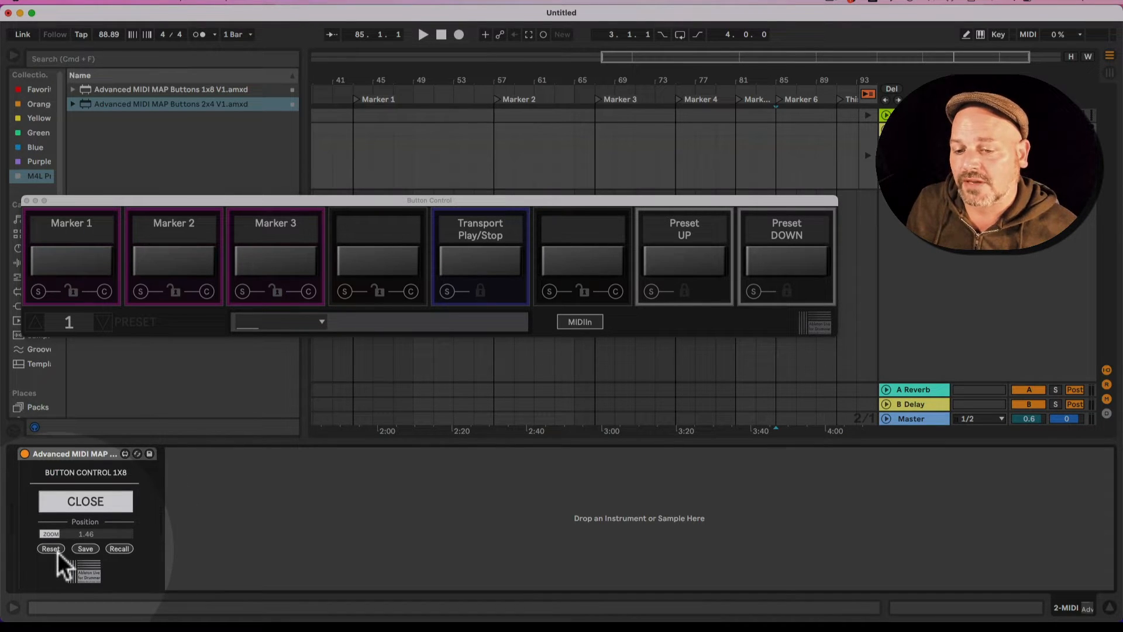
left_click(57, 551)
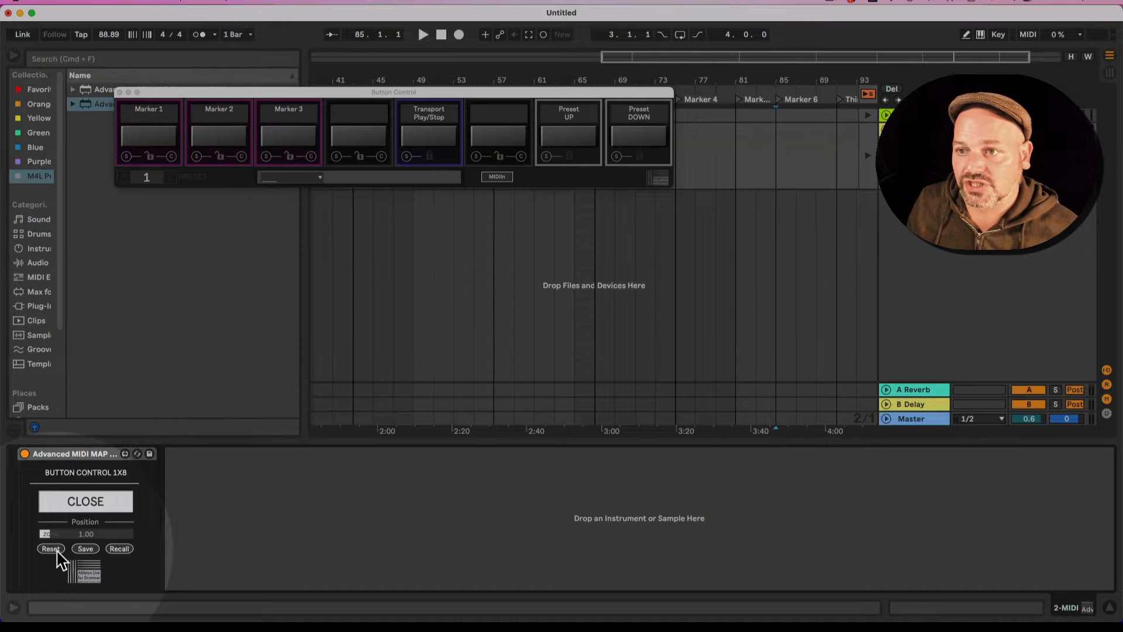
left_click_drag(223, 101, 328, 249)
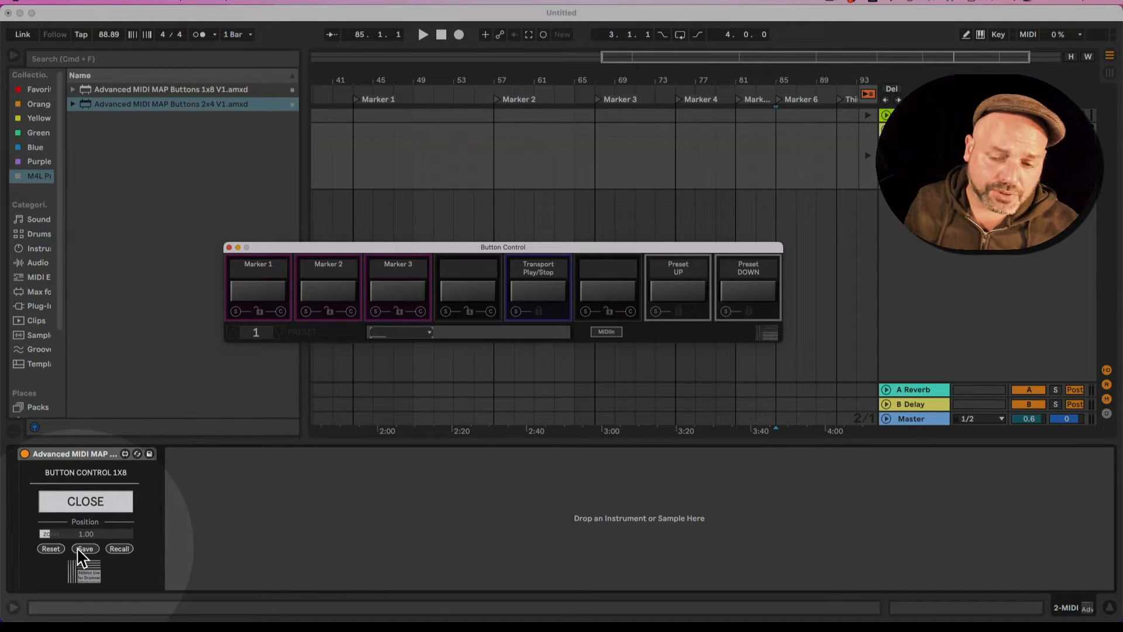
- Fold and unfold the Advanced MIDI MAP device, and switch MIDI mapping mode on and back off
left_click(75, 454)
double_click(75, 454)
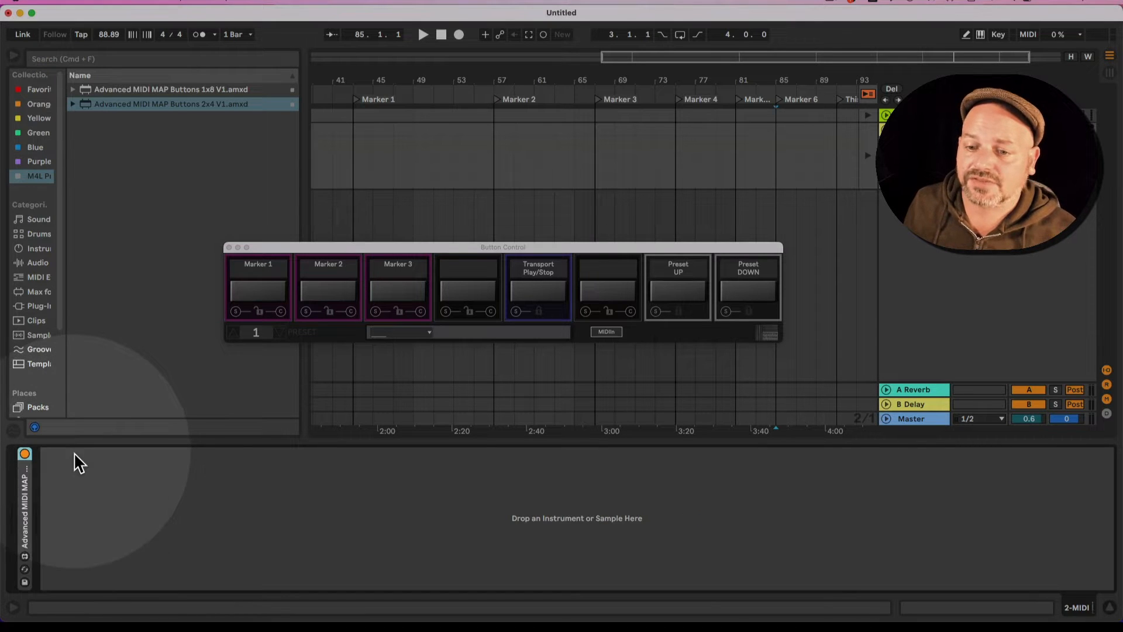
double_click(23, 514)
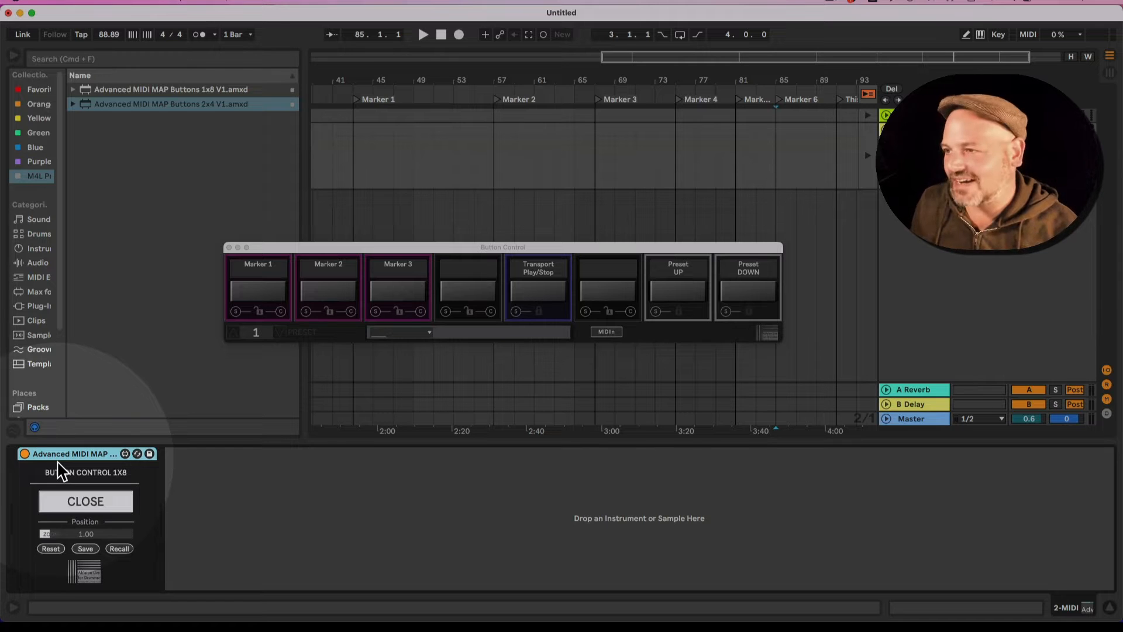
left_click(1028, 36)
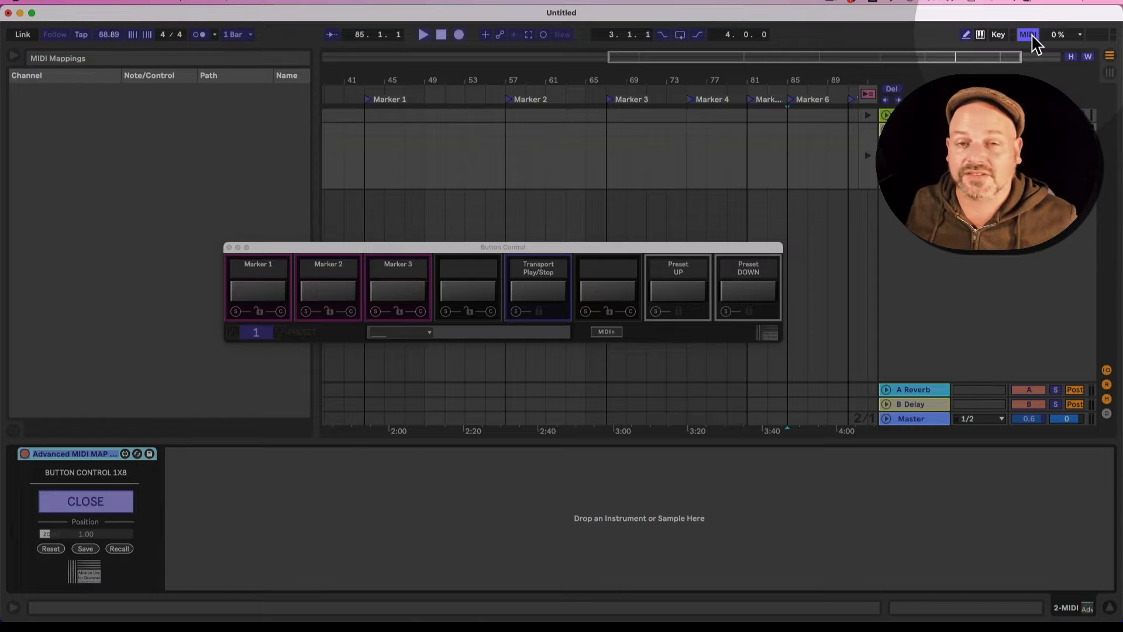
left_click(1030, 34)
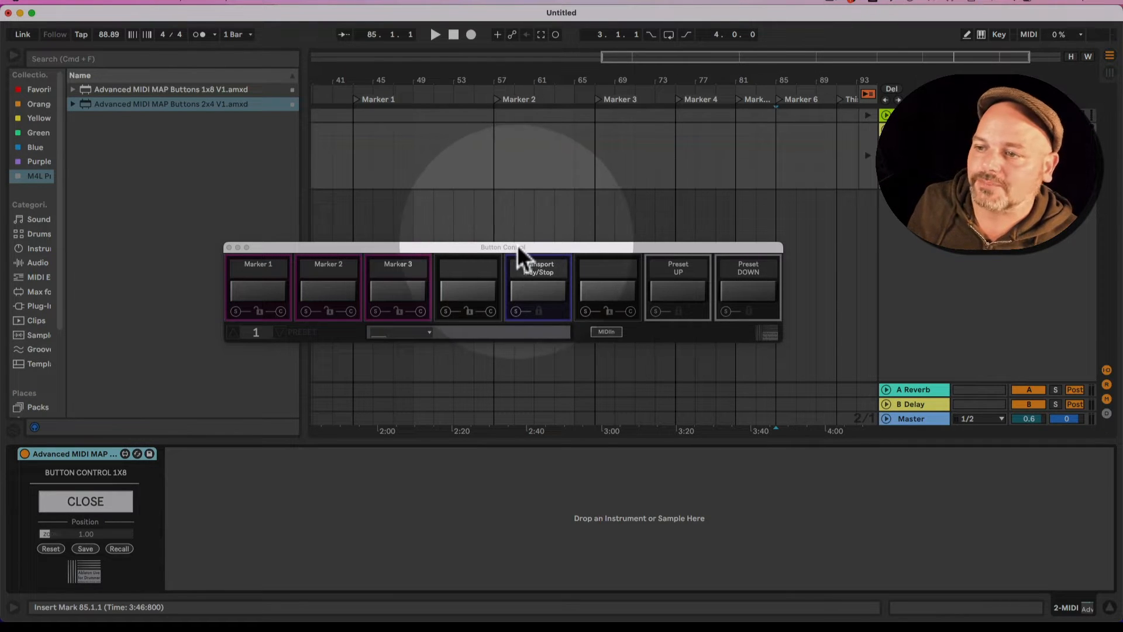
- Switch to Session View and close the floating Button Control window from its device
left_click_drag(517, 247, 460, 210)
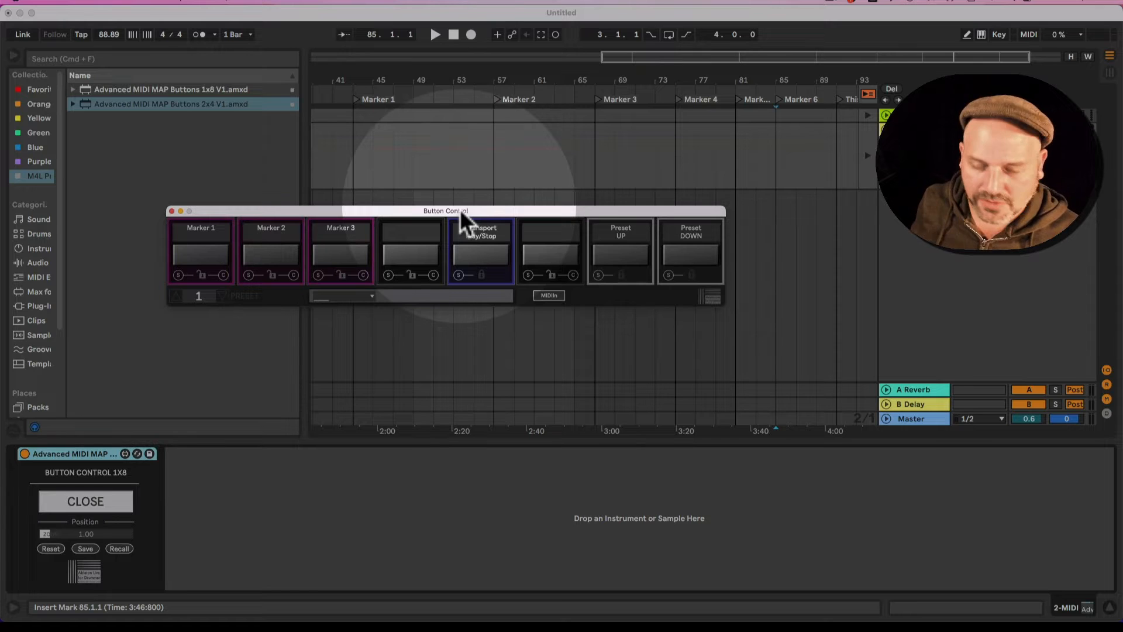
key("Tab")
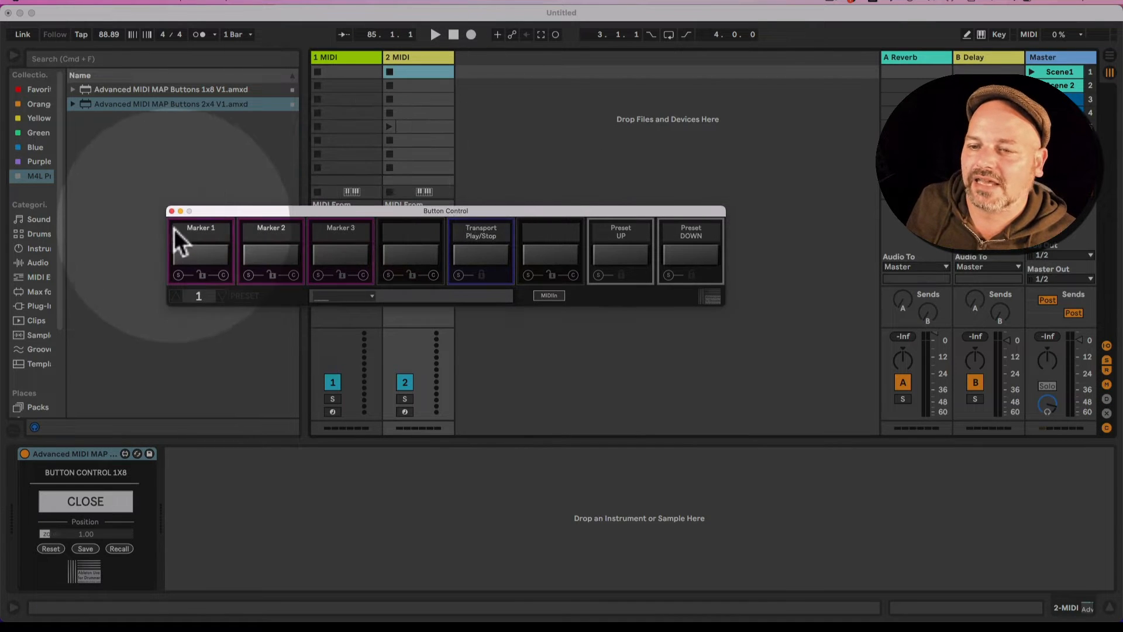
left_click(92, 501)
left_click(91, 500)
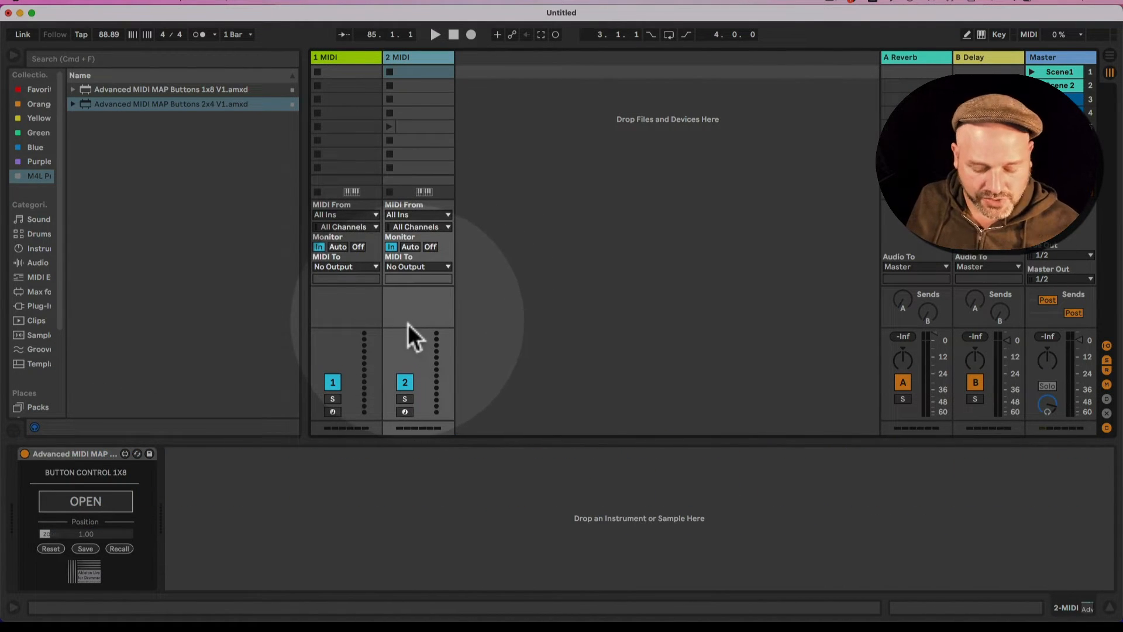
- In the MIDI preferences, try the Remote option for the nanoPAD2 (PAD) input, turn it off again, and inspect the third control surface choices
key("super+comma")
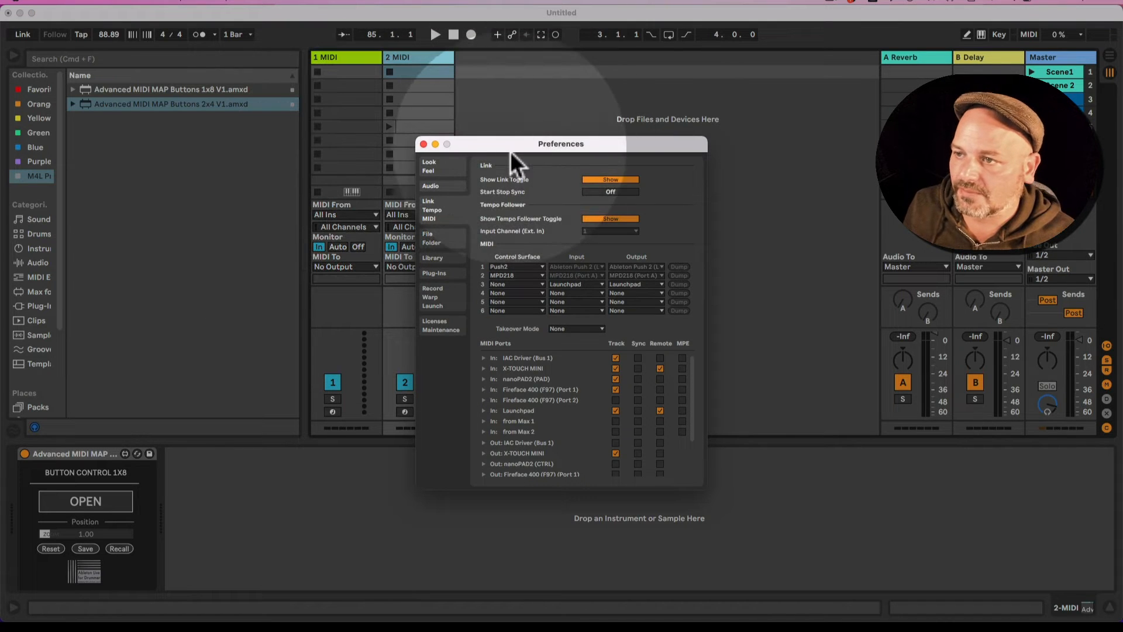
left_click_drag(514, 151, 610, 61)
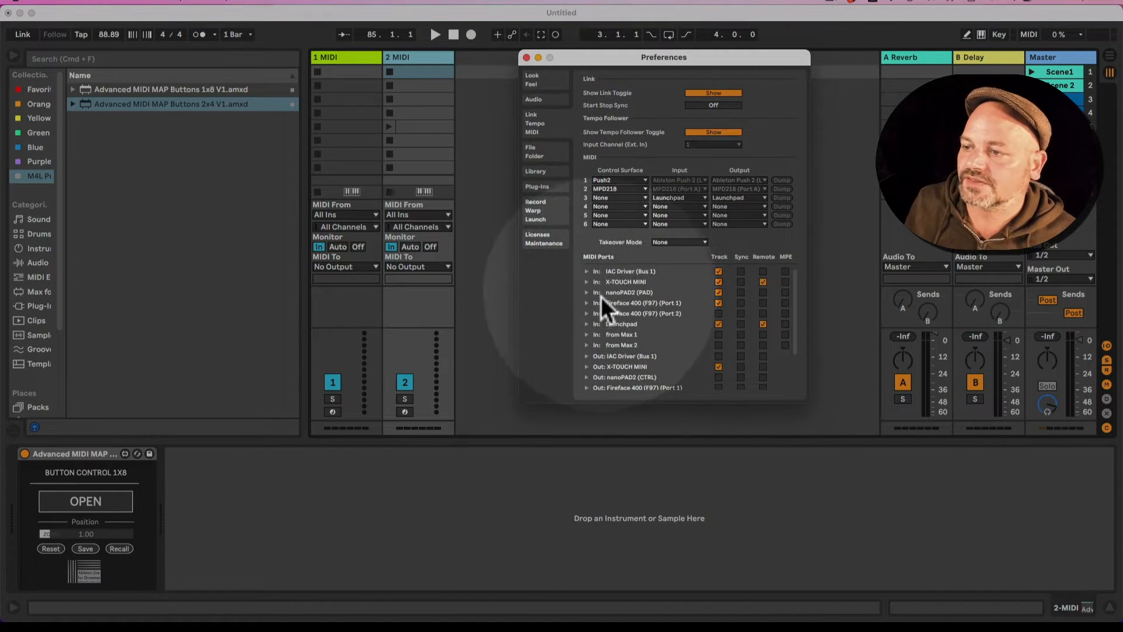
left_click(718, 302)
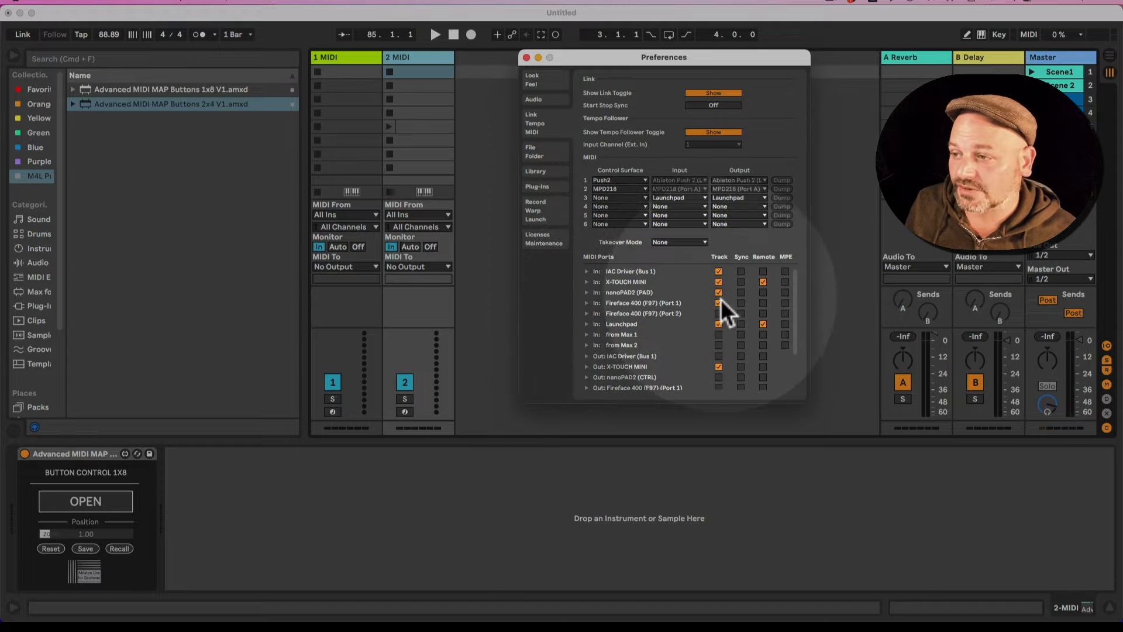
left_click(761, 292)
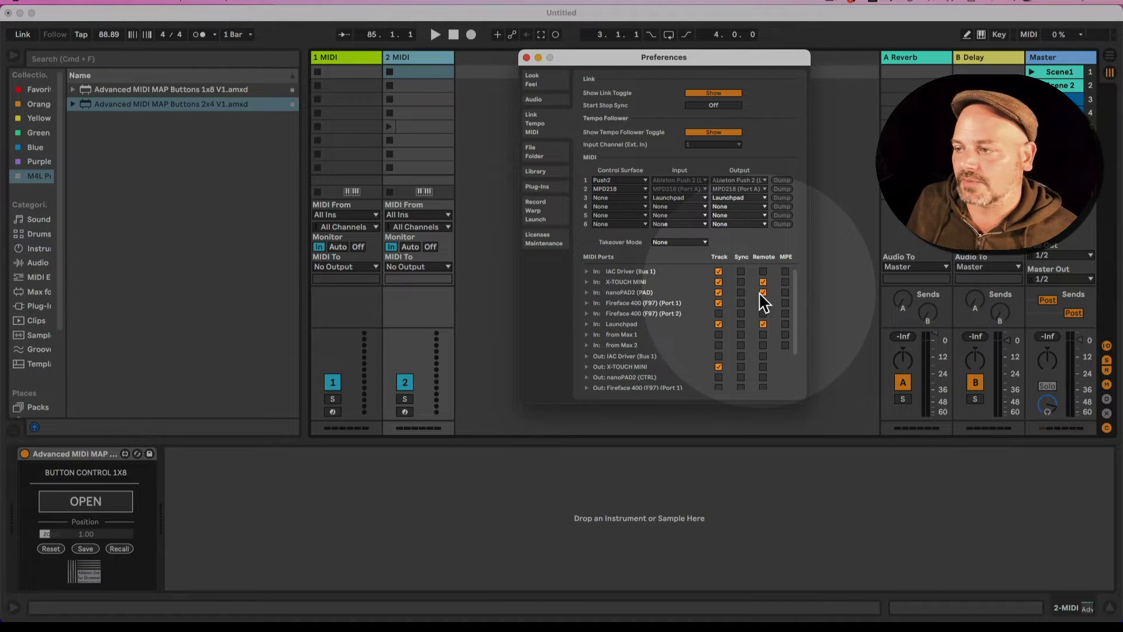
left_click(760, 294)
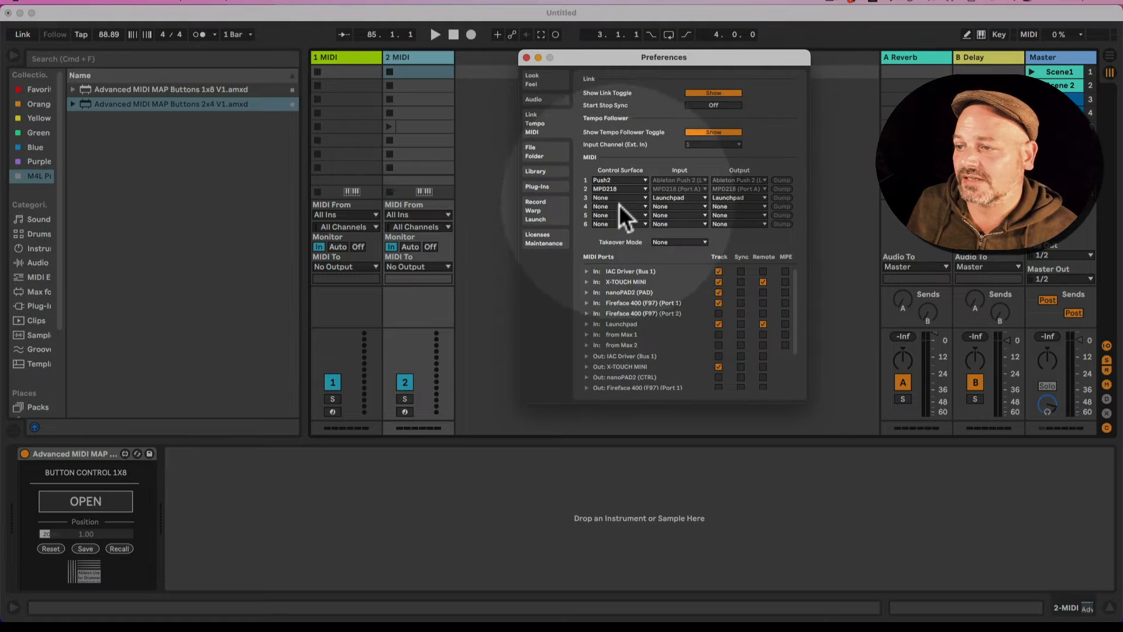
left_click(627, 199)
left_click(629, 199)
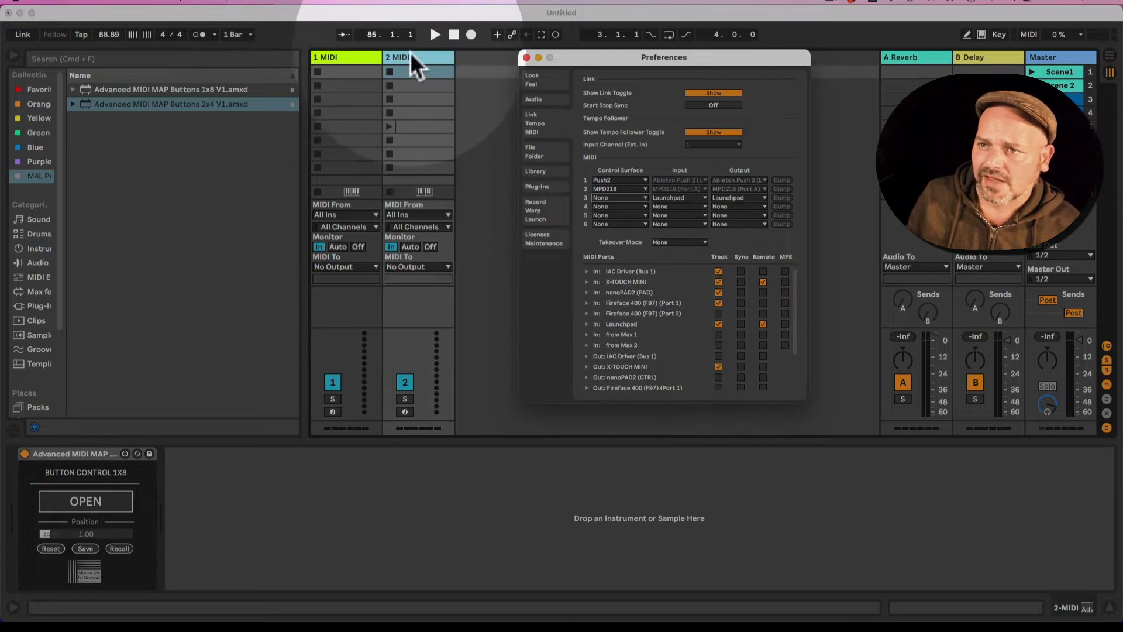
- Select the 2 MIDI track holding the button device and set its MIDI From input to nanoPAD2 (PAD)
left_click(409, 59)
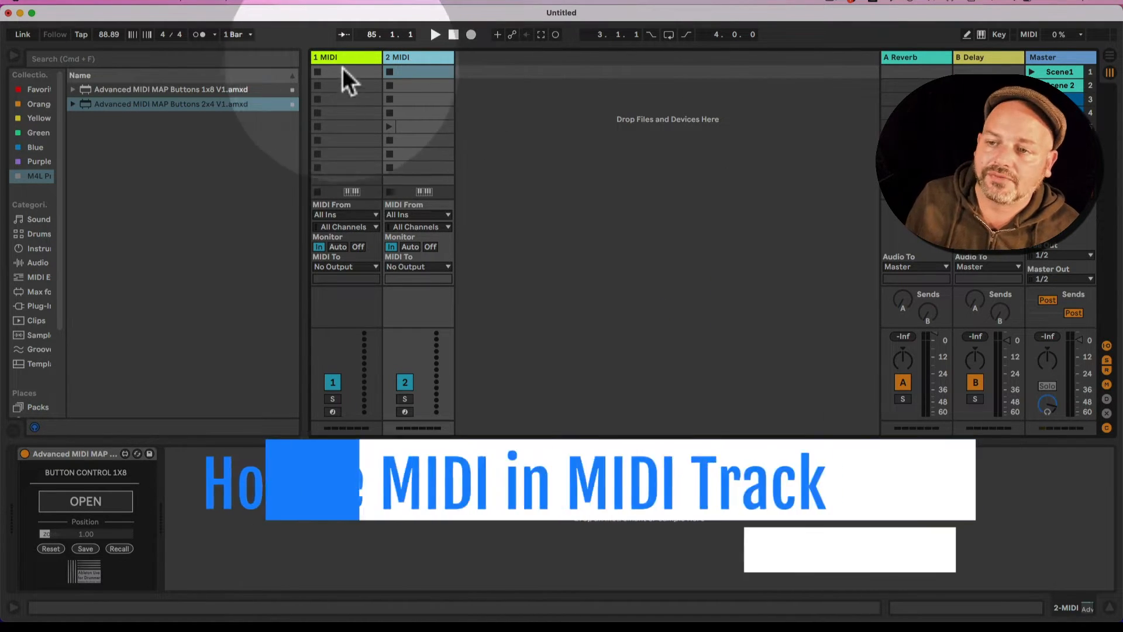
left_click(345, 62)
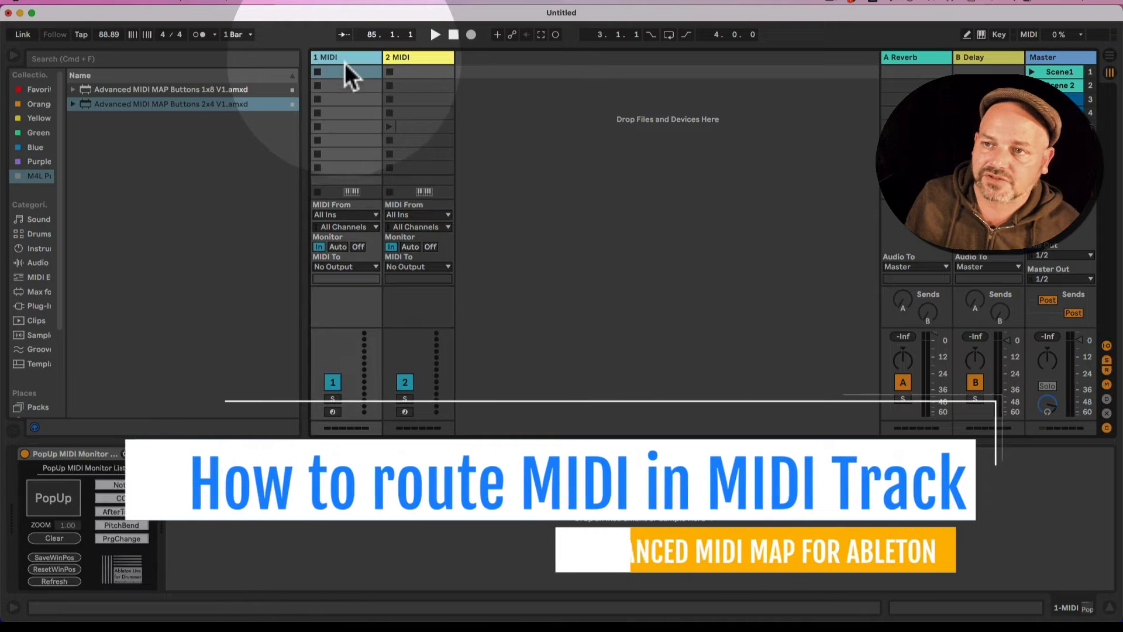
left_click(425, 60)
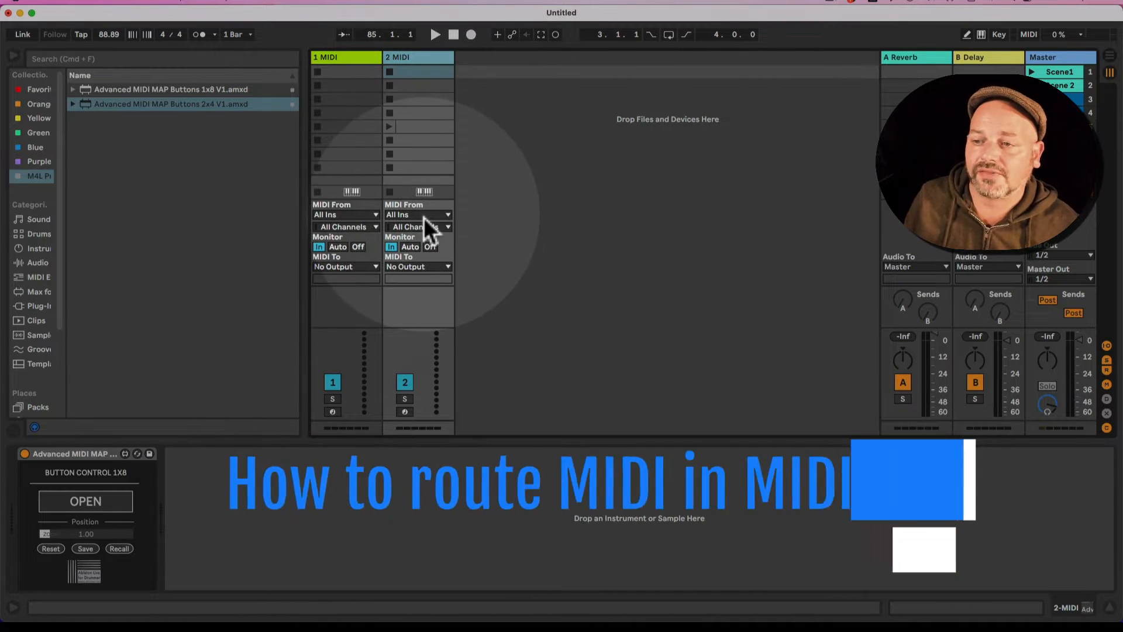
left_click(423, 217)
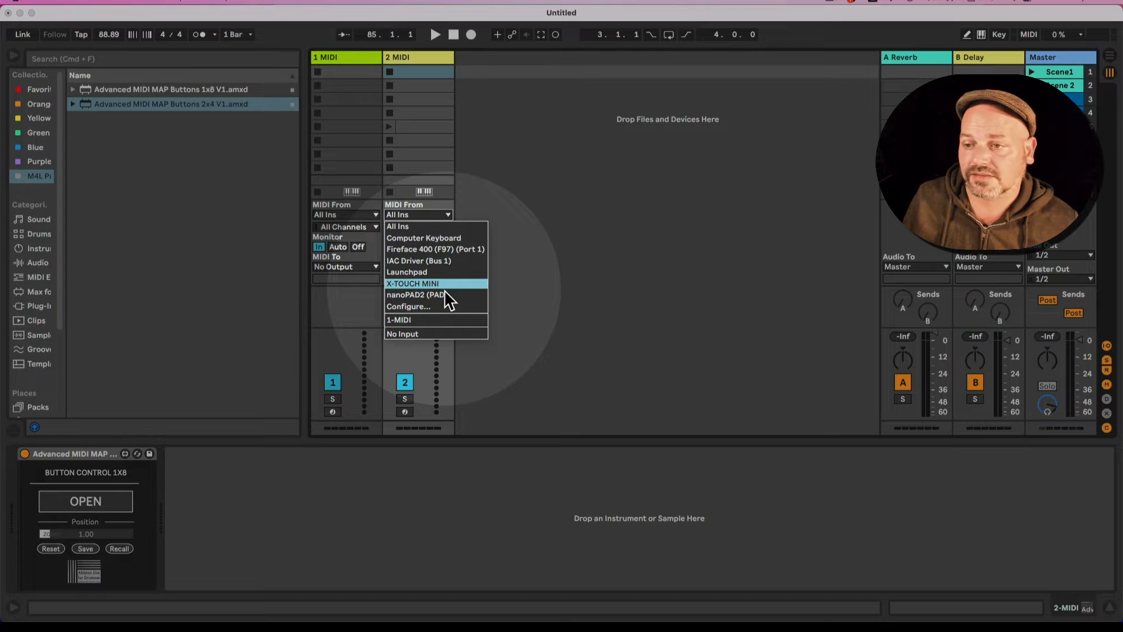
left_click(440, 295)
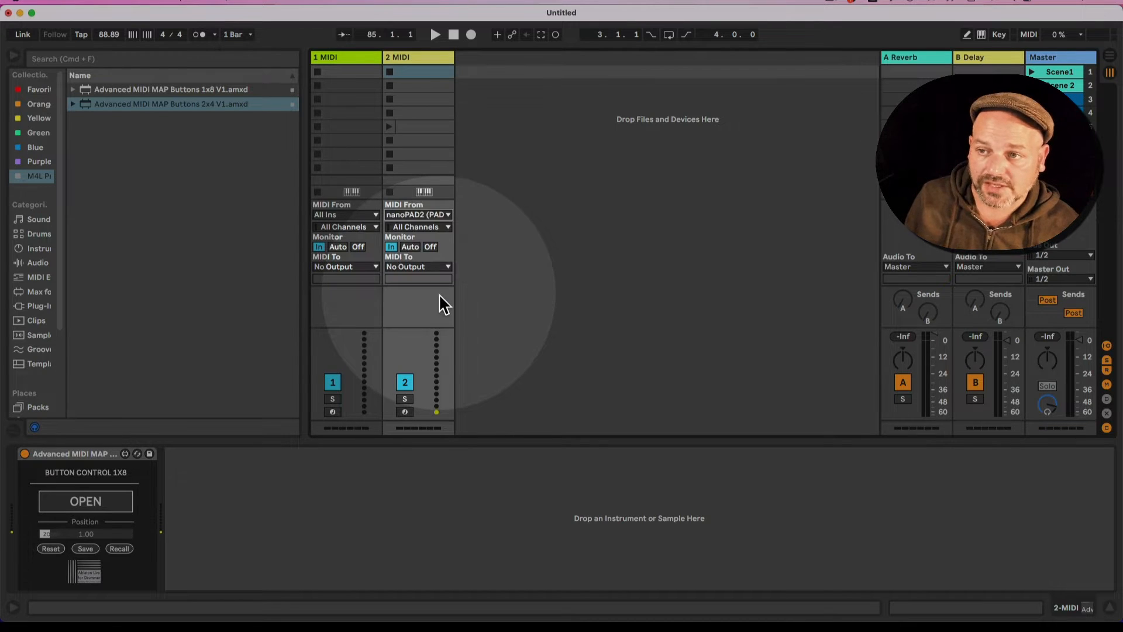
- Test Auto monitoring on the 2 MIDI track and bypassing the button device, restoring monitoring to In and reactivating the device
left_click(393, 247)
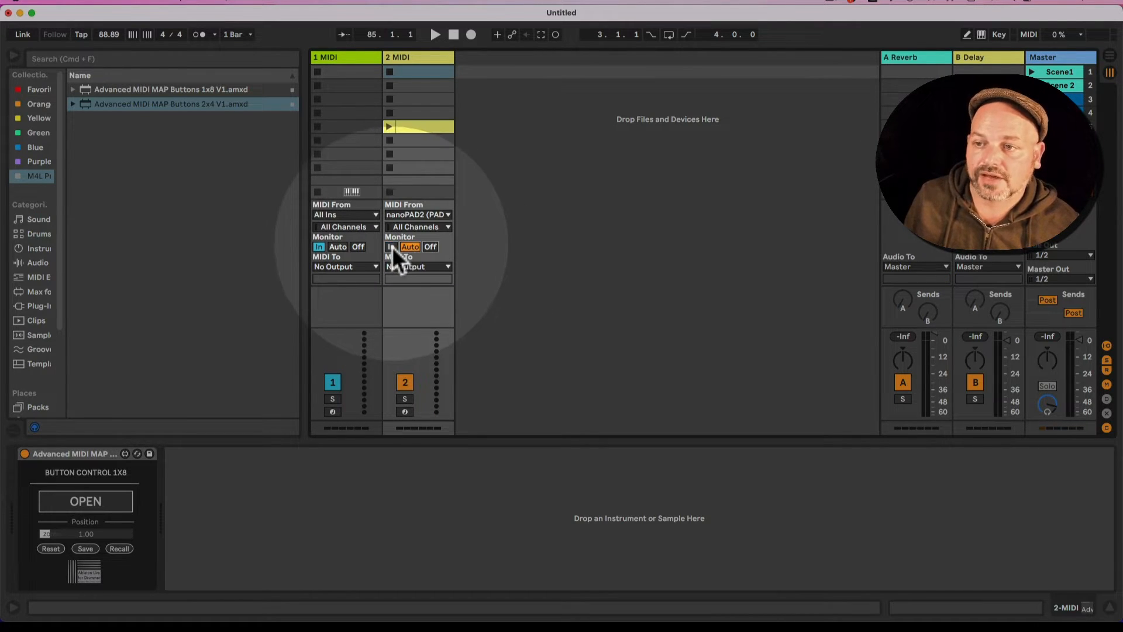
left_click(391, 246)
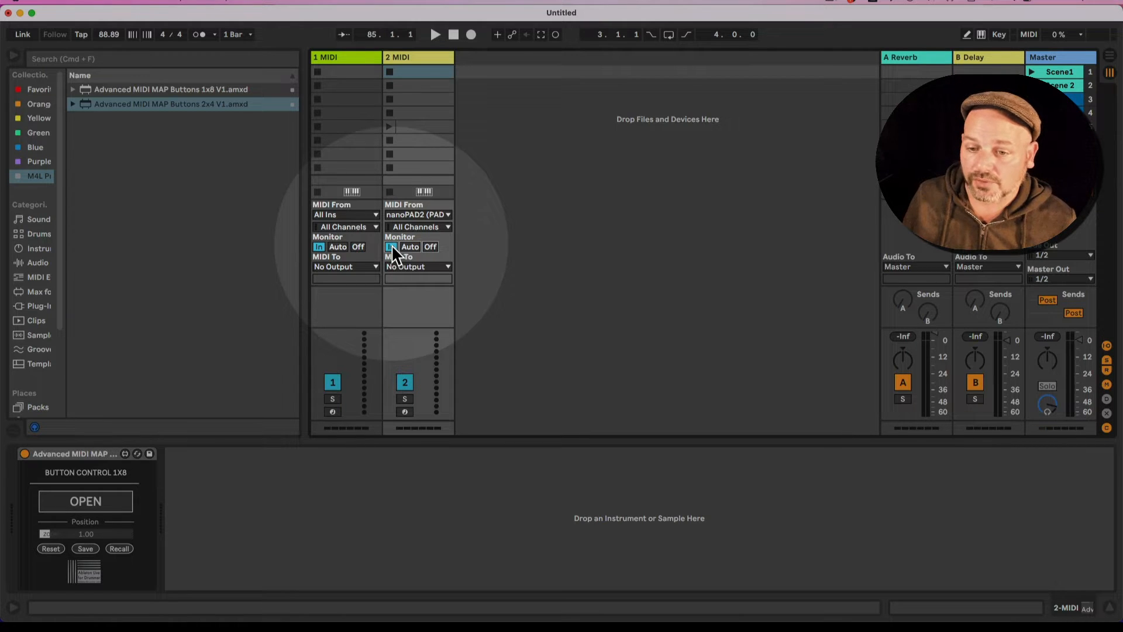
left_click(24, 454)
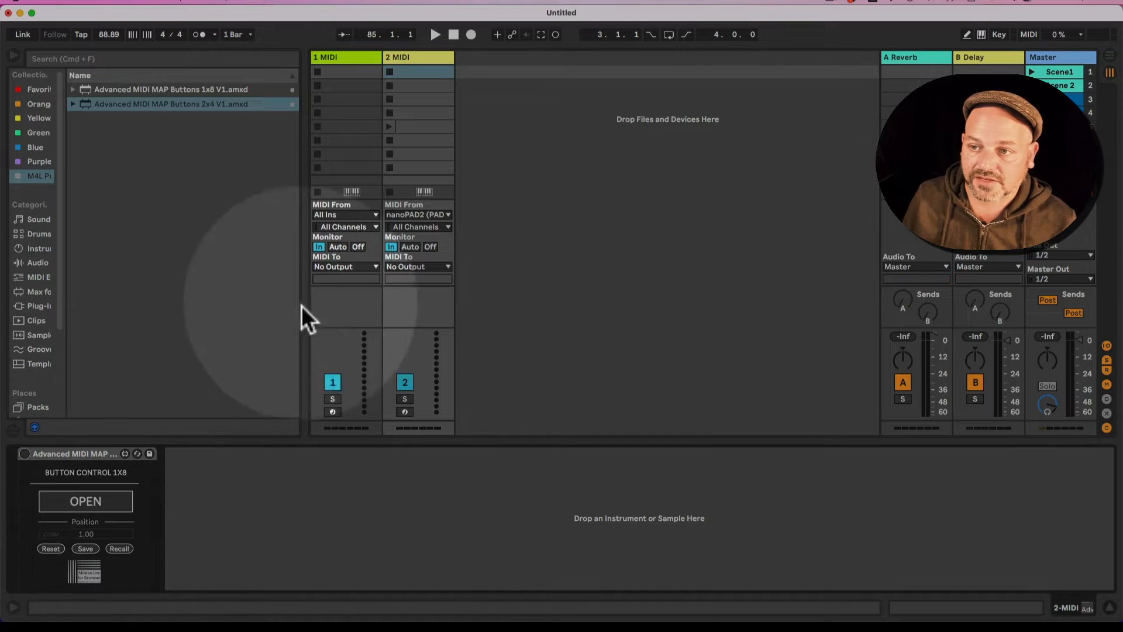
left_click(412, 246)
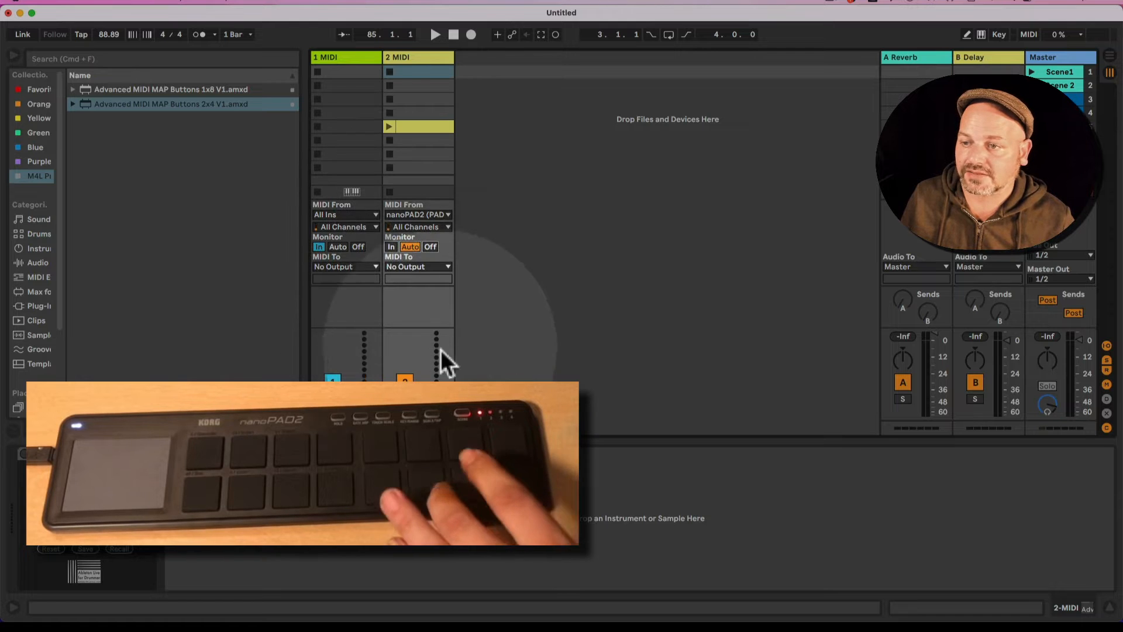
left_click(390, 248)
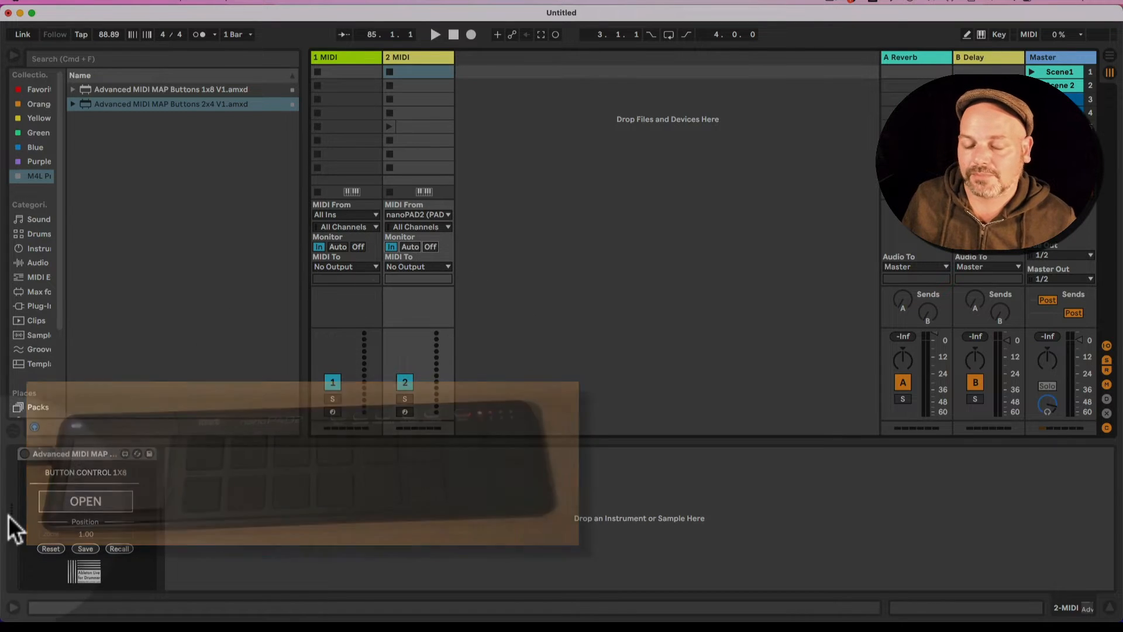
left_click(25, 454)
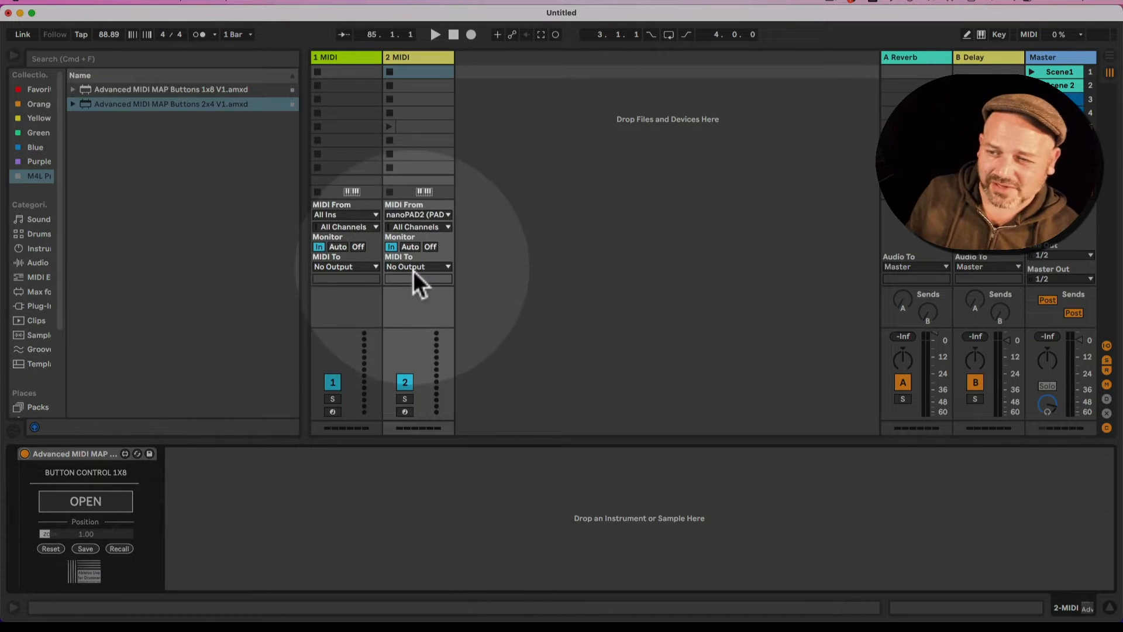
- Review the 2 MIDI track's MIDI To destinations, keep No Output, and reopen the Button Control window
left_click(412, 269)
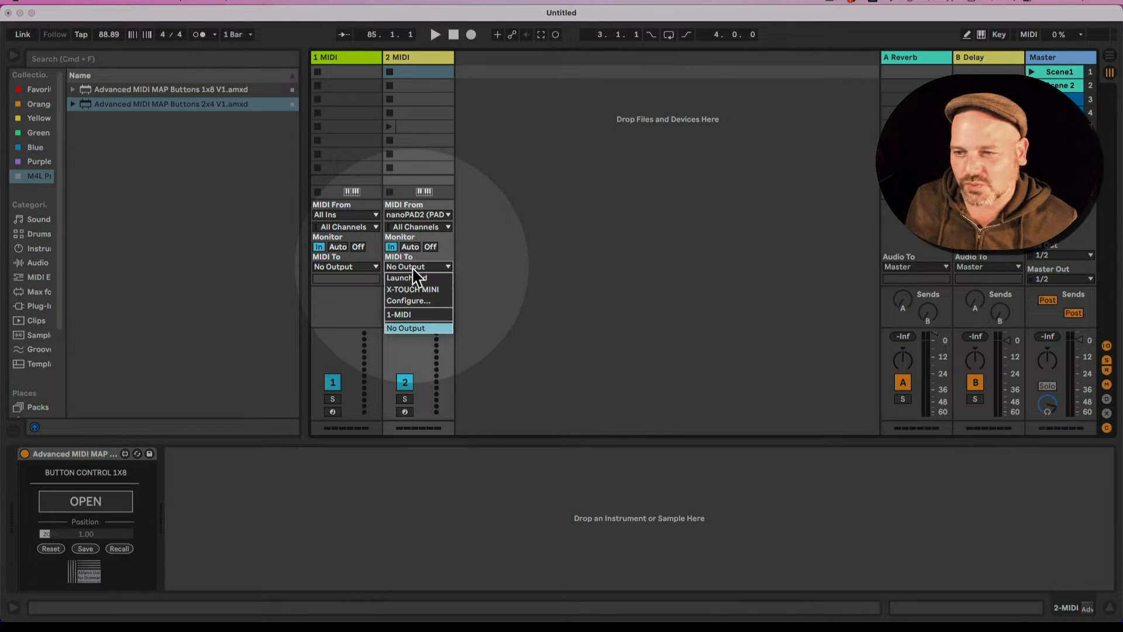
left_click(412, 268)
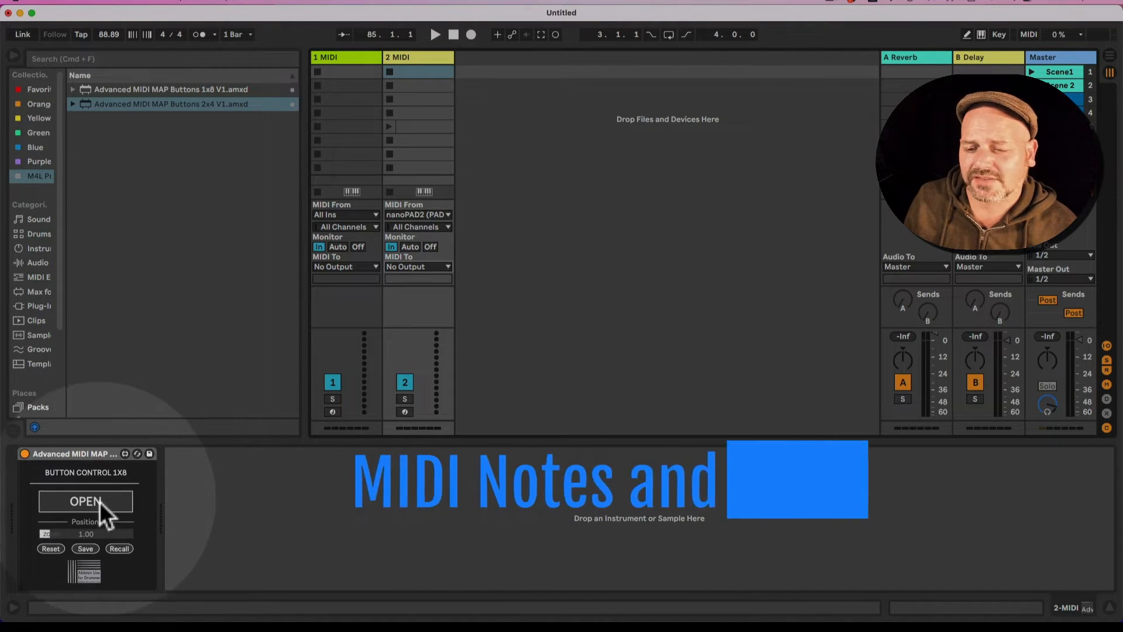
left_click(99, 501)
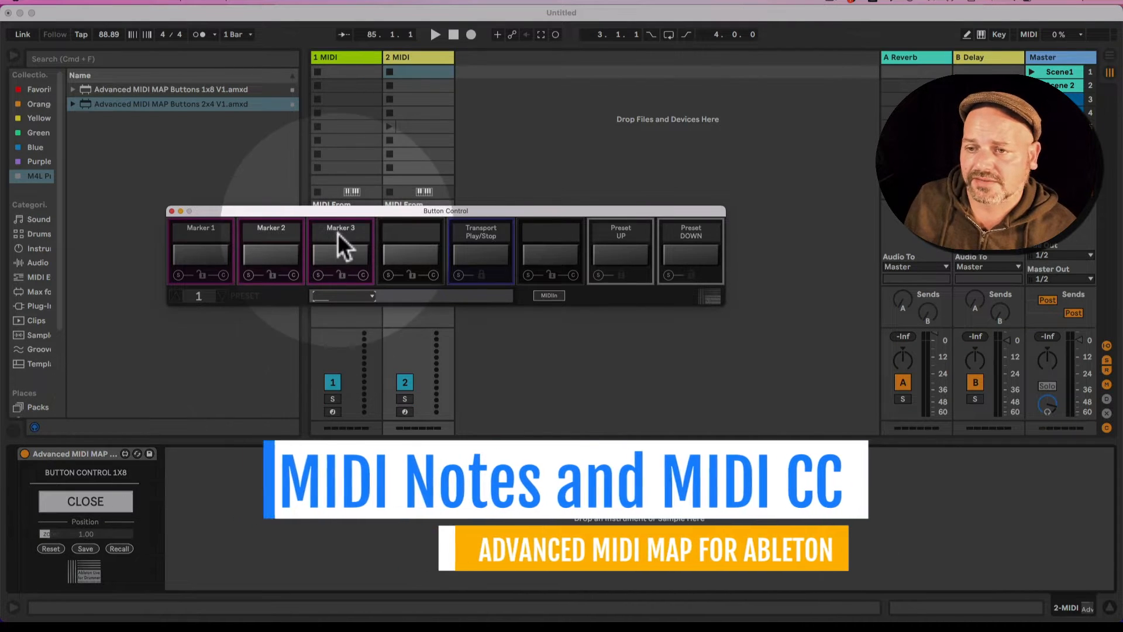
- Check the nanoPAD2 pads' incoming notes with the PopUp MIDI Monitor on the 1 MIDI track, zoomed to 1.38, then close the monitor list
left_click_drag(331, 212, 220, 257)
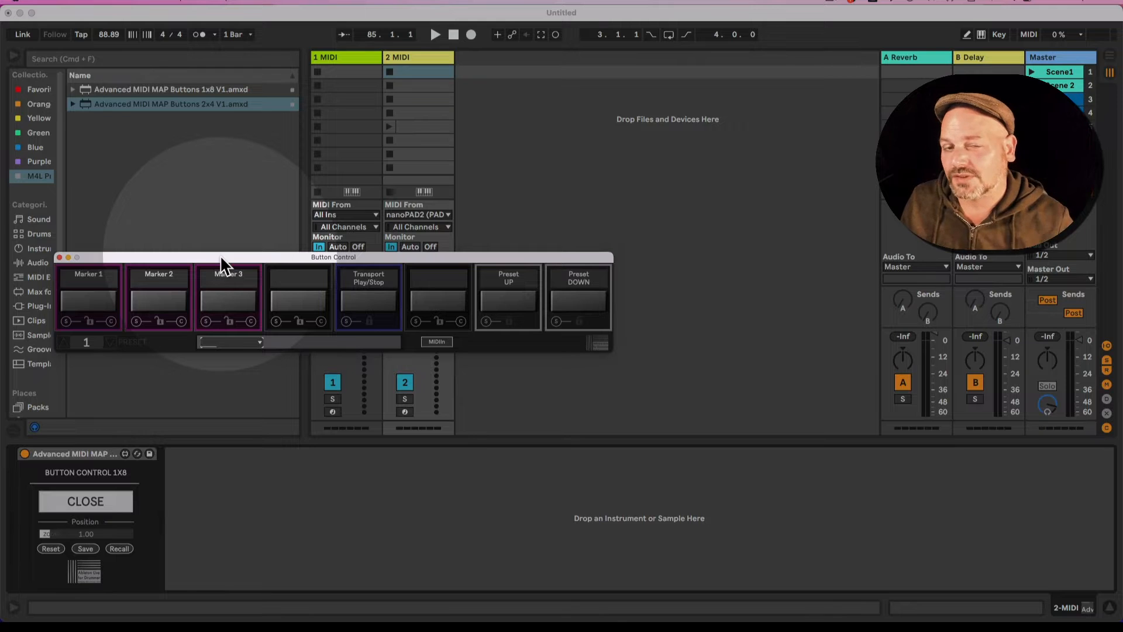
left_click(352, 55)
left_click(352, 55)
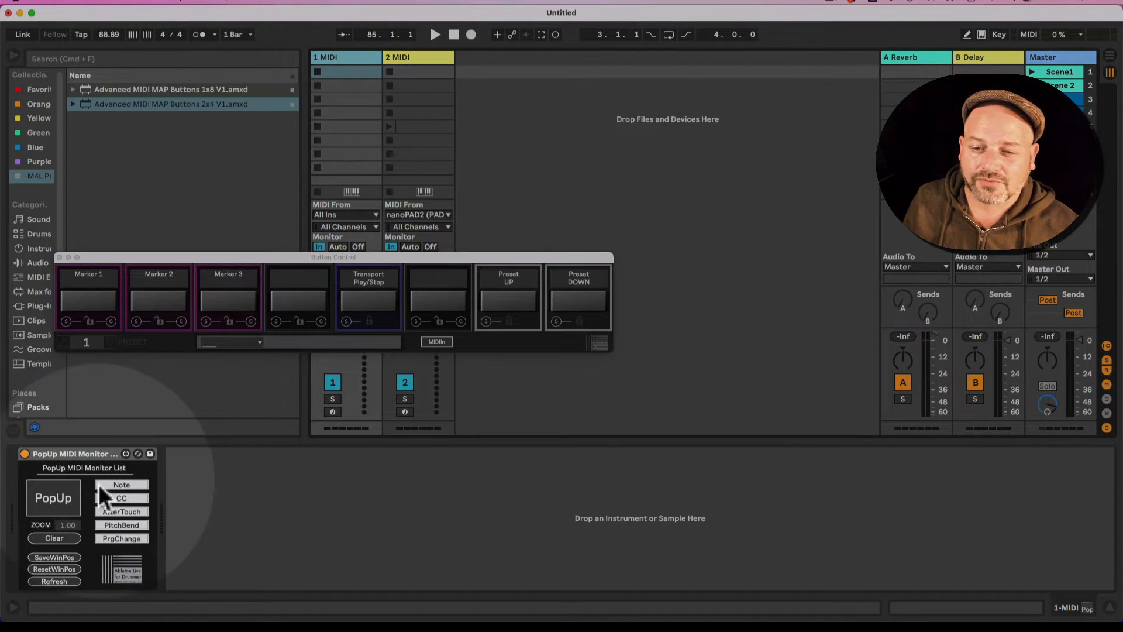
left_click(65, 501)
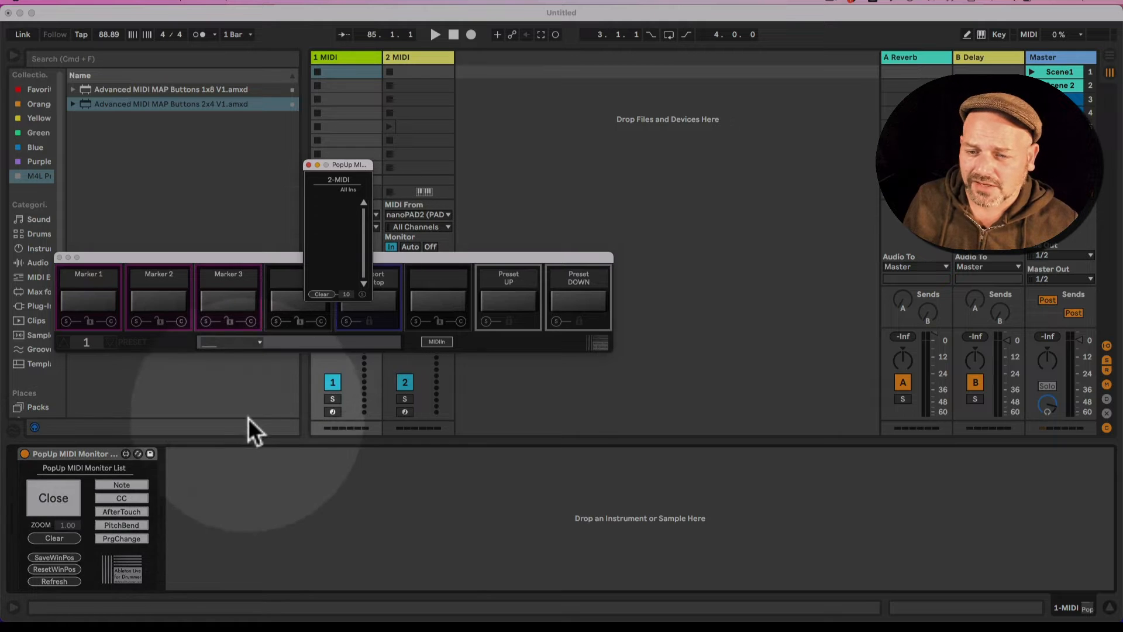
left_click_drag(70, 532, 71, 514)
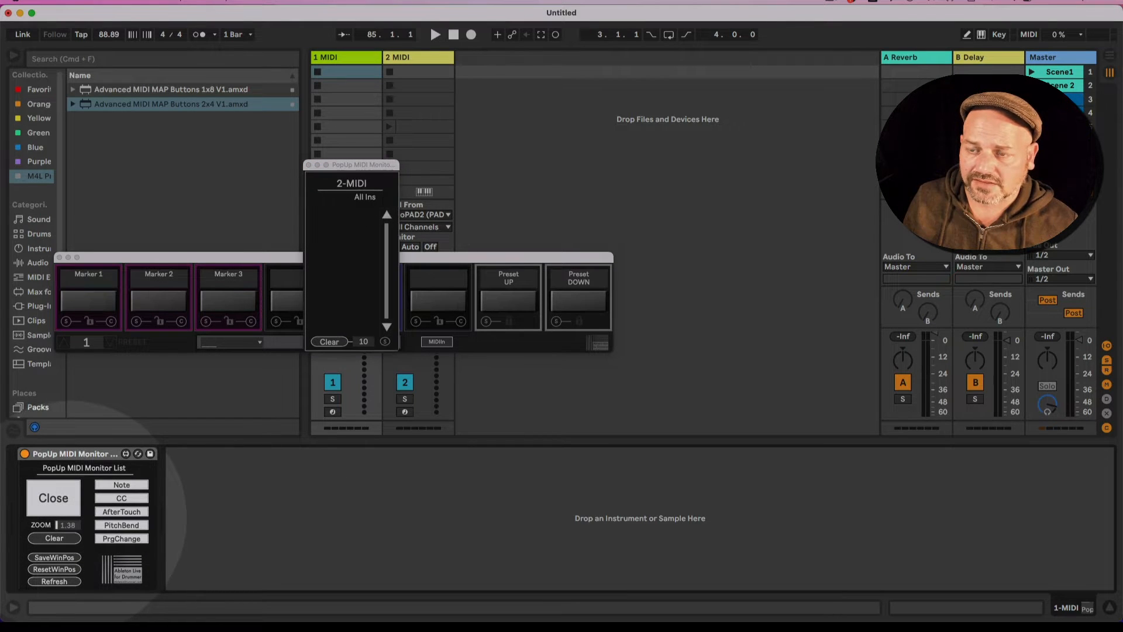
left_click_drag(173, 259, 563, 401)
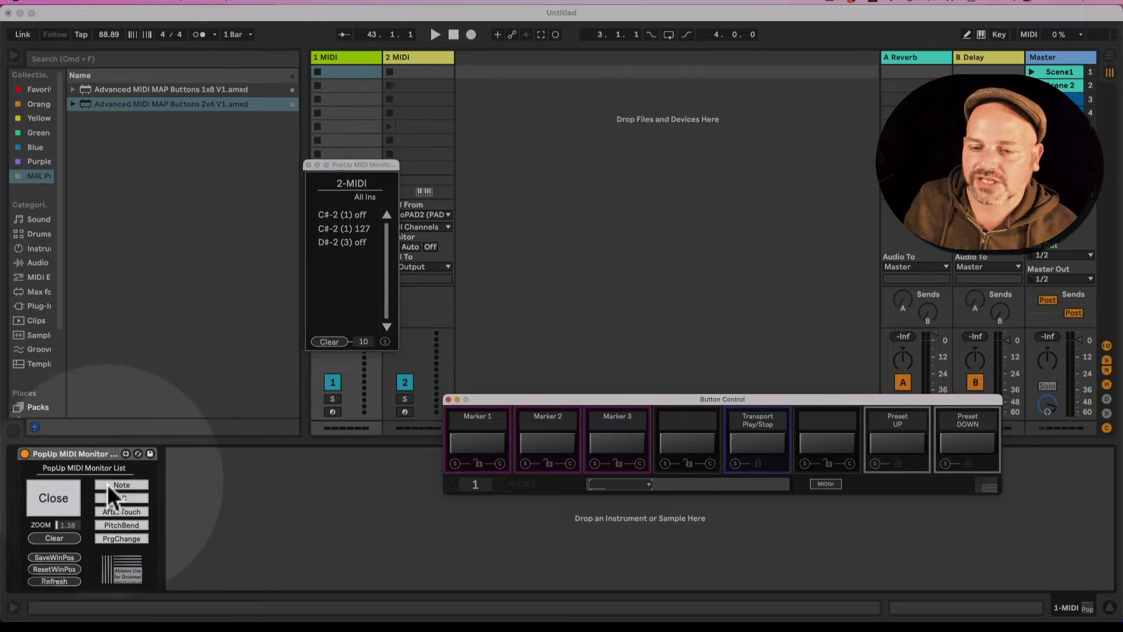
left_click(58, 495)
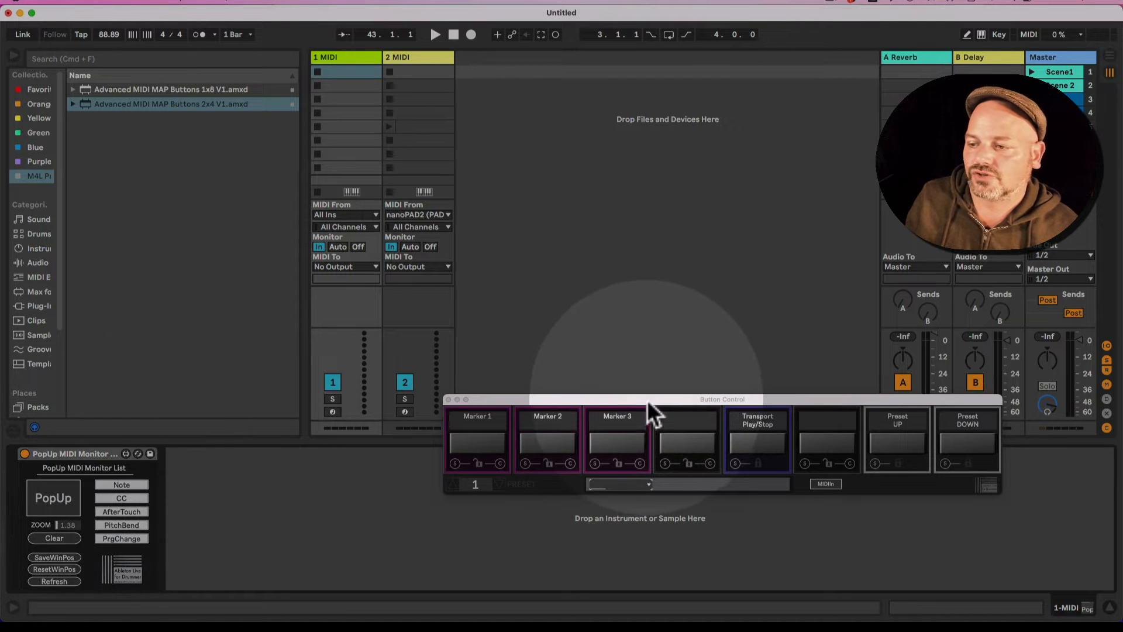
- Switch the Button Control window to its MIDI IN MAP view and reposition the window clear of the track controls
left_click_drag(647, 399, 310, 274)
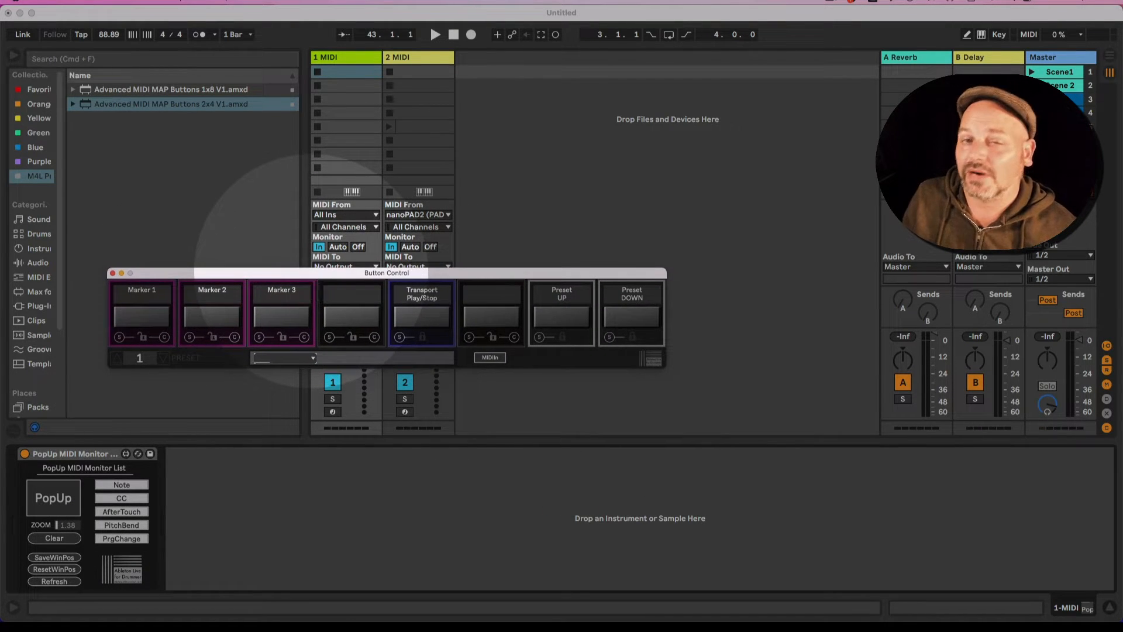
left_click(489, 358)
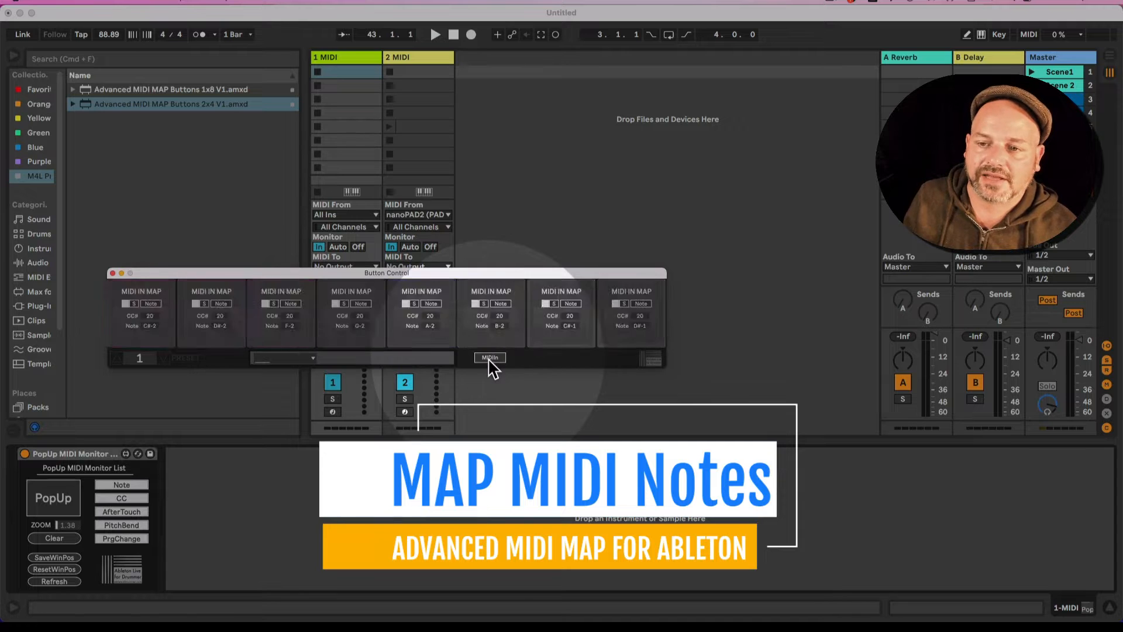
mouse_move(423, 276)
left_mouse_down()
mouse_move(387, 234)
mouse_move(371, 262)
mouse_move(377, 107)
mouse_move(333, 96)
mouse_move(325, 79)
mouse_move(328, 128)
mouse_move(325, 82)
left_mouse_up()
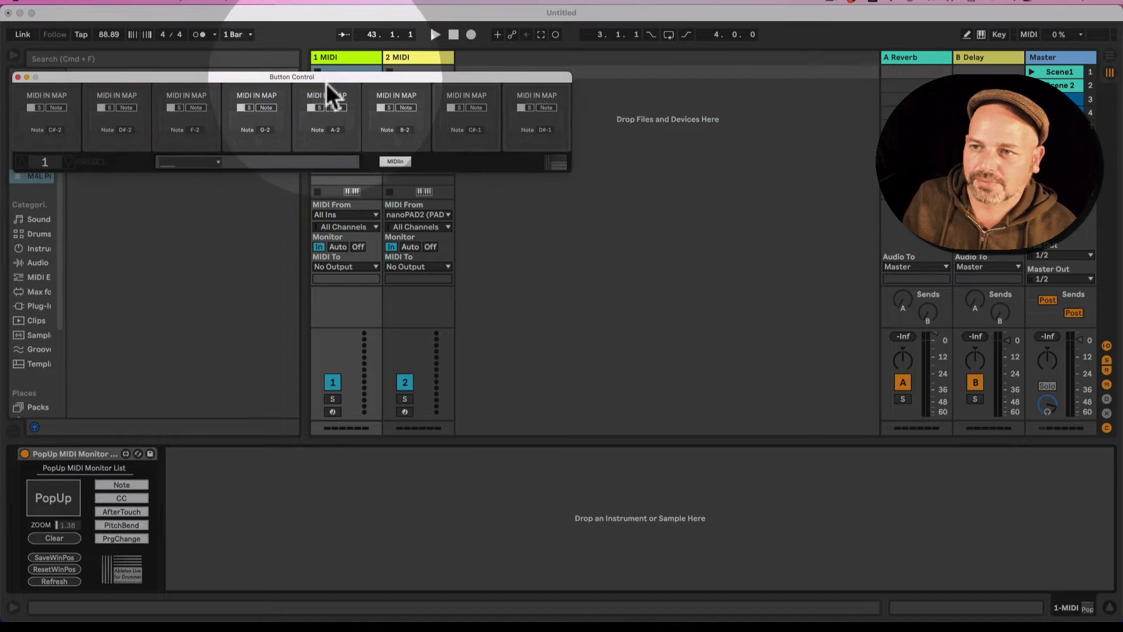
left_click(396, 160)
left_click(396, 161)
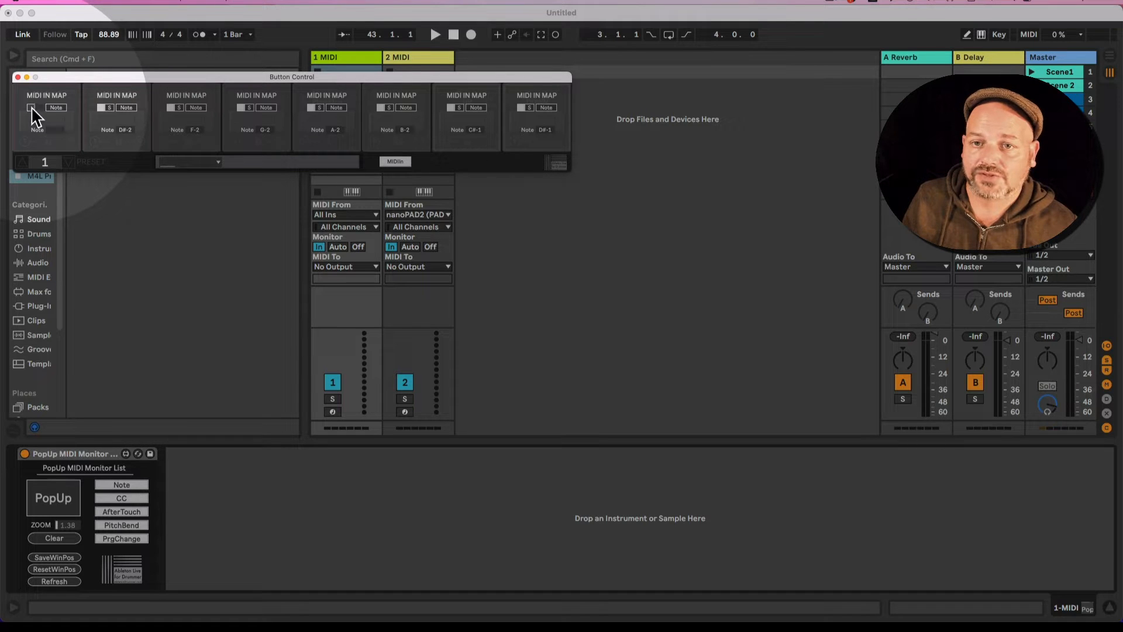
- Try switching the MIDI input mapping of individual buttons, such as the fourth one, off and back on
left_click(31, 107)
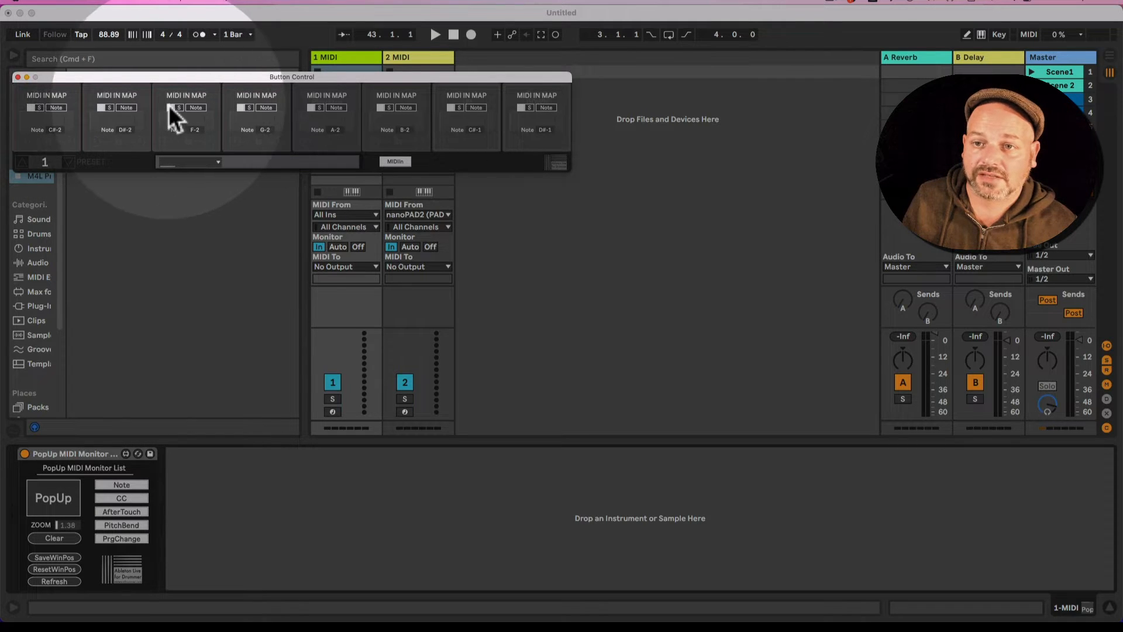
left_click(242, 107)
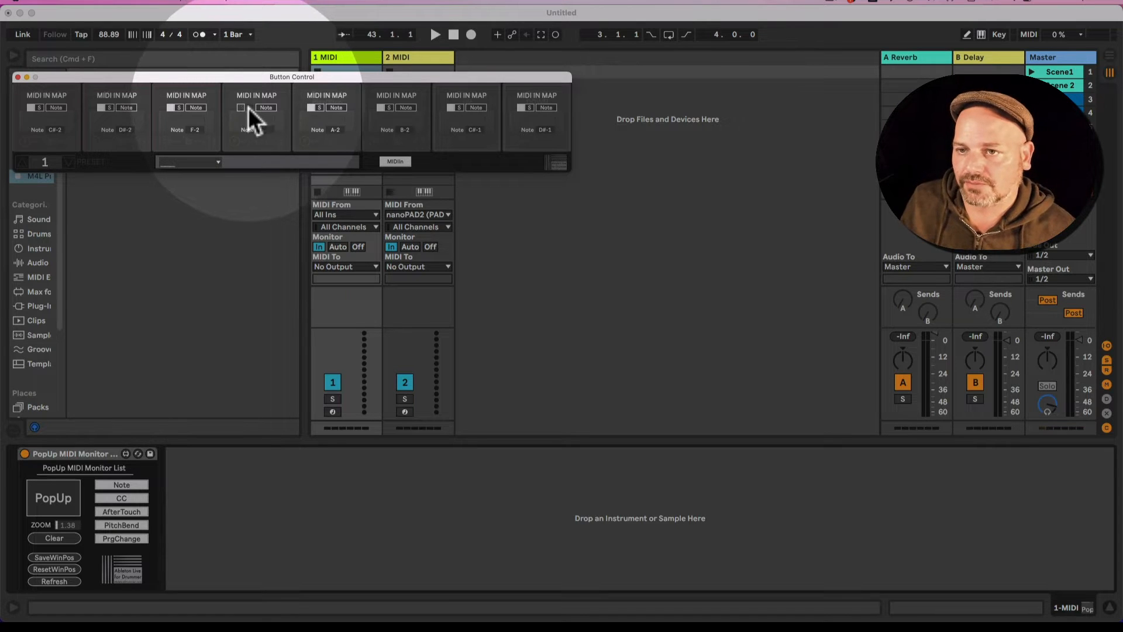
left_click(243, 107)
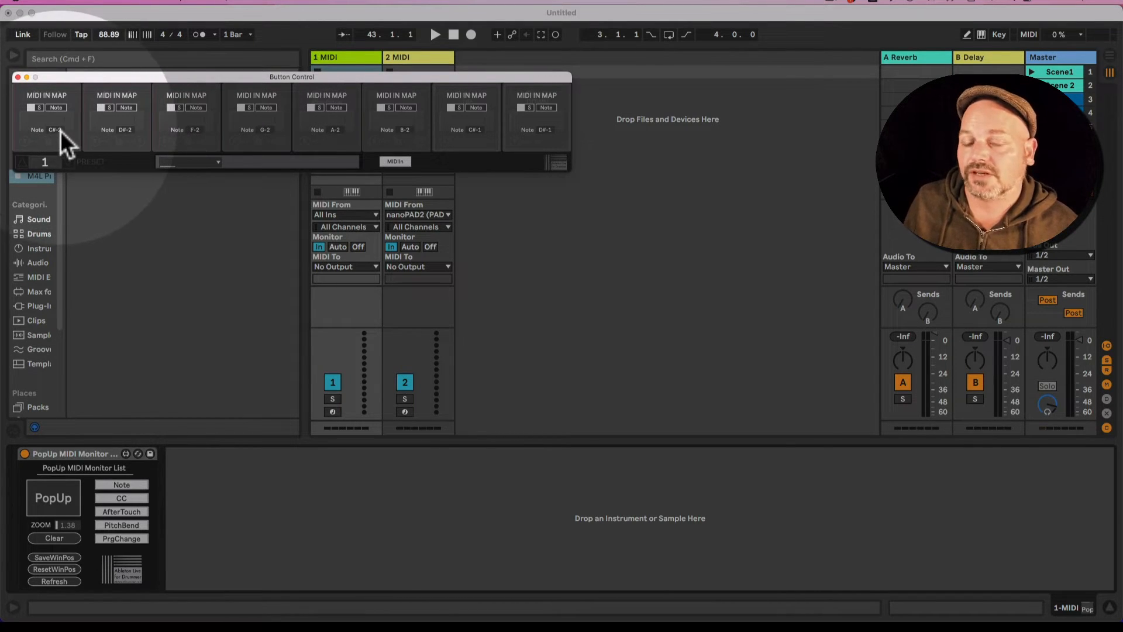
- Change the eight buttons' input notes manually to D2, F#5, C6, F4, B3, B3, G#2 and C#3
left_click_drag(61, 131, 55, 132)
left_click_drag(126, 131, 126, 127)
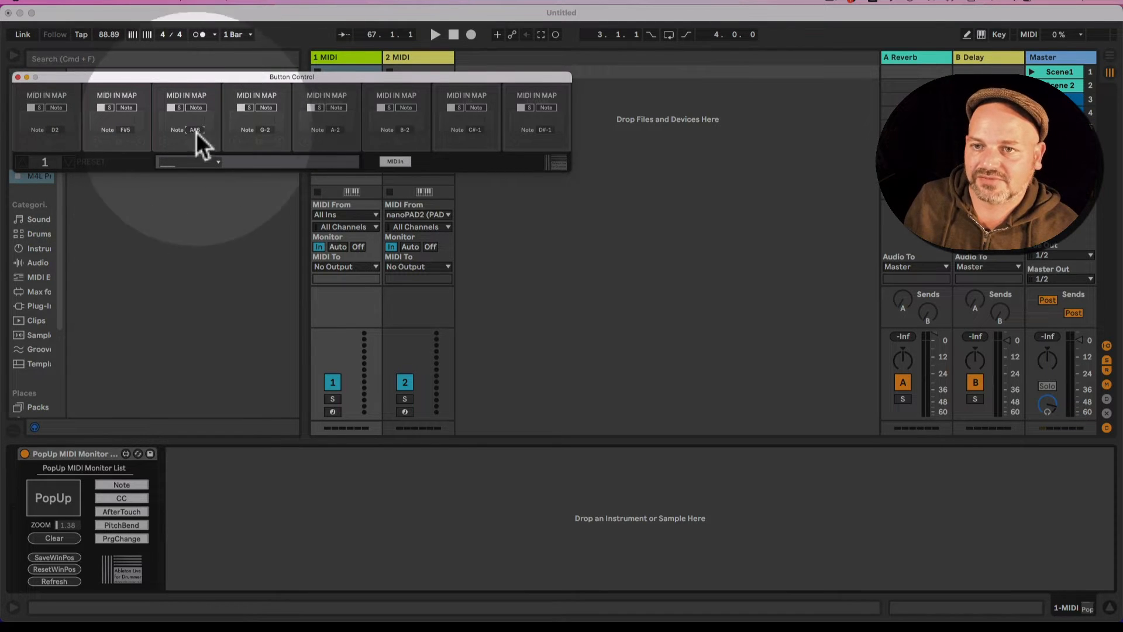
left_click_drag(195, 132, 252, 96)
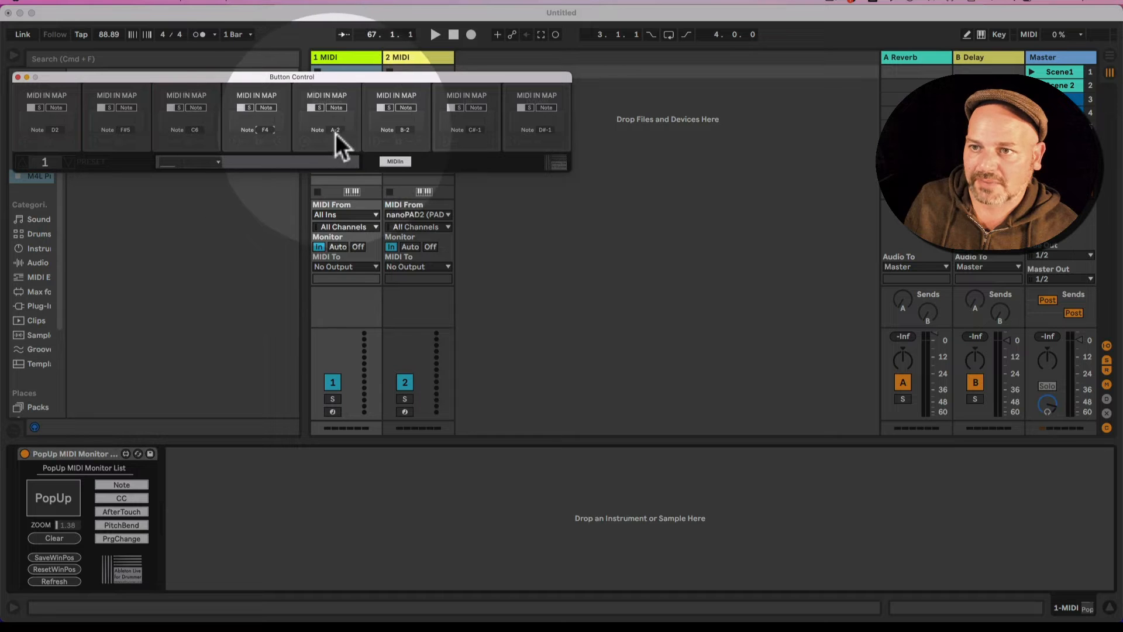
left_click_drag(336, 132, 332, 182)
left_click_drag(403, 131, 403, 166)
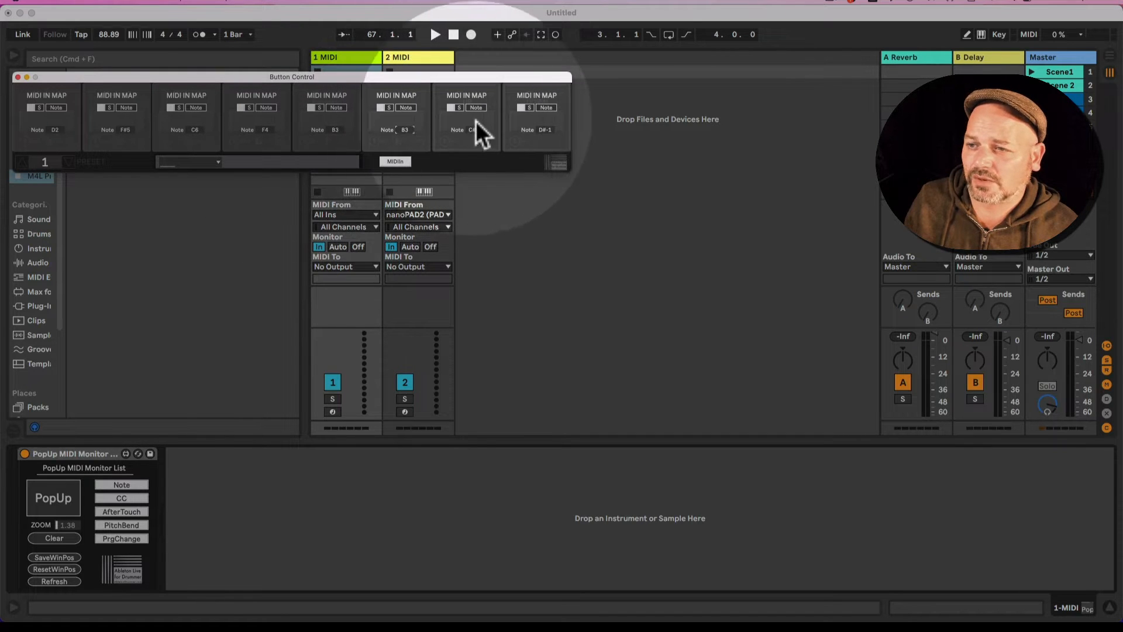
left_click_drag(475, 131, 475, 106)
left_click_drag(545, 130, 545, 103)
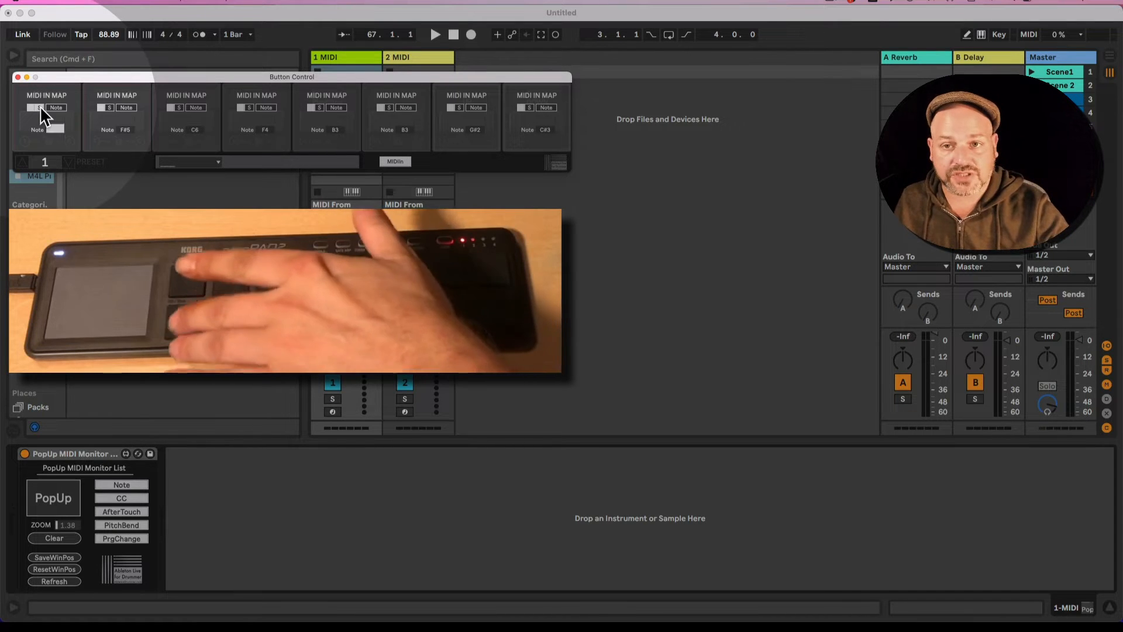
- Learn the nanoPAD2 pad notes D#-2, F-2, G-2, A-2, B-2, C#-1 and D#-1 for buttons two to eight, and leave the input map view
left_click(110, 108)
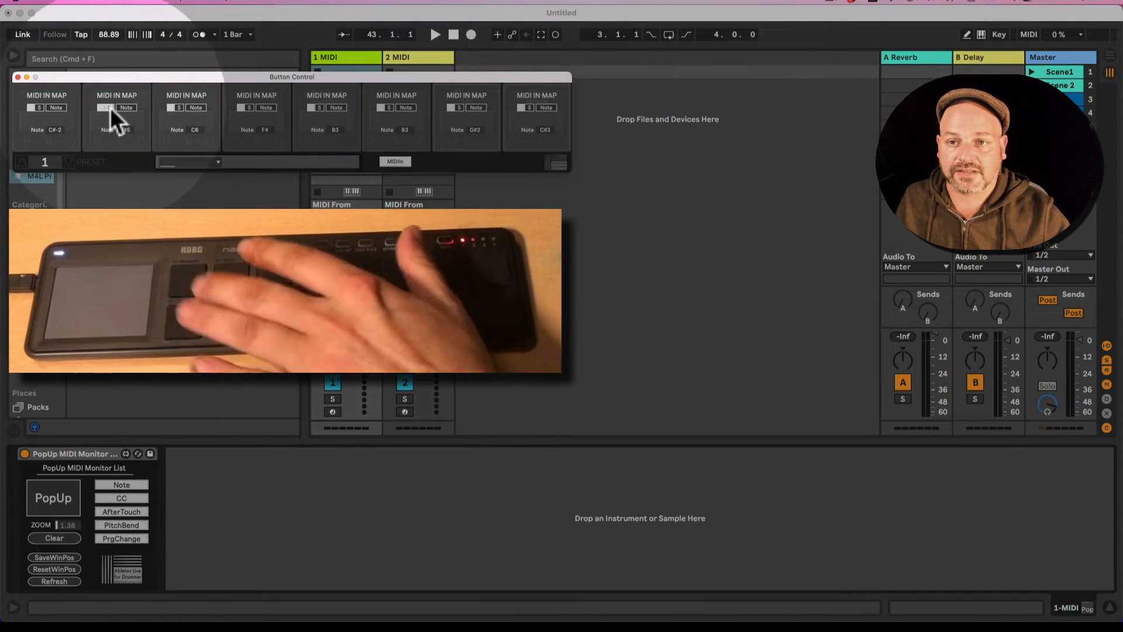
left_click(177, 108)
left_click(240, 108)
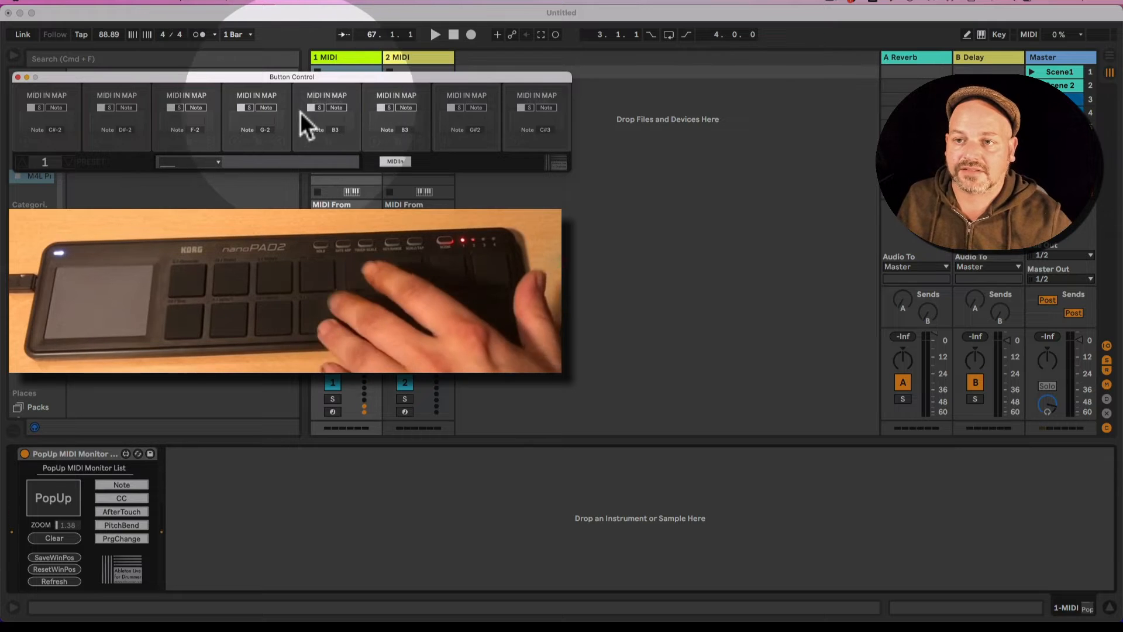
left_click(321, 107)
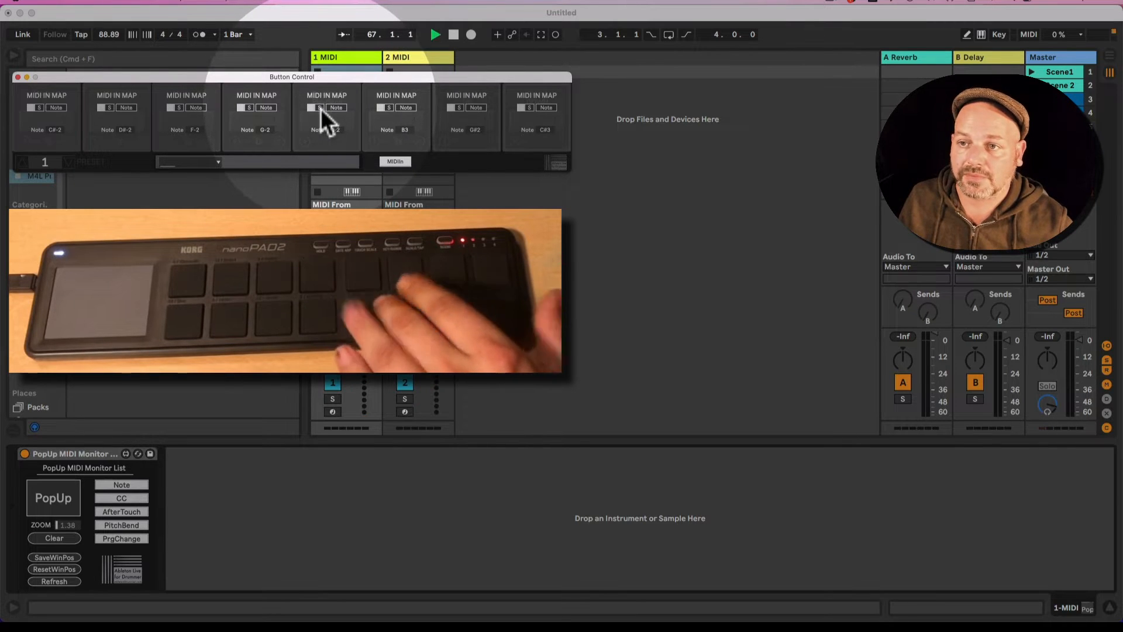
left_click(387, 109)
left_click(460, 108)
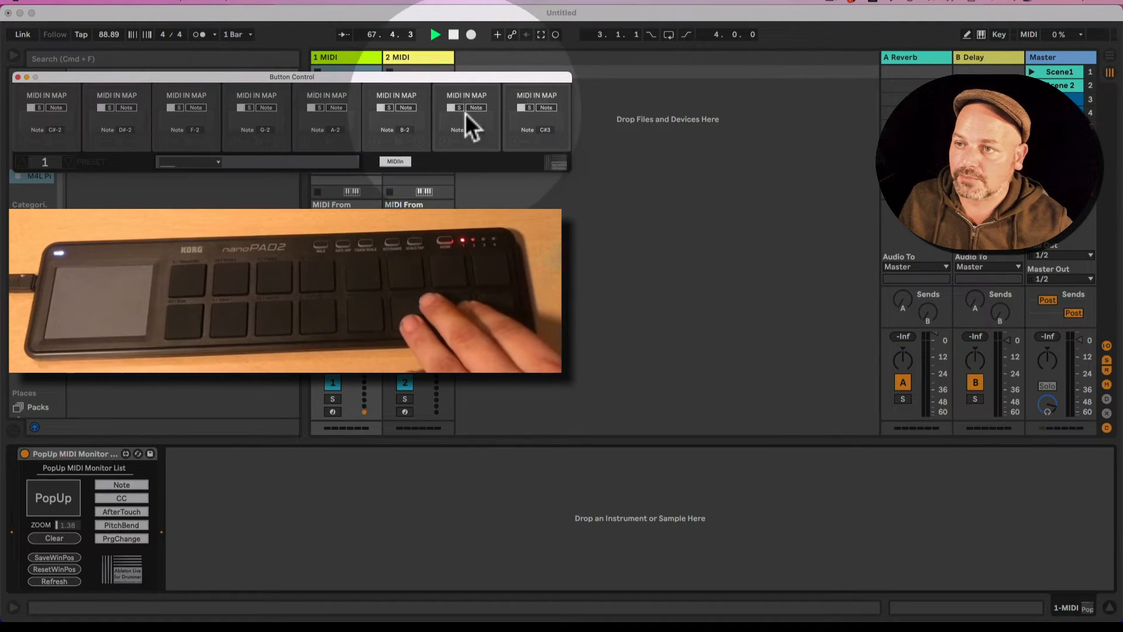
left_click(529, 107)
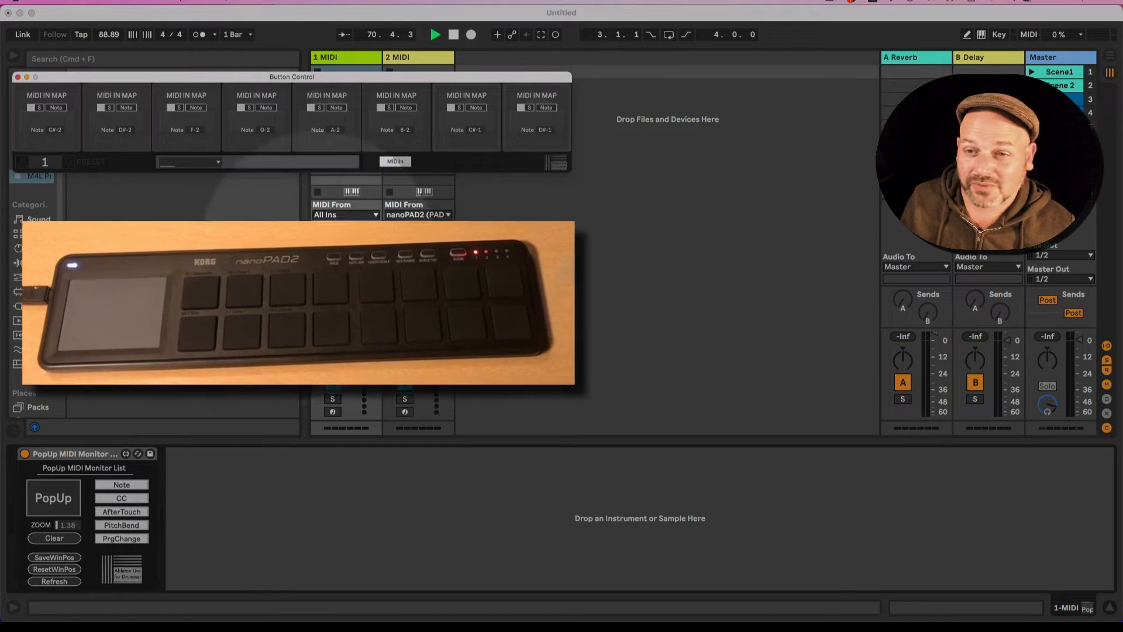
left_click(389, 164)
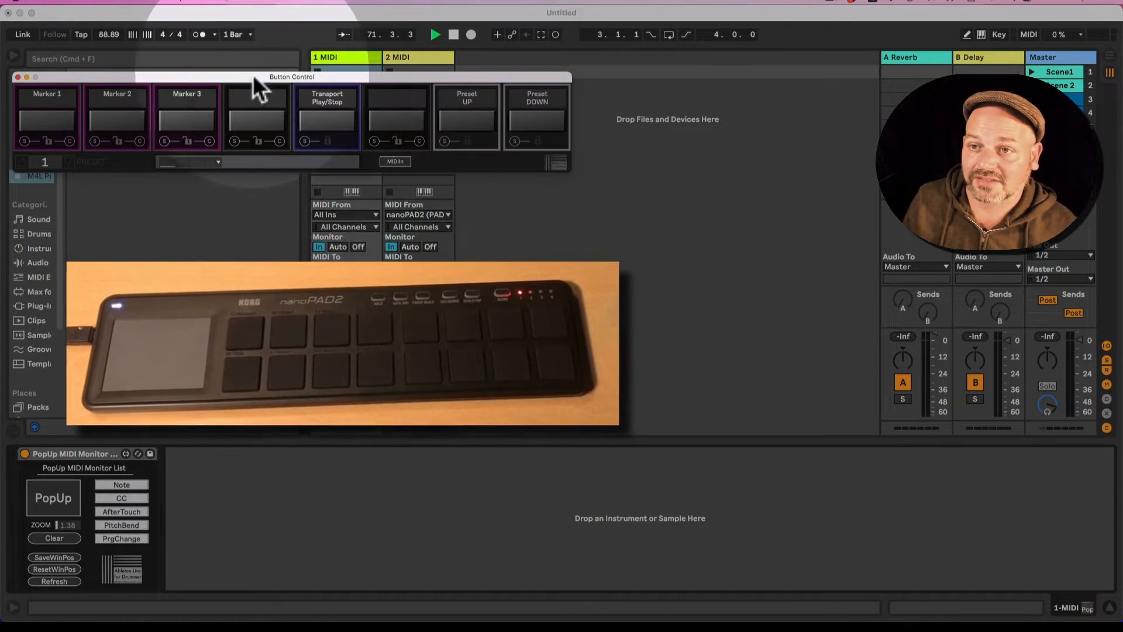
- Clear preset 1's Marker 1, Marker 2, Marker 3, Transport Play/Stop, Preset UP and Preset DOWN button mappings
left_click_drag(253, 74, 334, 148)
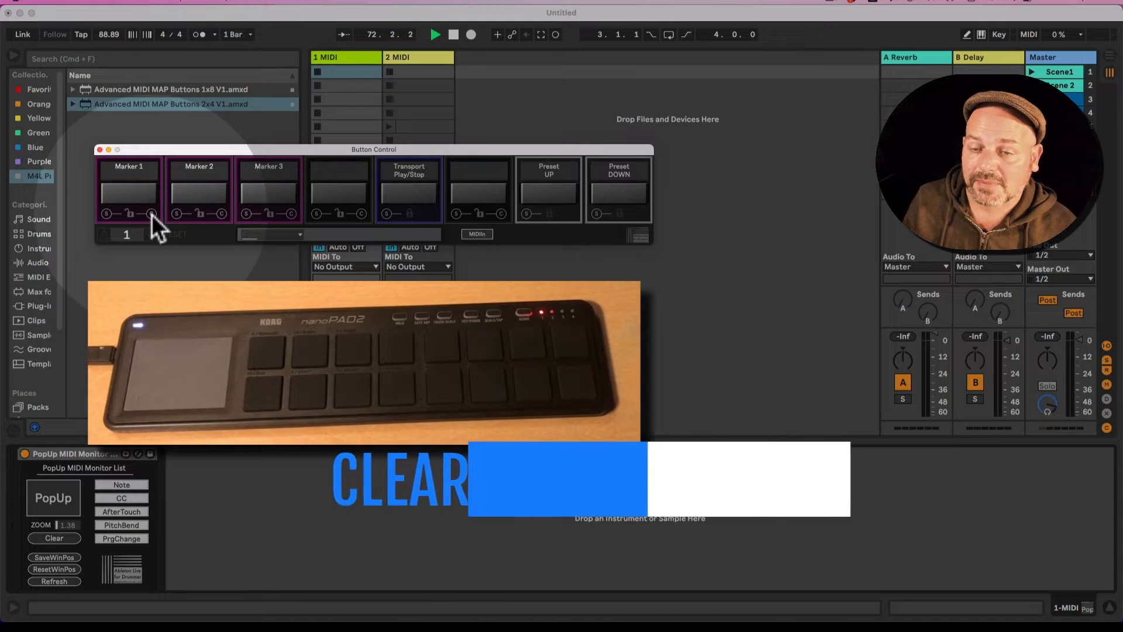
left_click(151, 214)
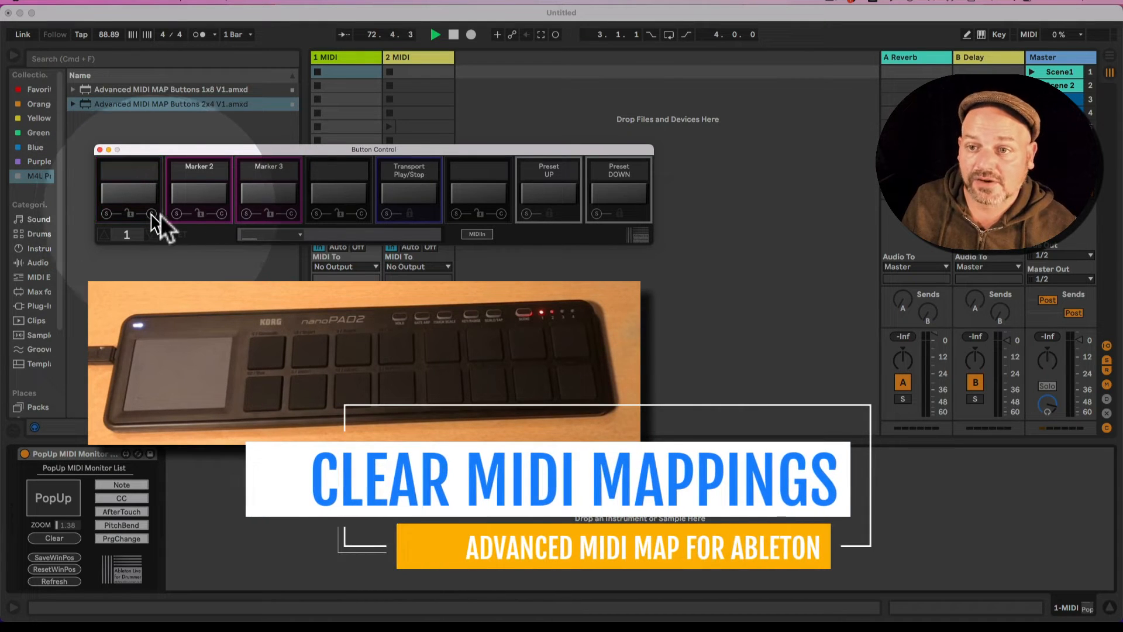
left_click(221, 214)
left_click(292, 213)
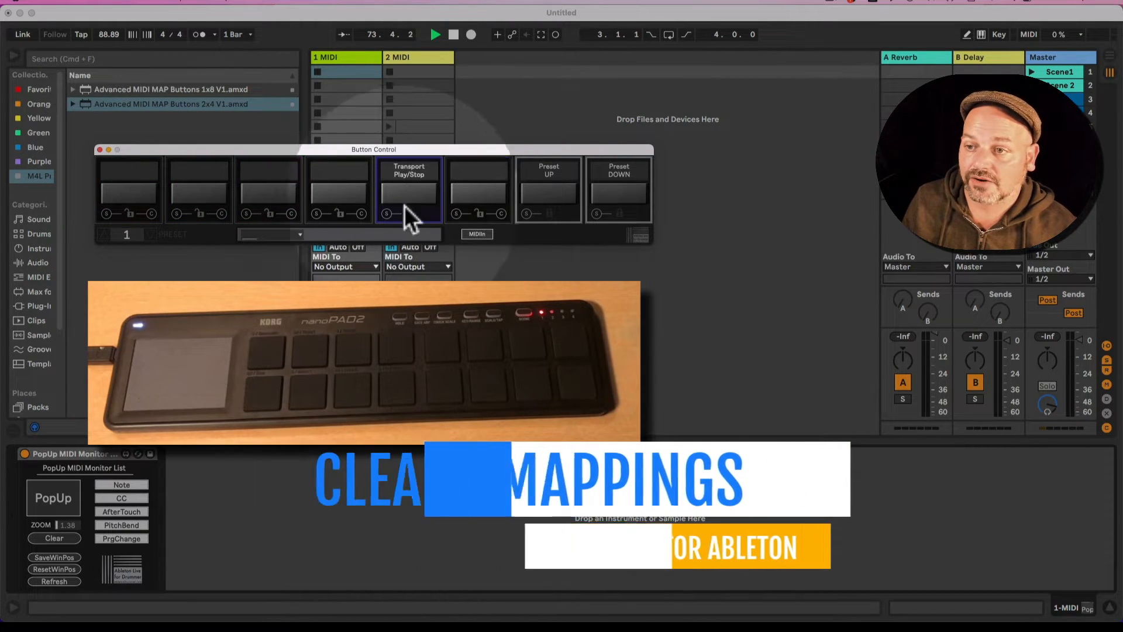
left_click(409, 215)
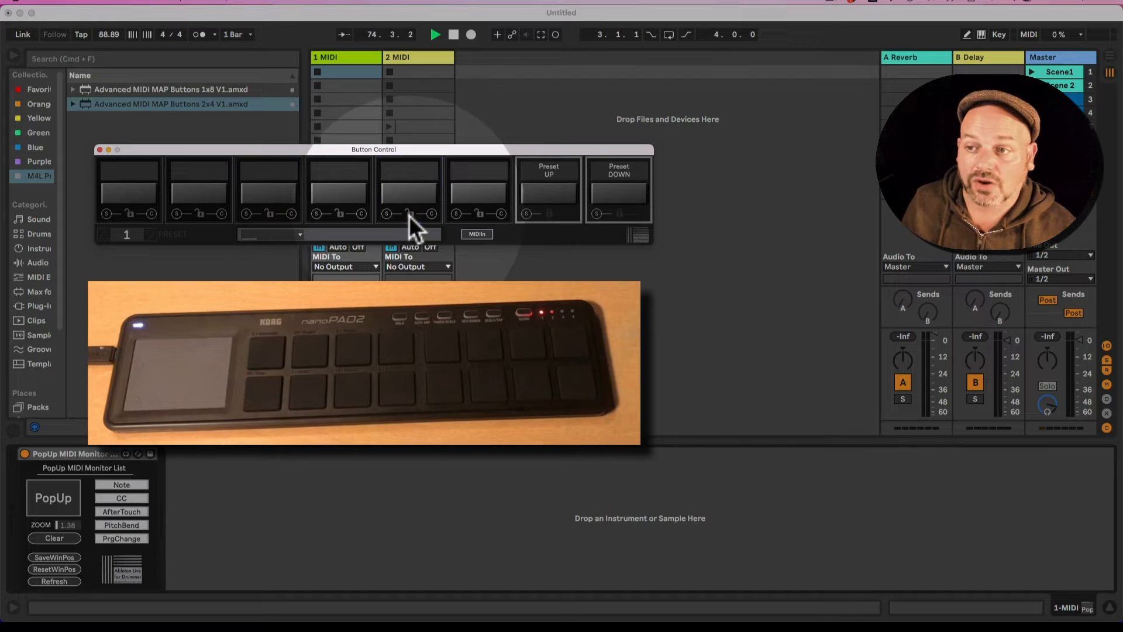
left_click(548, 216)
left_click(616, 215)
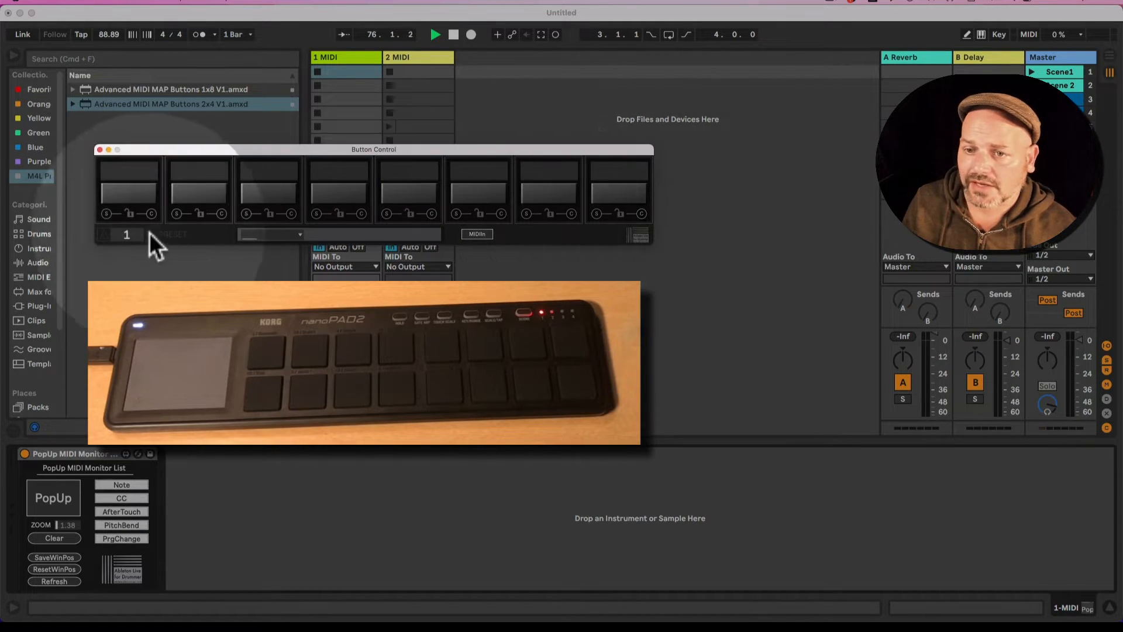
- Switch to preset 2 and clear its Transport Play/Stop, Preset UP, Preset DOWN and Marker 4 to 6 button mappings
left_click(104, 236)
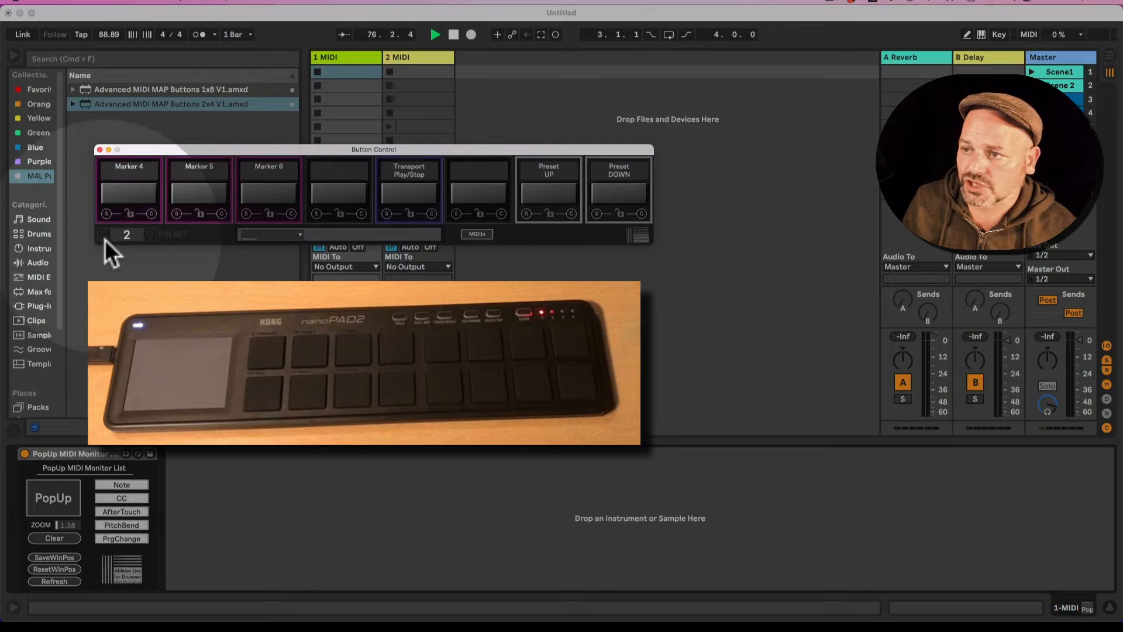
left_click(433, 214)
left_click(573, 215)
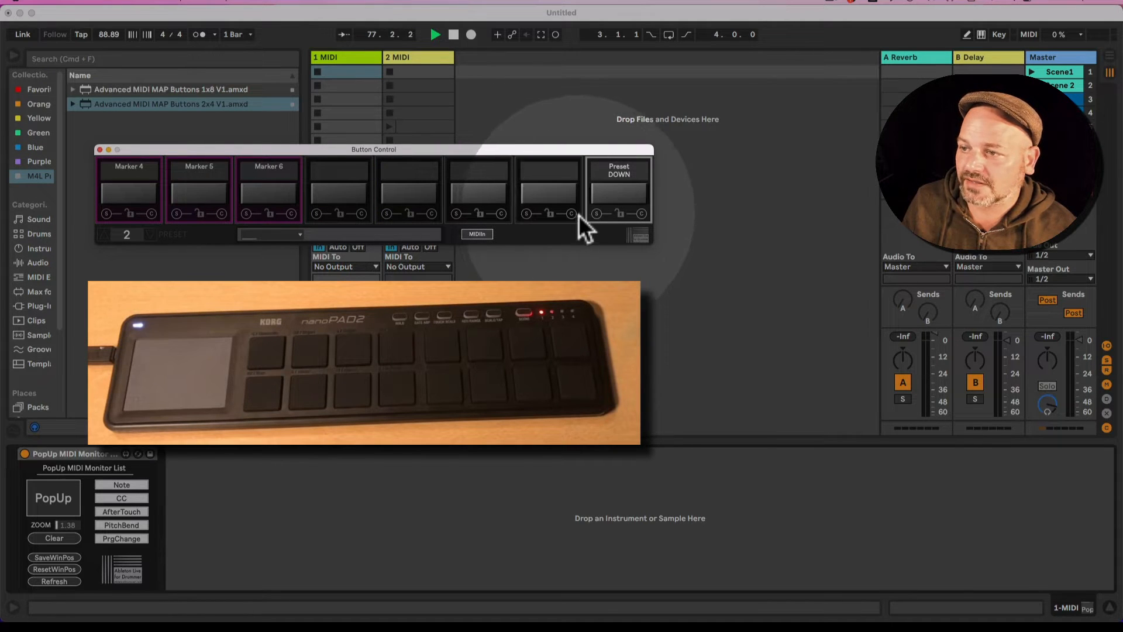
left_click(641, 214)
left_click(291, 214)
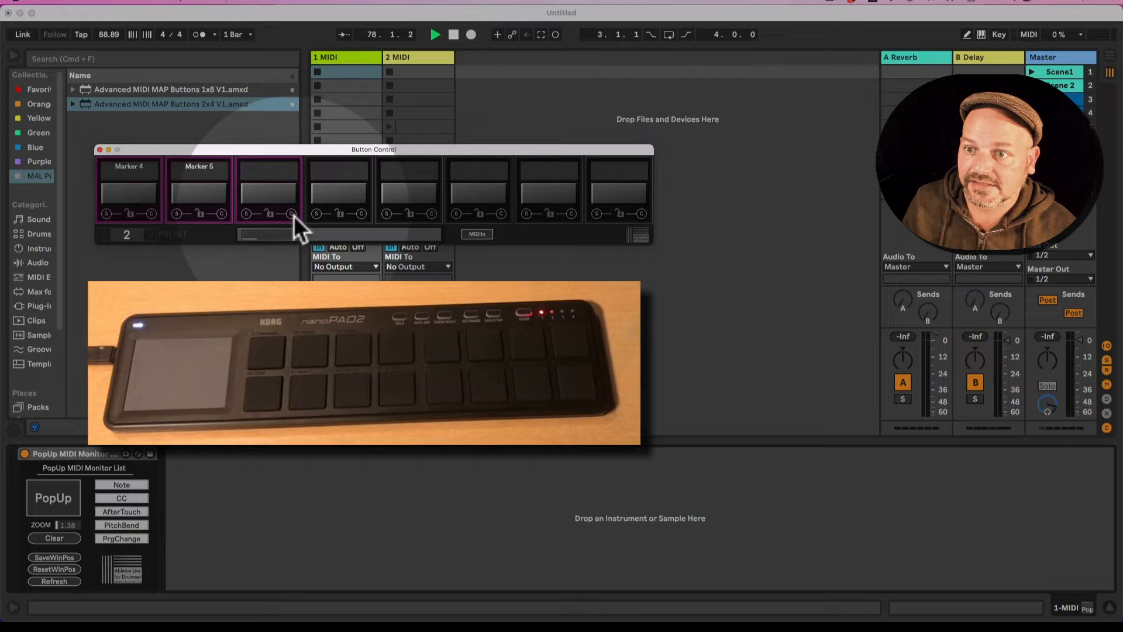
left_click(221, 214)
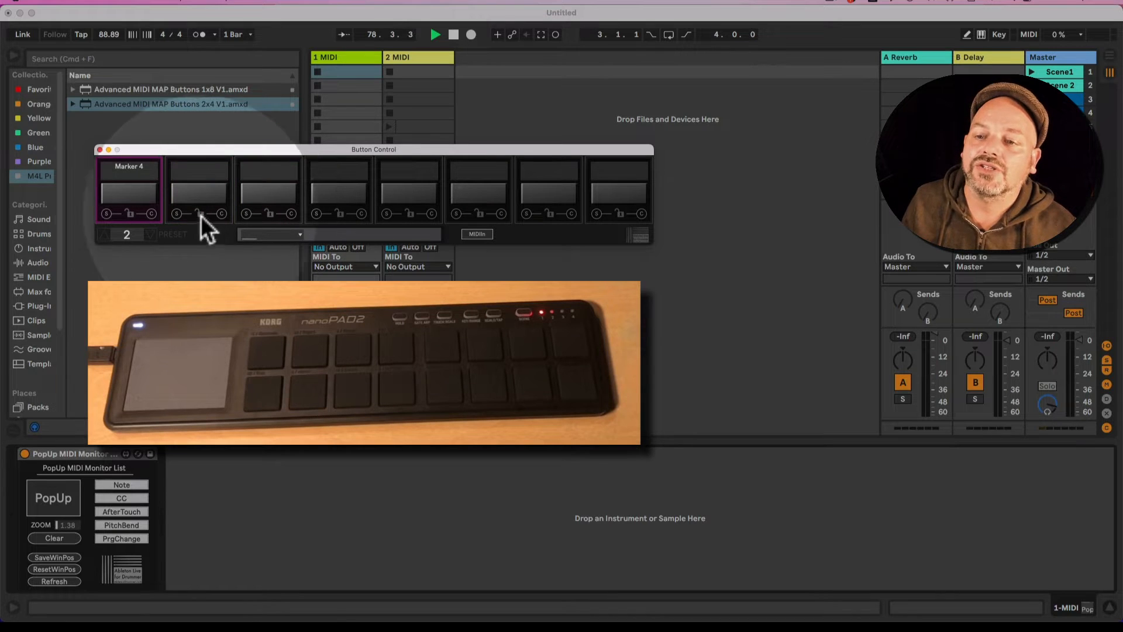
left_click(150, 214)
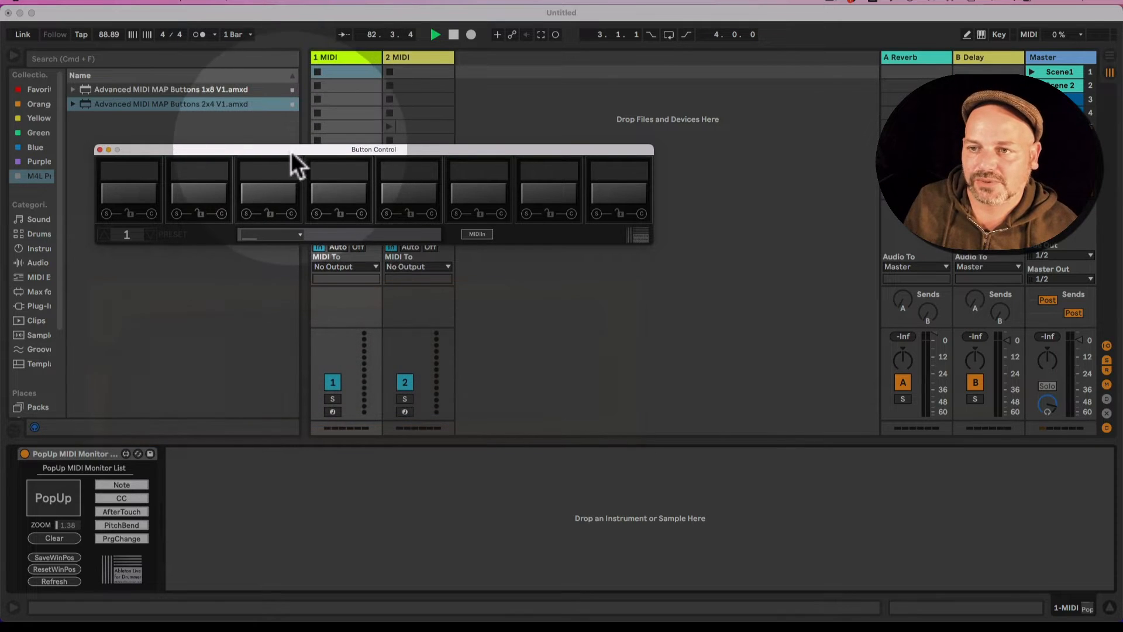
- Move the Button Control window clear of the tracks and look through the list of actions assignable to the buttons
left_click_drag(287, 151, 214, 133)
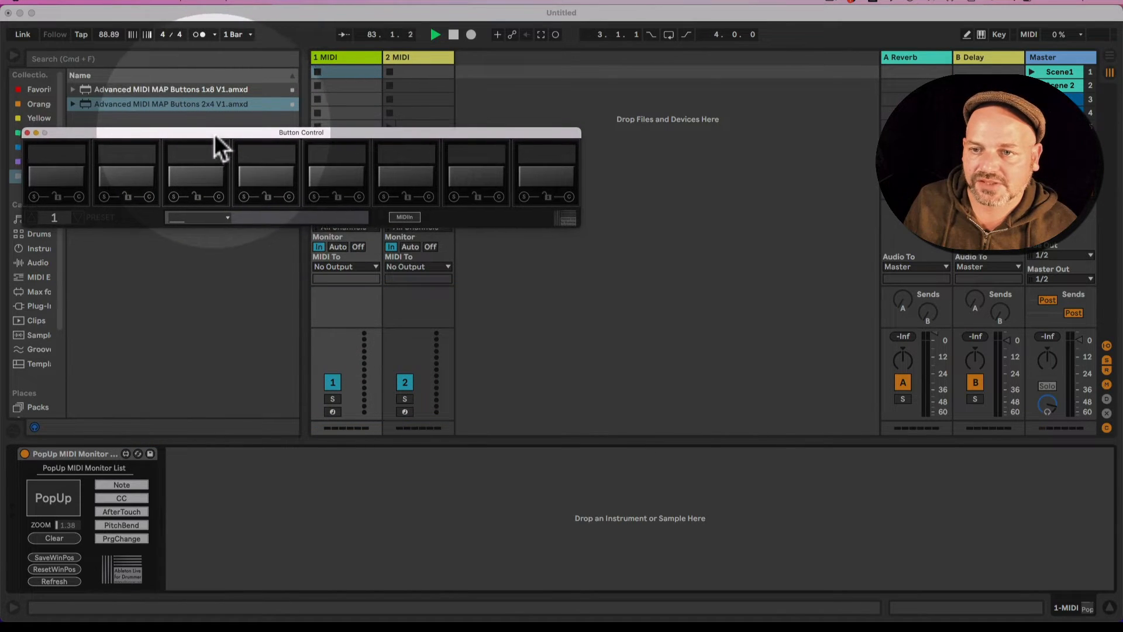
left_click(216, 216)
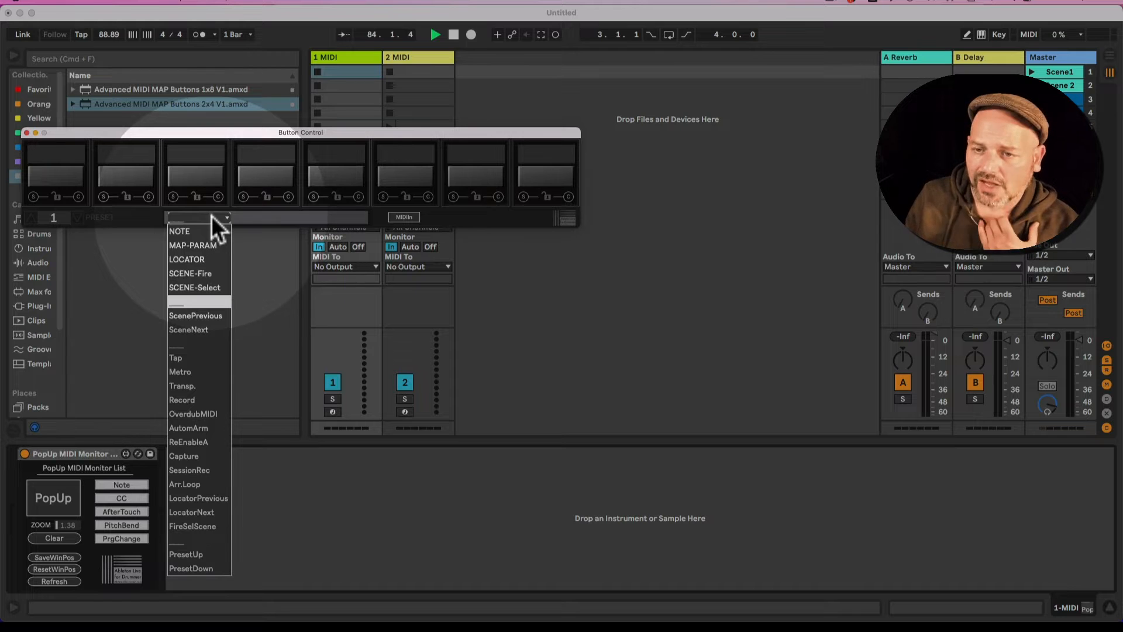
left_click(212, 216)
left_click_drag(183, 138, 528, 72)
left_click(553, 150)
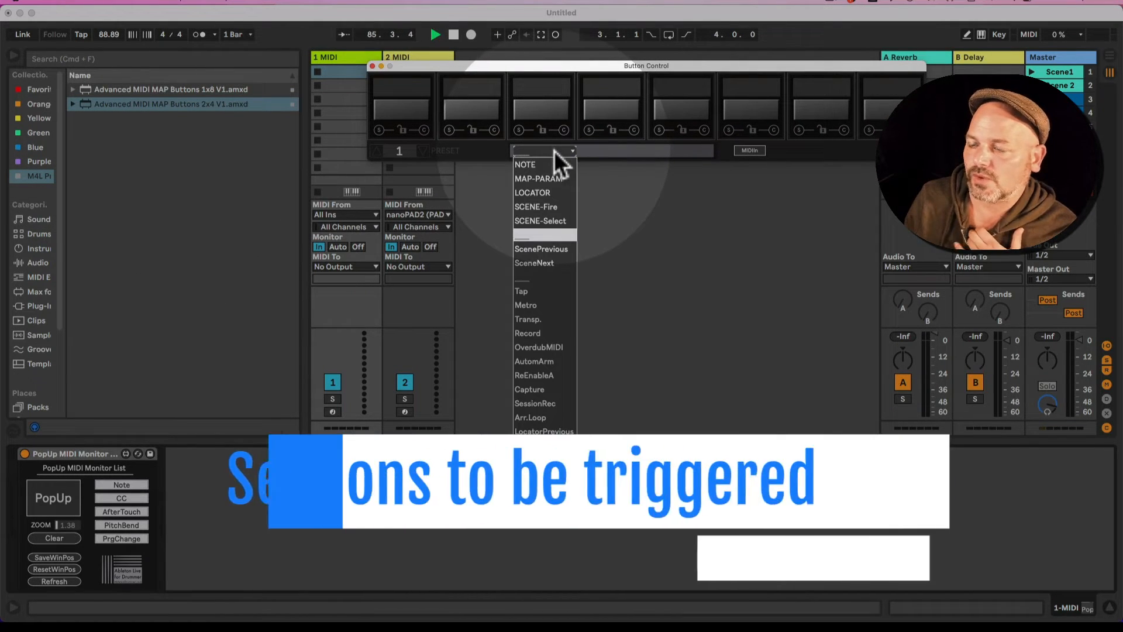
left_click(549, 69)
left_click_drag(546, 68, 475, 56)
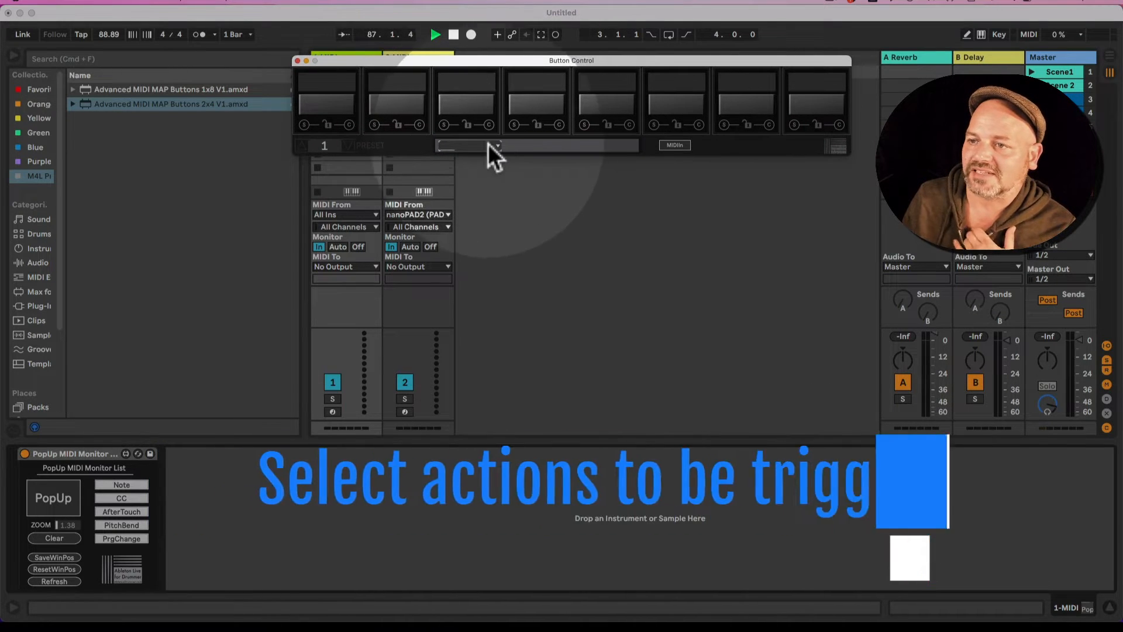
- Try the NOTE action with note C3, and change the action type to MAP-PARAM
left_click(480, 146)
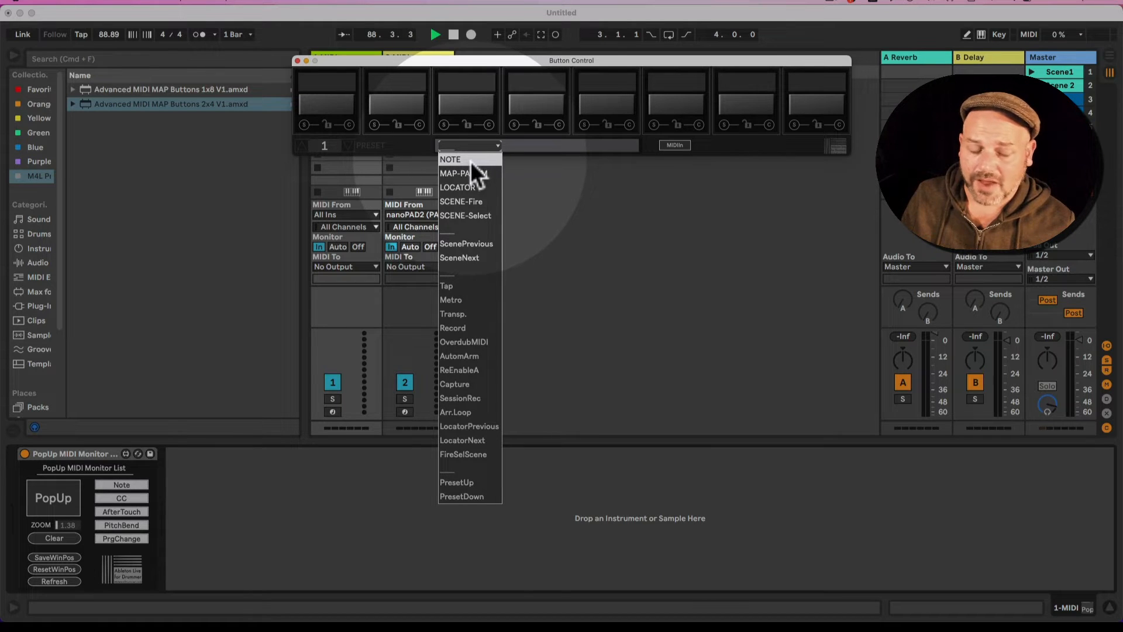
left_click(469, 159)
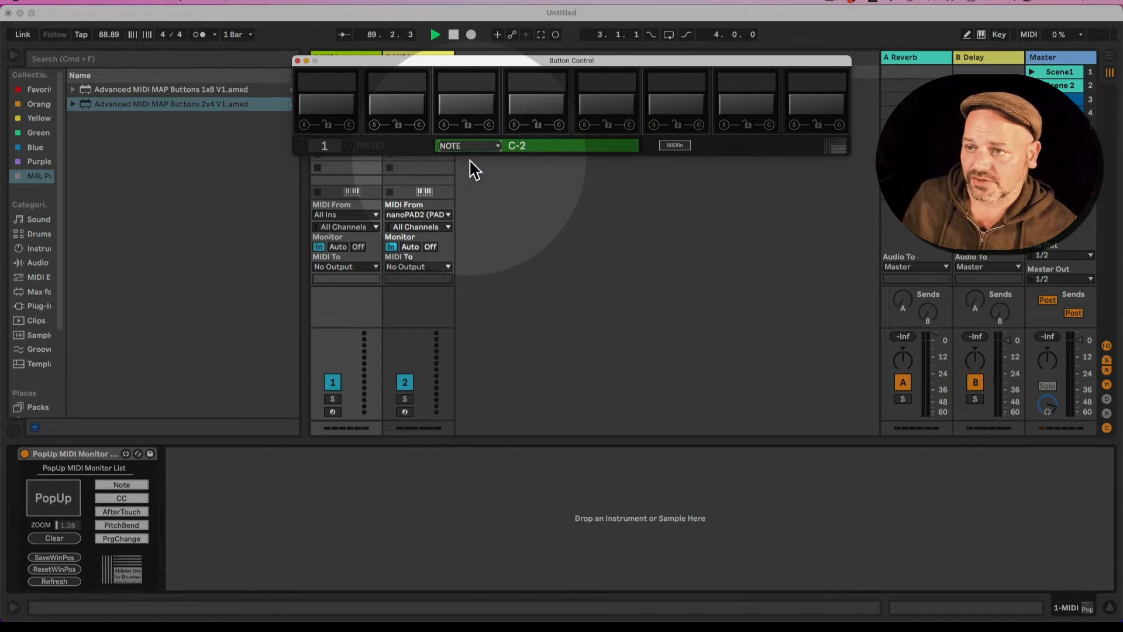
left_click_drag(521, 142, 522, 127)
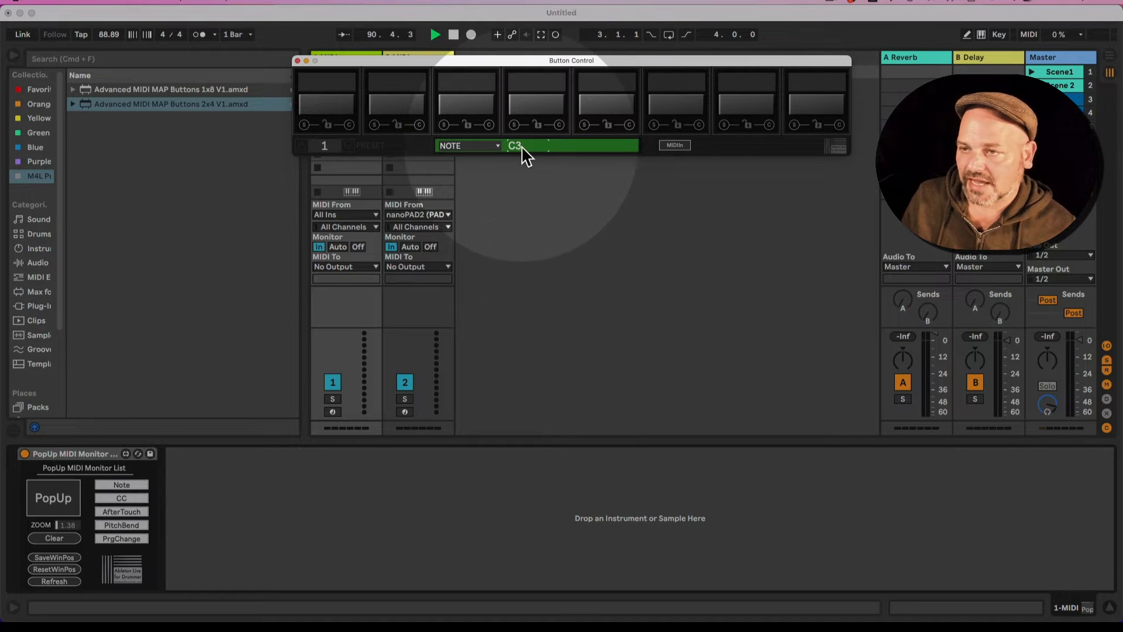
left_click(483, 149)
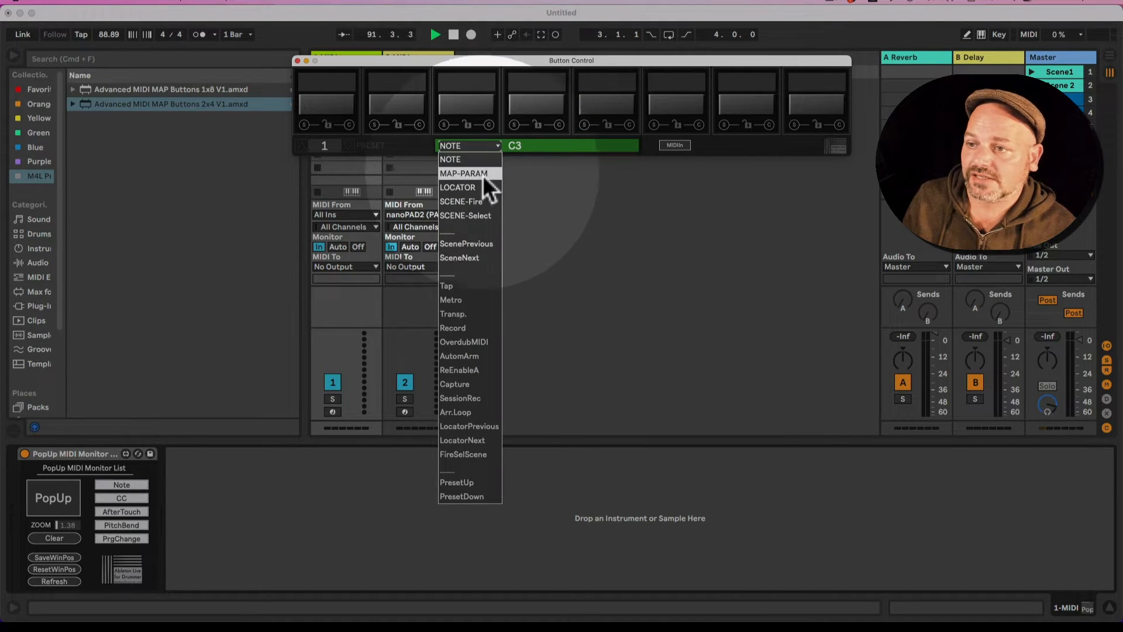
left_click(482, 176)
left_click(476, 145)
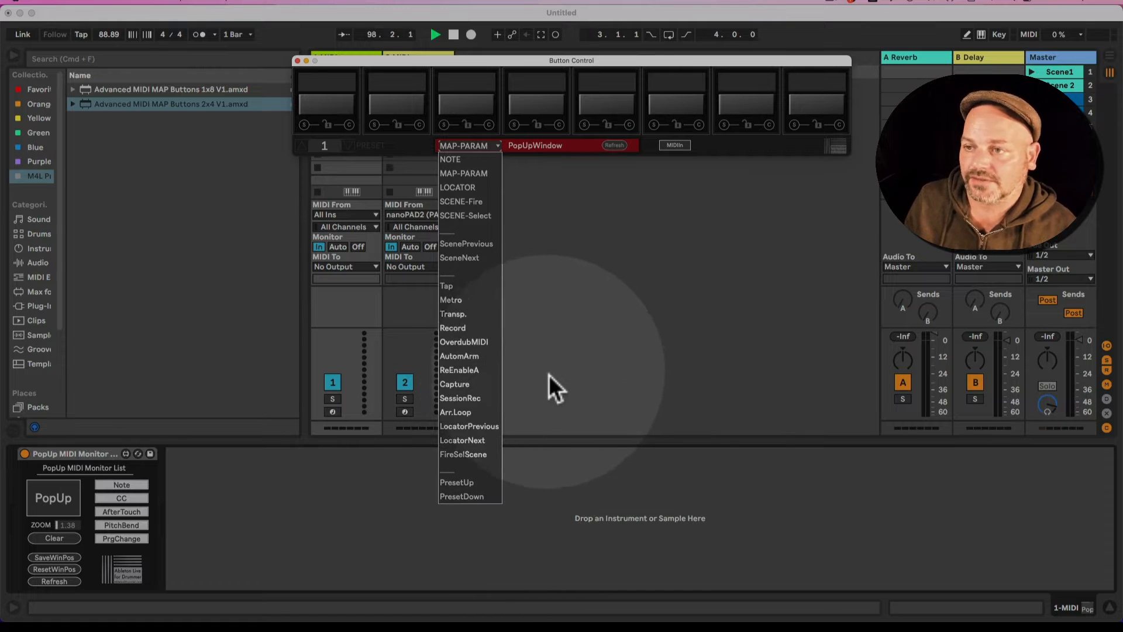
left_click(473, 143)
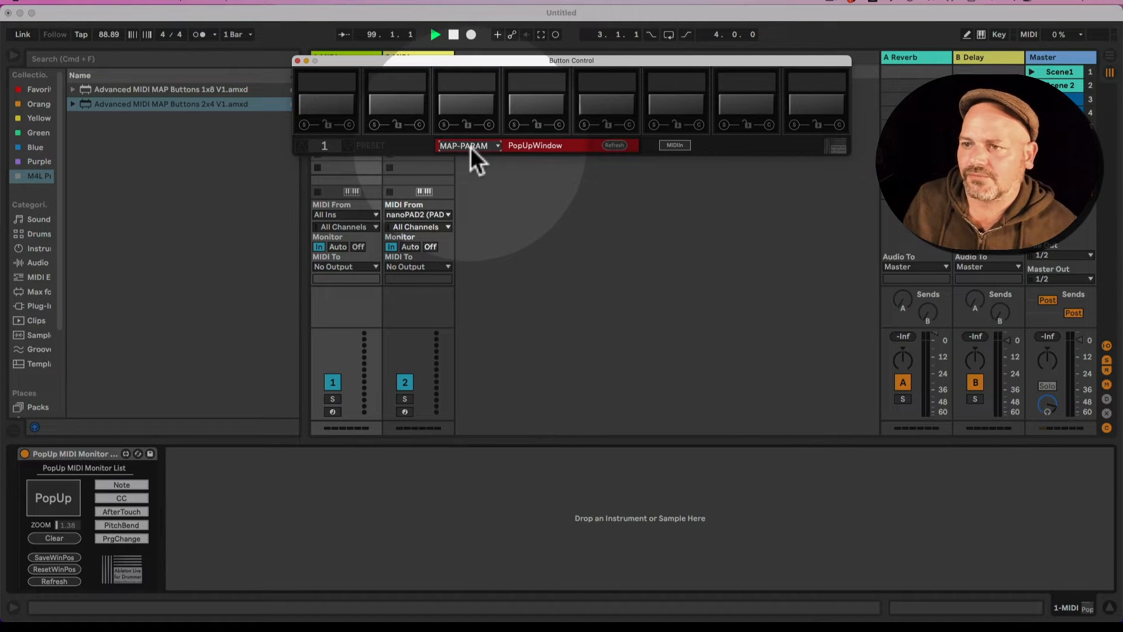
- Set the action type to LOCATOR and check the device's locator list against the Arrangement View markers
left_click(471, 144)
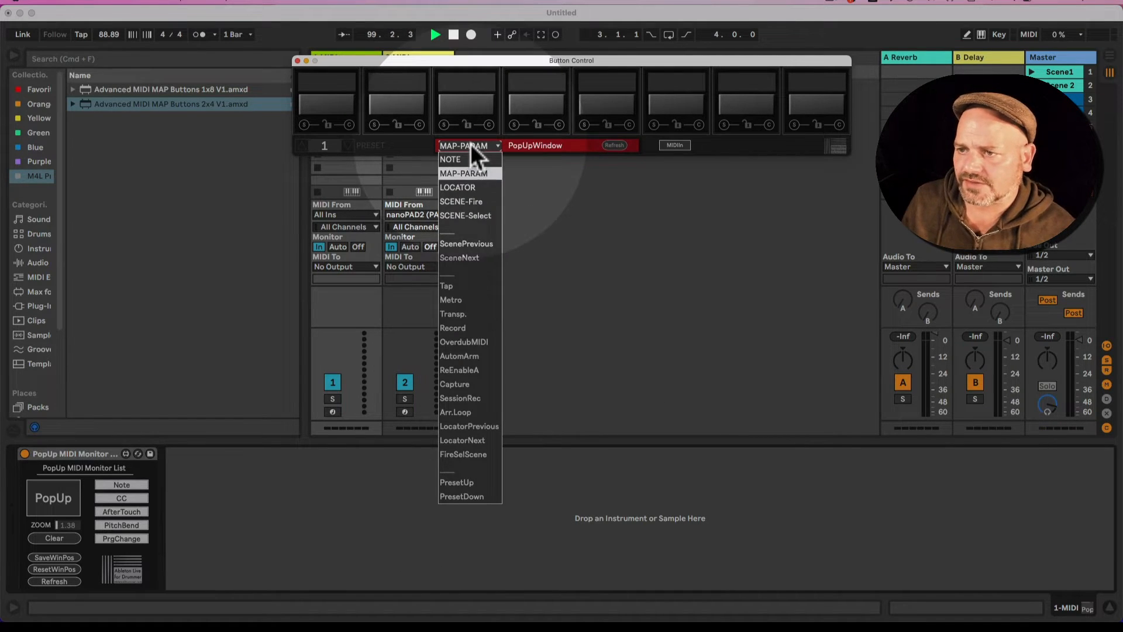
left_click(480, 188)
left_click_drag(443, 62, 441, 106)
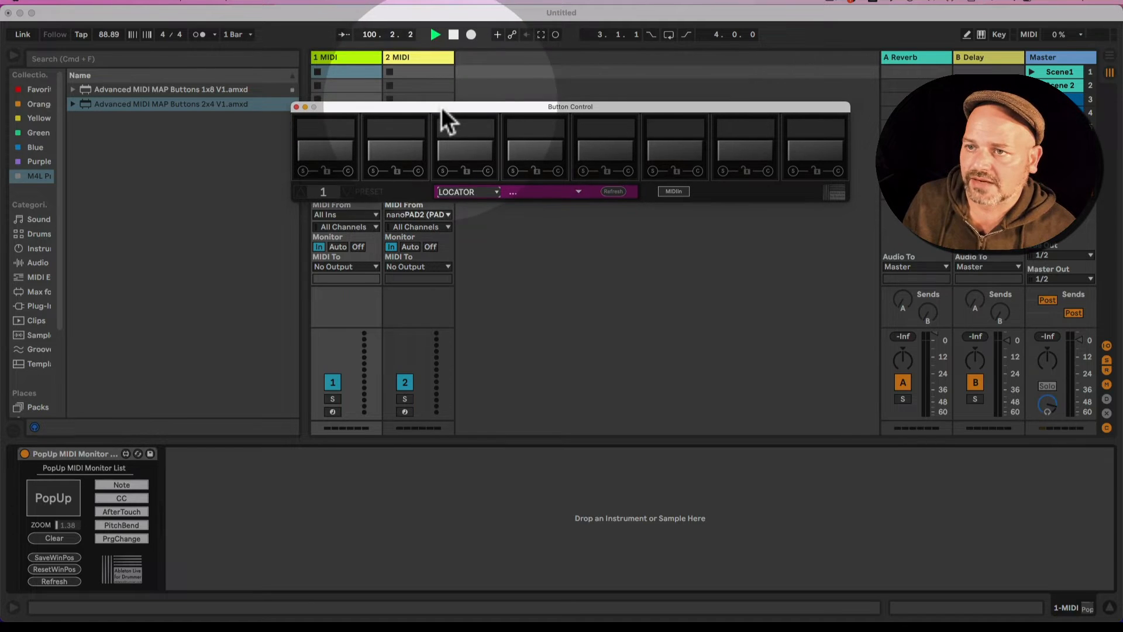
left_click(479, 68)
key("Tab")
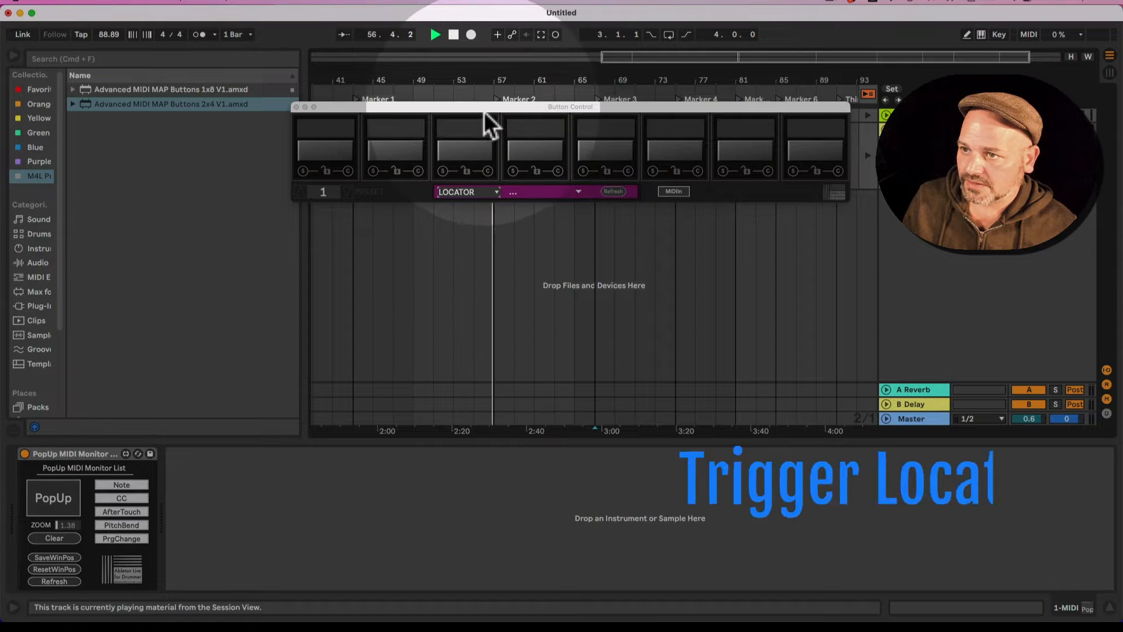
mouse_move(480, 107)
left_mouse_down()
mouse_move(479, 161)
mouse_move(508, 148)
left_mouse_up()
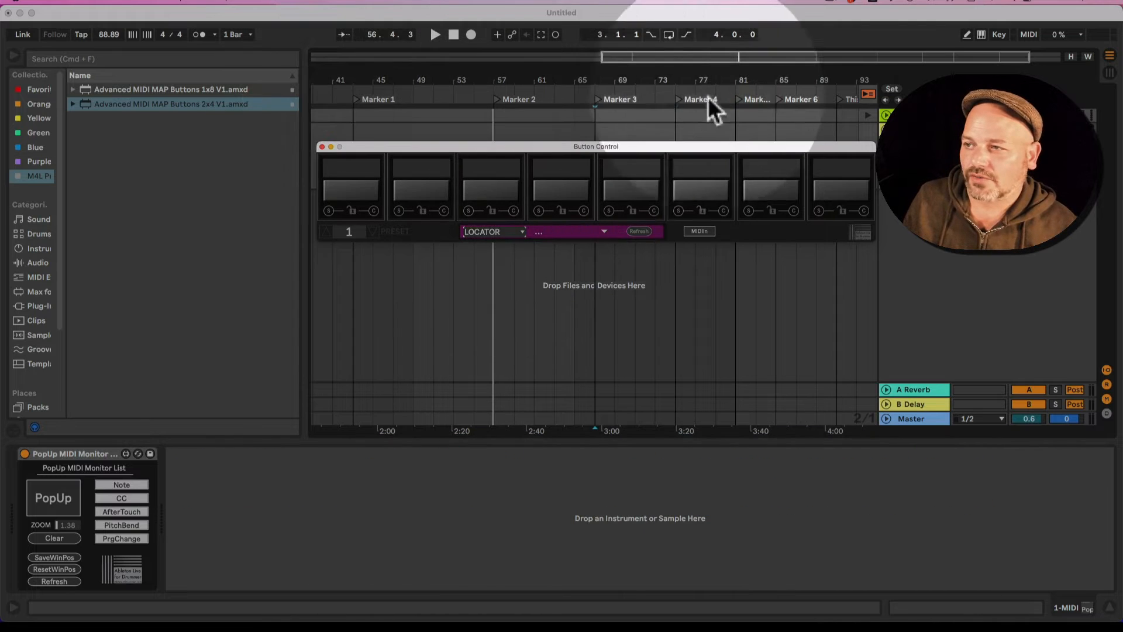
left_click(588, 233)
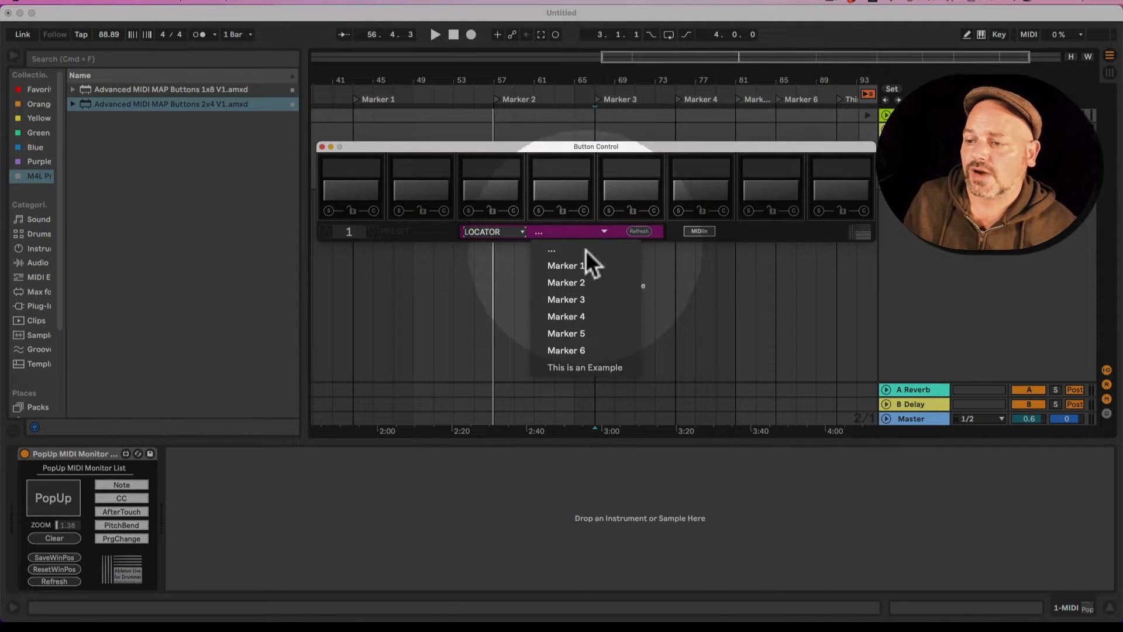
left_click(494, 232)
- Delete the "This is an Example" locator from the arrangement timeline
left_click(791, 83)
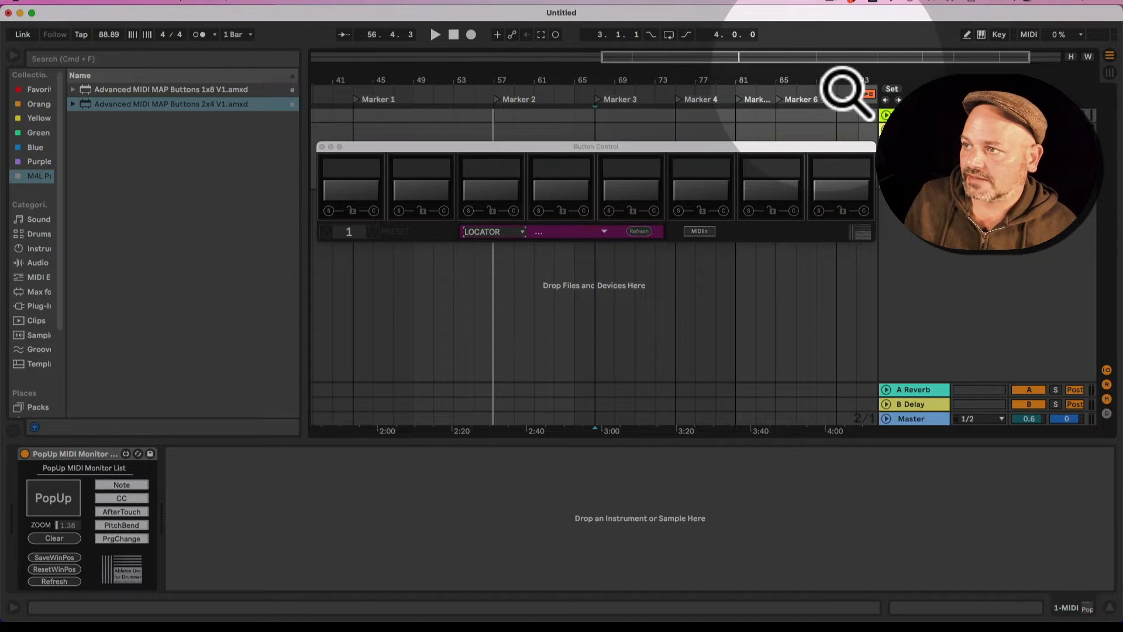
left_click_drag(843, 88, 771, 92)
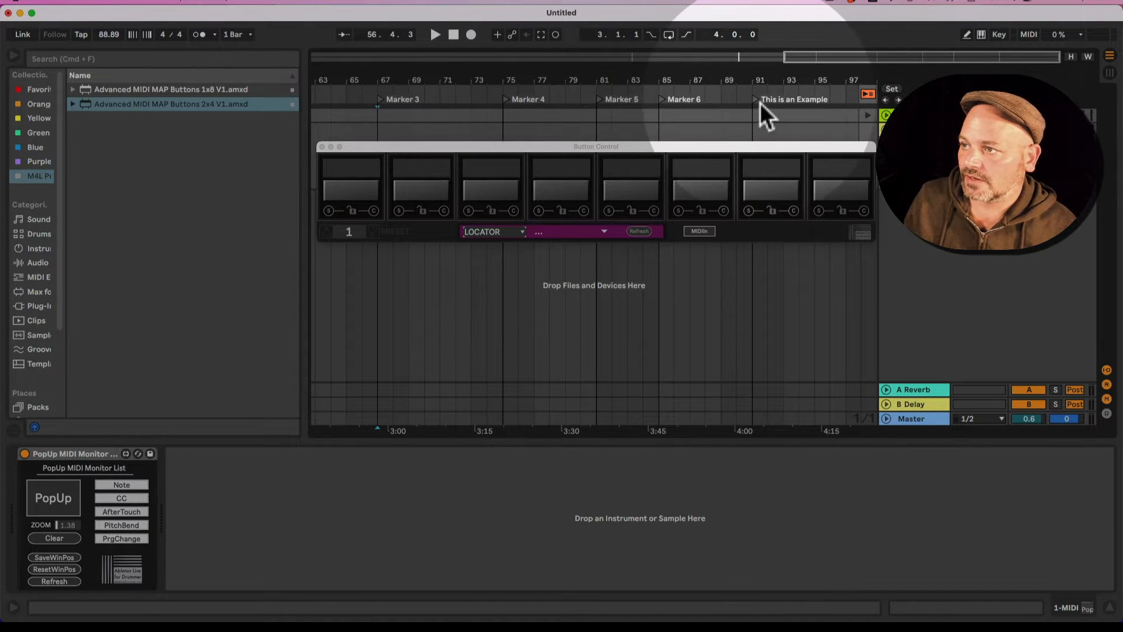
left_click(757, 99)
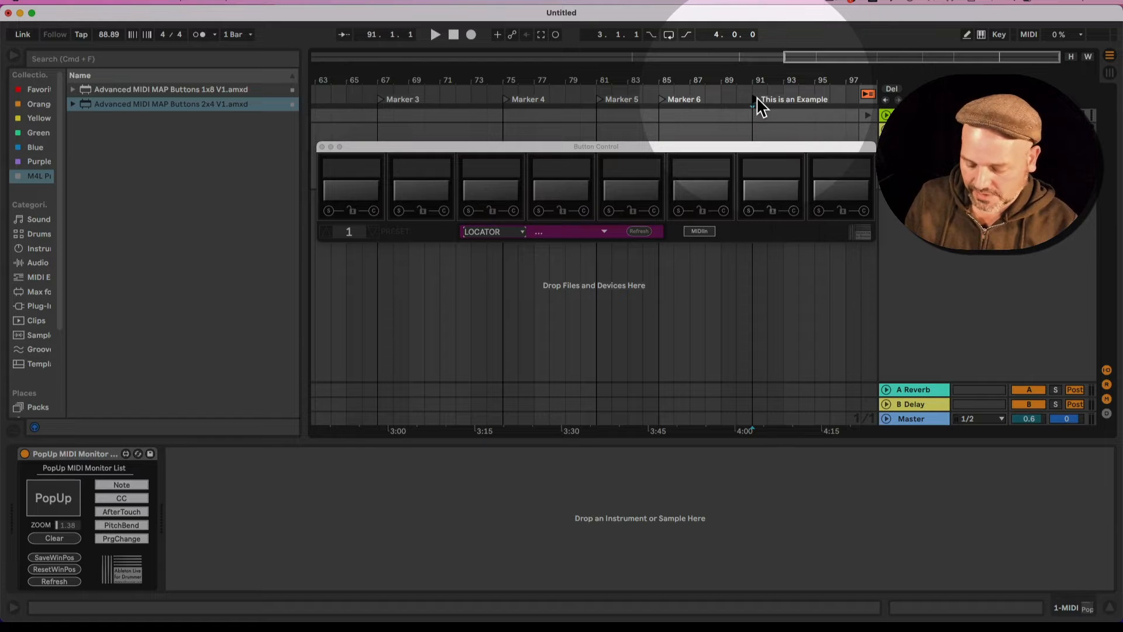
- Add a locator at bar 90 of the arrangement and name it New Locator
right_click(744, 102)
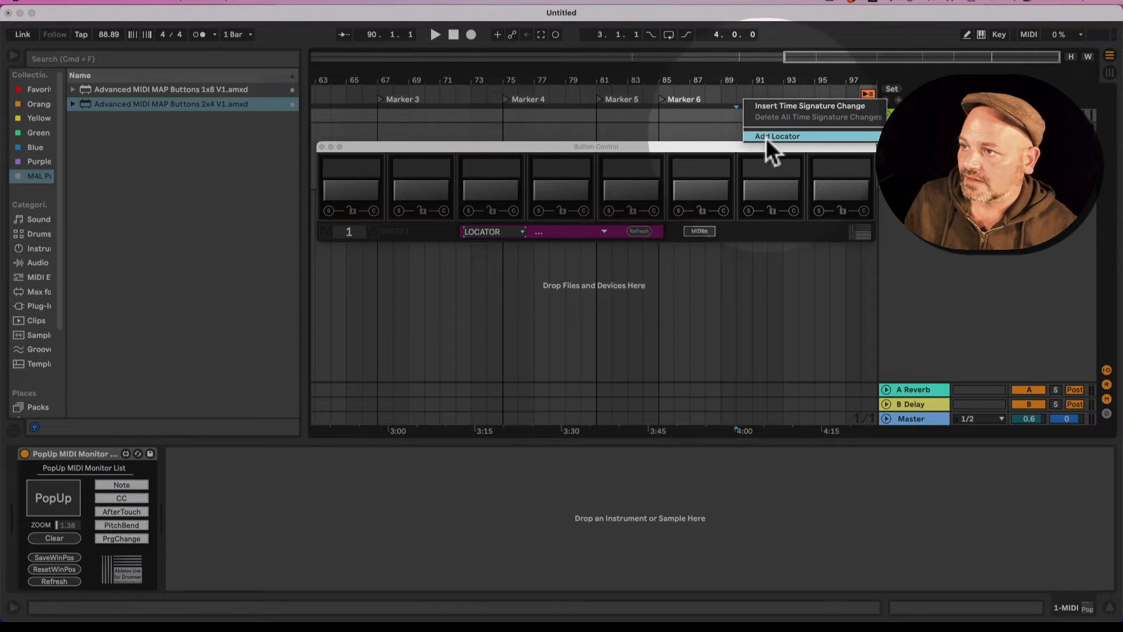
left_click(766, 137)
type("New")
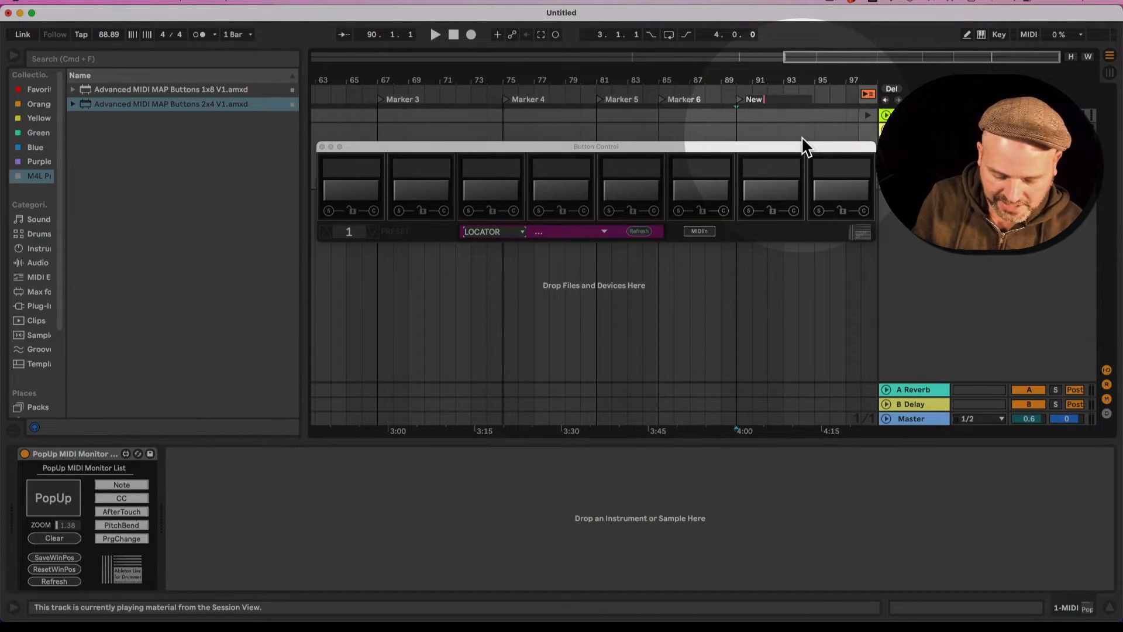
type(" Locator")
key("Return")
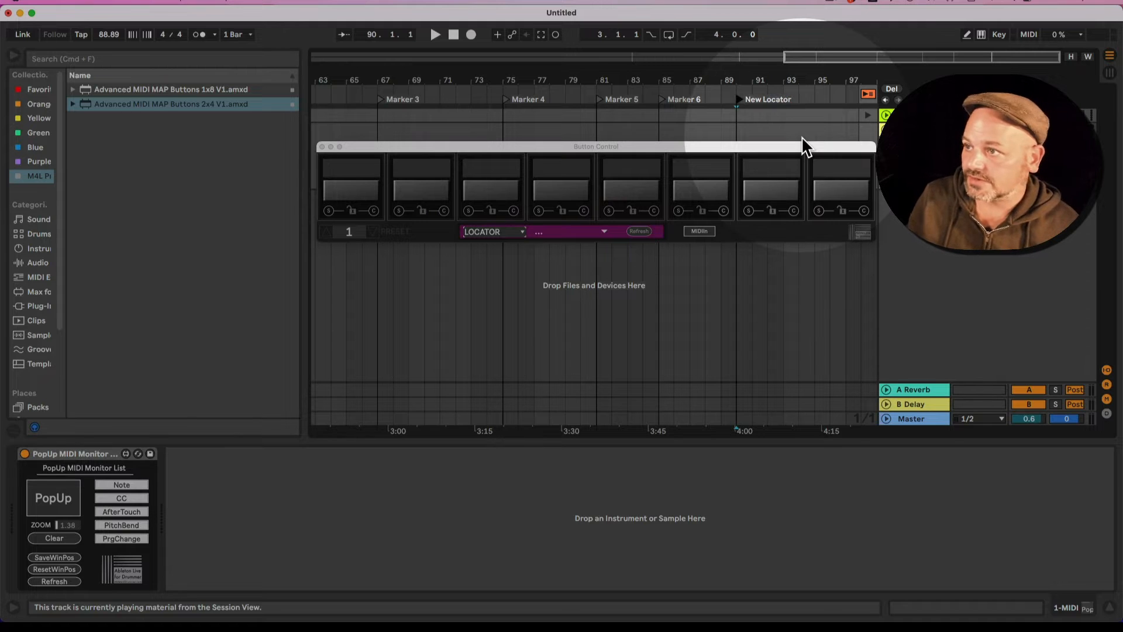
- Refresh the device's locator list and select Marker 1 from it
left_click(582, 231)
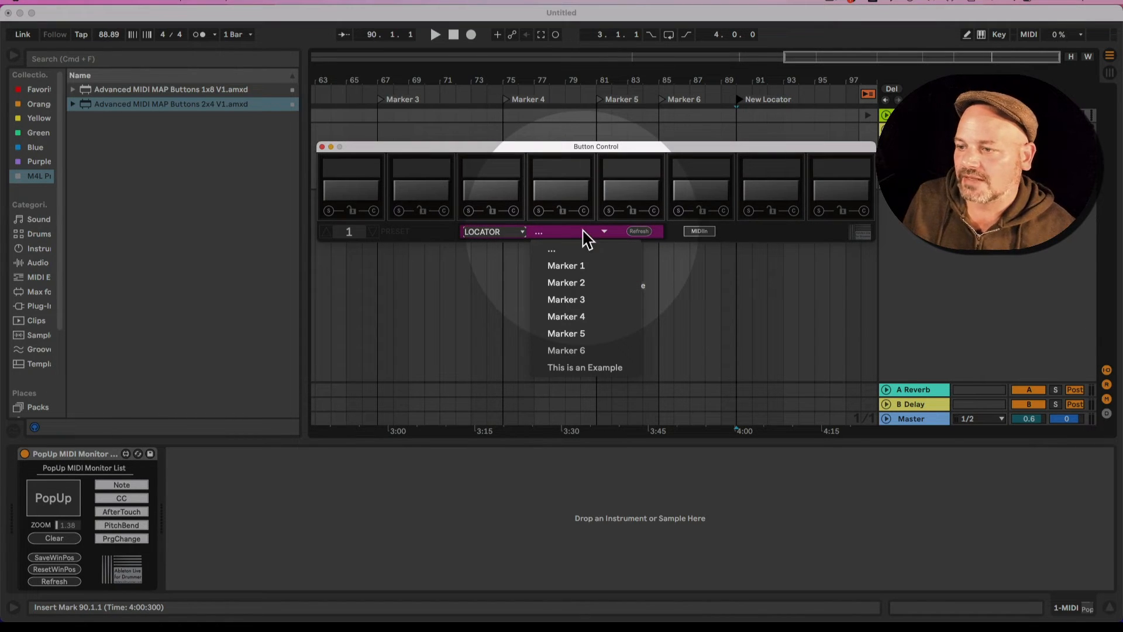
left_click(586, 233)
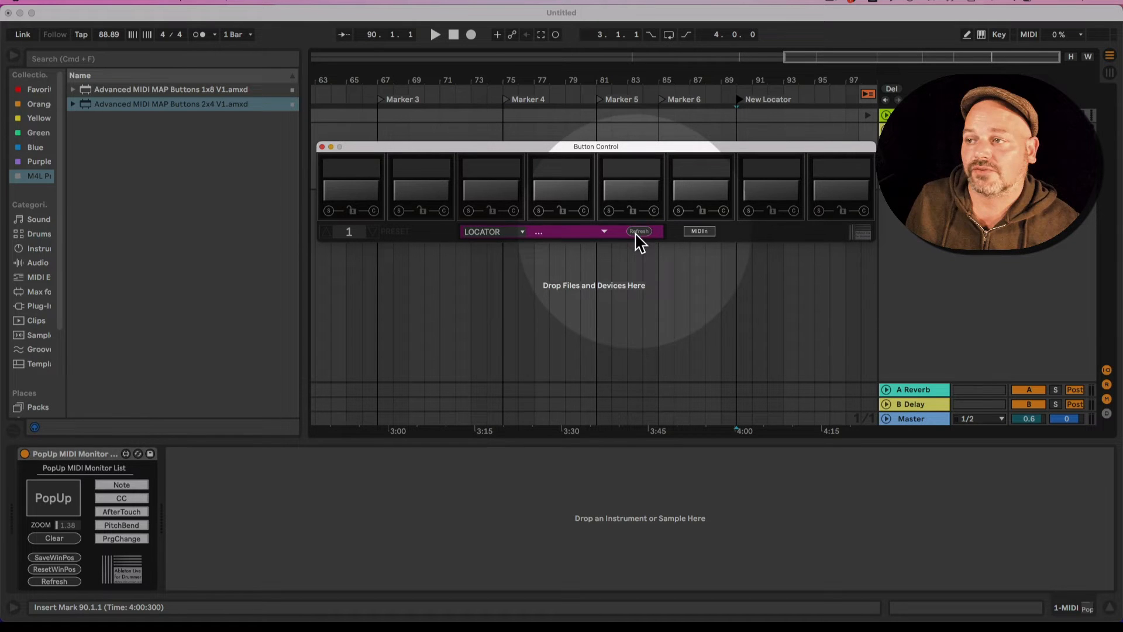
left_click(567, 233)
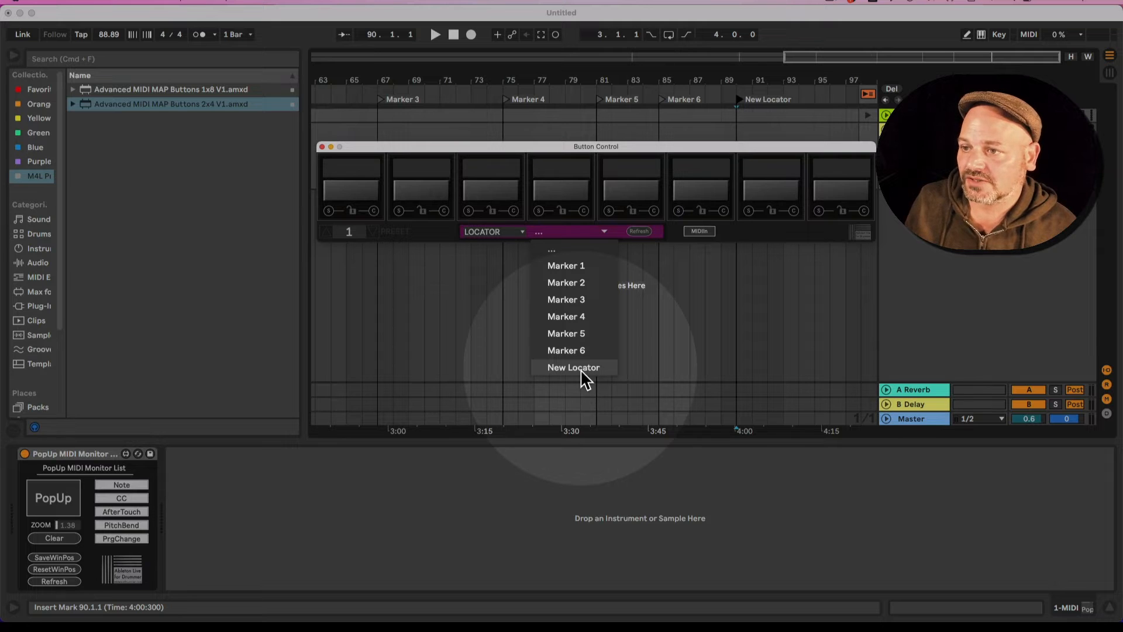
left_click(574, 267)
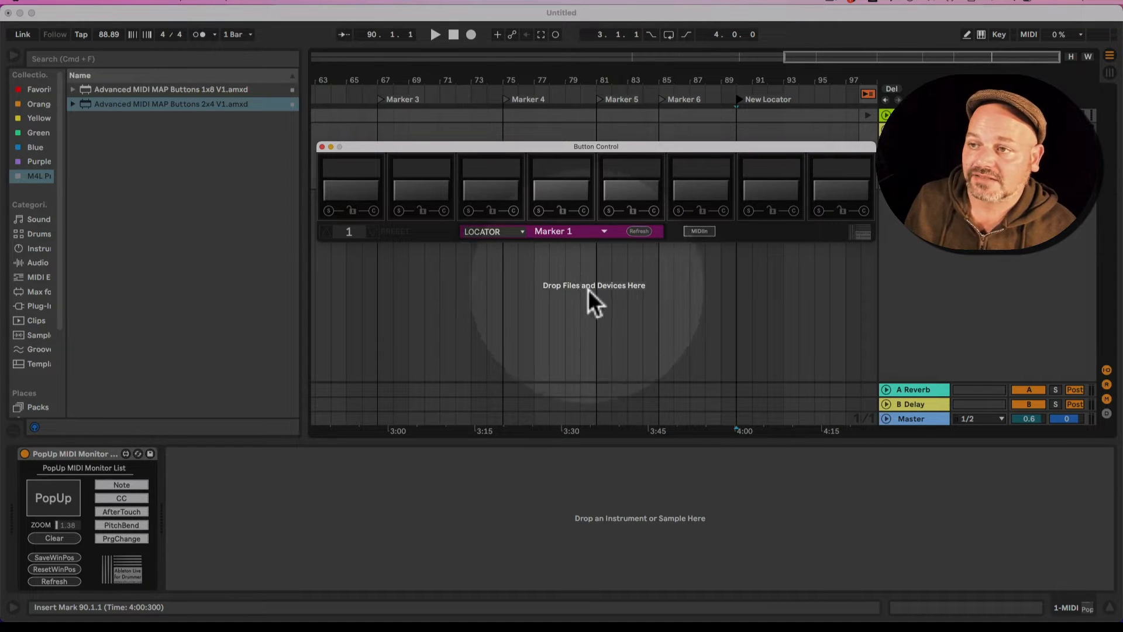
- Bring all the markers into view and assign the Marker 1 locator to preset 1's first button
left_click(548, 86)
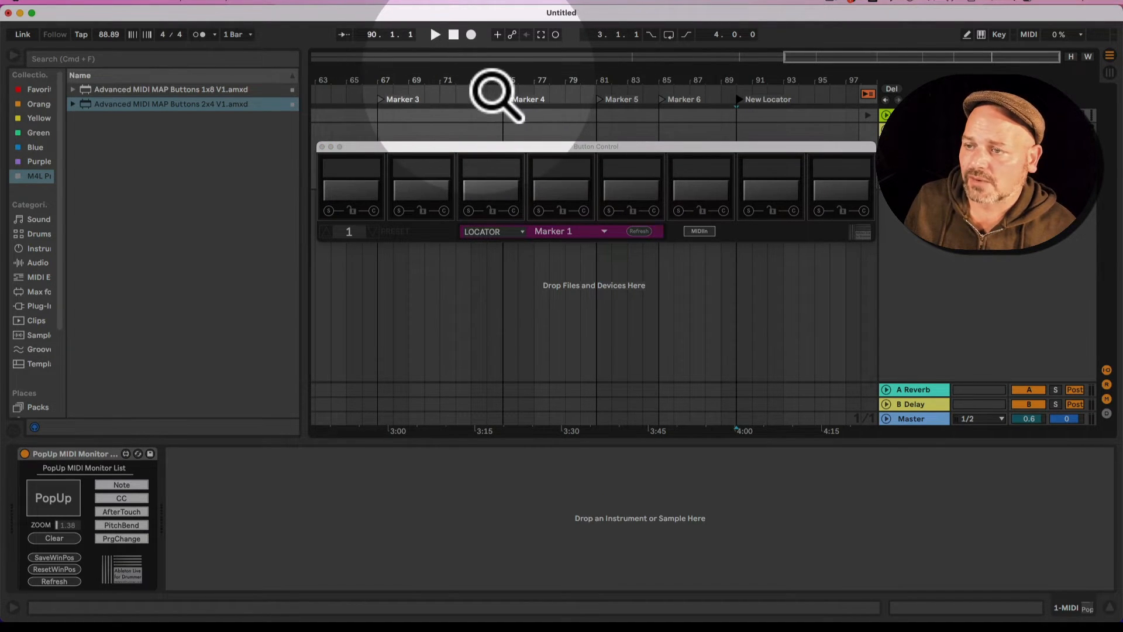
mouse_move(481, 80)
left_mouse_down()
mouse_move(719, 38)
mouse_move(722, 28)
mouse_move(643, 52)
left_mouse_up()
left_click(570, 231)
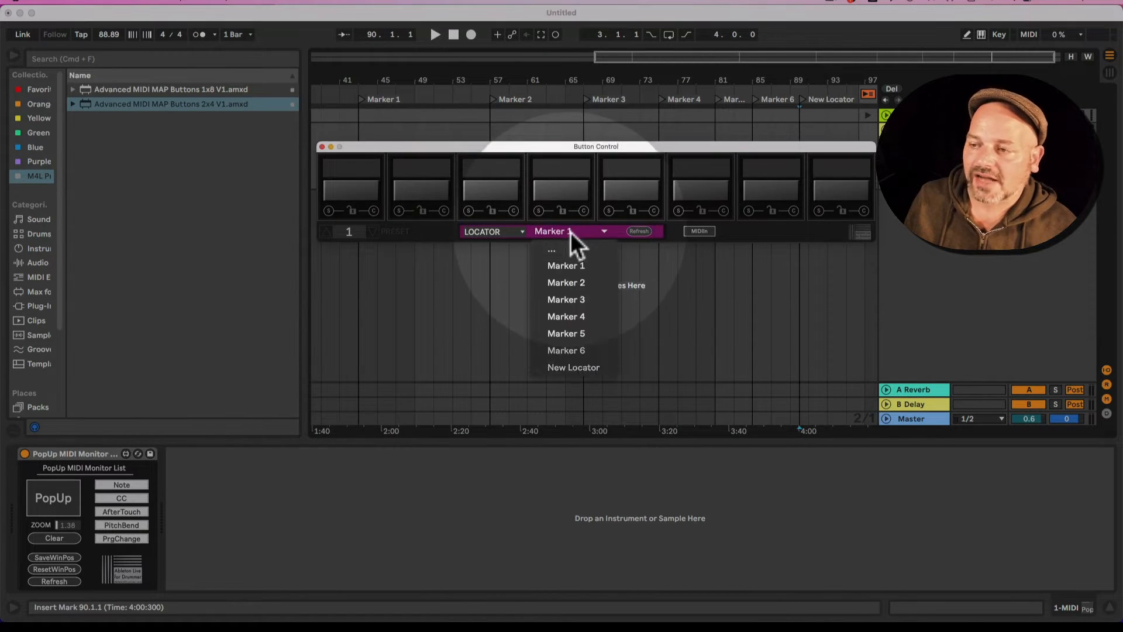
left_click(582, 271)
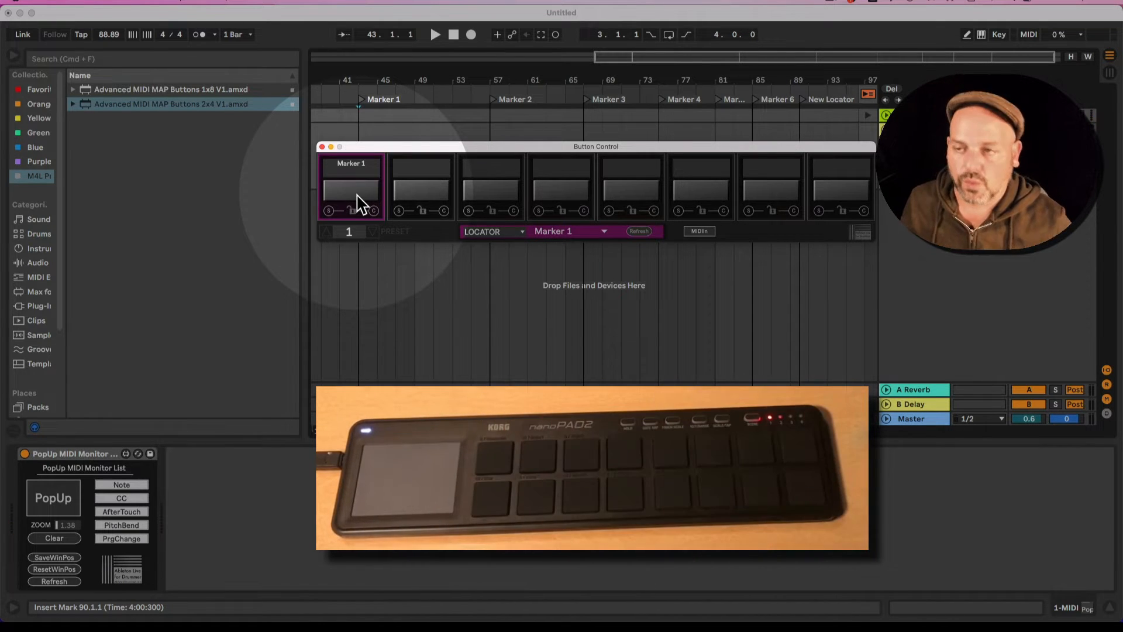
- Assign the Marker 2 locator to preset 1's second button and Marker 3 to the third button
left_click(552, 232)
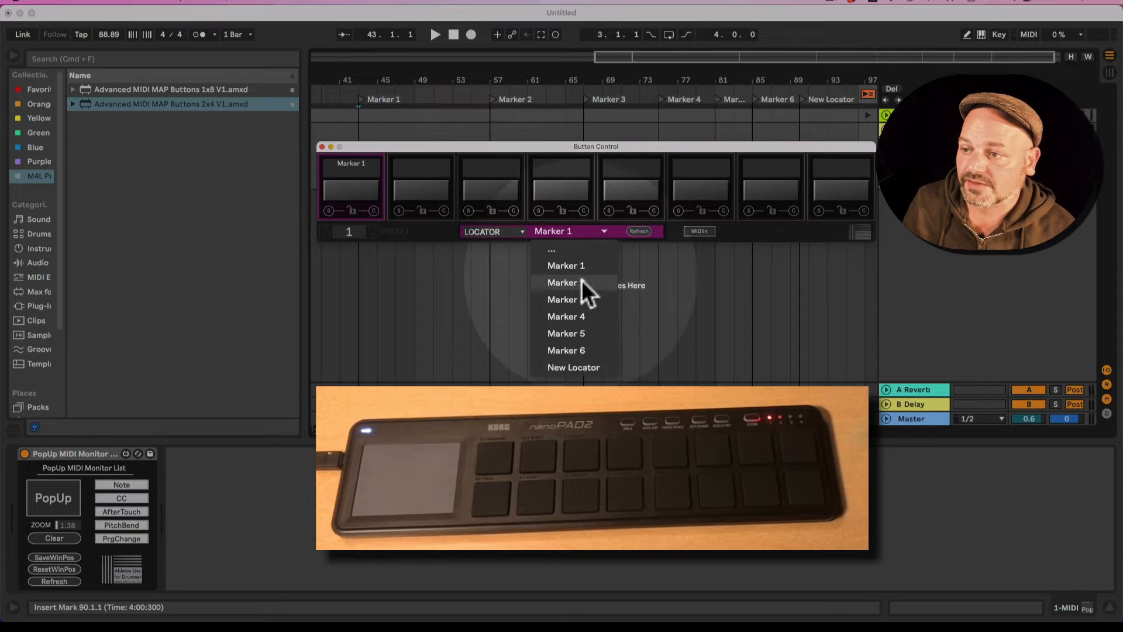
left_click(582, 281)
left_click(400, 210)
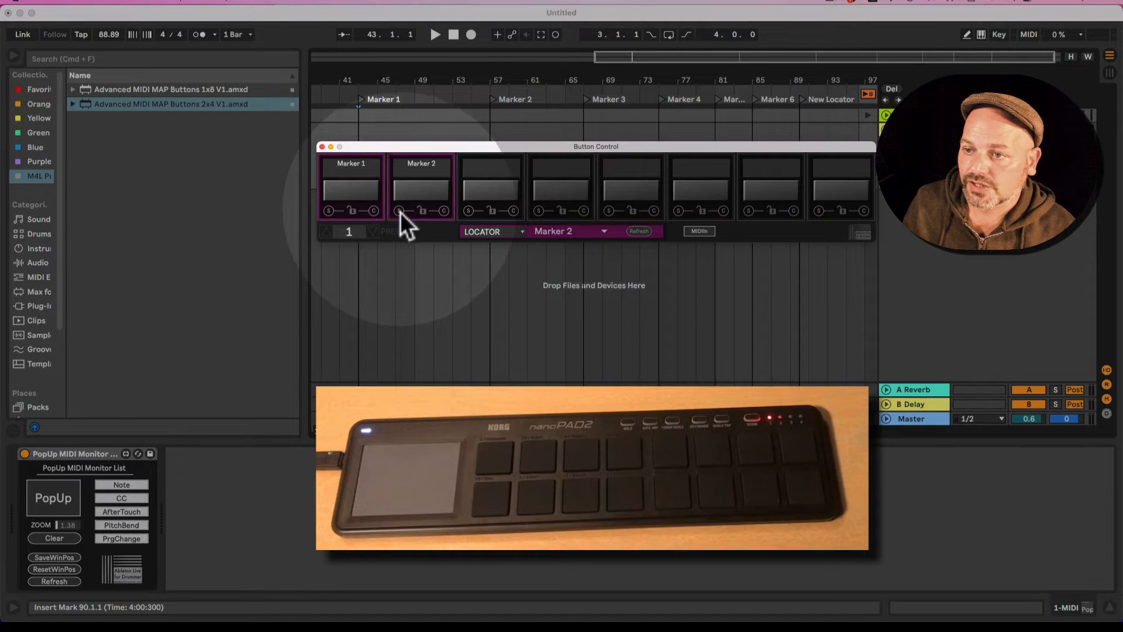
left_click(550, 230)
left_click(578, 302)
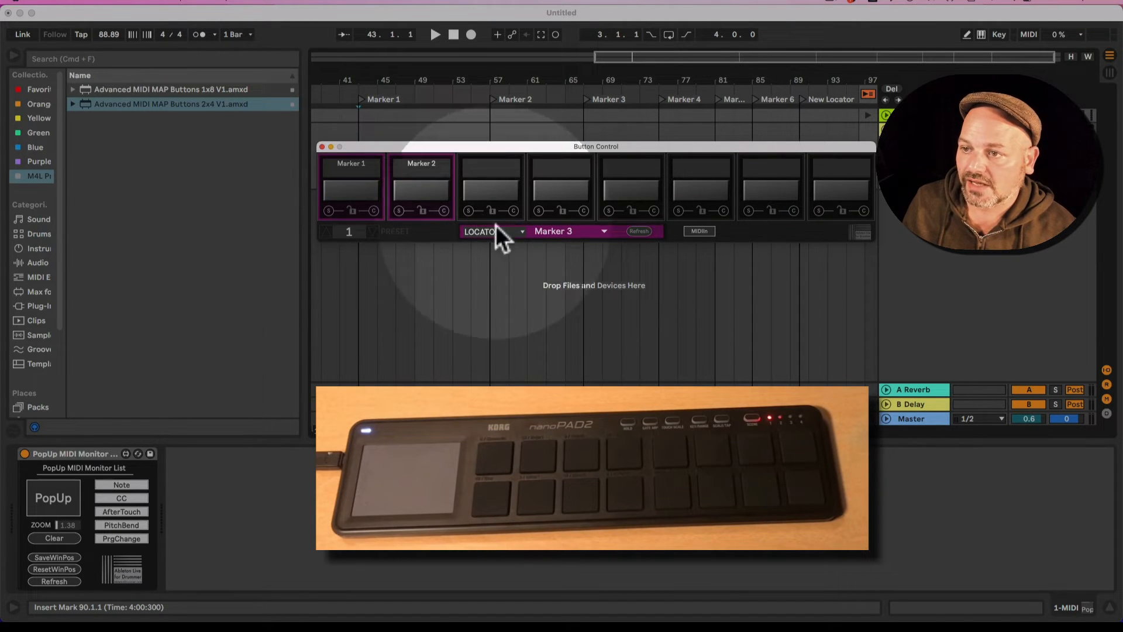
left_click(469, 211)
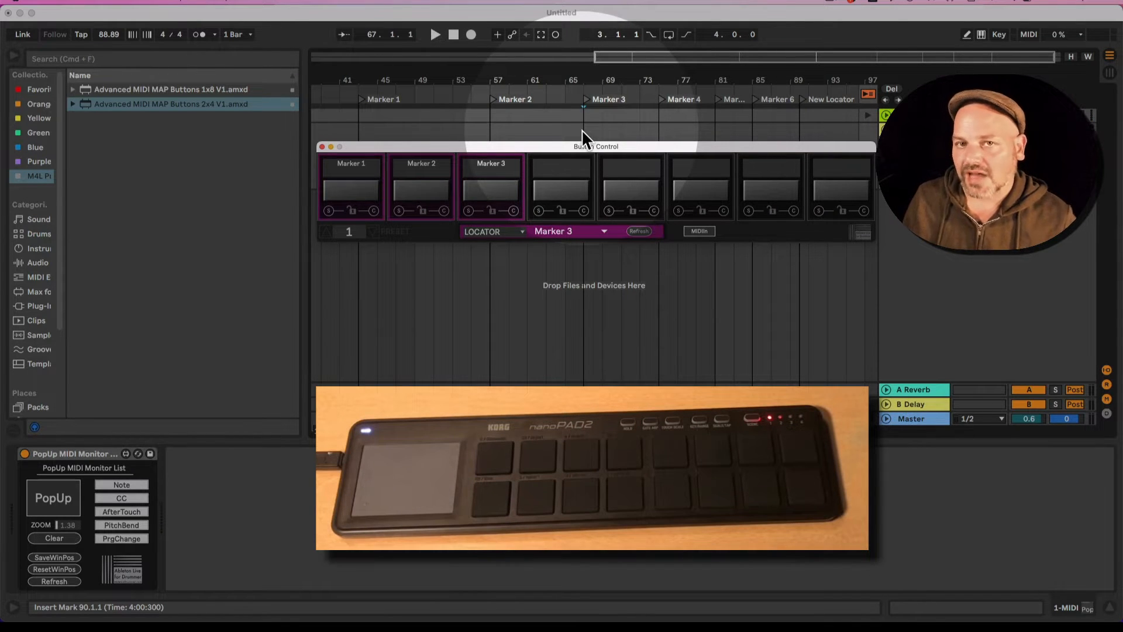
- Switch to preset 2 and assign the Marker 4 locator to its first button
left_click(324, 233)
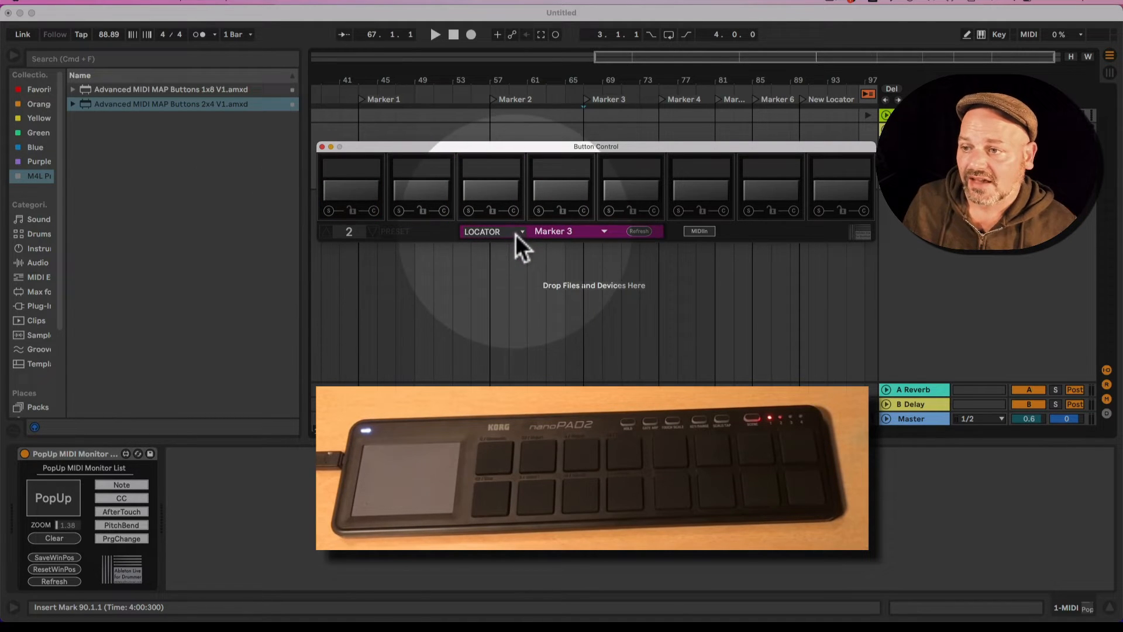
left_click(566, 233)
left_click(584, 317)
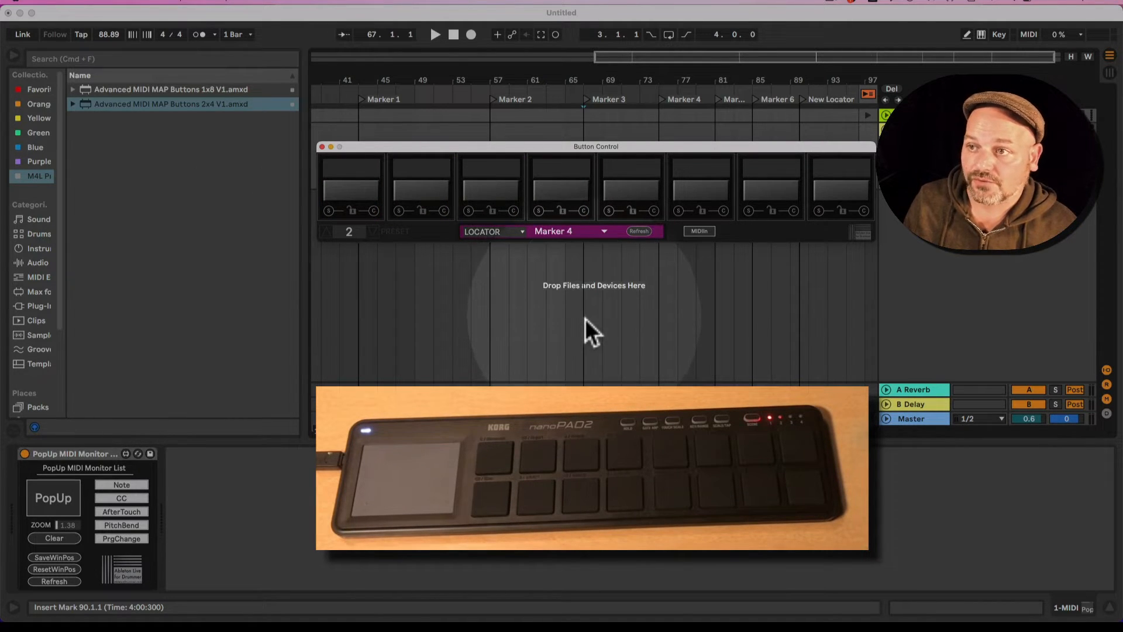
left_click(331, 212)
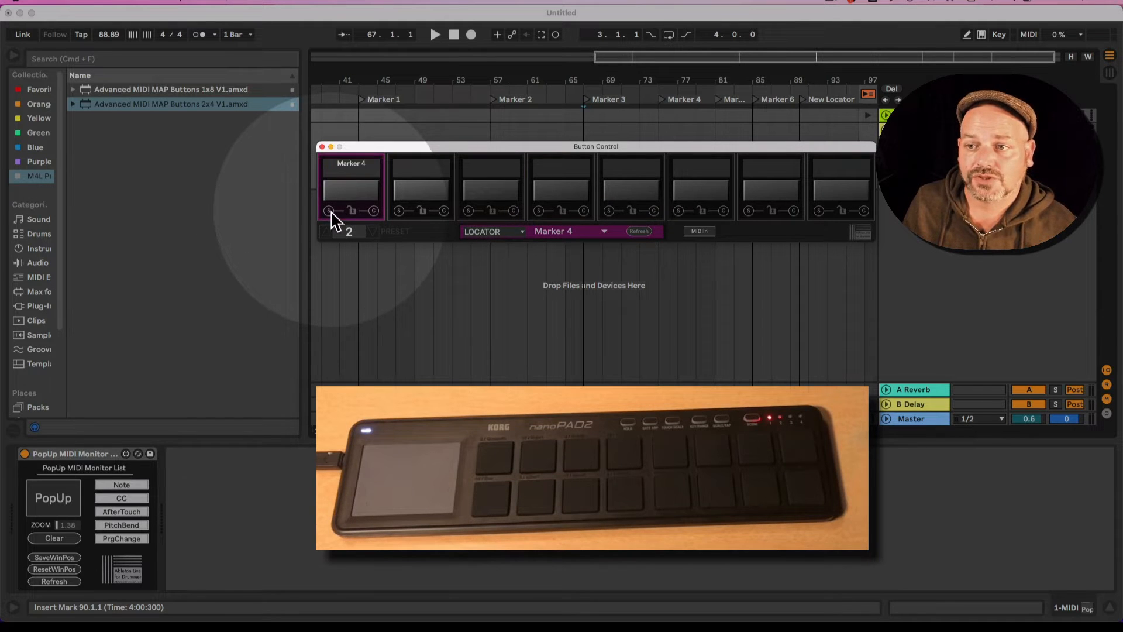
- Assign the Marker 5 locator to preset 2's second button and Marker 6 to the third button
left_click(579, 232)
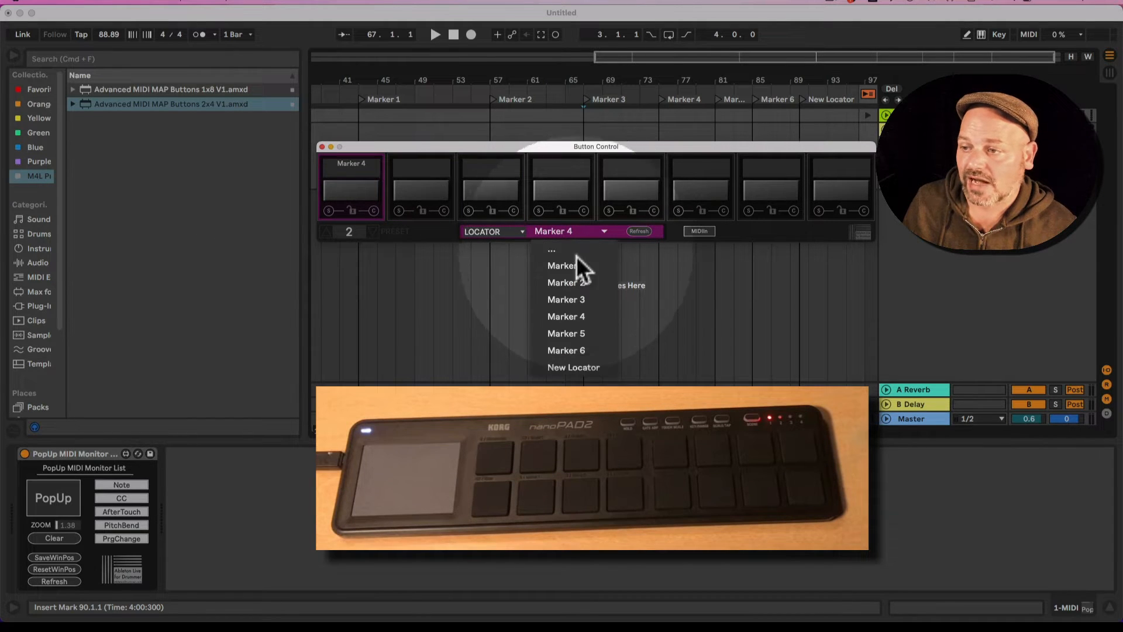
left_click(584, 329)
left_click(398, 211)
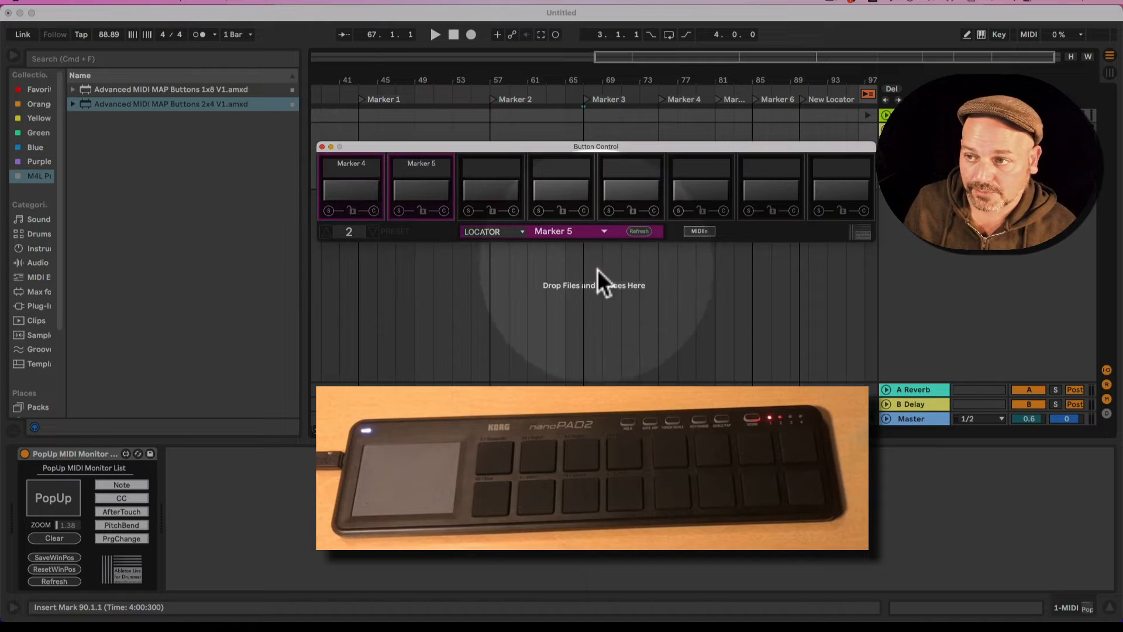
left_click(576, 232)
left_click(590, 351)
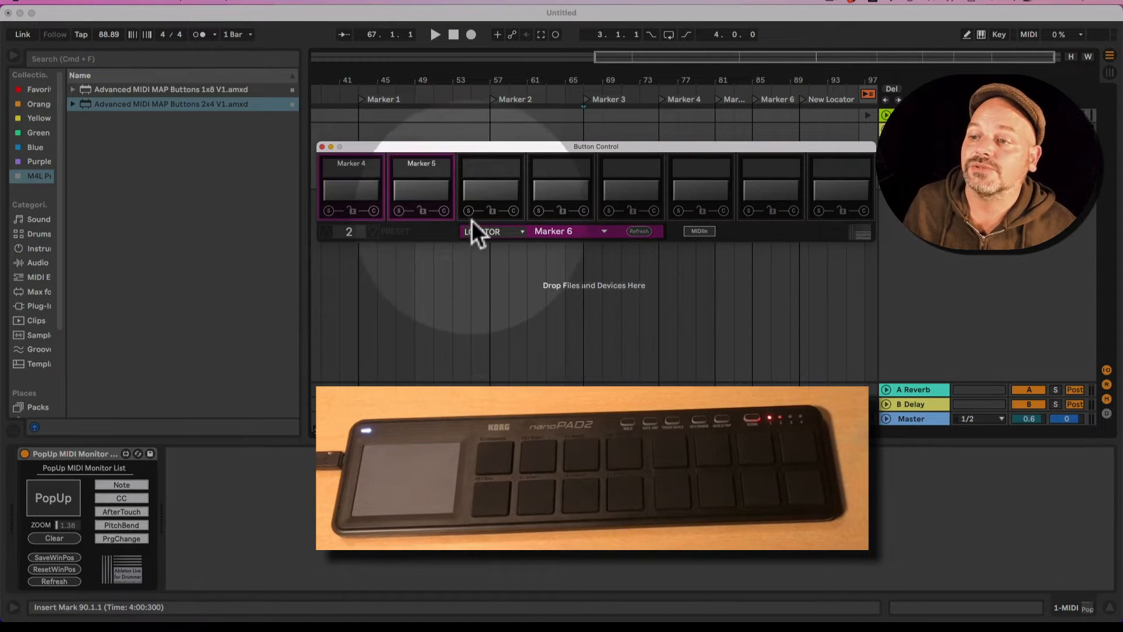
left_click(465, 212)
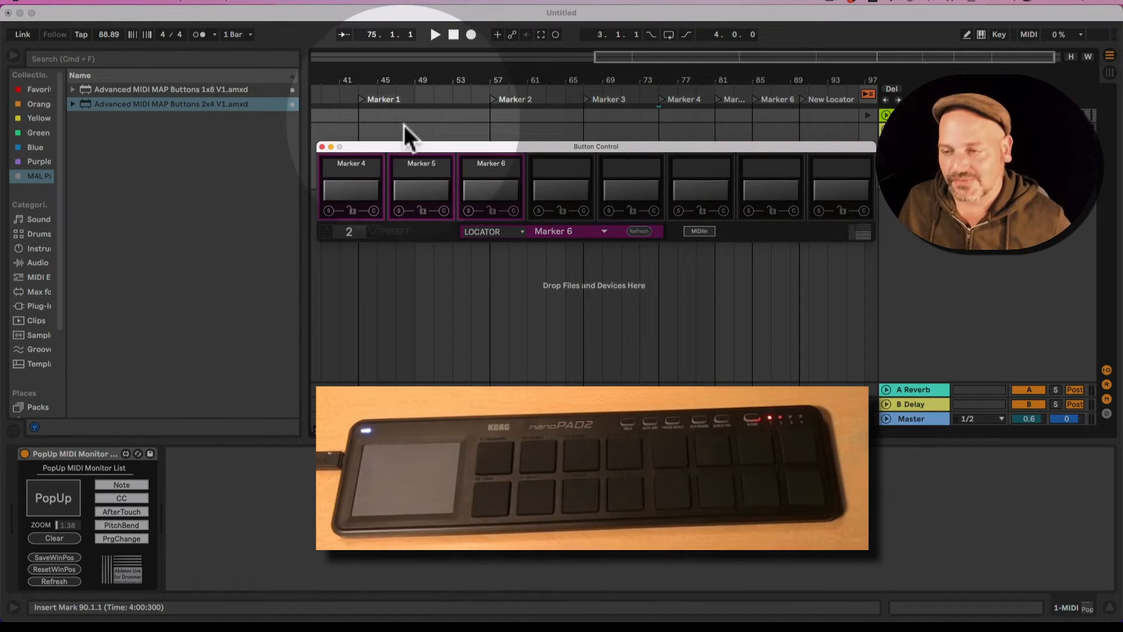
- Switch to preset 1, move the Button Control window below the 2 MIDI track and show that track's AutomatePreset automation
left_click(374, 234)
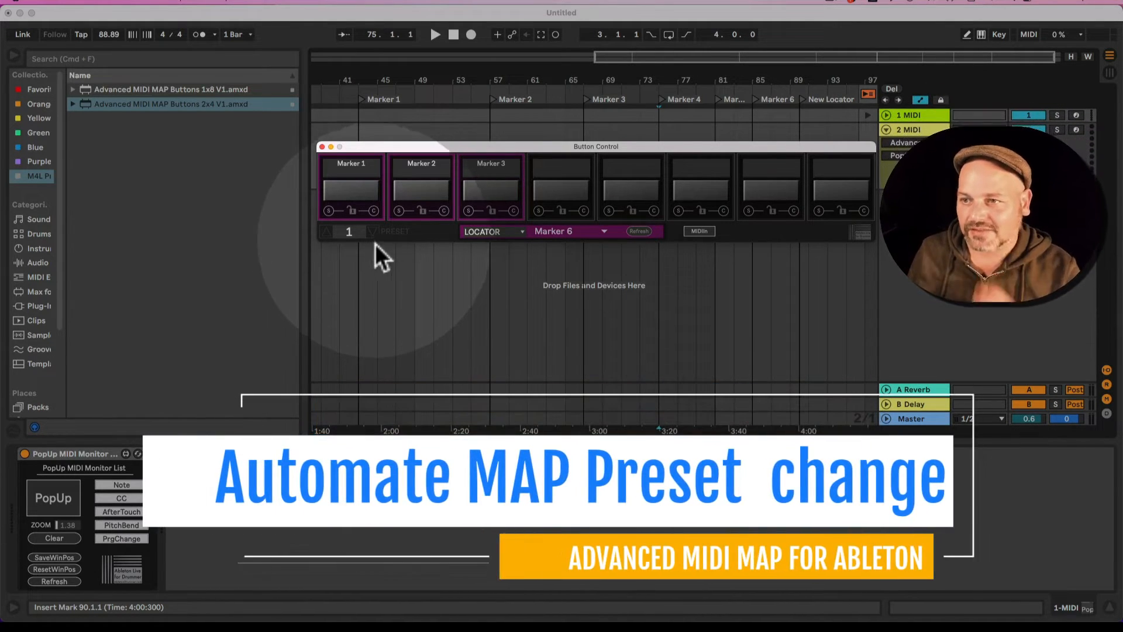
left_click_drag(412, 145, 410, 204)
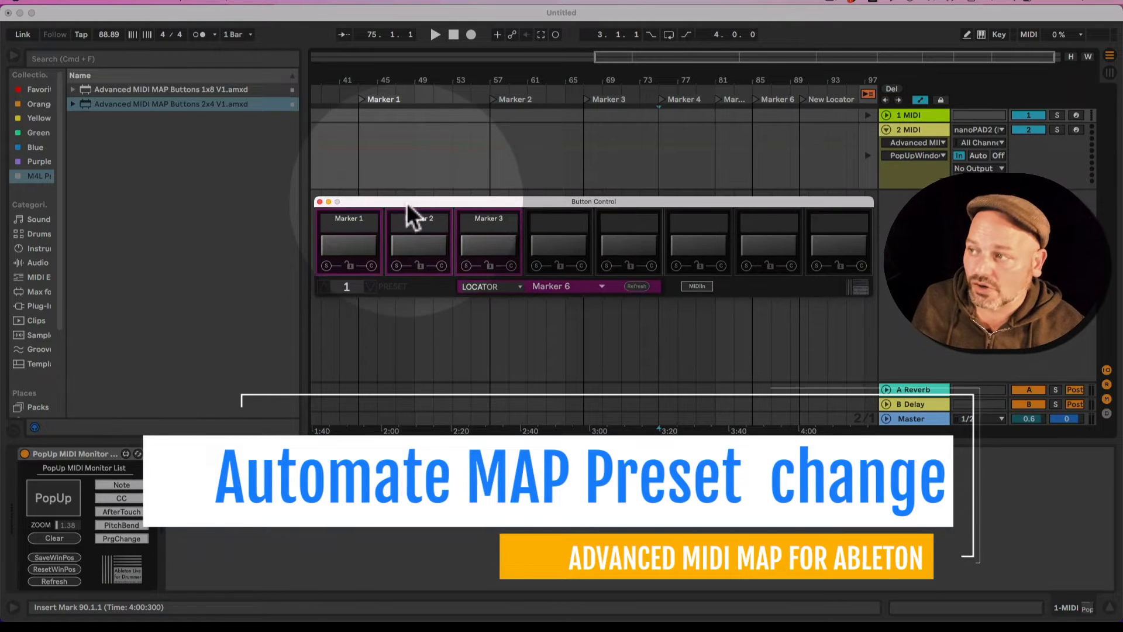
left_click(926, 145)
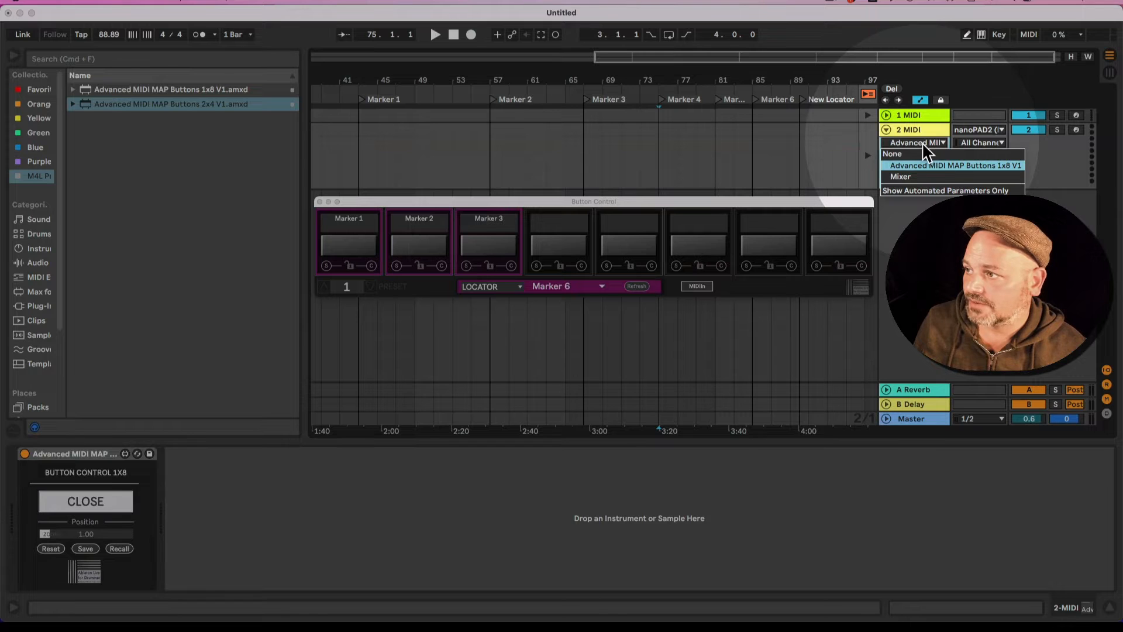
left_click(934, 166)
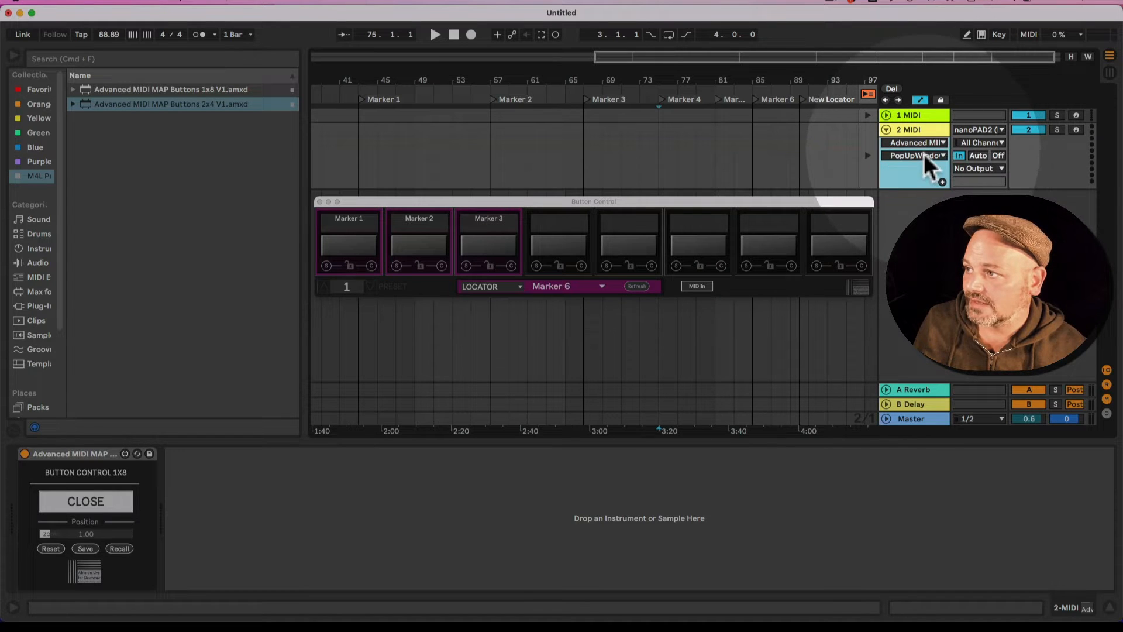
left_click(921, 100)
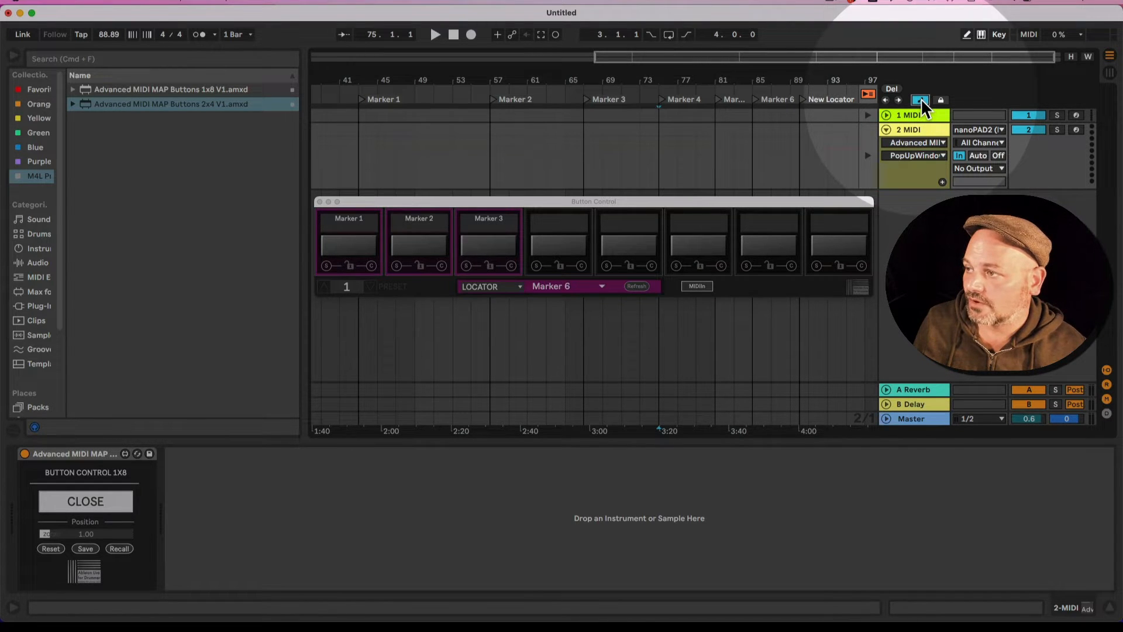
left_click(922, 155)
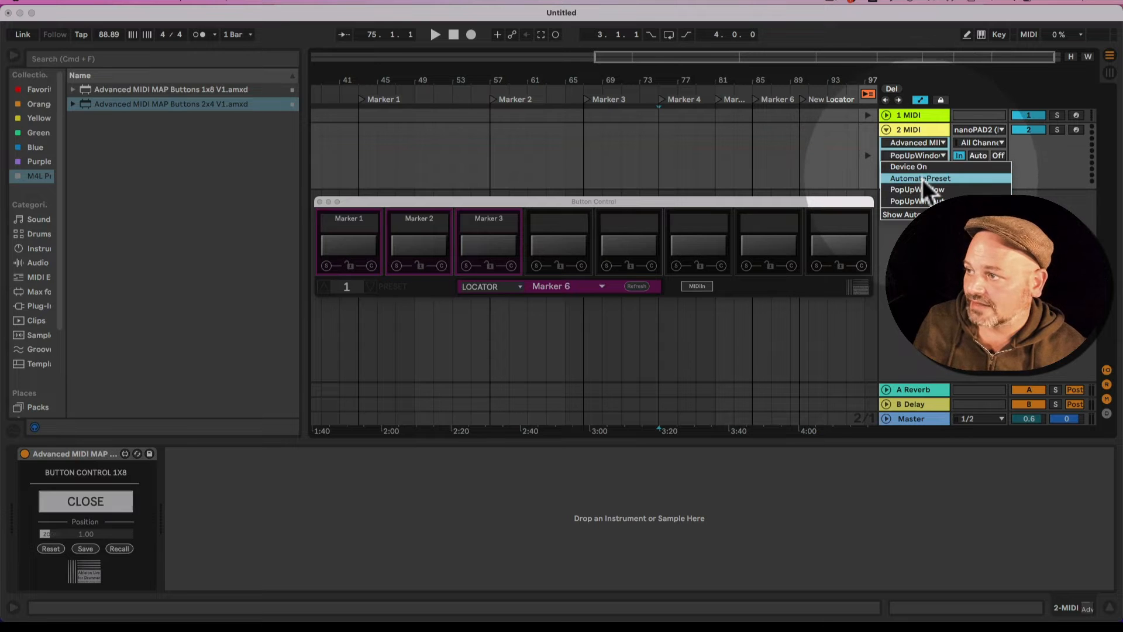
left_click(923, 179)
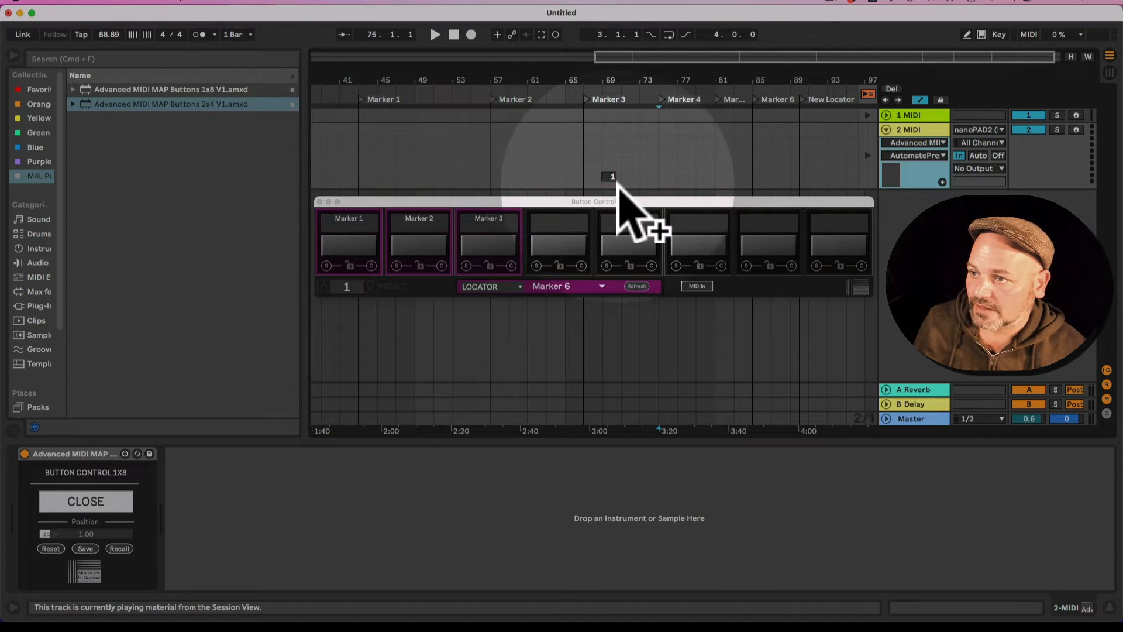
- Add an automation step from preset 1 to 2 between Marker 3 and Marker 4 and return the track to arrangement playback
left_click(611, 184)
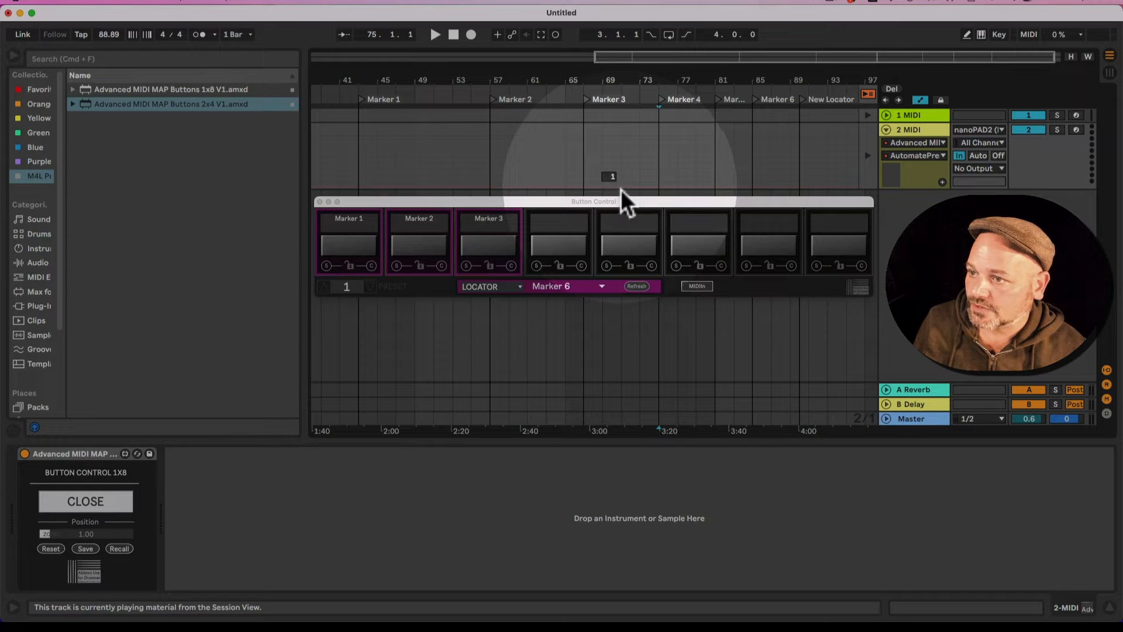
left_click(621, 188)
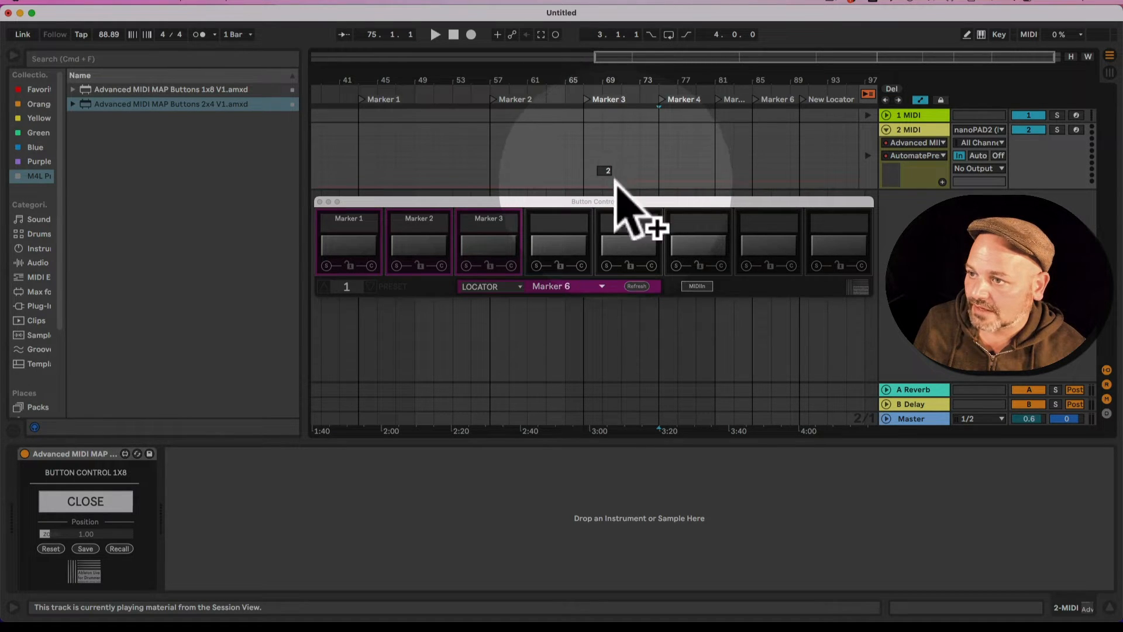
left_click_drag(611, 185, 622, 185)
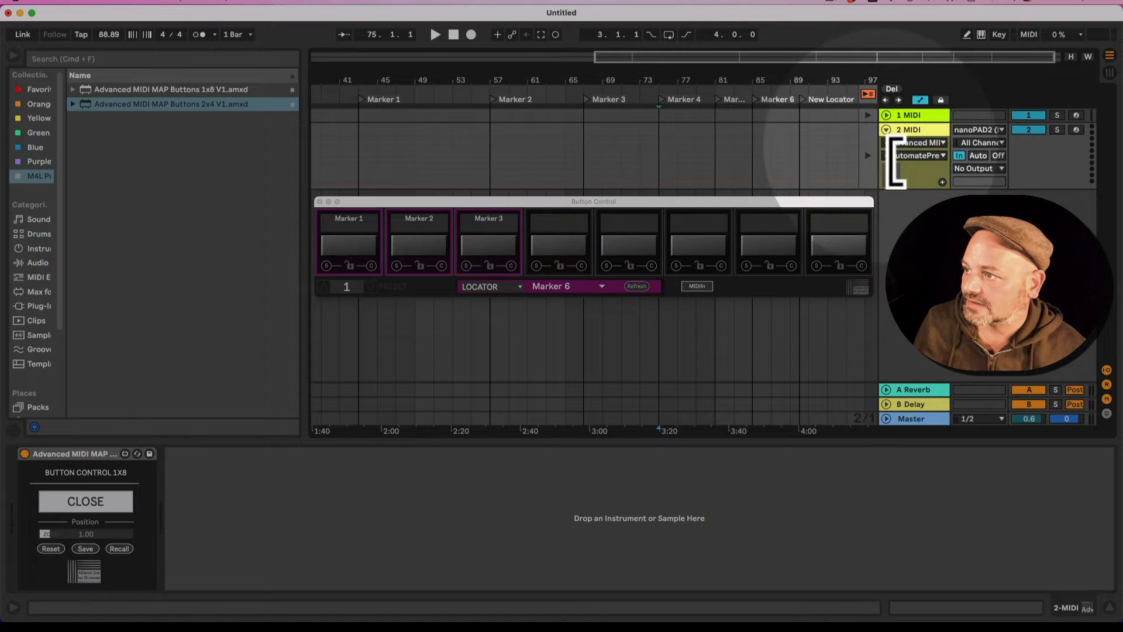
left_click(868, 156)
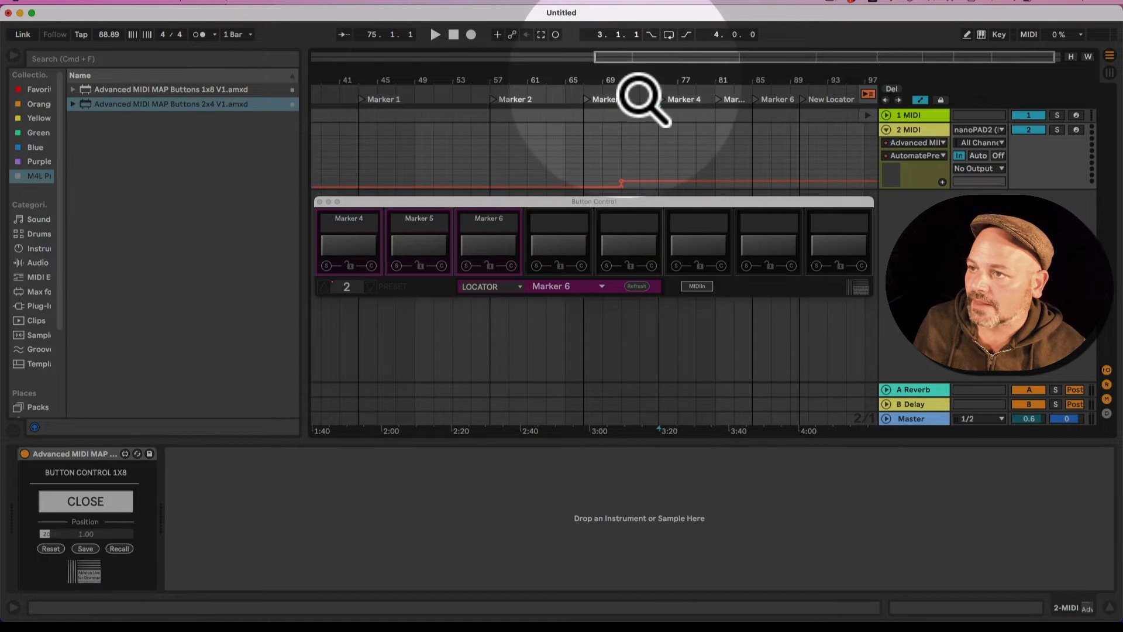
- Play the arrangement from 68.3.1 past the automation step to check the preset change
left_click_drag(630, 81, 627, 83)
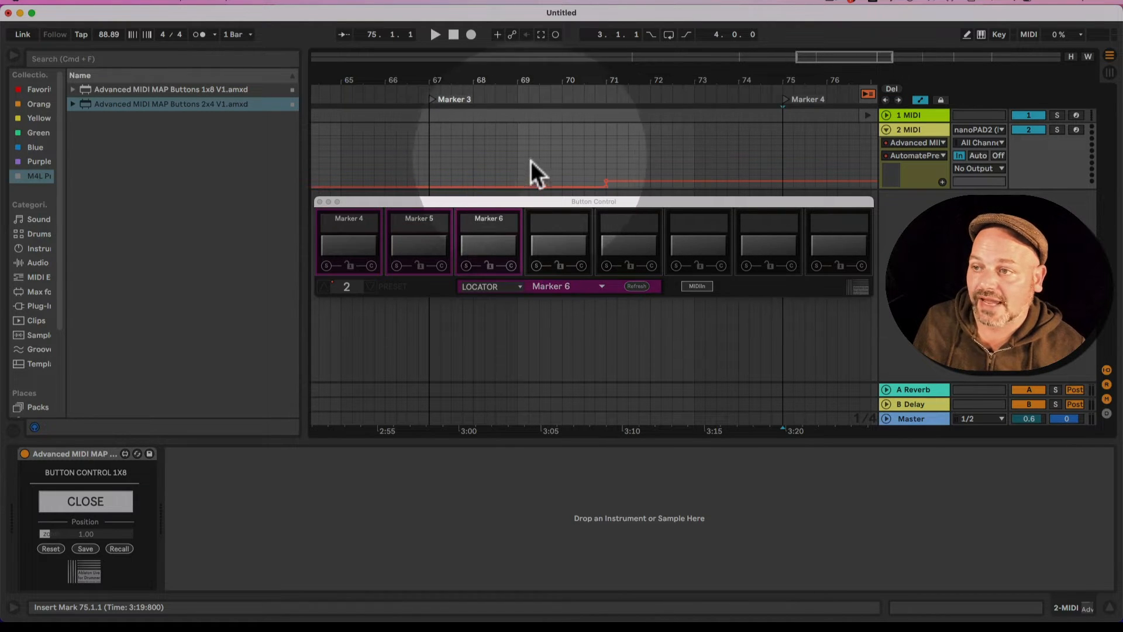
left_click(495, 159)
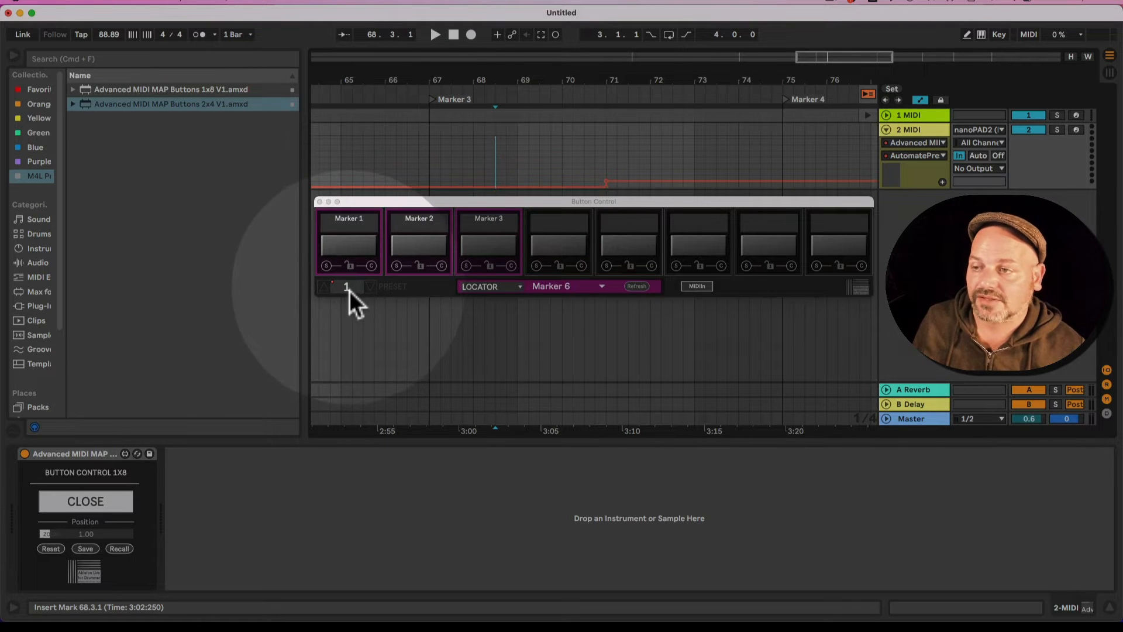
key("space")
mouse_move(612, 179)
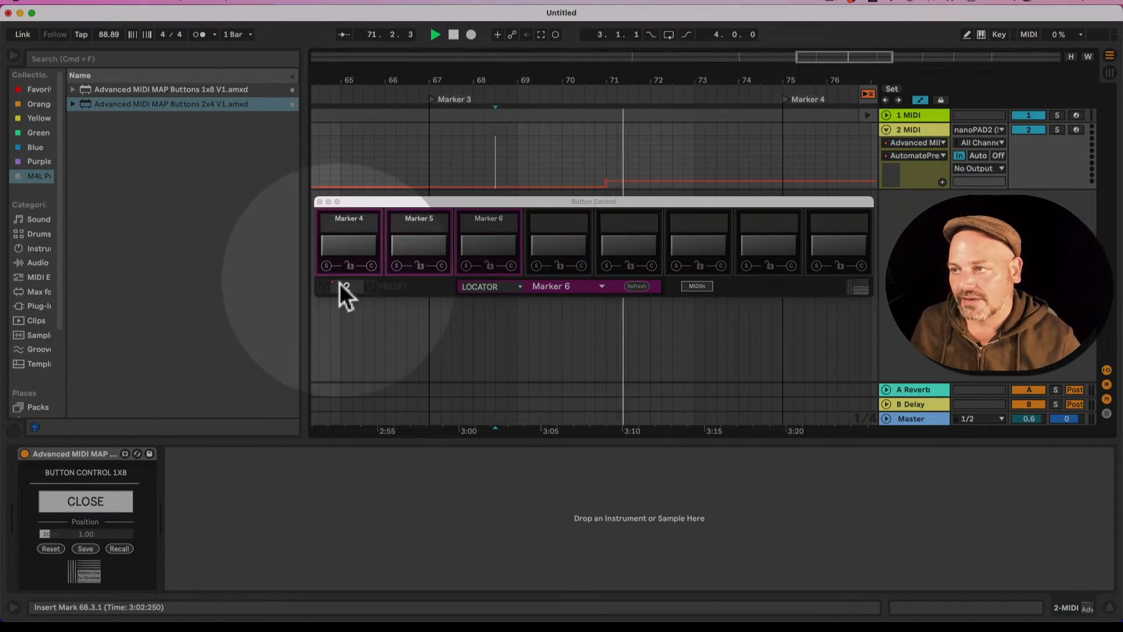
left_click(340, 283)
left_click_drag(526, 95, 668, 78)
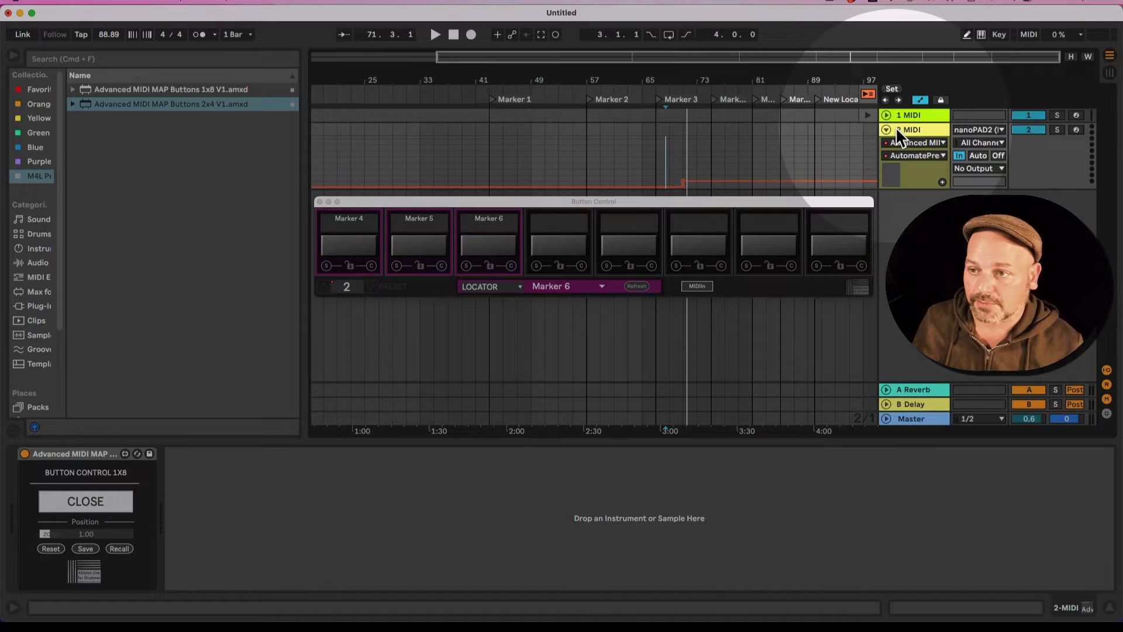
- Create an empty MIDI clip in the 2 MIDI track's sixth Session slot and show the Advanced MIDI MAP Buttons AutomatePreset envelope
key("Tab")
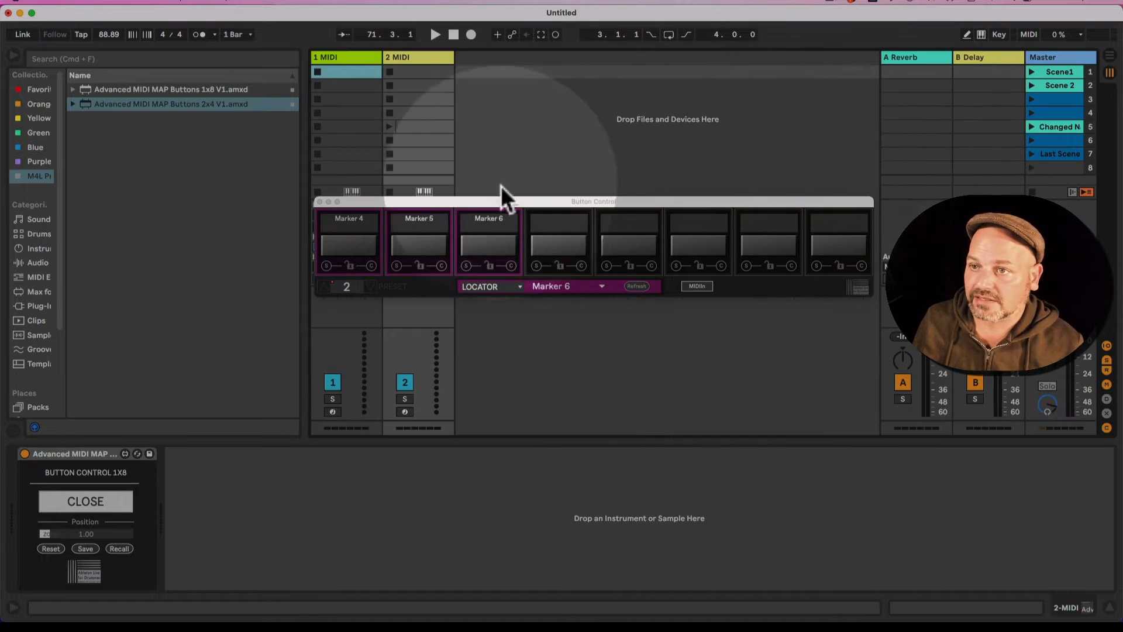
double_click(423, 145)
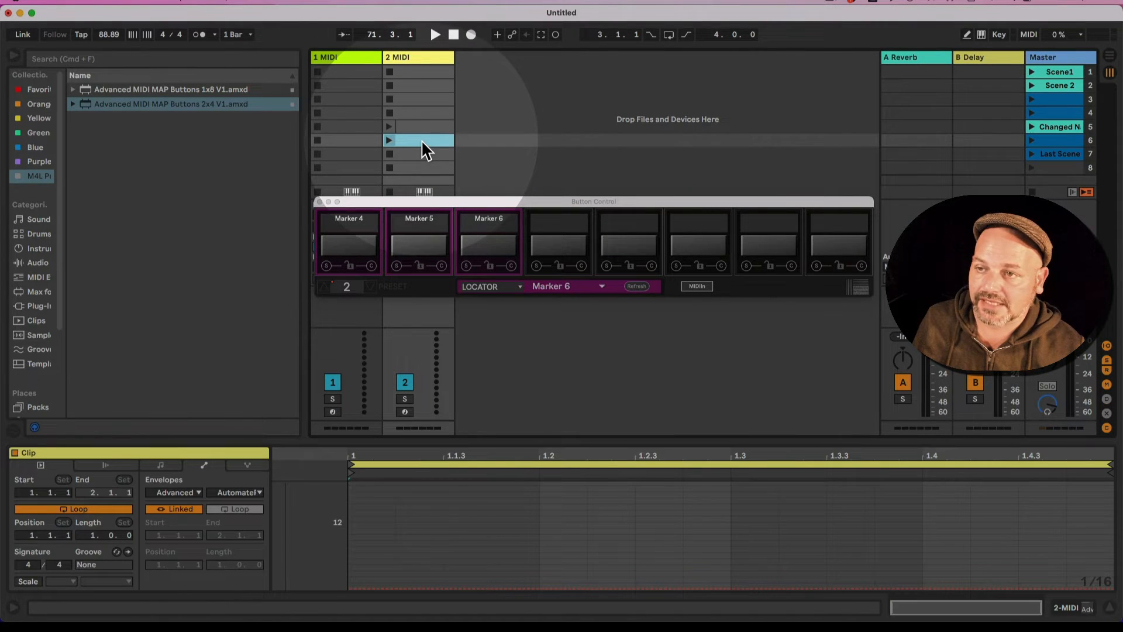
left_click(184, 493)
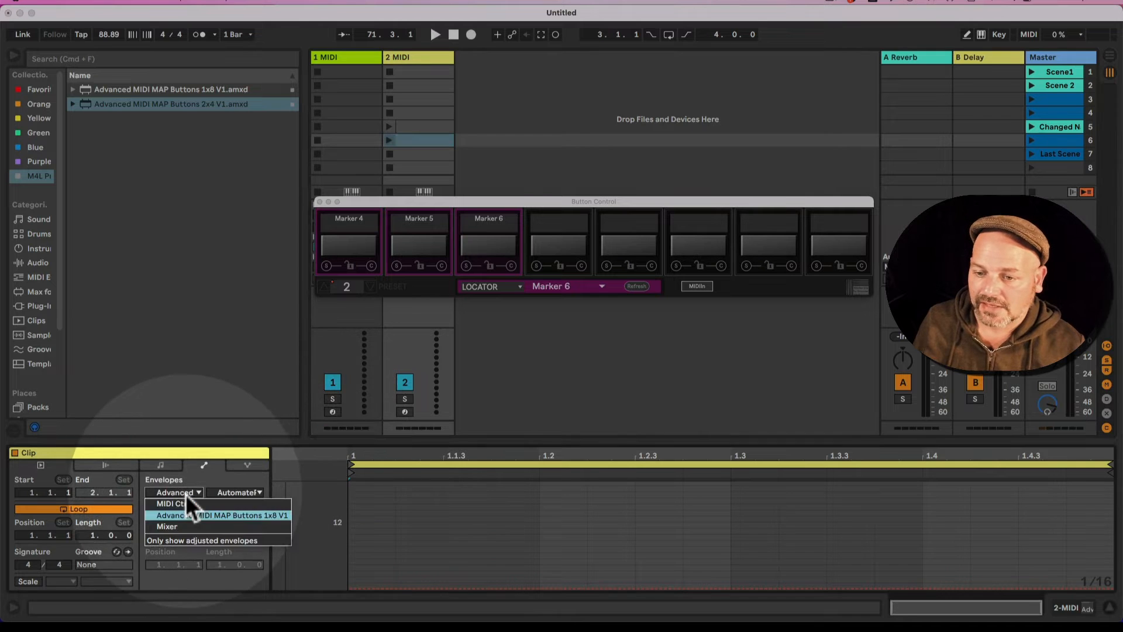
left_click(190, 514)
left_click(238, 492)
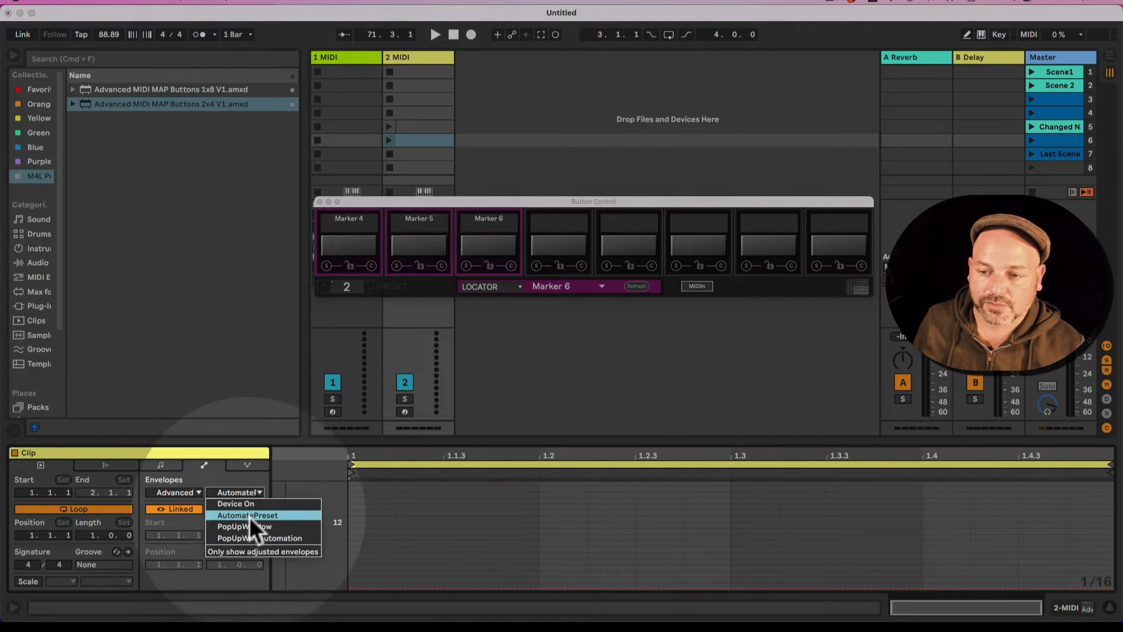
left_click(251, 517)
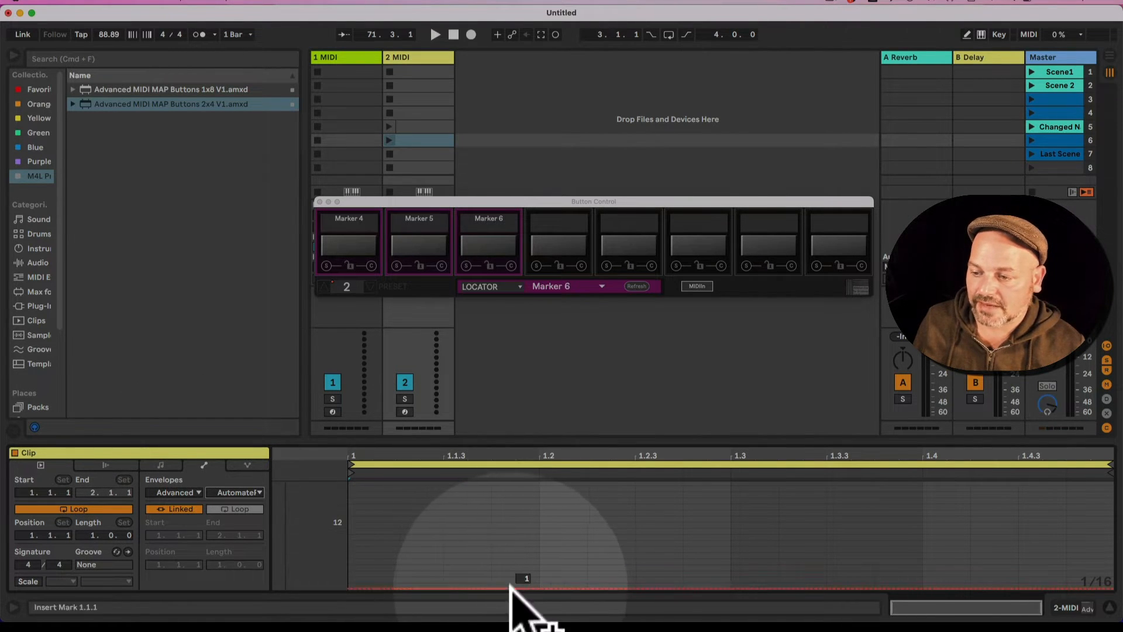
- Add an envelope step from preset 1 to 2 at 1.2.2 in the clip
left_click(533, 587)
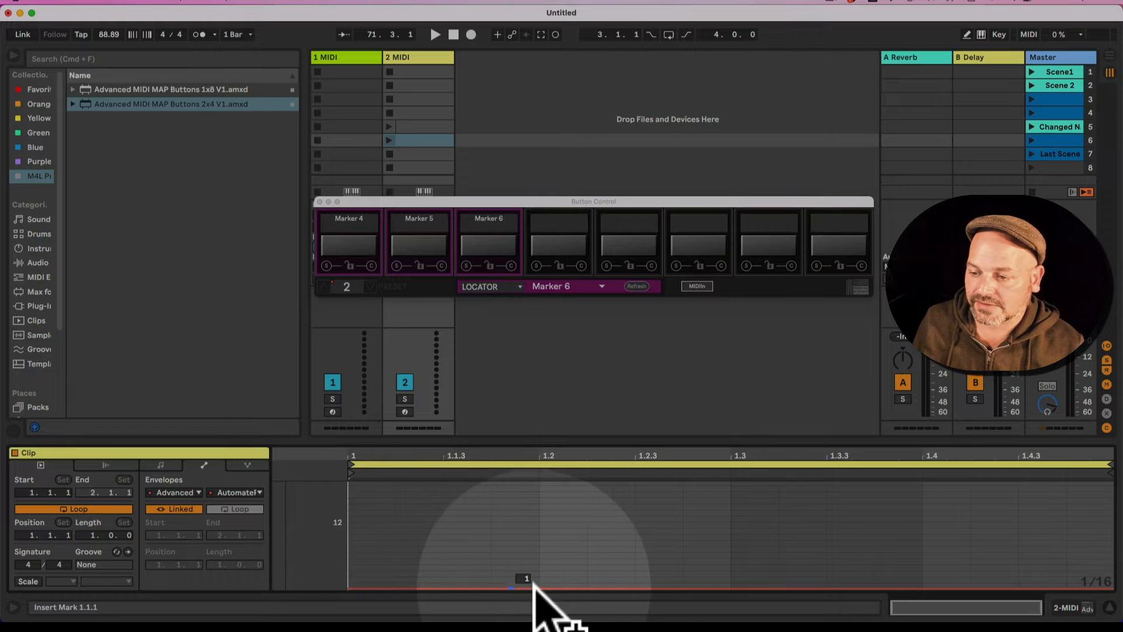
left_click(593, 587)
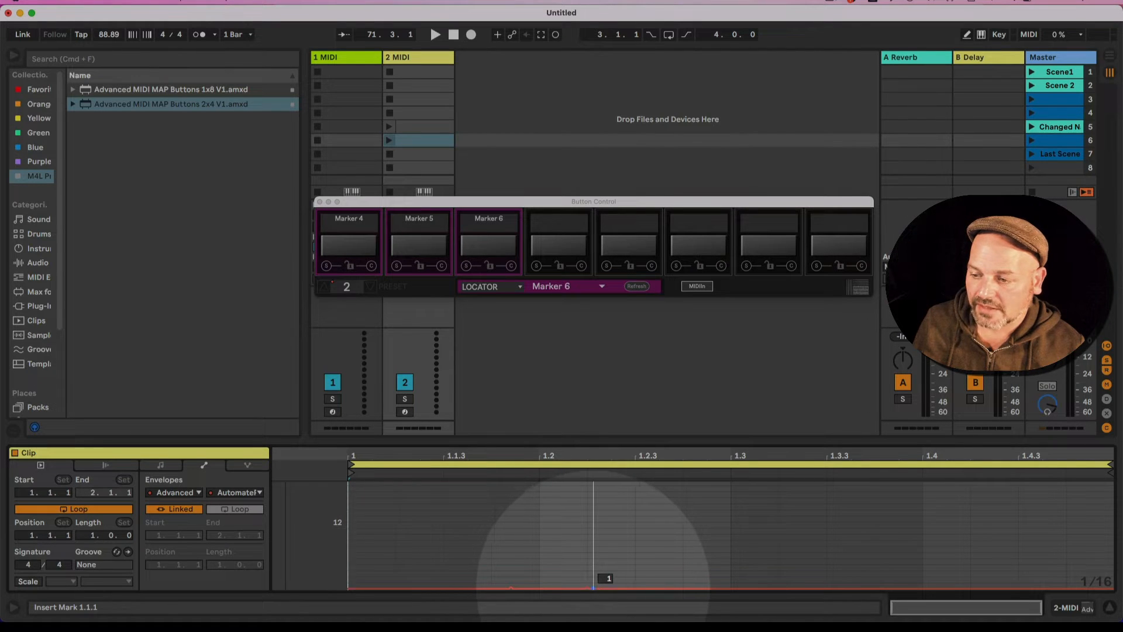
left_click_drag(593, 588, 593, 582)
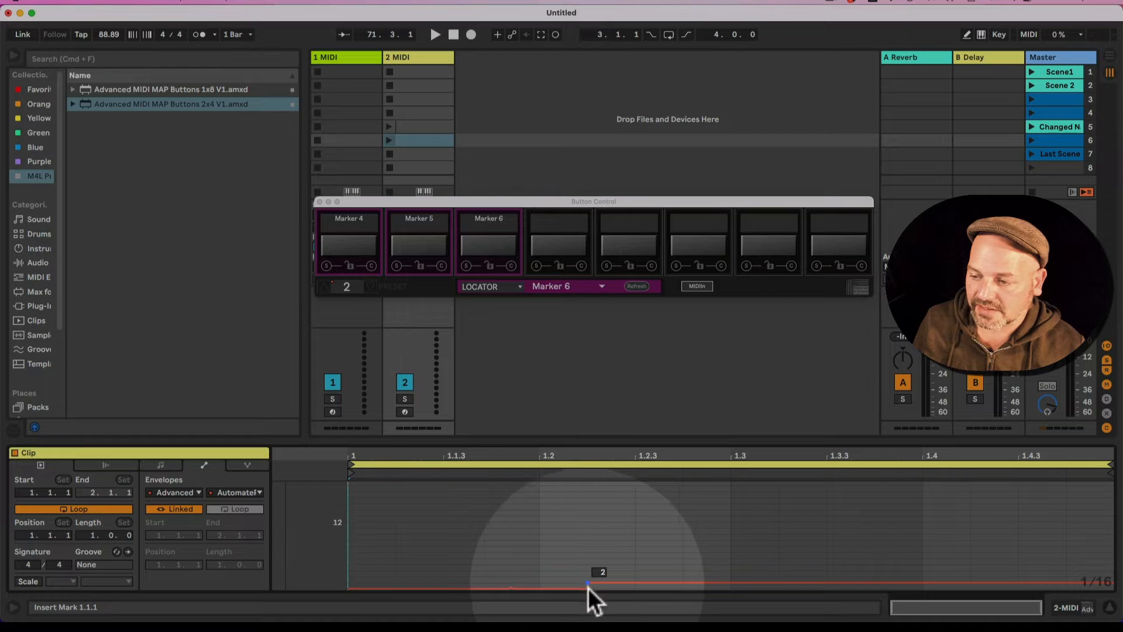
right_click(587, 582)
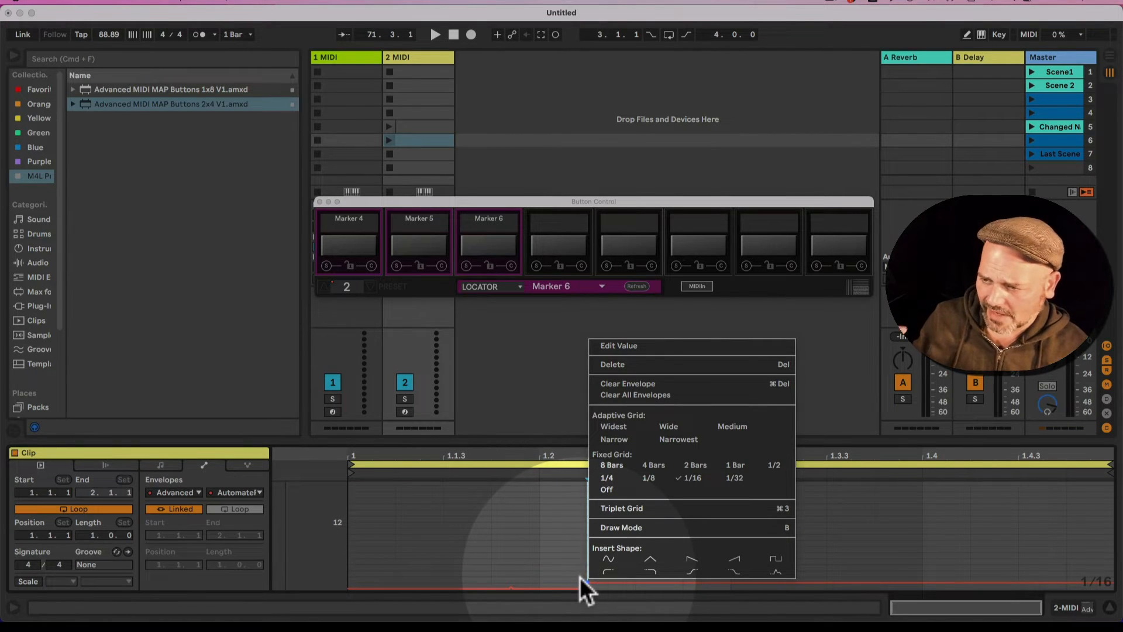
left_click(654, 343)
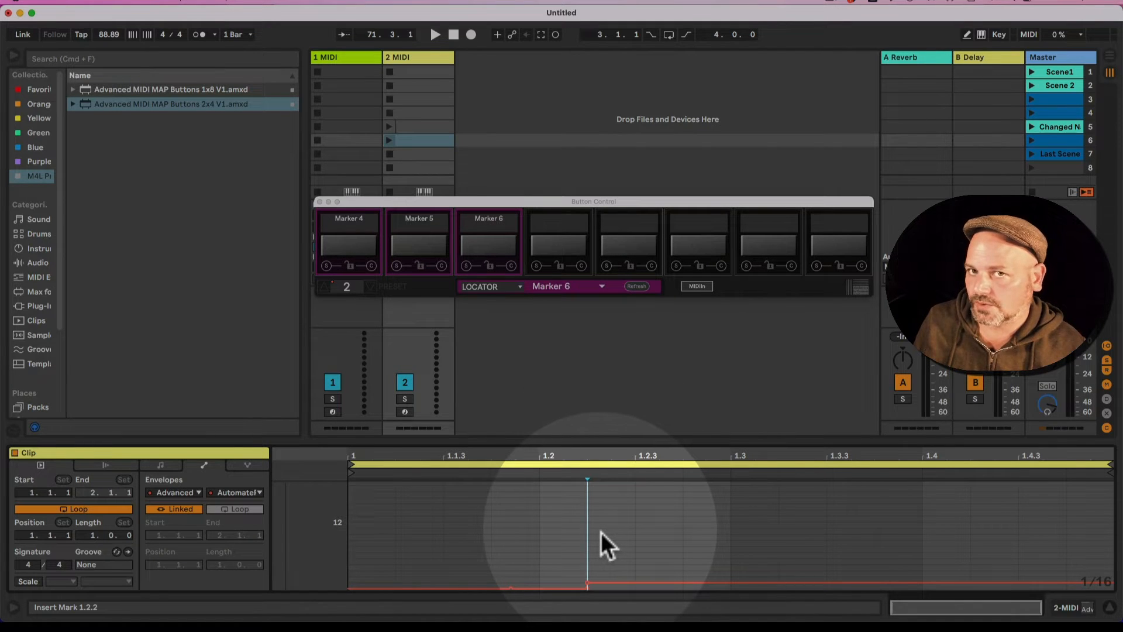
mouse_move(588, 584)
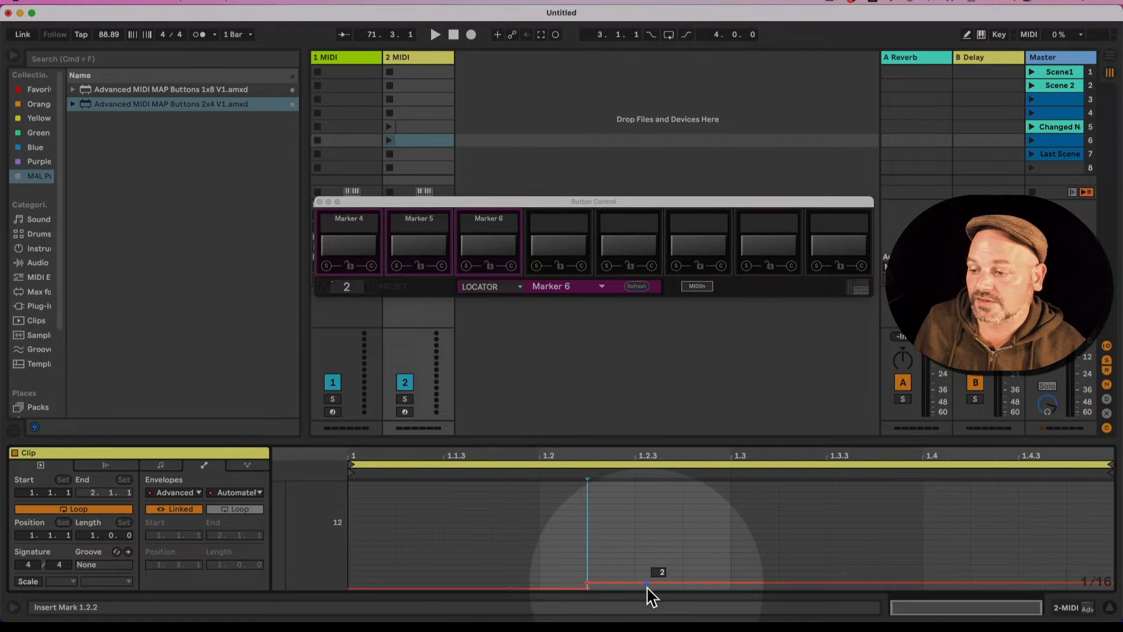
left_click(688, 582)
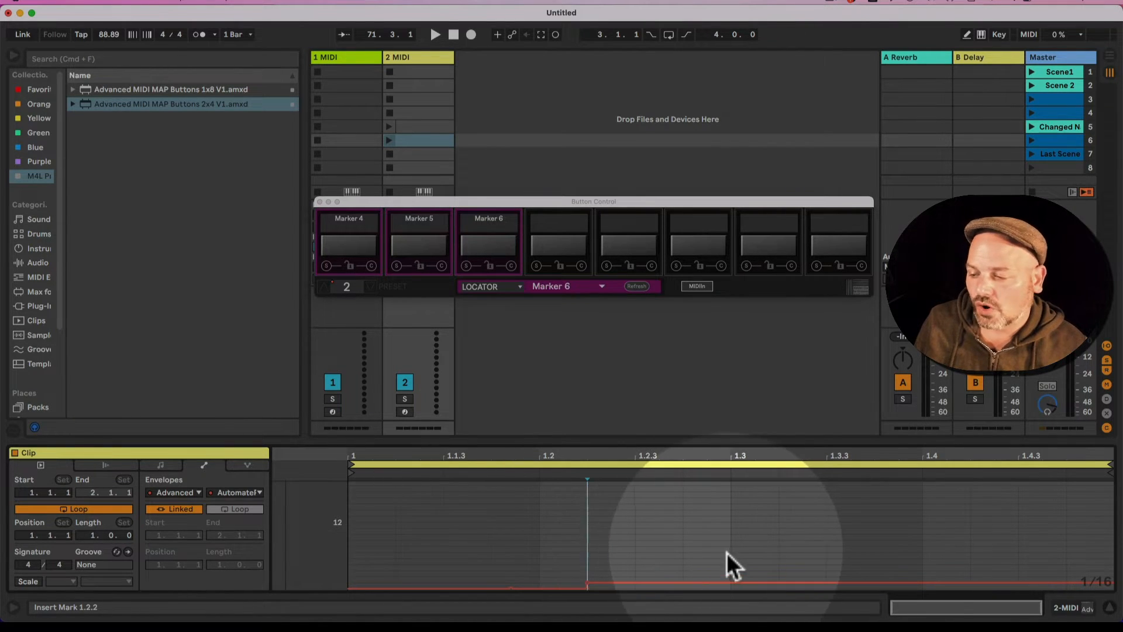
- Clear the preset envelope steps and delete the clip from the 2 MIDI track's sixth slot
left_click_drag(726, 554, 325, 549)
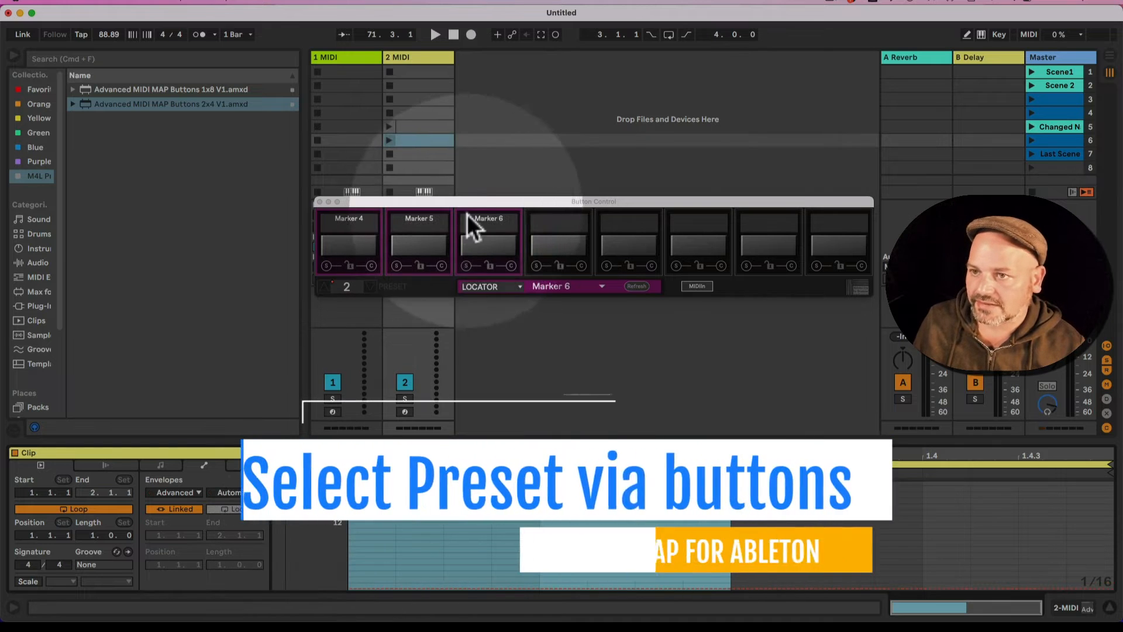
left_click(407, 144)
key("Delete")
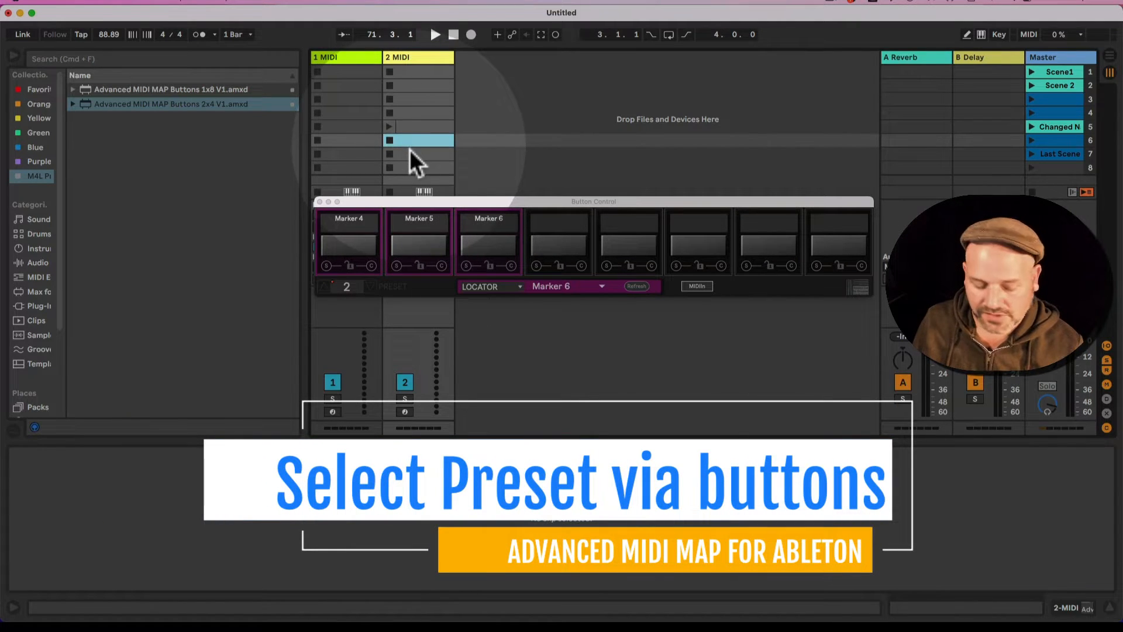
- Return to Arrangement View and delete the 2 MIDI track's preset automation from bar 63 to bar 81
key("Tab")
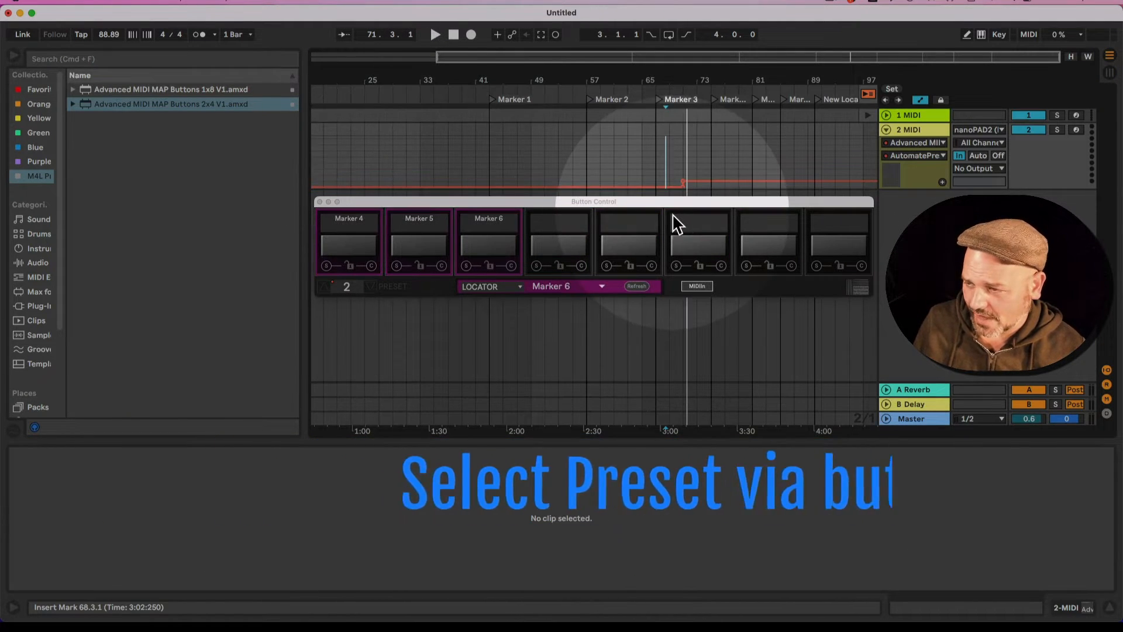
left_click_drag(628, 163, 753, 171)
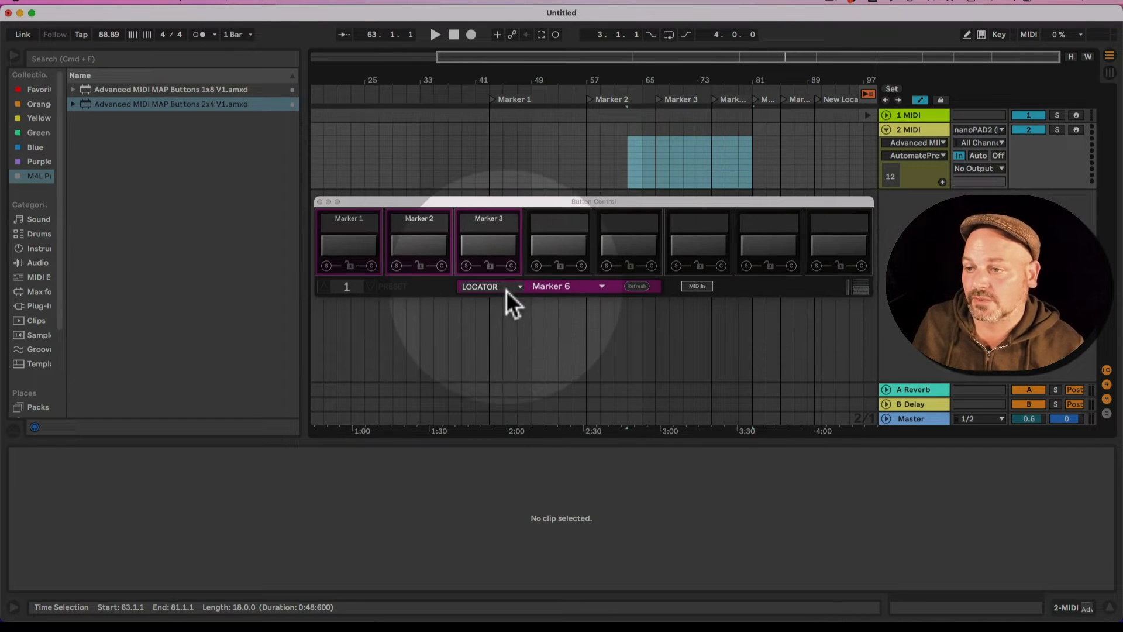
- Assign the PresetUp function to the seventh button in preset 1
left_click(507, 290)
mouse_move(507, 585)
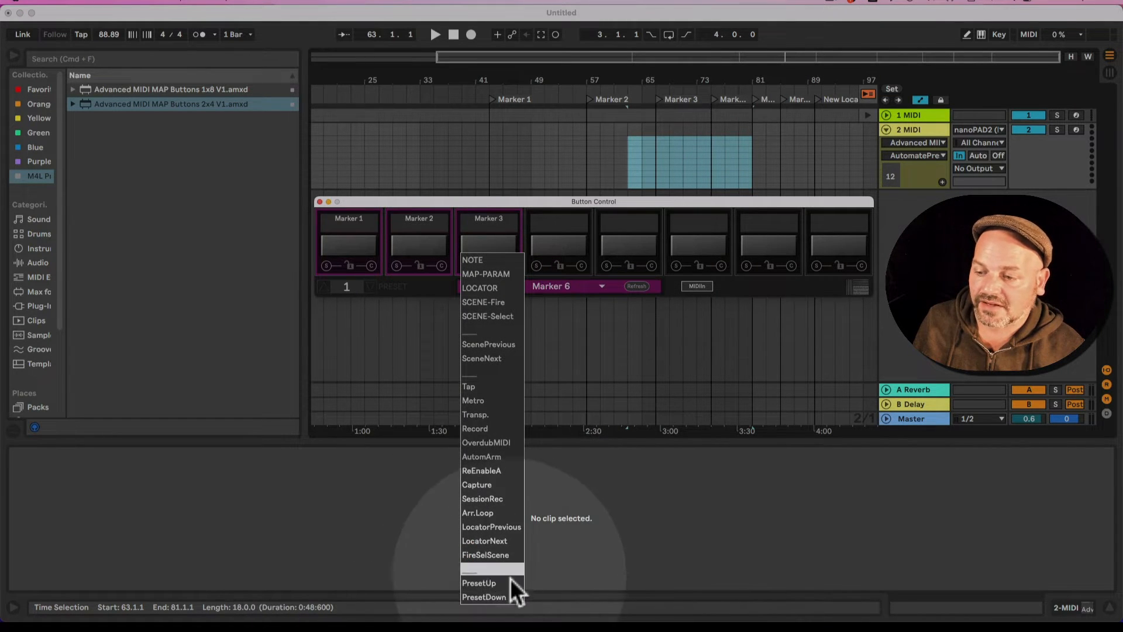
left_click(492, 584)
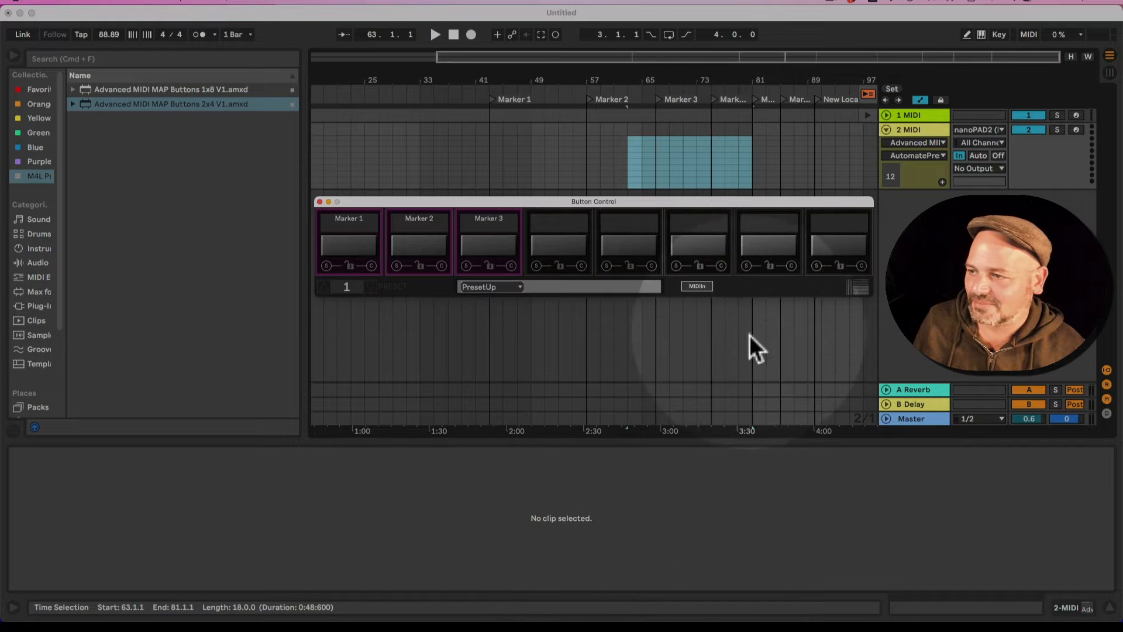
left_click(494, 288)
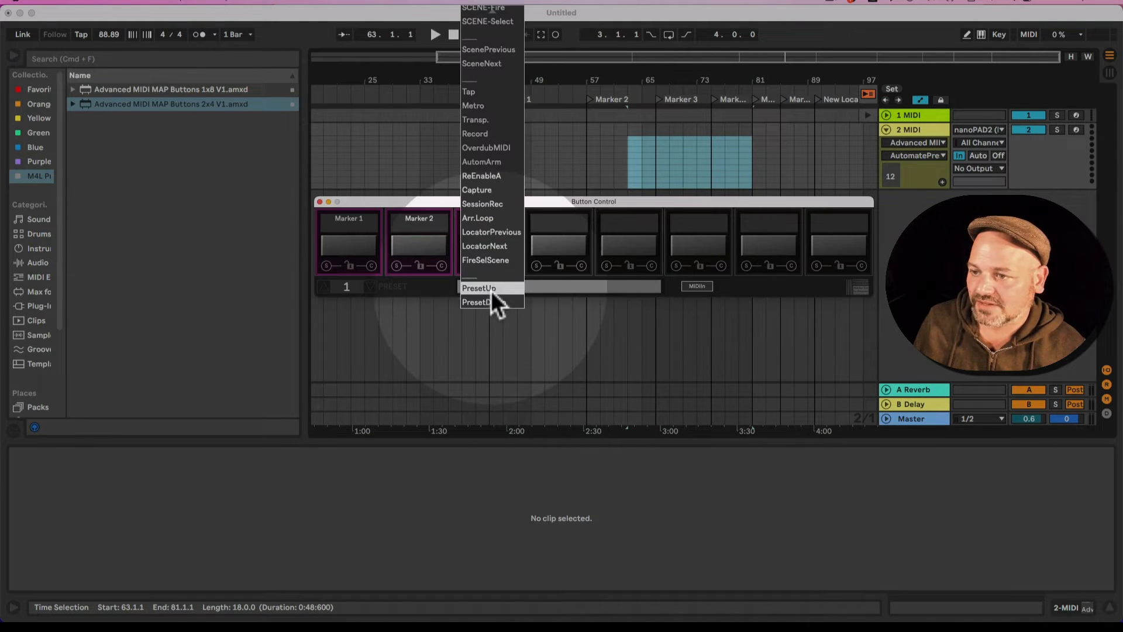
left_click(490, 291)
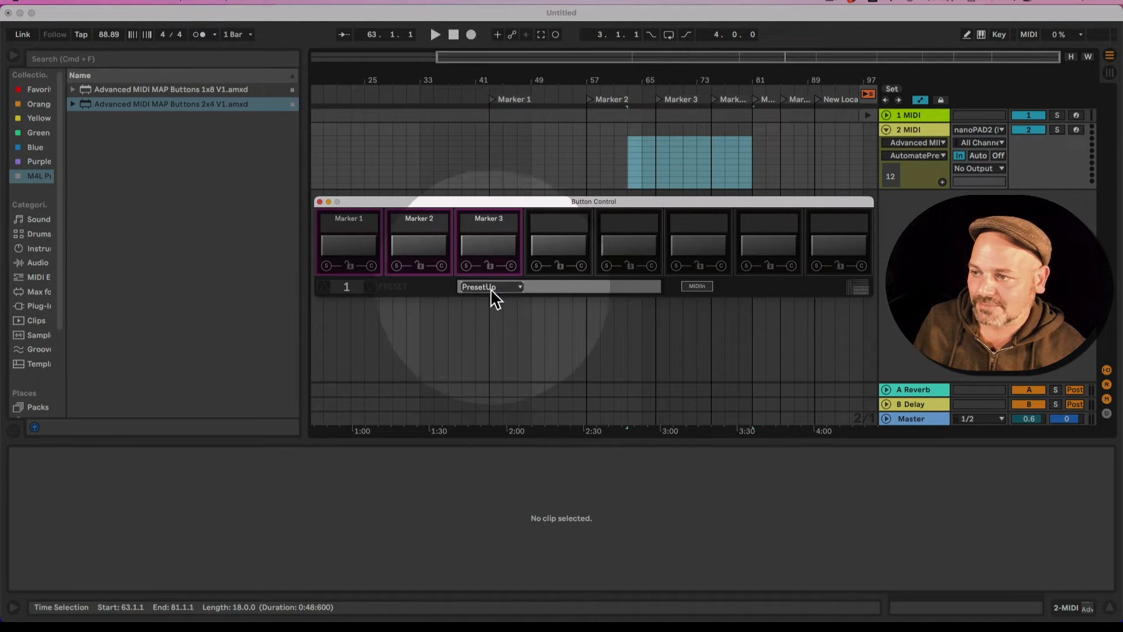
left_click(747, 267)
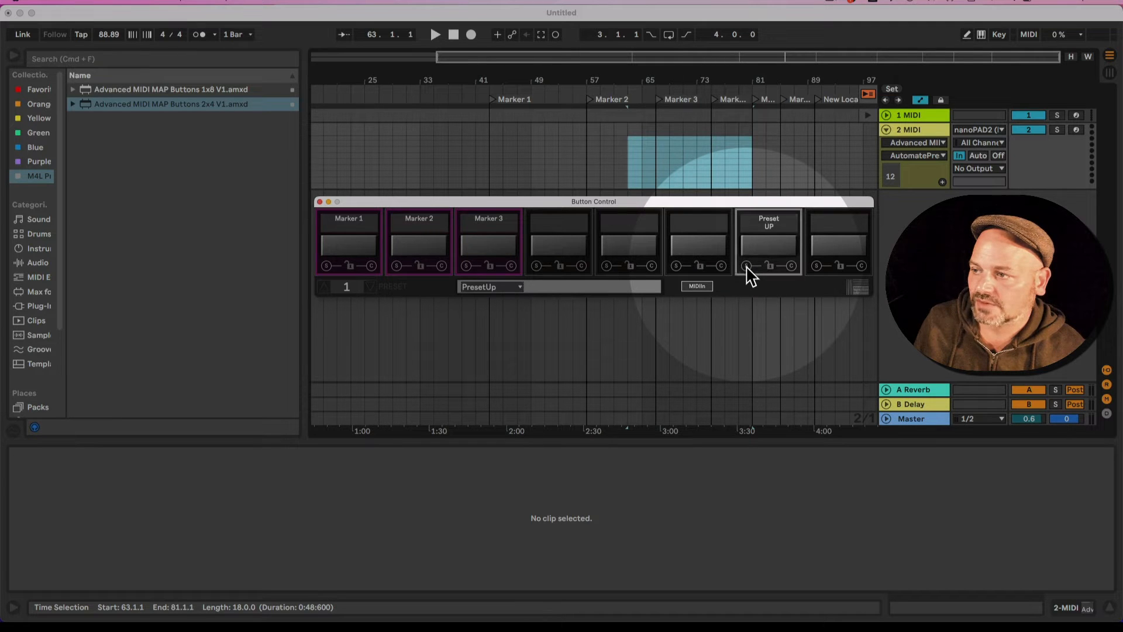
- Assign the PresetDown function to the eighth button in preset 1
left_click(503, 288)
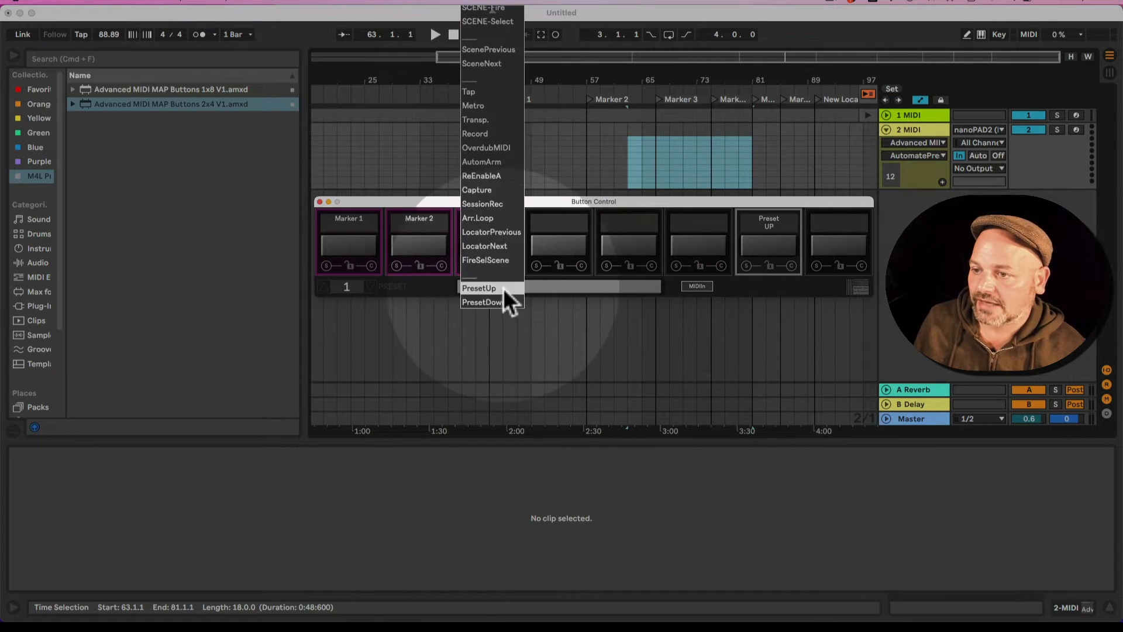
left_click(503, 308)
left_click(817, 266)
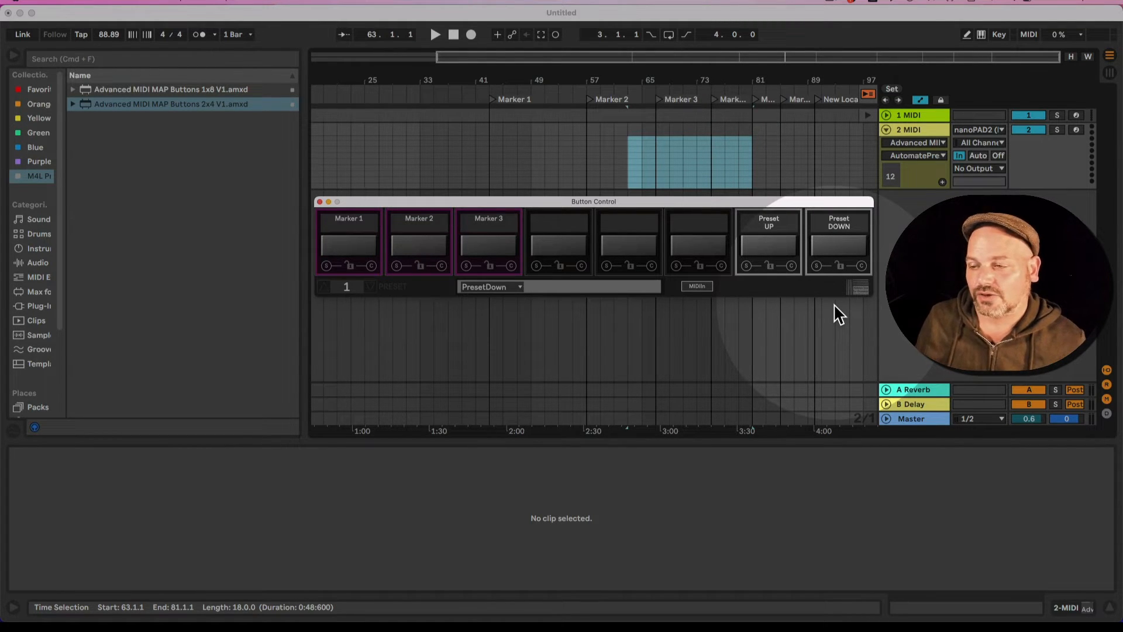
- Switch back and forth between presets 1 and 2 to compare their button assignments, ending on preset 1
left_click(323, 287)
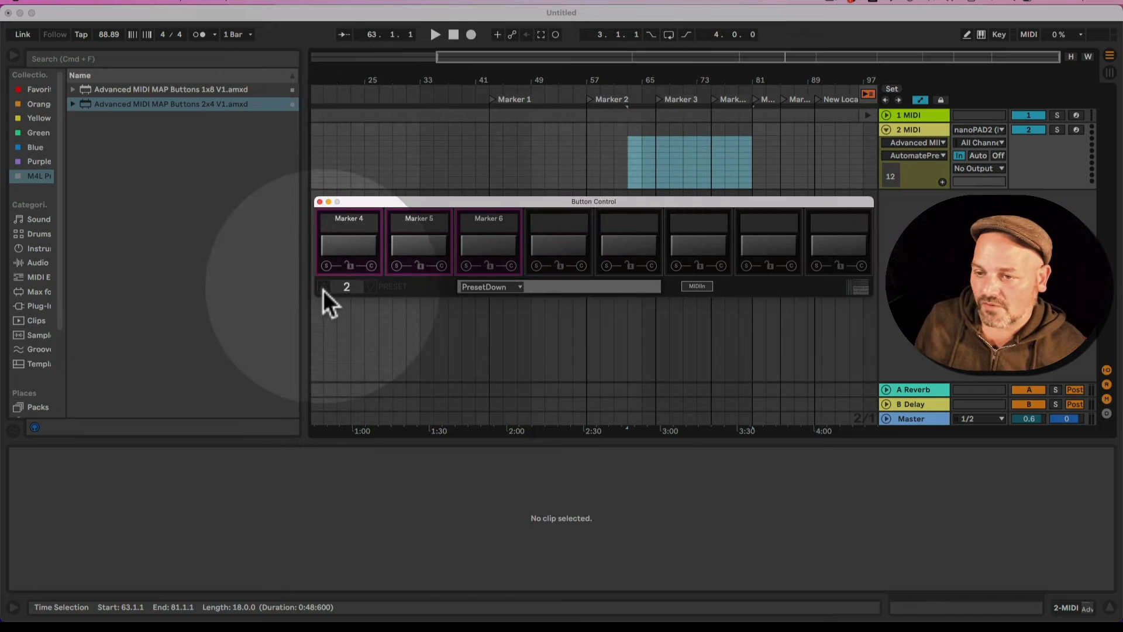
left_click(370, 287)
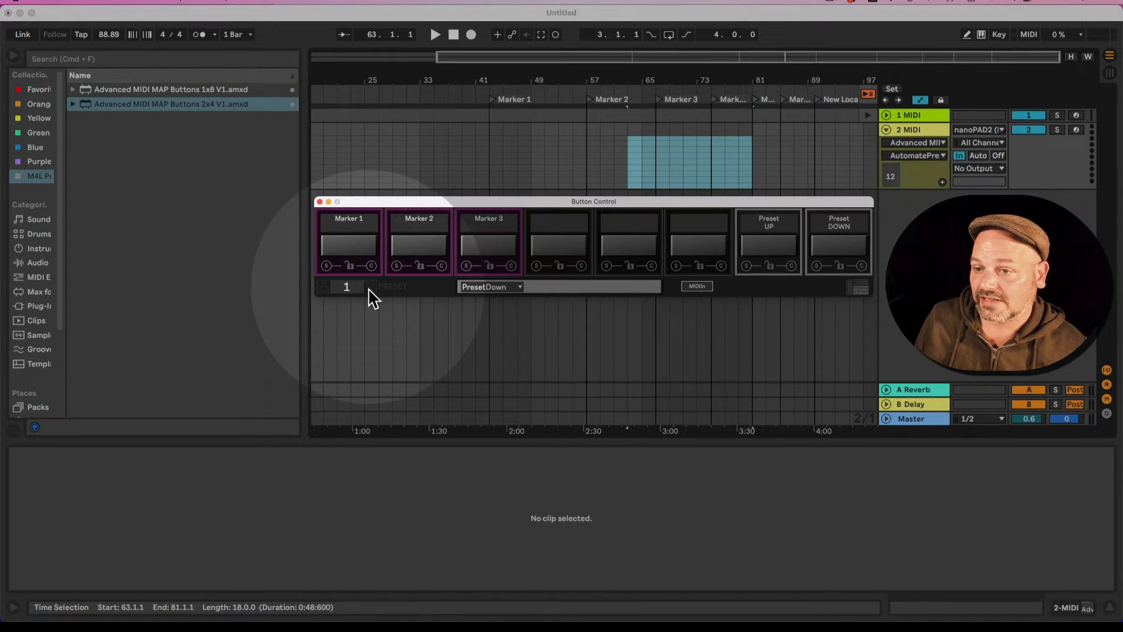
left_click(326, 290)
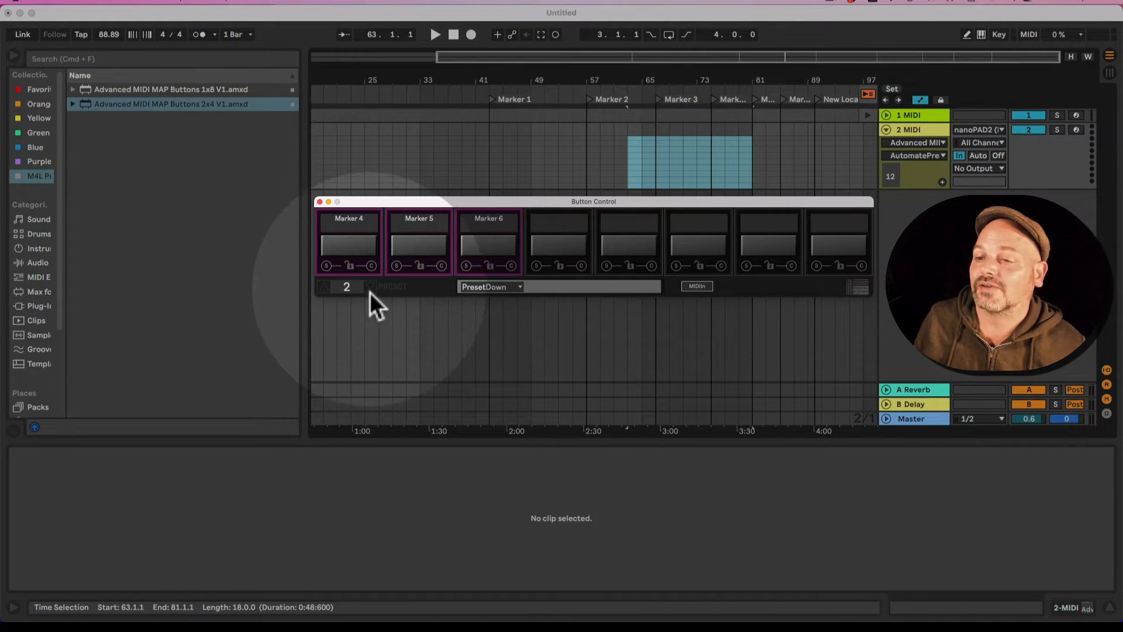
left_click(369, 290)
left_click(322, 289)
left_click(370, 288)
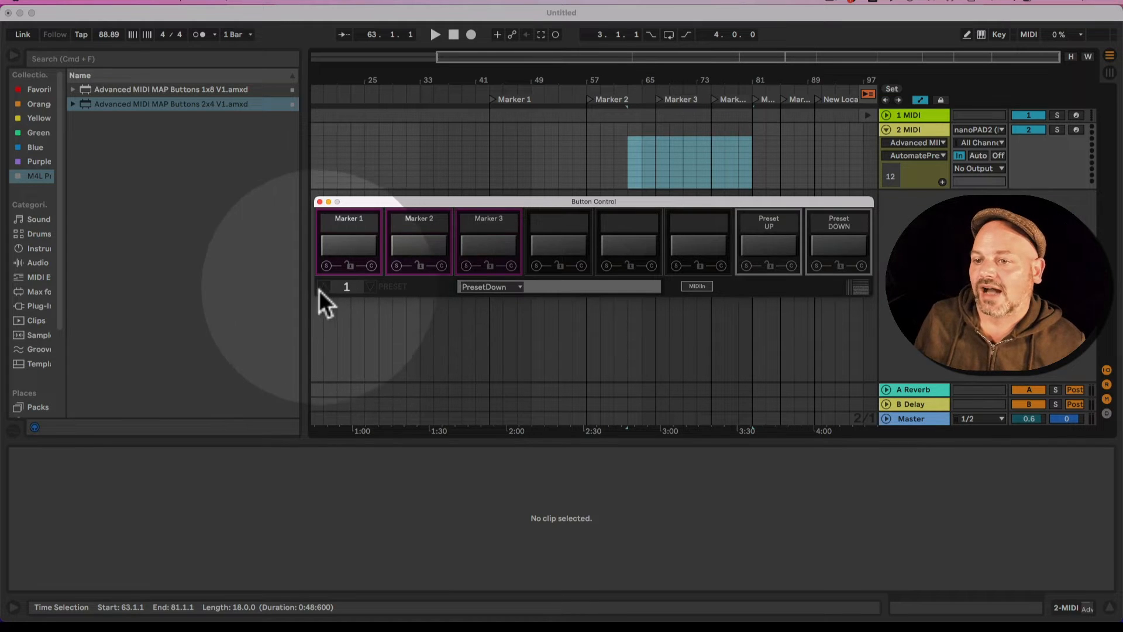
left_click(321, 288)
left_click(370, 289)
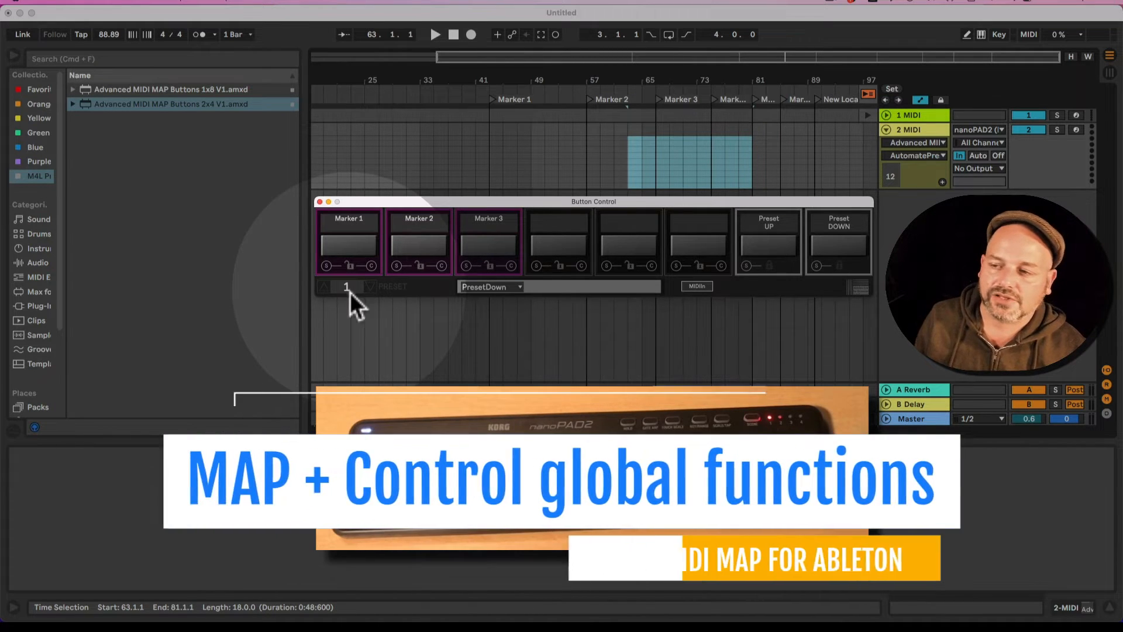
- Assign the Transp. function to the sixth button in preset 1 for transport play and stop
left_click(507, 291)
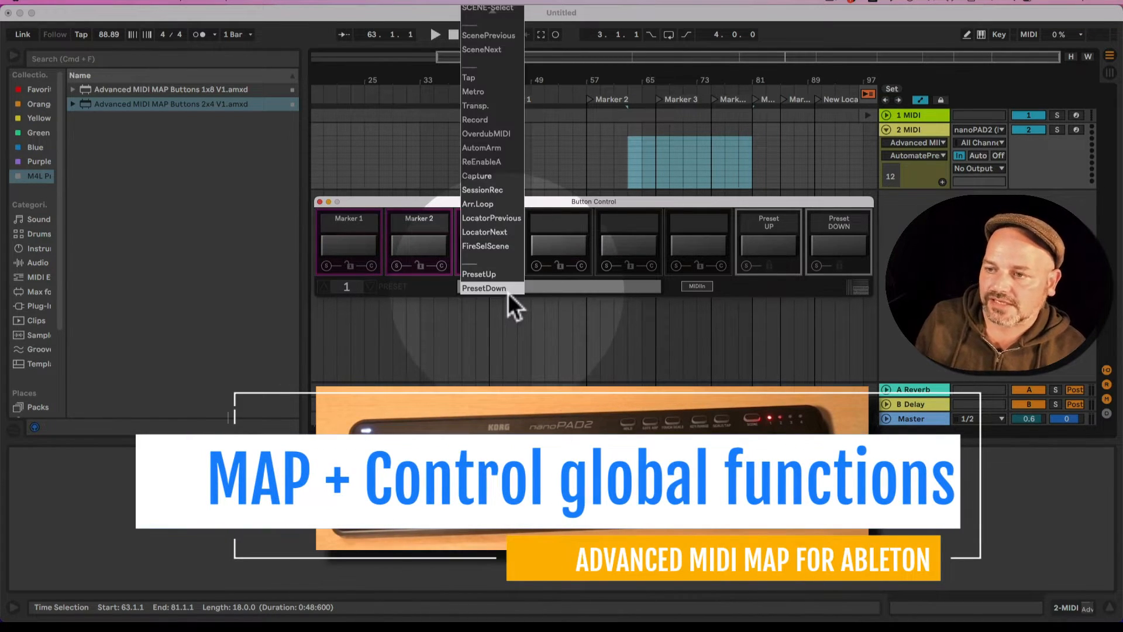
mouse_move(486, 16)
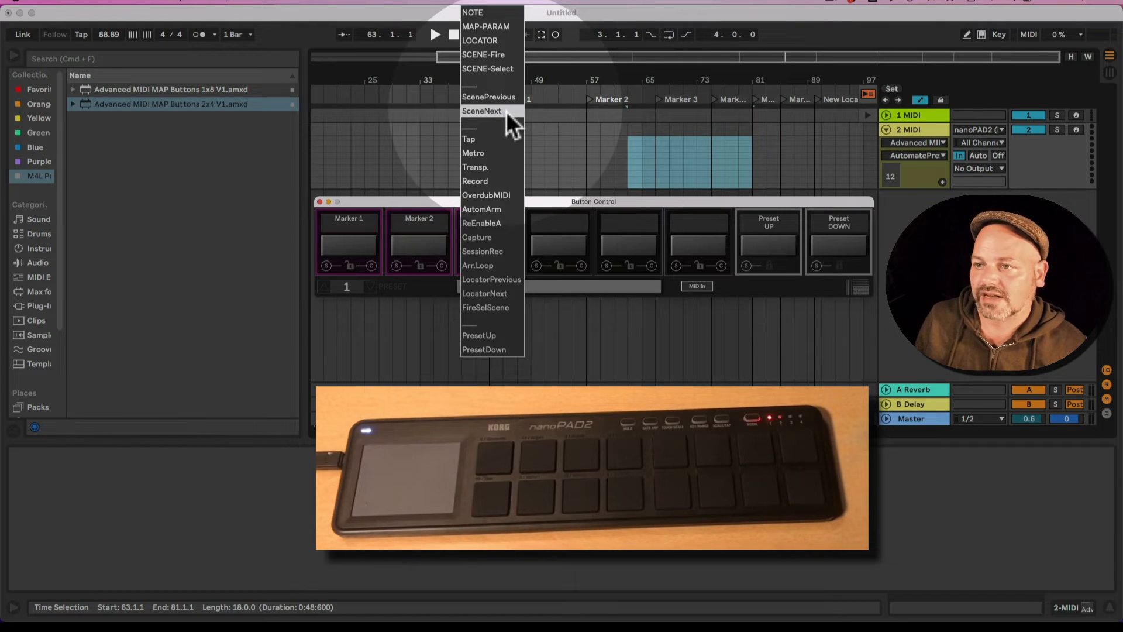
left_click(501, 167)
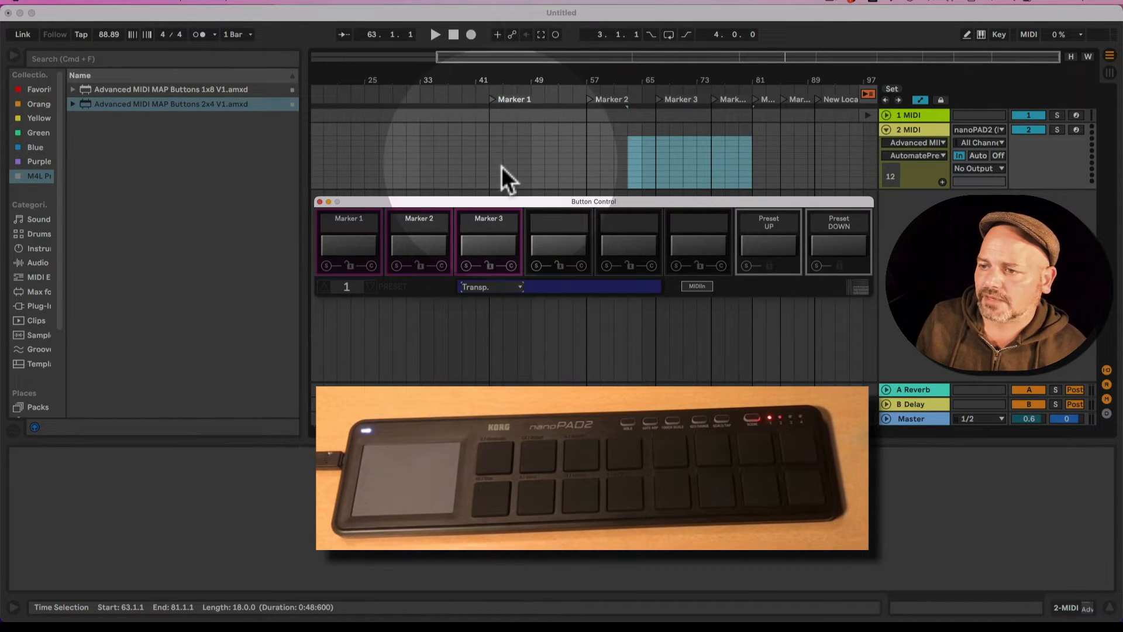
left_click(675, 266)
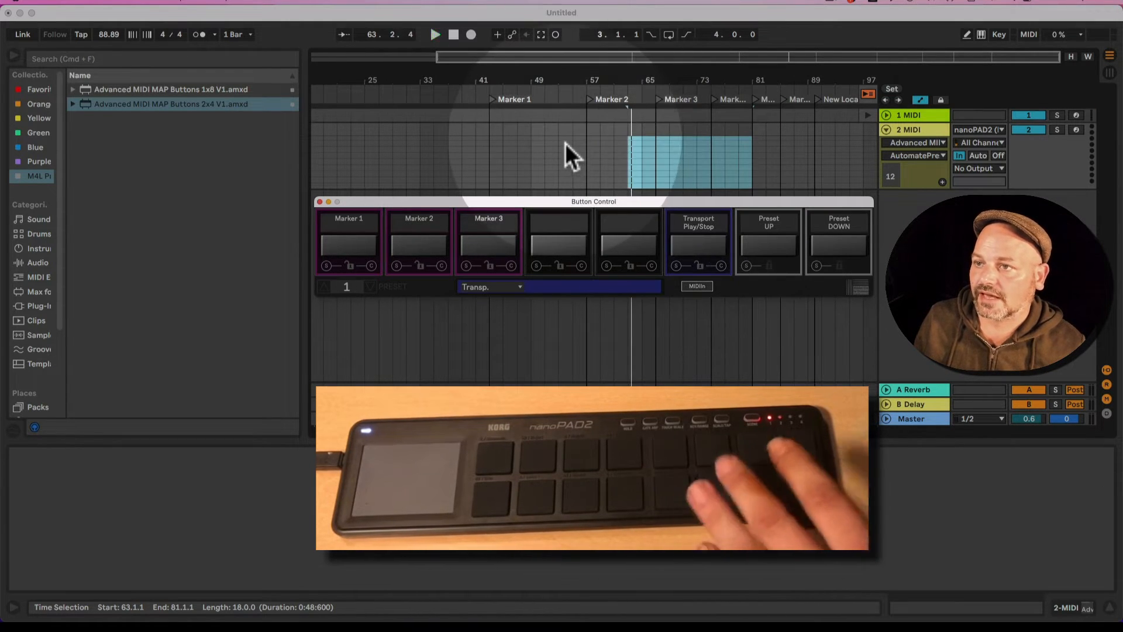
left_click(434, 35)
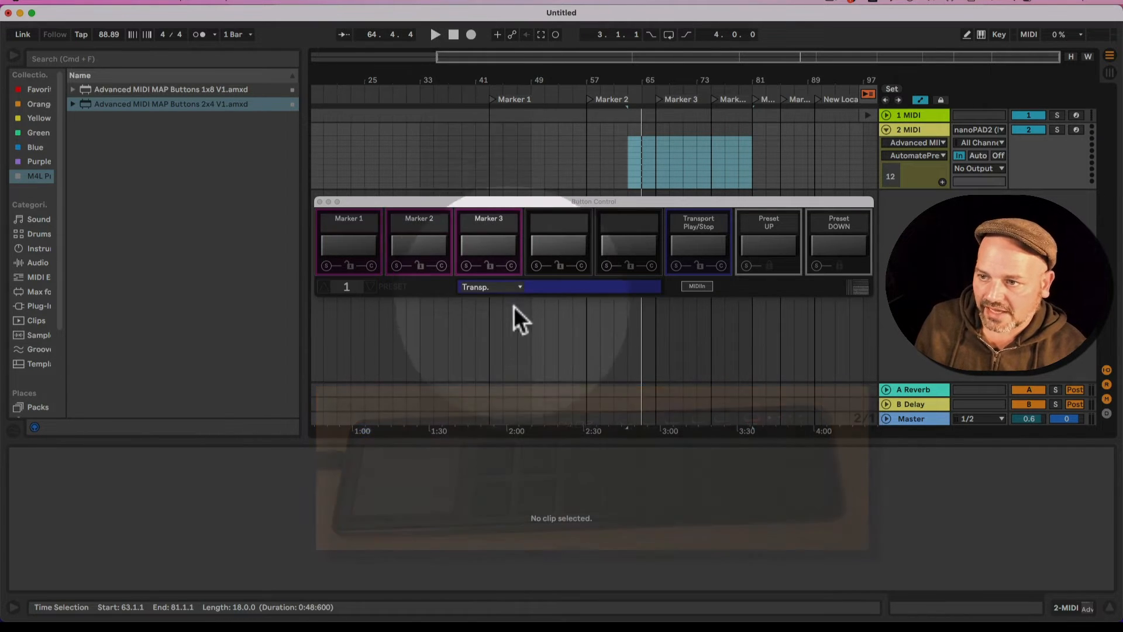
- Set the button function to MAP-PARAM and select the 1 MIDI track's activator in Session View, moving the Button Control window clear of the mixer
left_click(500, 289)
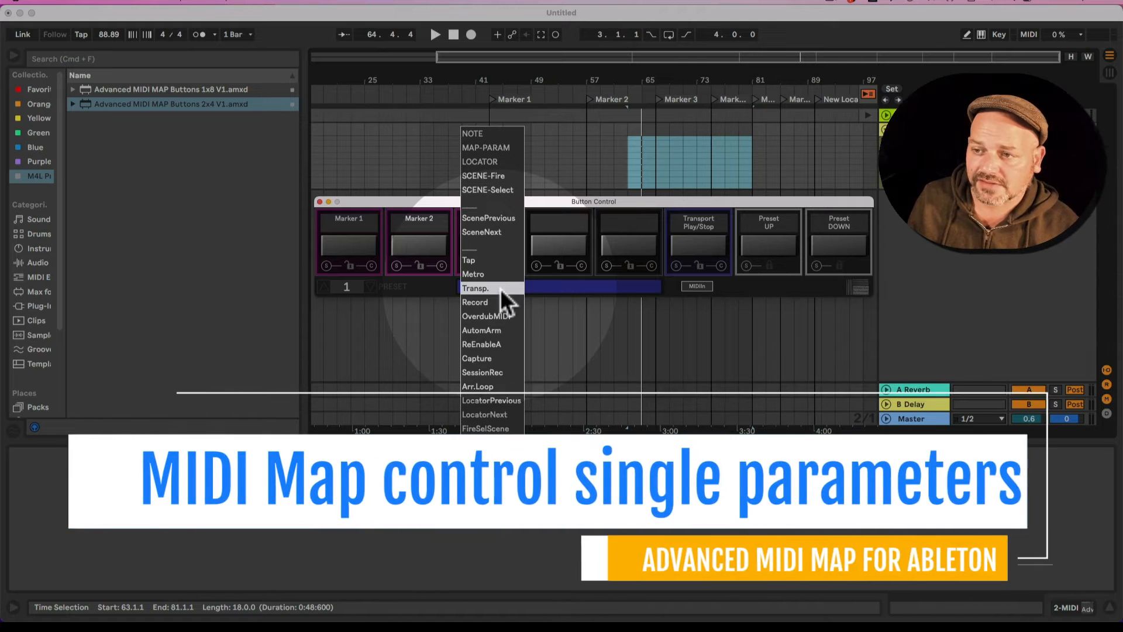
left_click(496, 148)
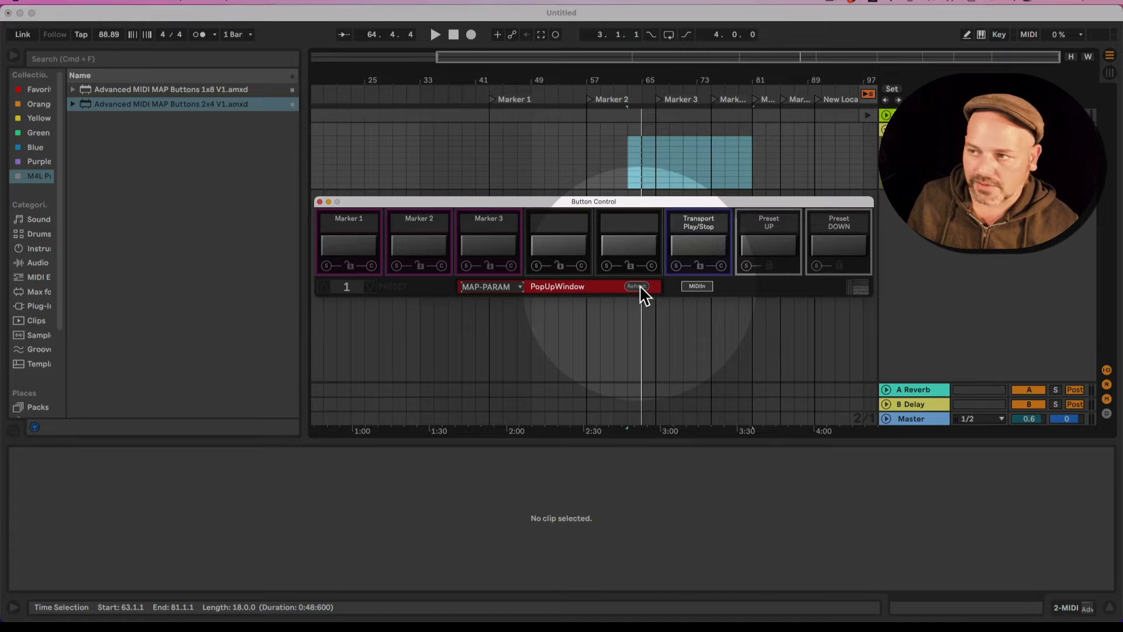
key("Tab")
left_click_drag(557, 205, 364, 79)
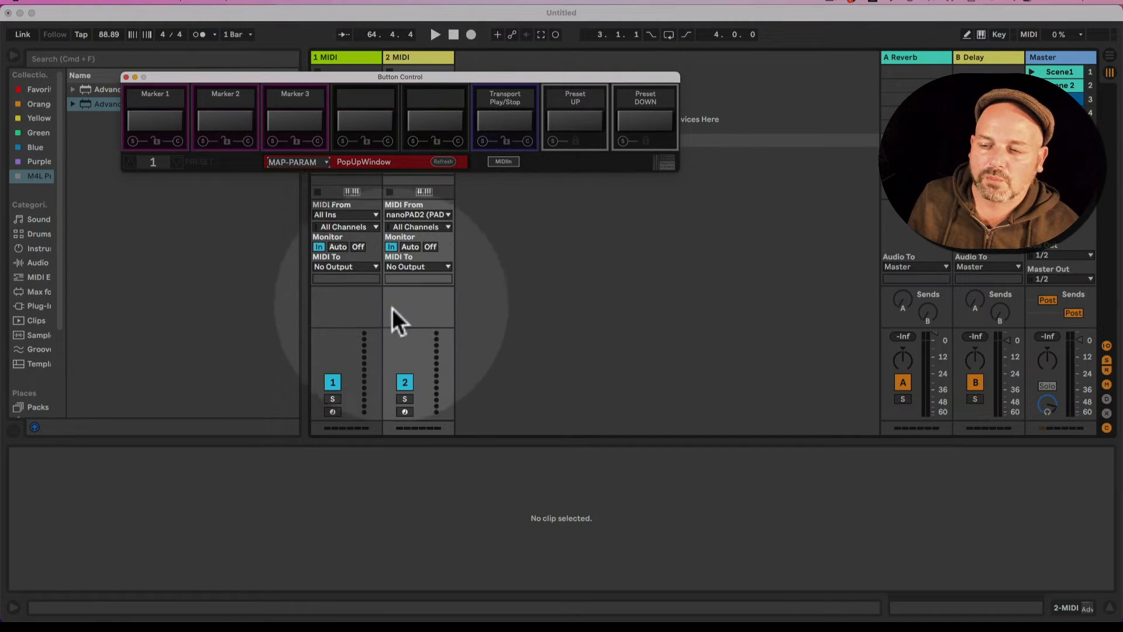
left_click(331, 385)
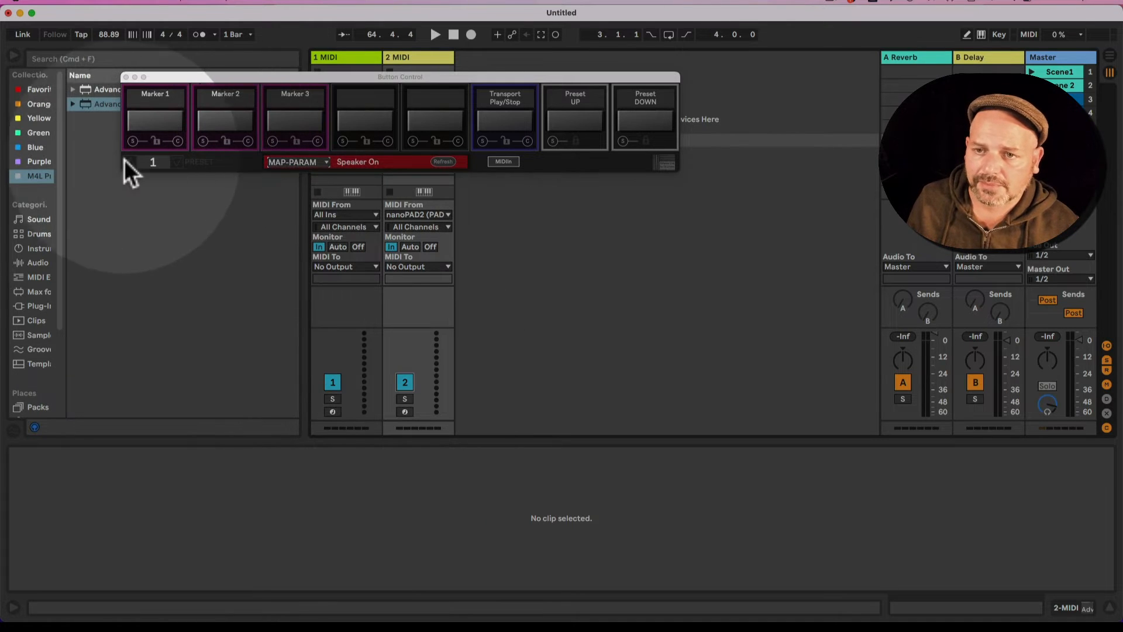
- Switch to preset 3 and map the 1 MIDI track's Speaker On parameter to the fourth button
left_click(127, 164)
left_click(128, 164)
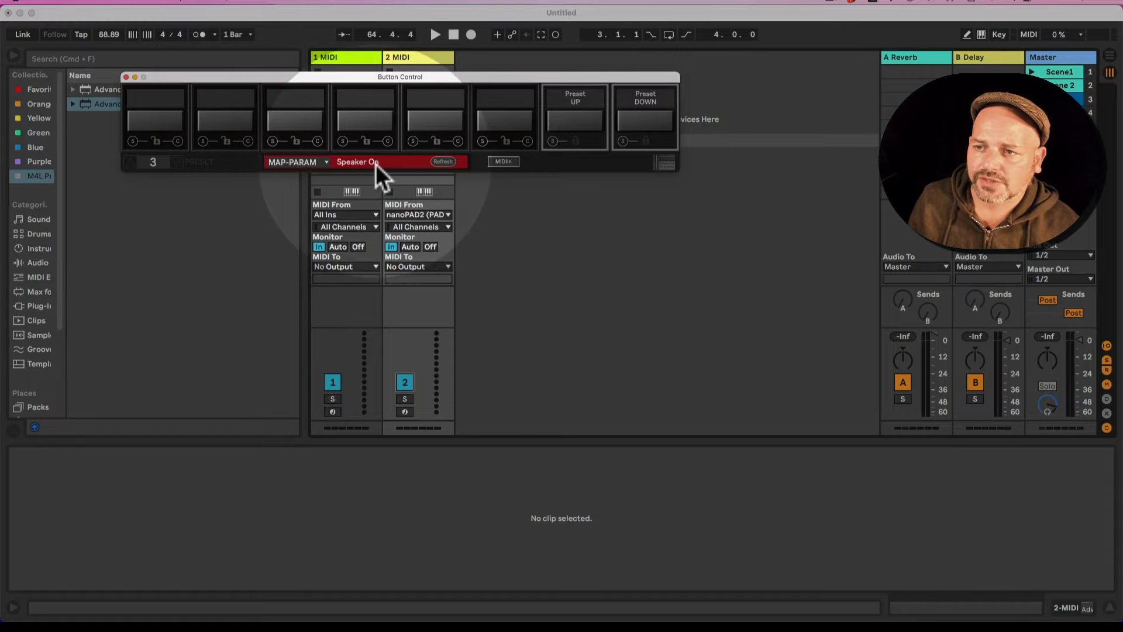
left_click(303, 164)
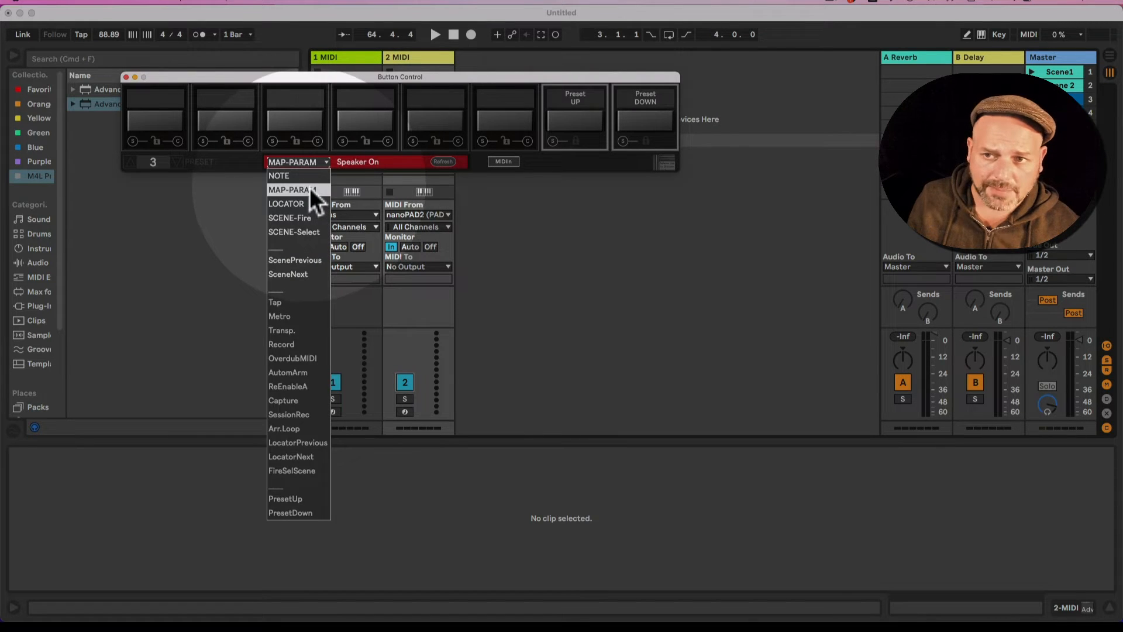
left_click(310, 187)
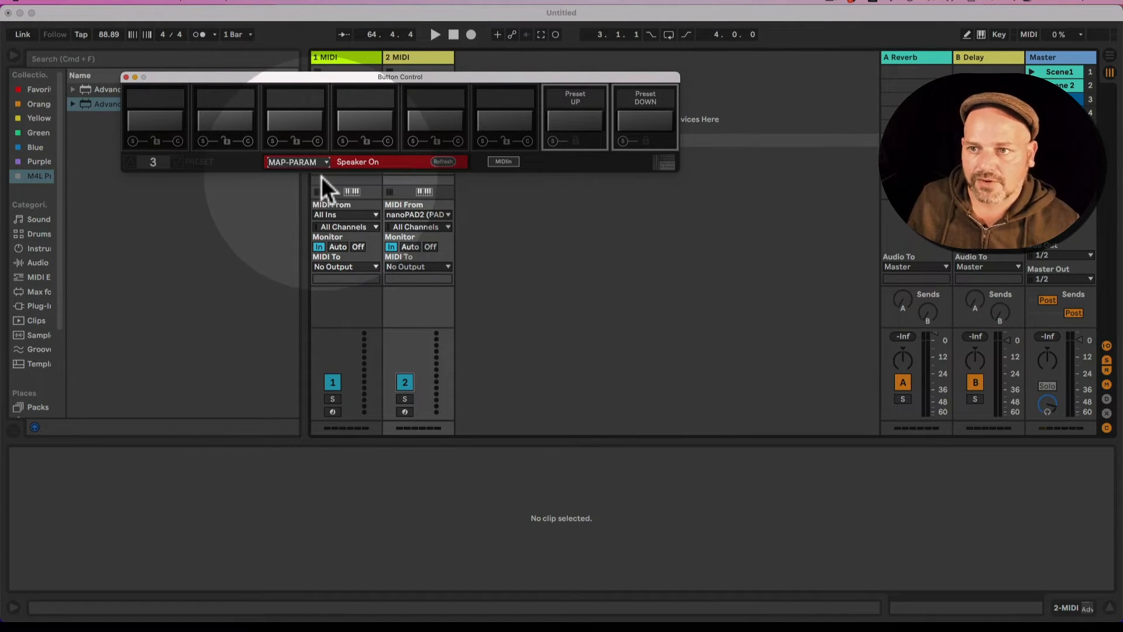
left_click(319, 164)
left_click(310, 188)
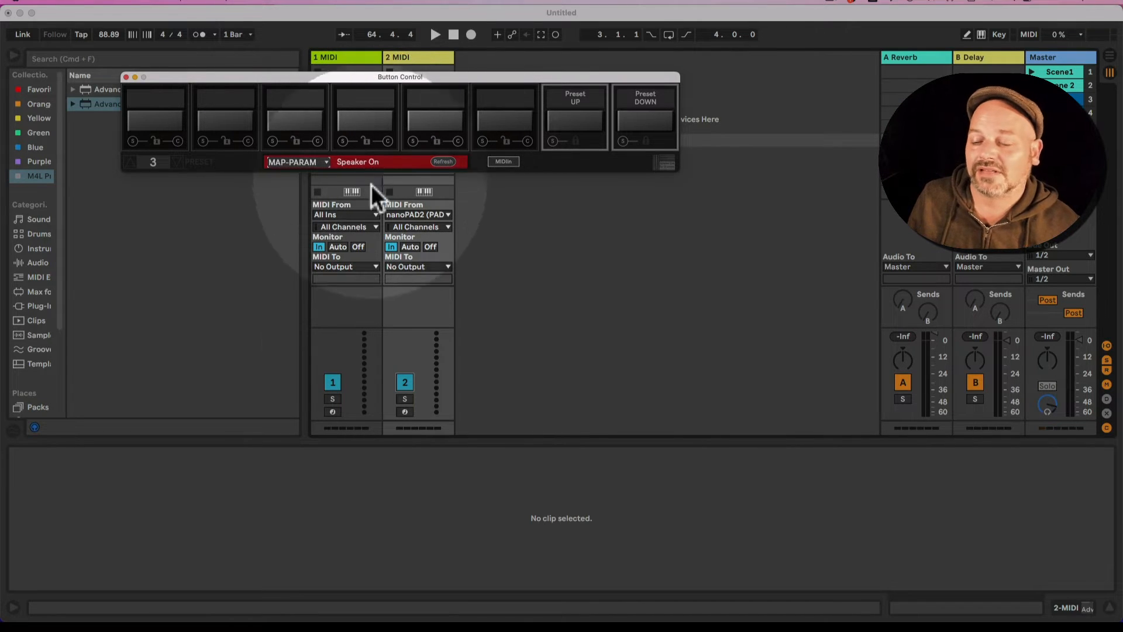
left_click(332, 383)
left_click(332, 383)
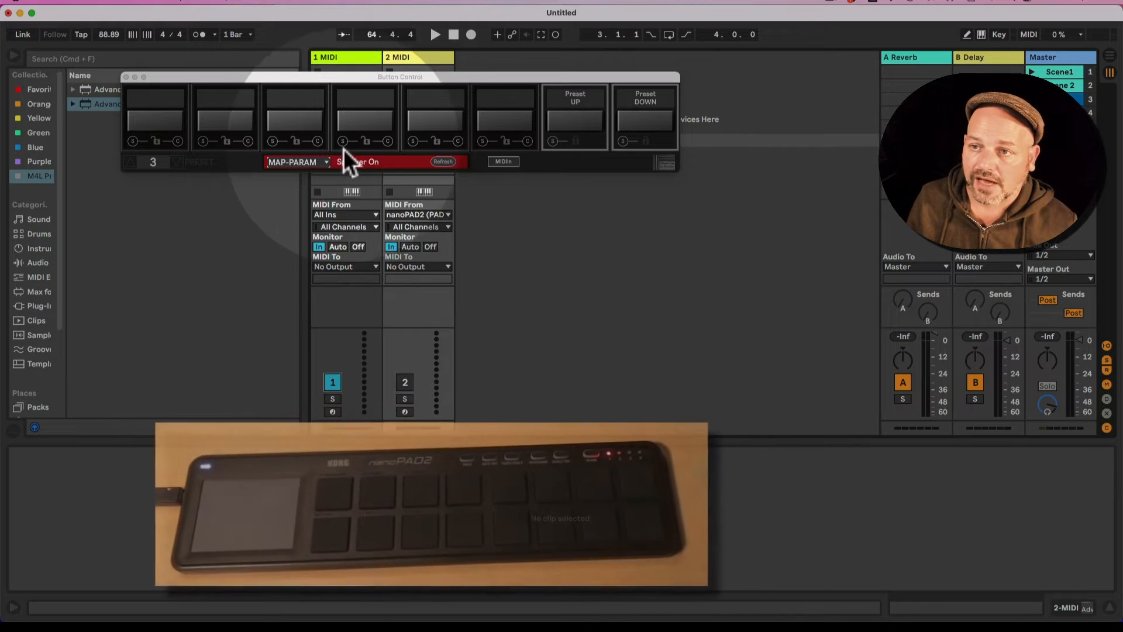
left_click(343, 142)
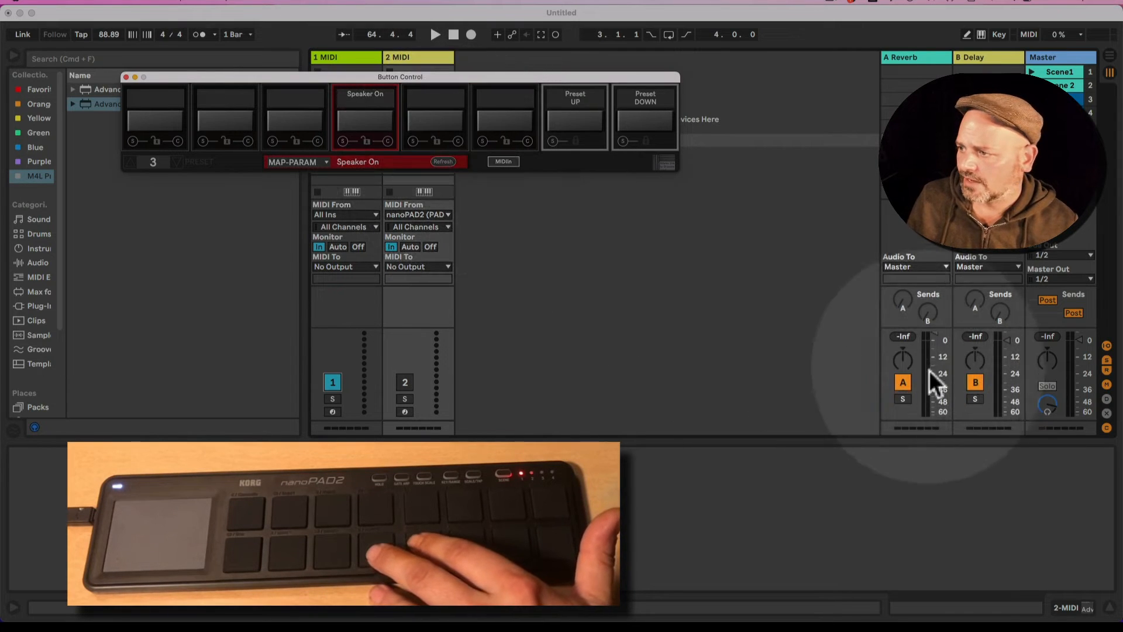
- Remap the fourth button in preset 3 to the A Reverb return's Track Volume
left_click(933, 342)
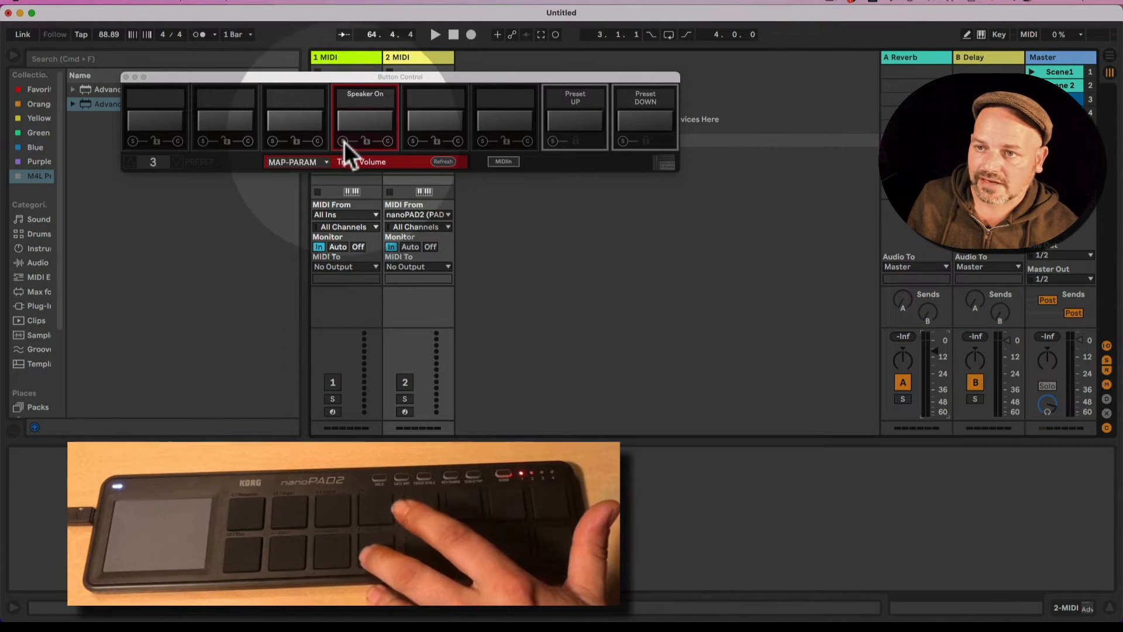
left_click(344, 142)
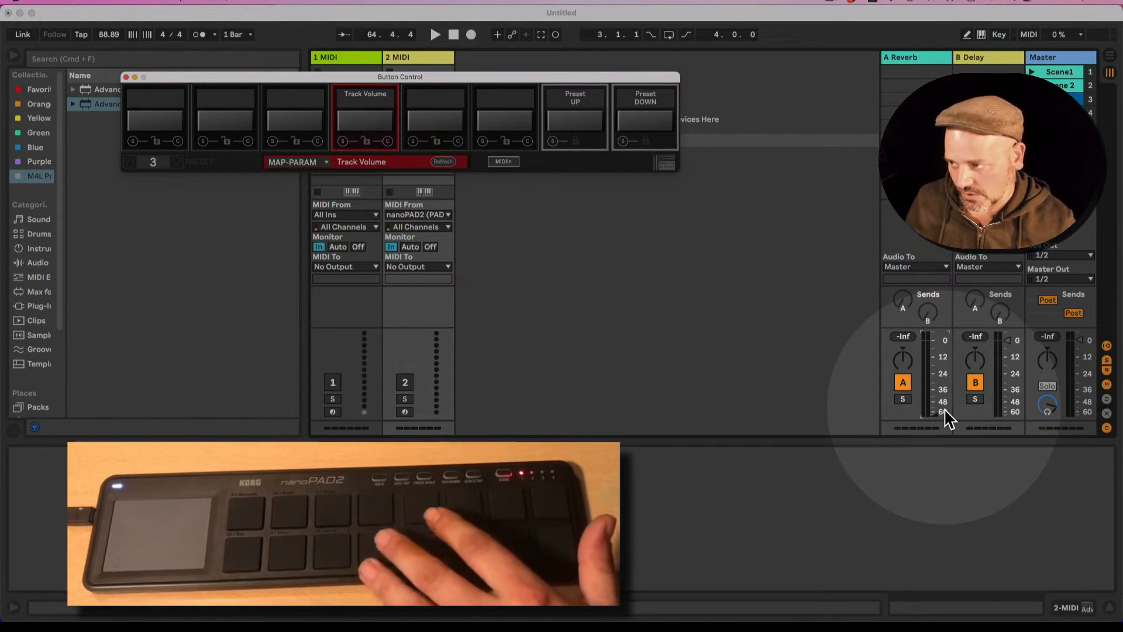
left_click(935, 407)
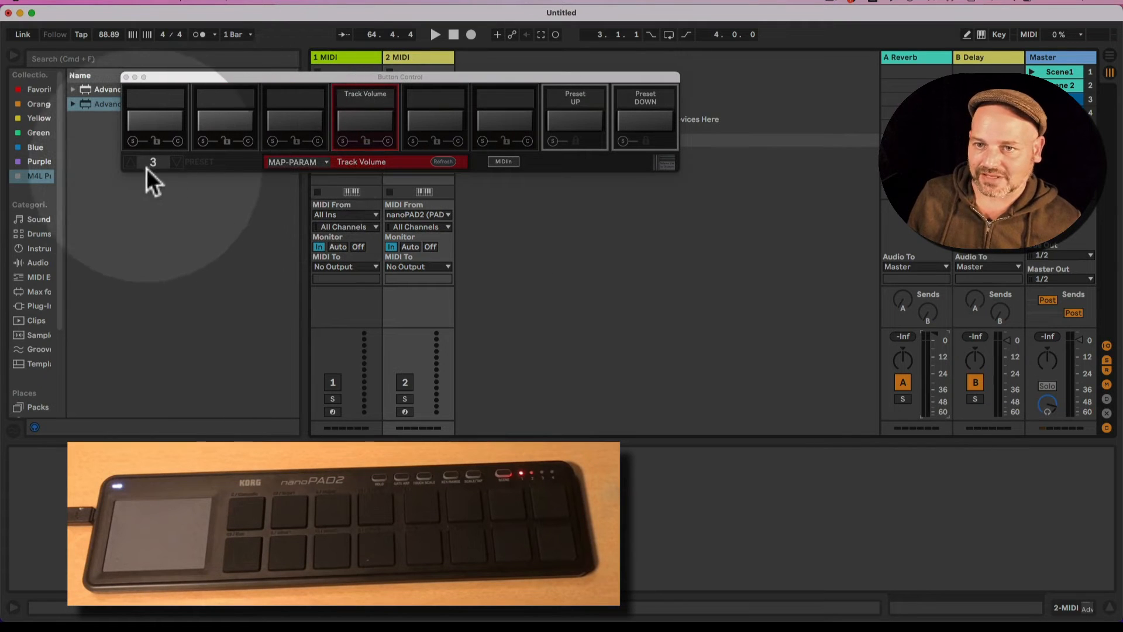
- Switch to preset 4 and map the 1 MIDI track's Speaker On parameter to the fourth button
left_click(129, 163)
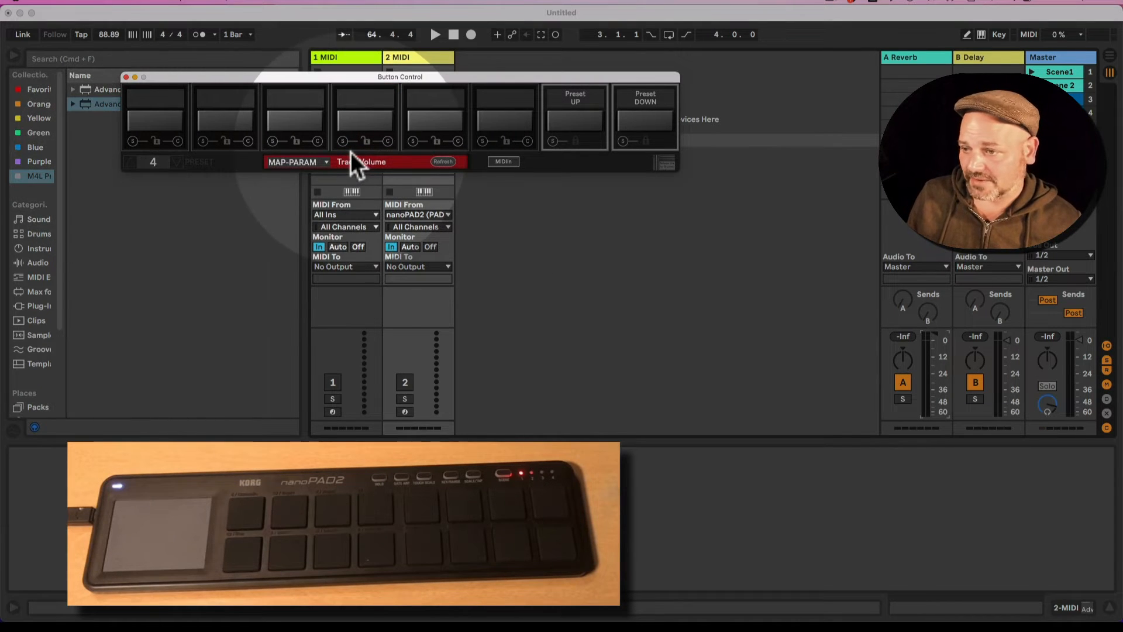
left_click(401, 387)
left_click(333, 385)
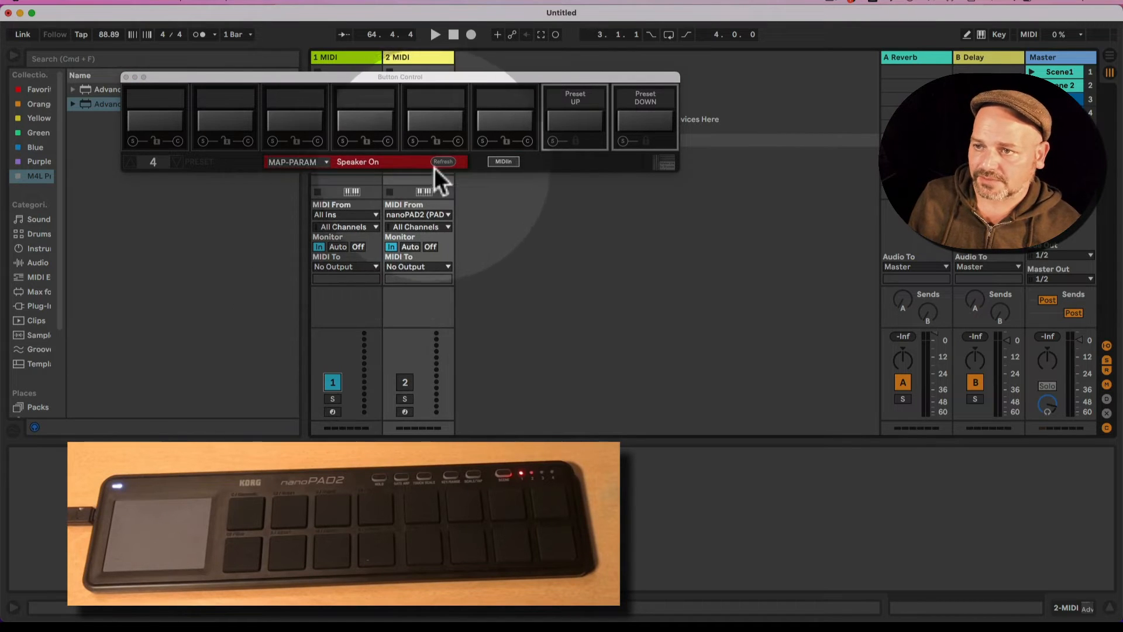
left_click(343, 142)
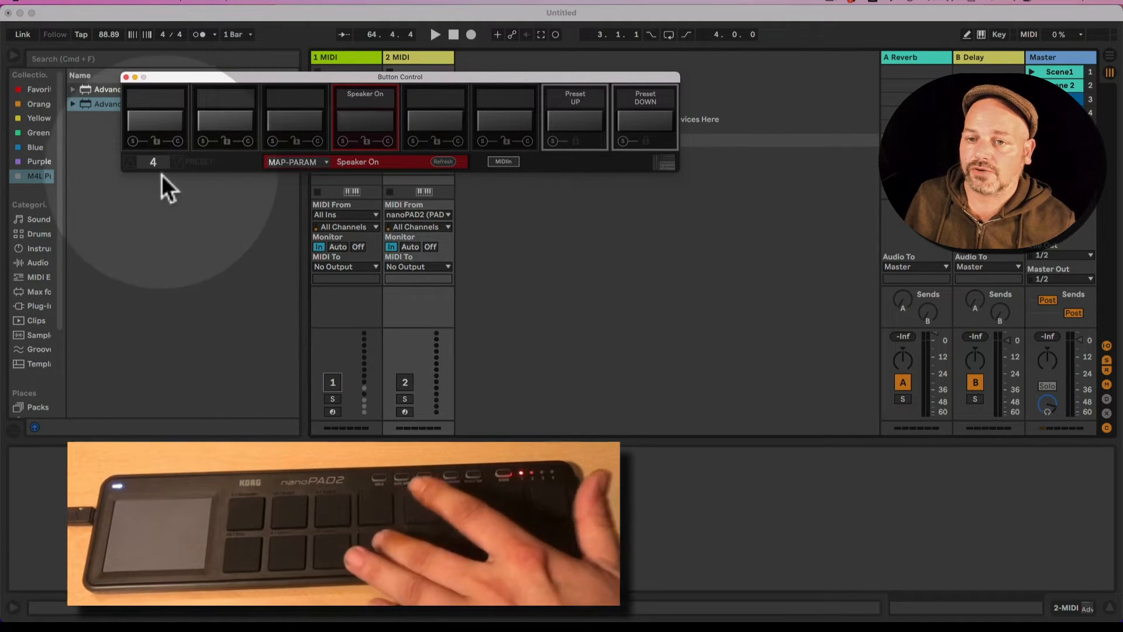
- Switch to preset 3 and set the button function to SCENE-Fire with Scene1 as the target scene
left_click(175, 164)
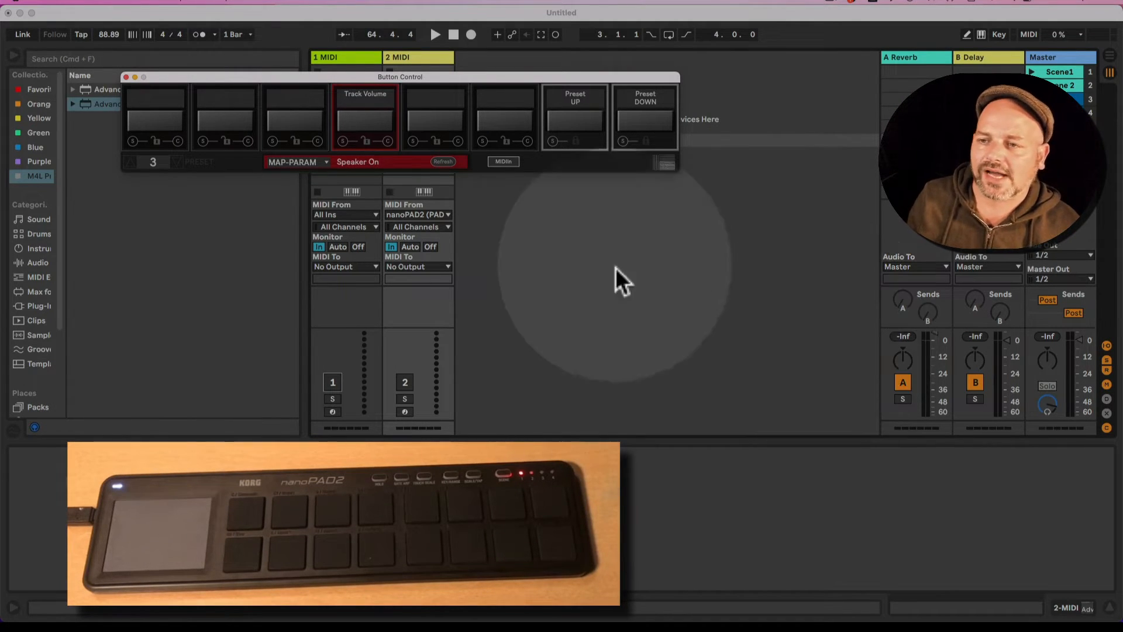
left_click(311, 163)
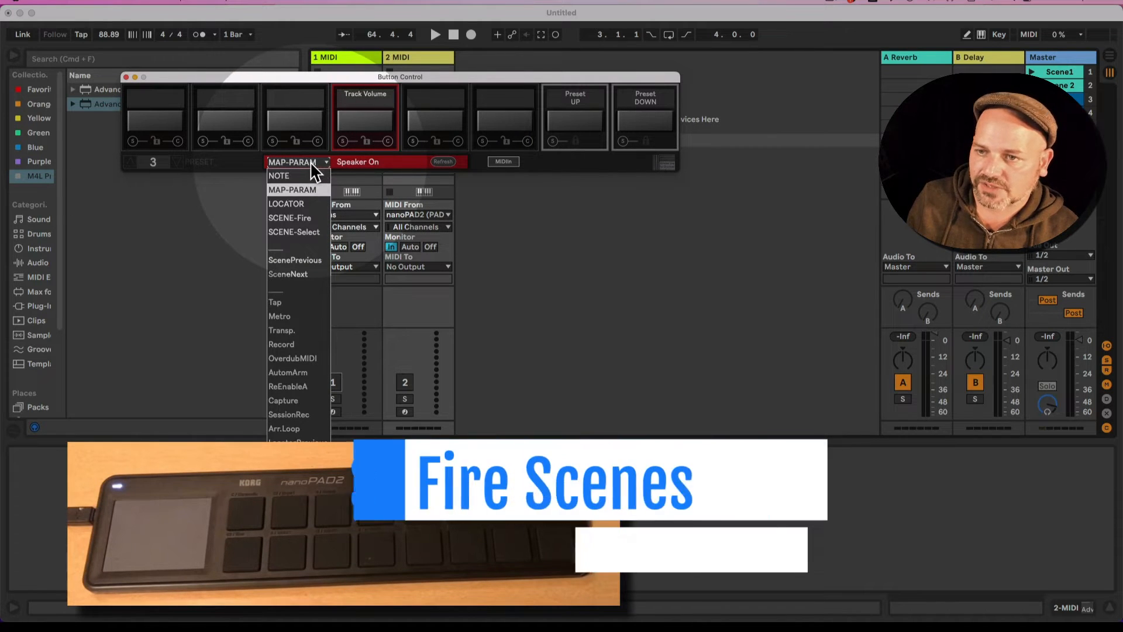
left_click(313, 219)
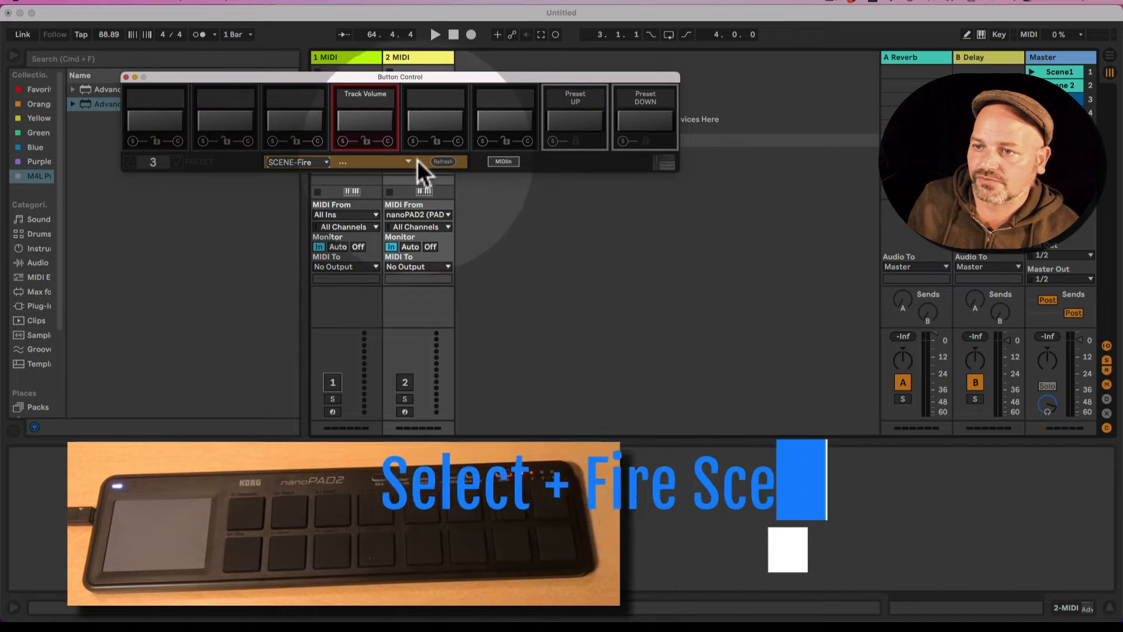
left_click(445, 163)
left_click(391, 163)
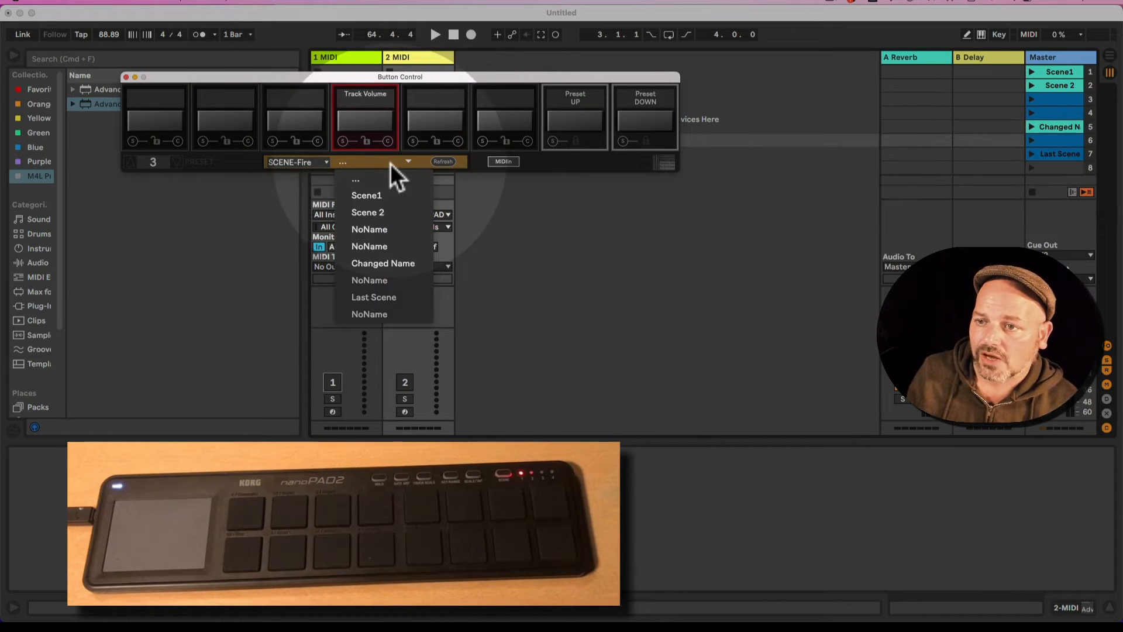
left_click(395, 199)
- Create a clip in the 2 MIDI track's first slot and assign the Scene1 fire function to the fourth button, stopping playback after the test
left_click_drag(406, 79, 408, 92)
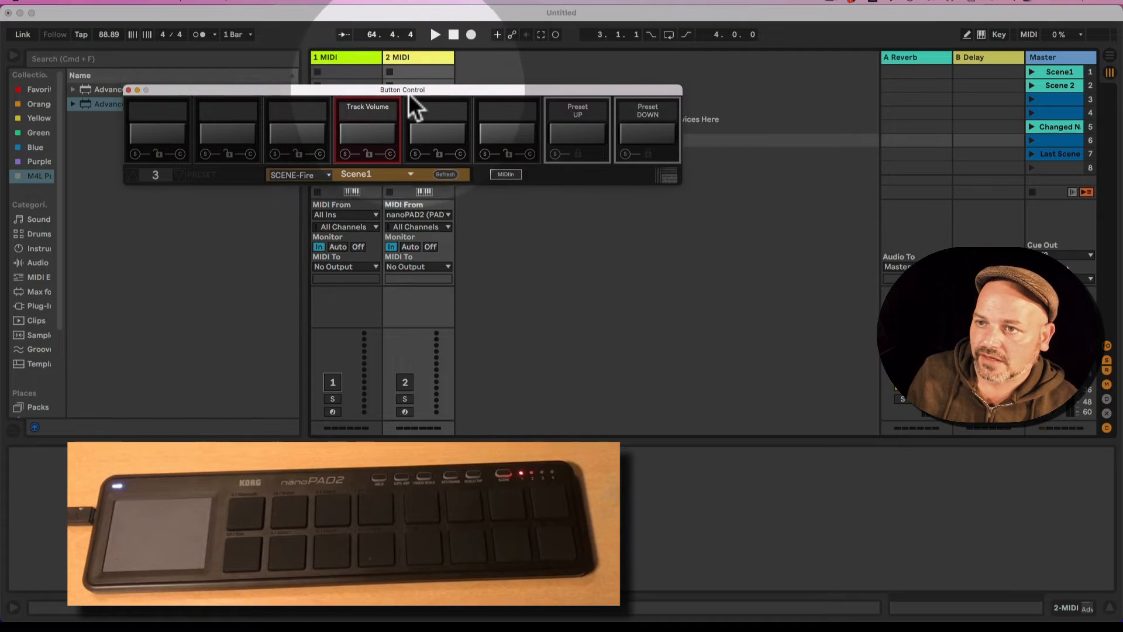
double_click(416, 71)
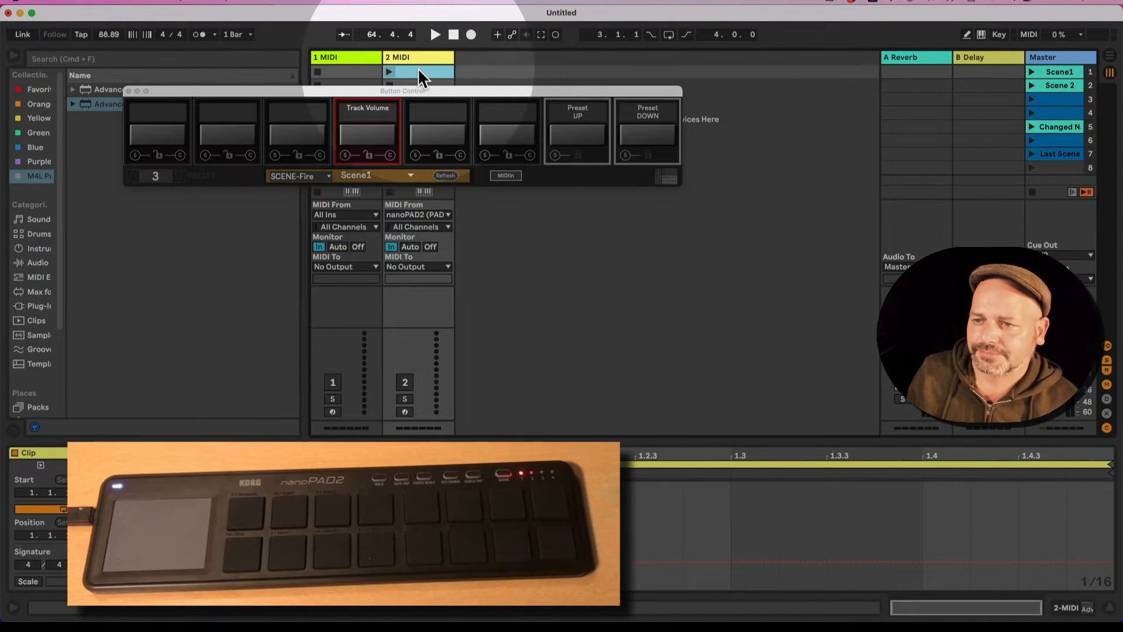
left_click(345, 156)
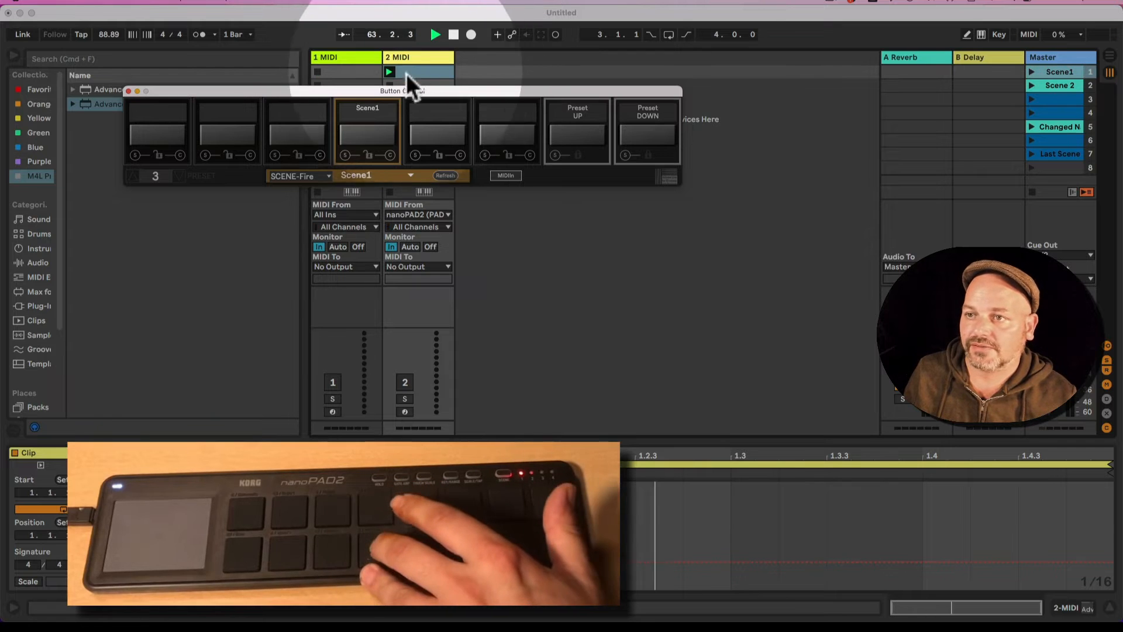
key("space")
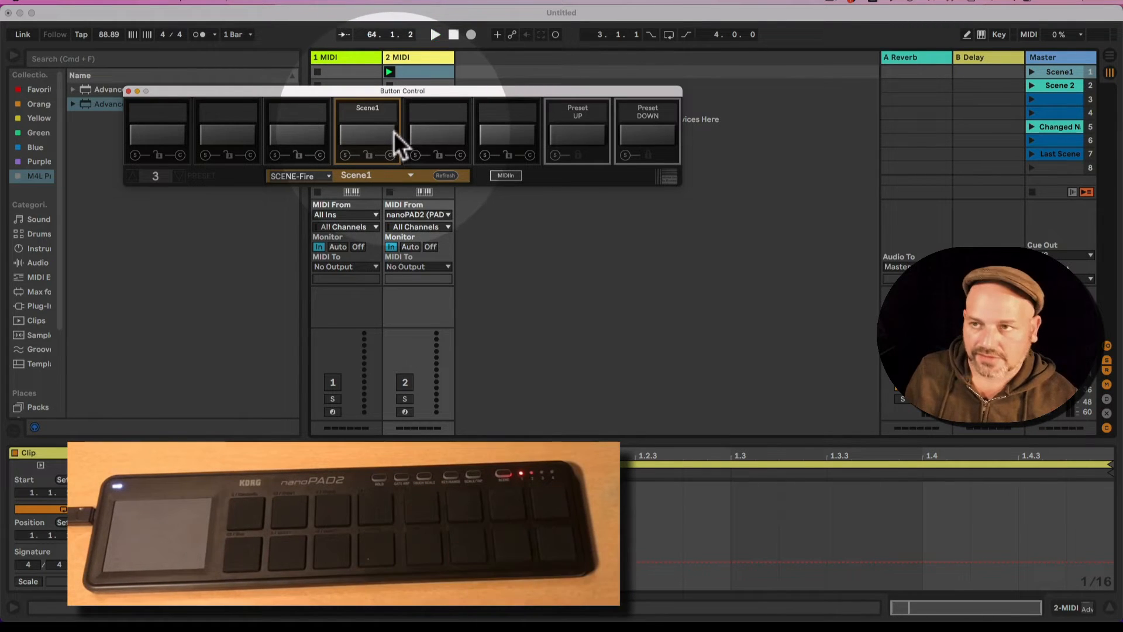
- Assign SCENE-Select for Scene 2 to the fifth button in preset 3 and stop playback
left_click(312, 177)
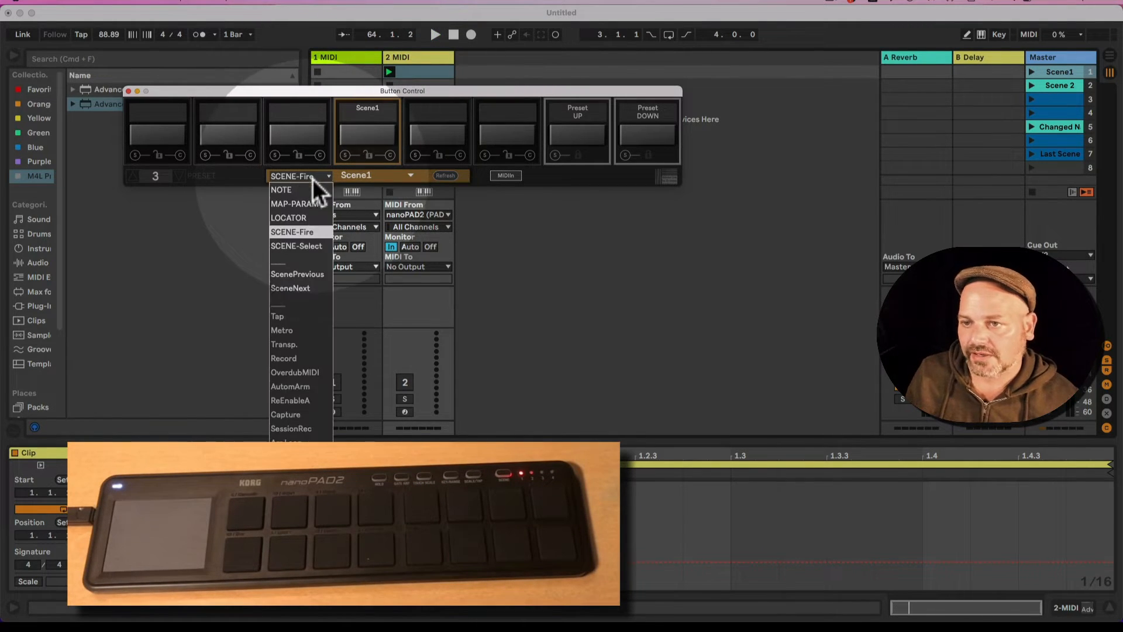
left_click(309, 251)
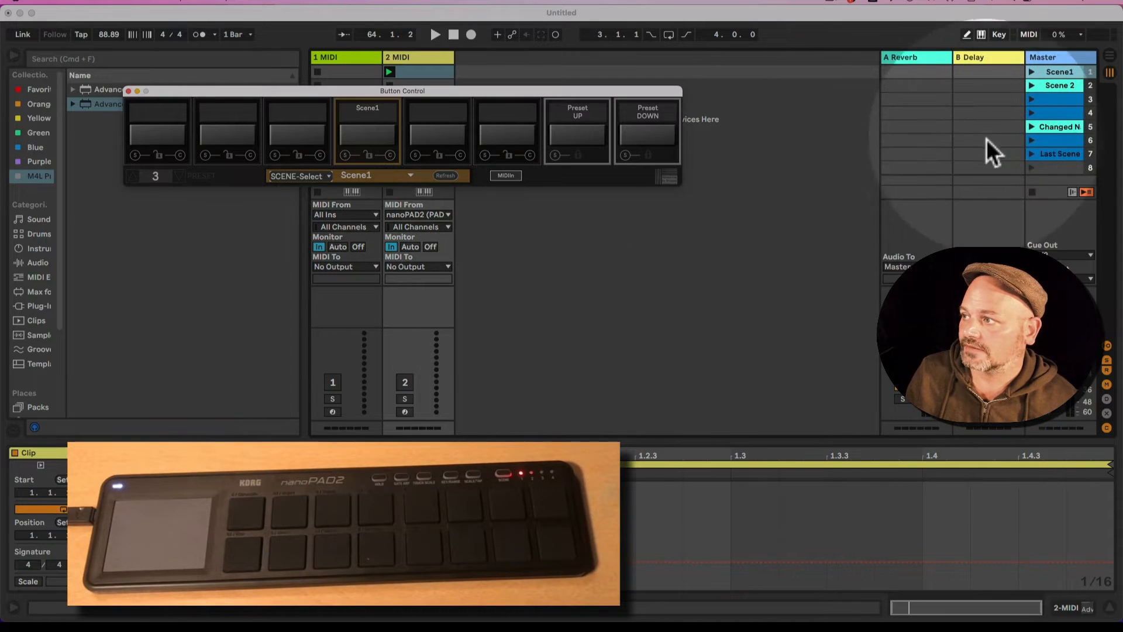
left_click(387, 178)
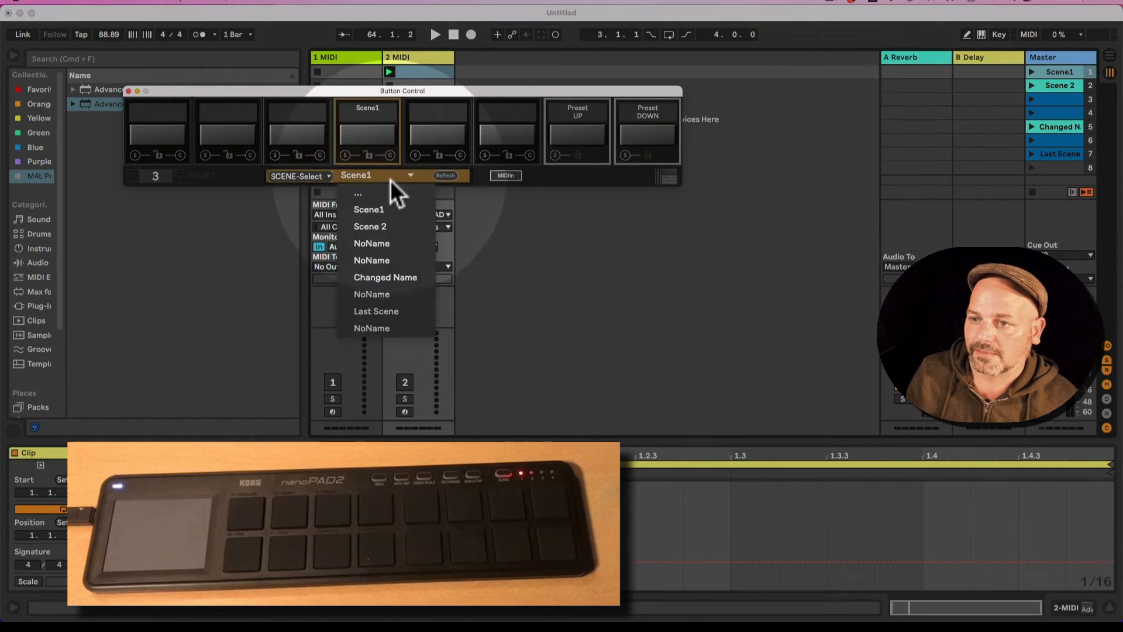
left_click(412, 232)
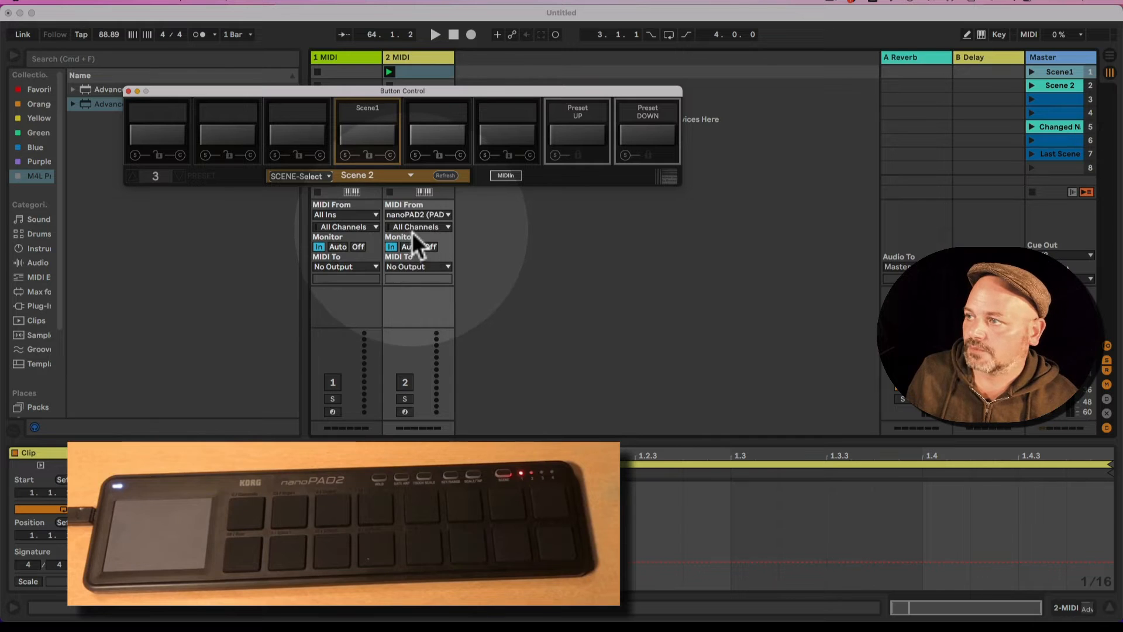
left_click(416, 156)
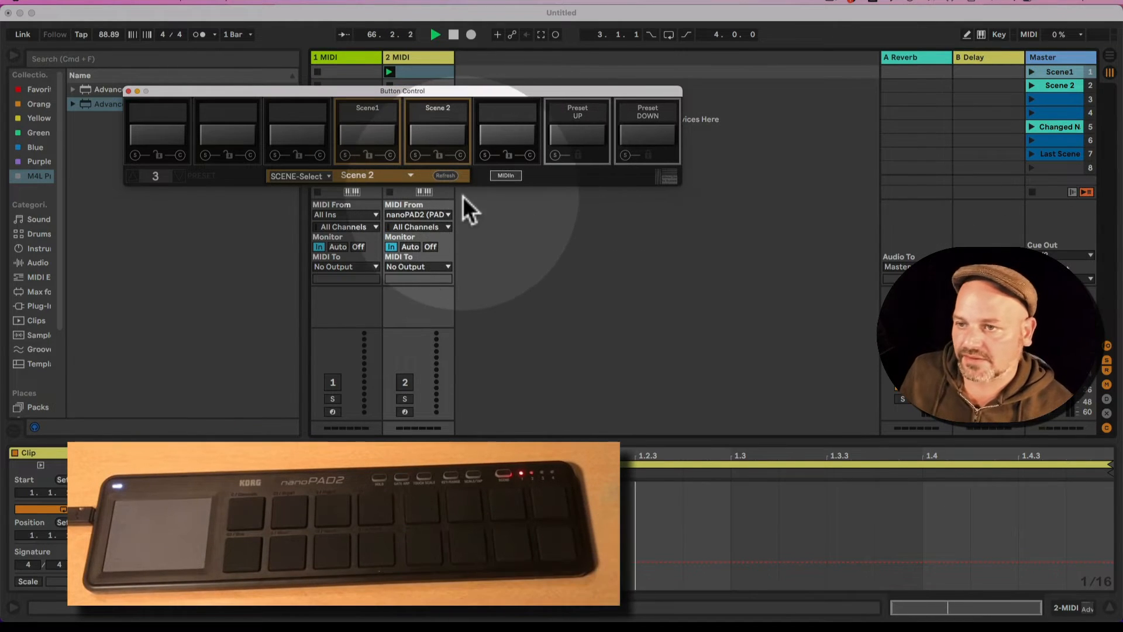
key("space")
- Reorder the Master scenes, moving Scene 2 directly below Changed Name and Scene1 directly above Last Scene
left_click(398, 176)
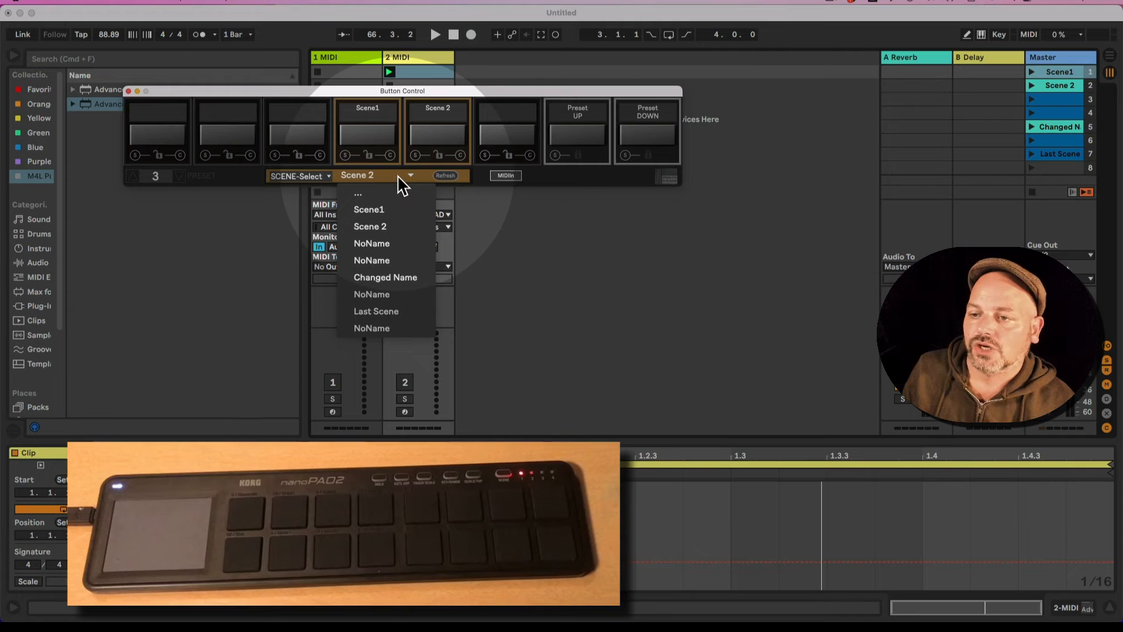
left_click(398, 177)
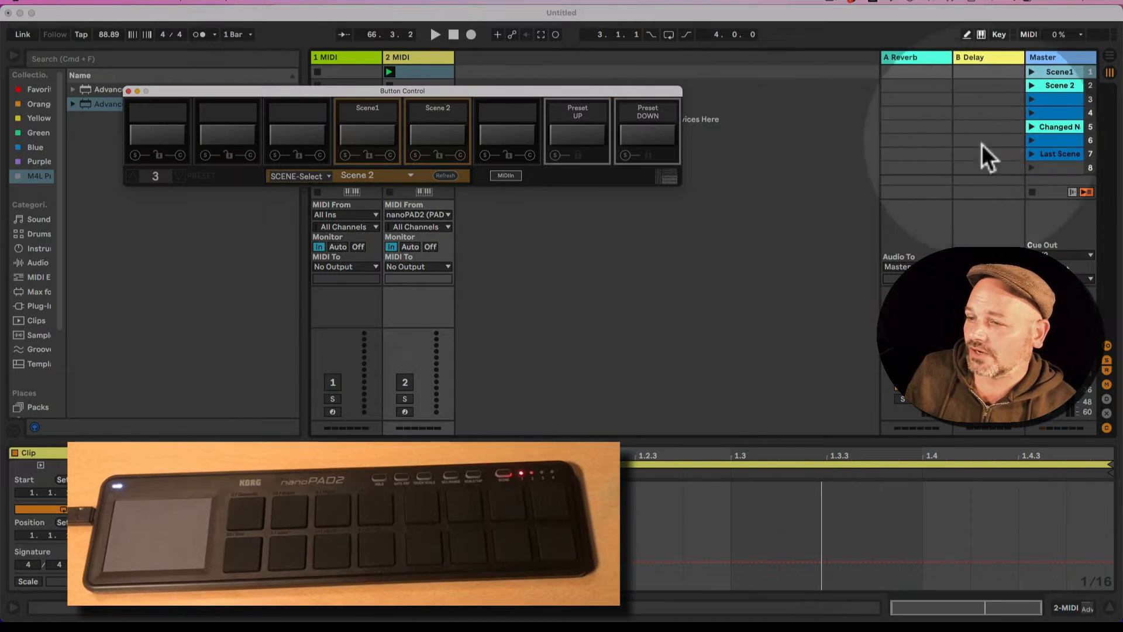
left_click(1051, 86)
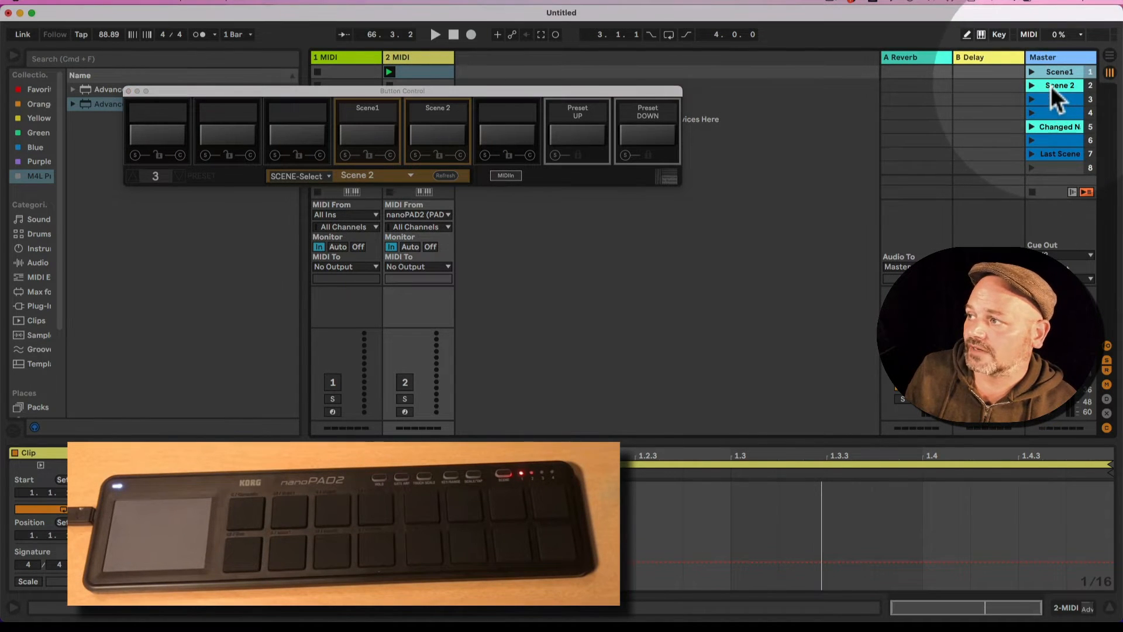
left_click_drag(1051, 85, 1051, 132)
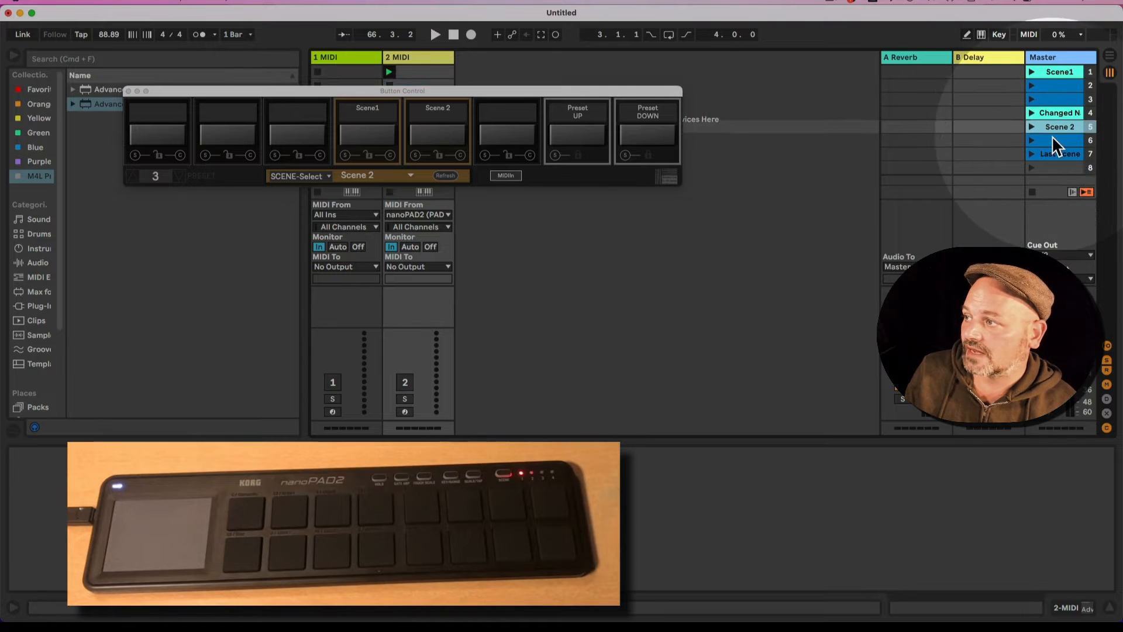
left_click_drag(1069, 69, 1057, 149)
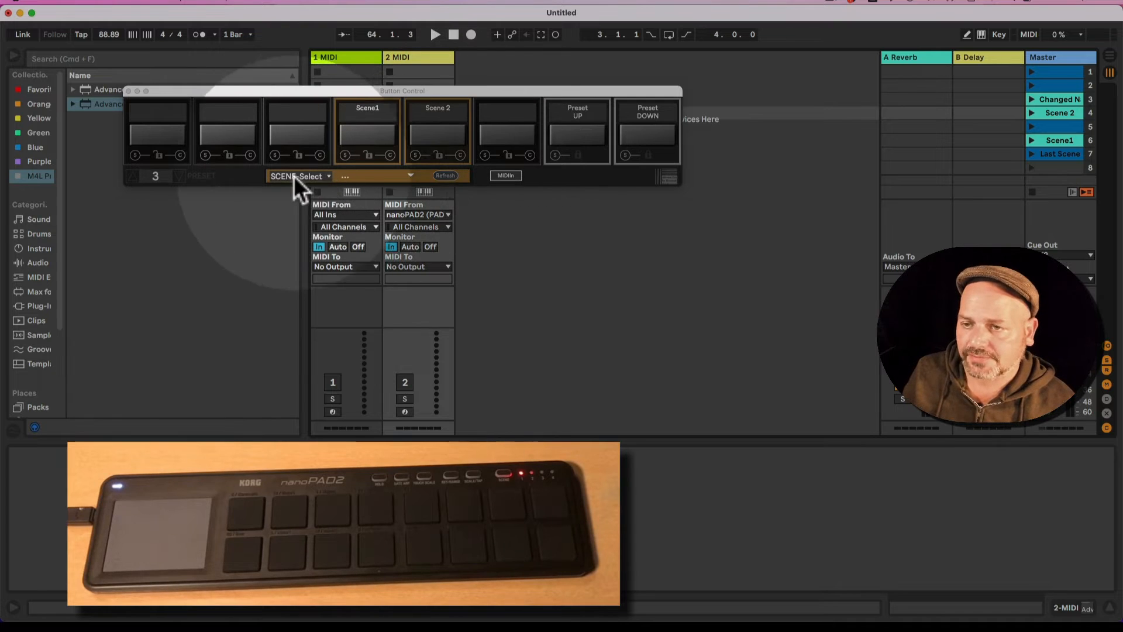
- Review the available button functions, trying ScenePrevious and SceneNext without assigning either to a button
left_click(320, 178)
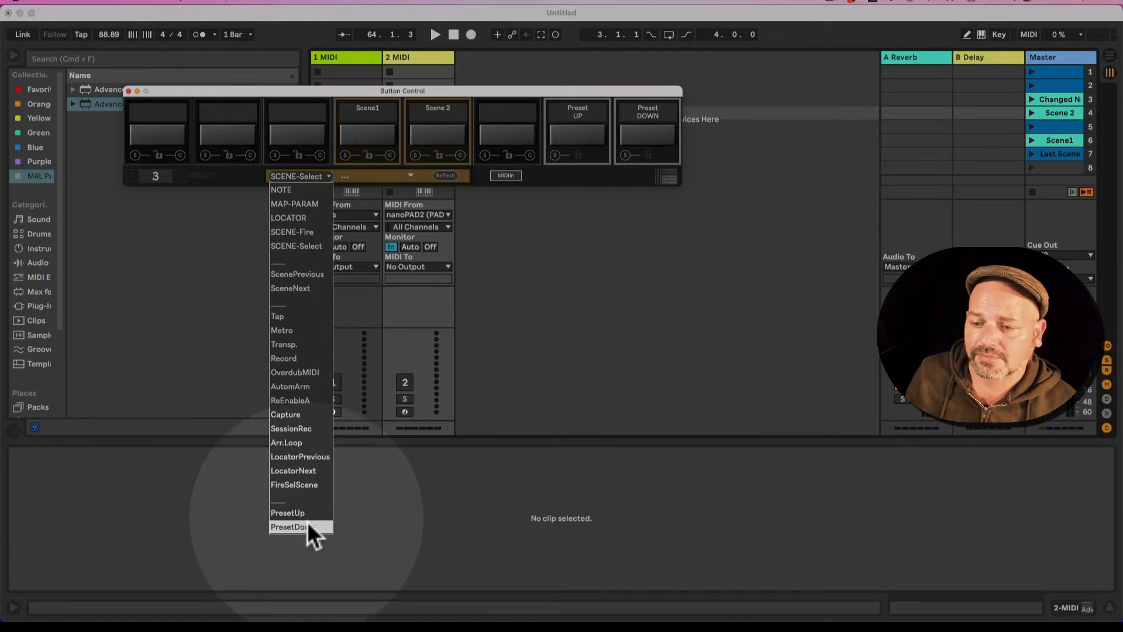
left_click(525, 391)
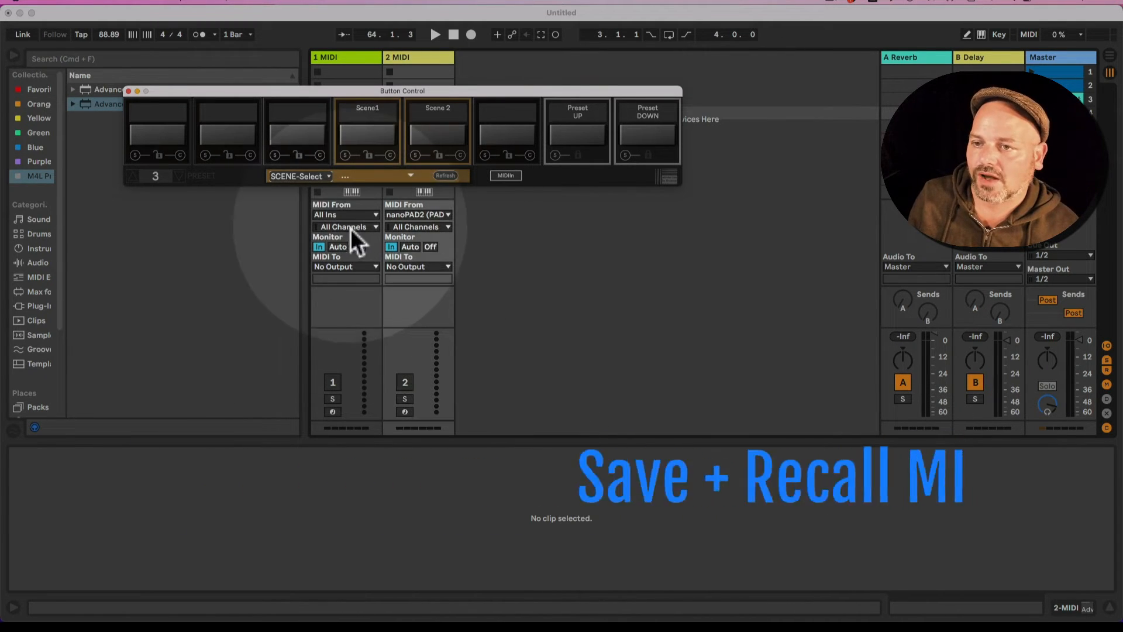
left_click(308, 176)
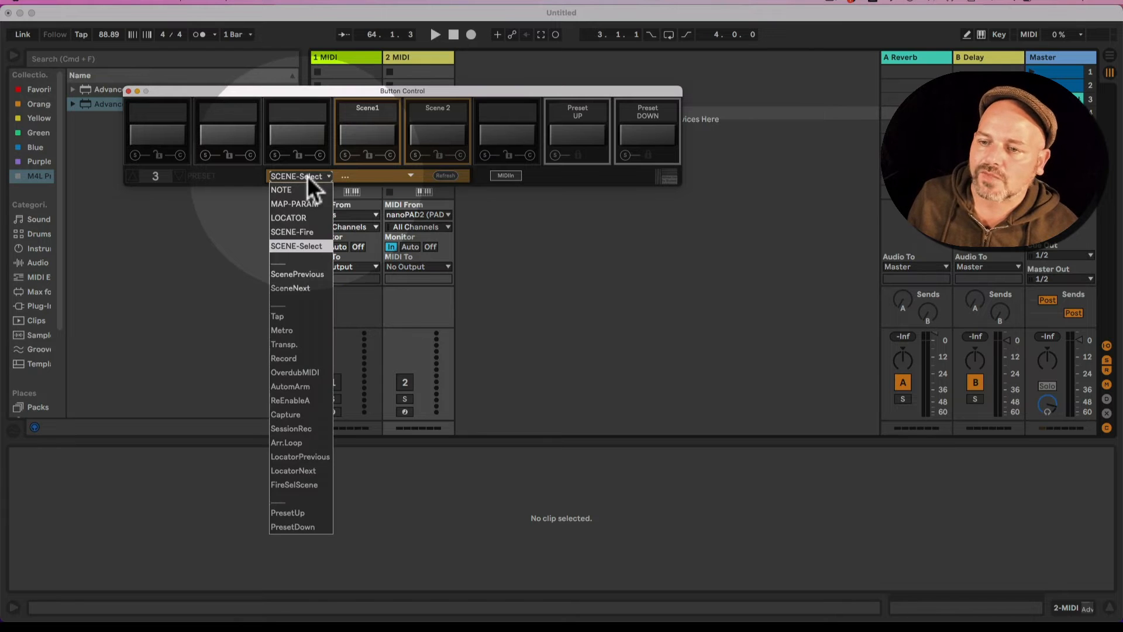
left_click(319, 274)
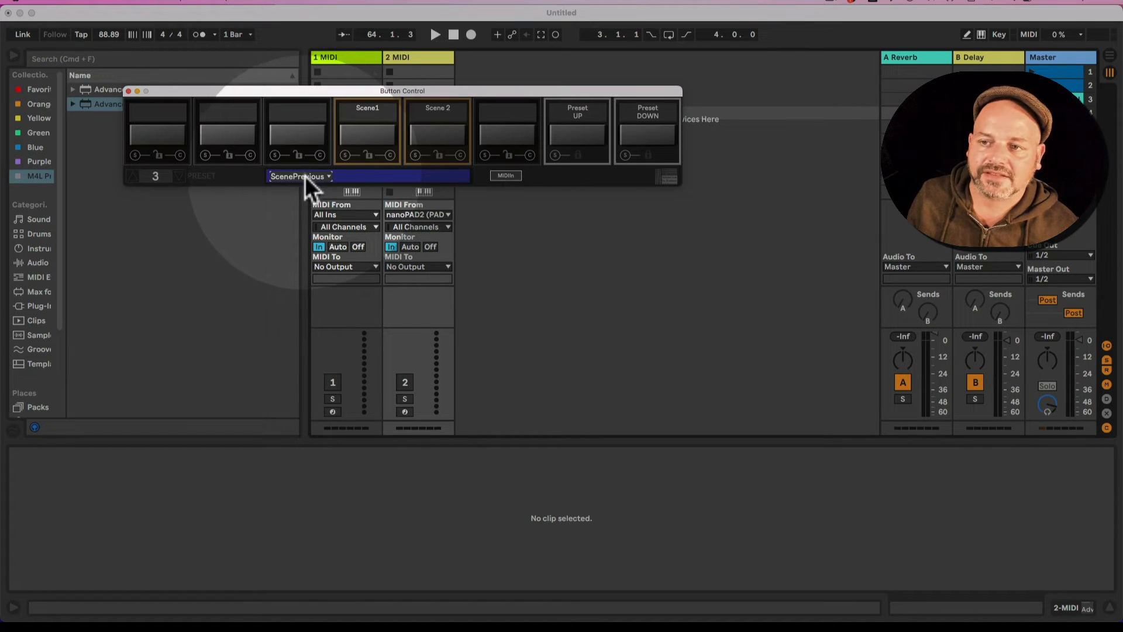
left_click(304, 176)
left_click(310, 267)
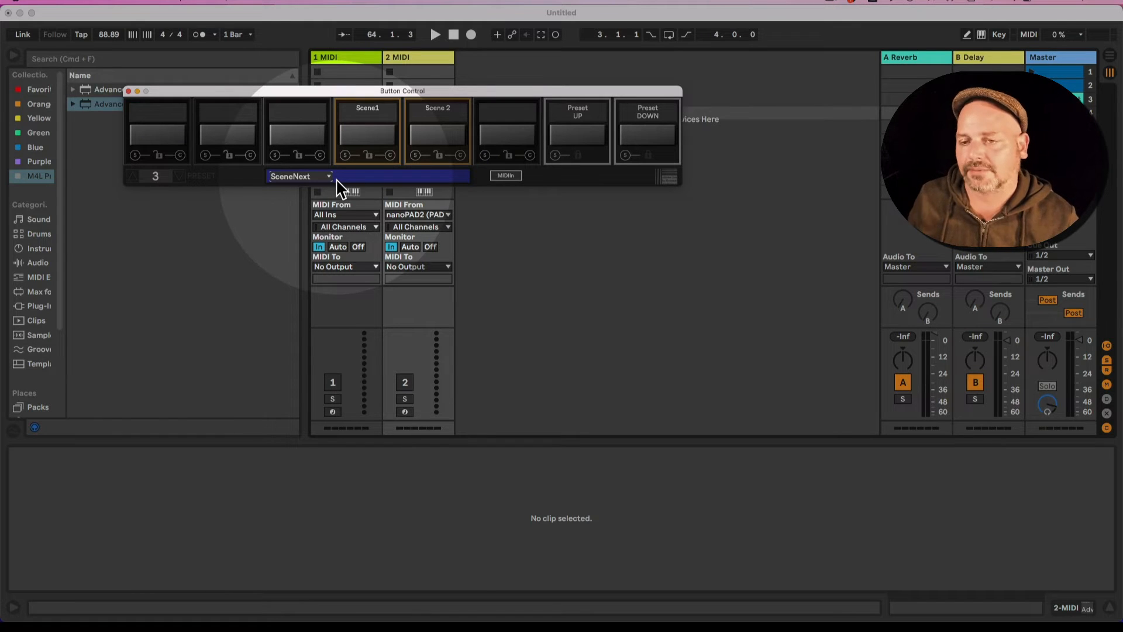
left_click(304, 174)
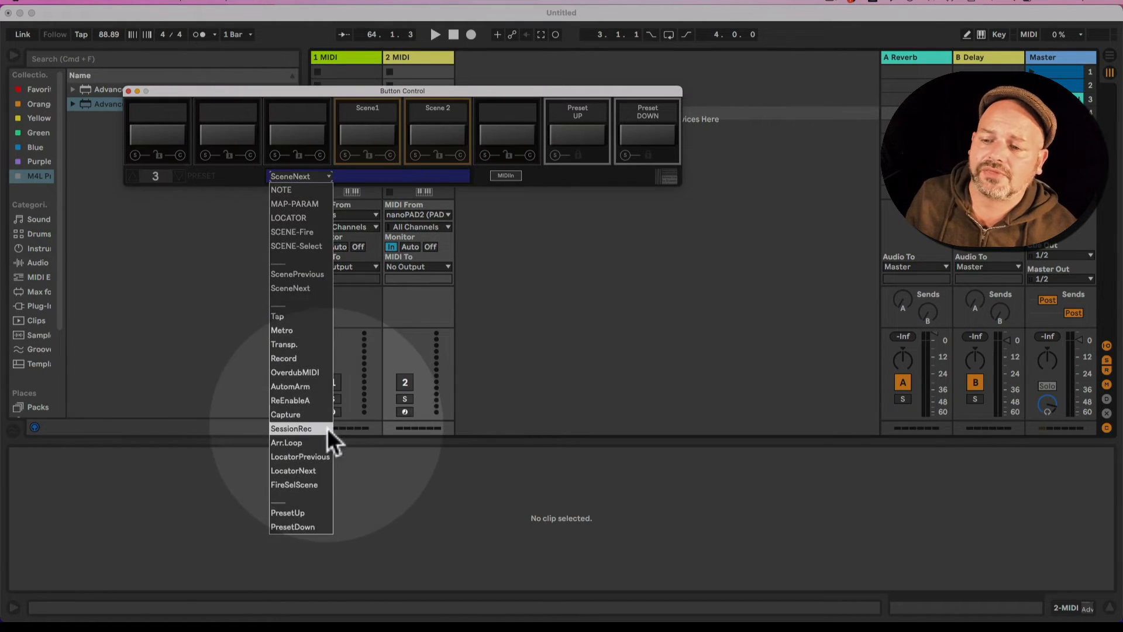
left_click(310, 176)
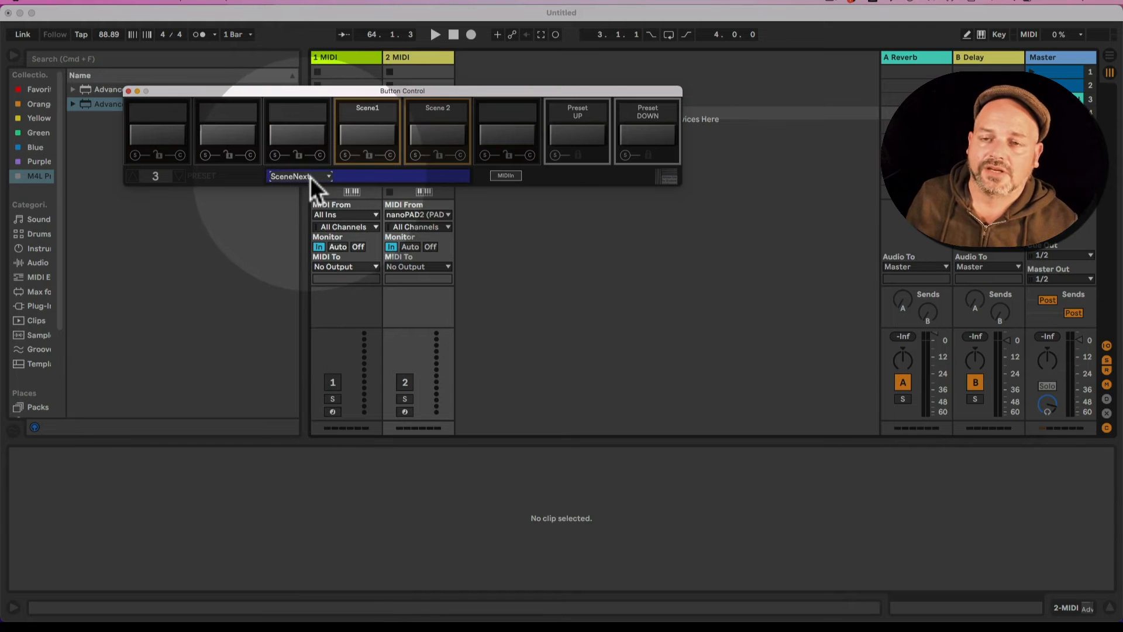
- Select the Advanced MIDI MAP device on the 2 MIDI track and set the button function to MAP-PARAM for that track's activator
left_click(413, 58)
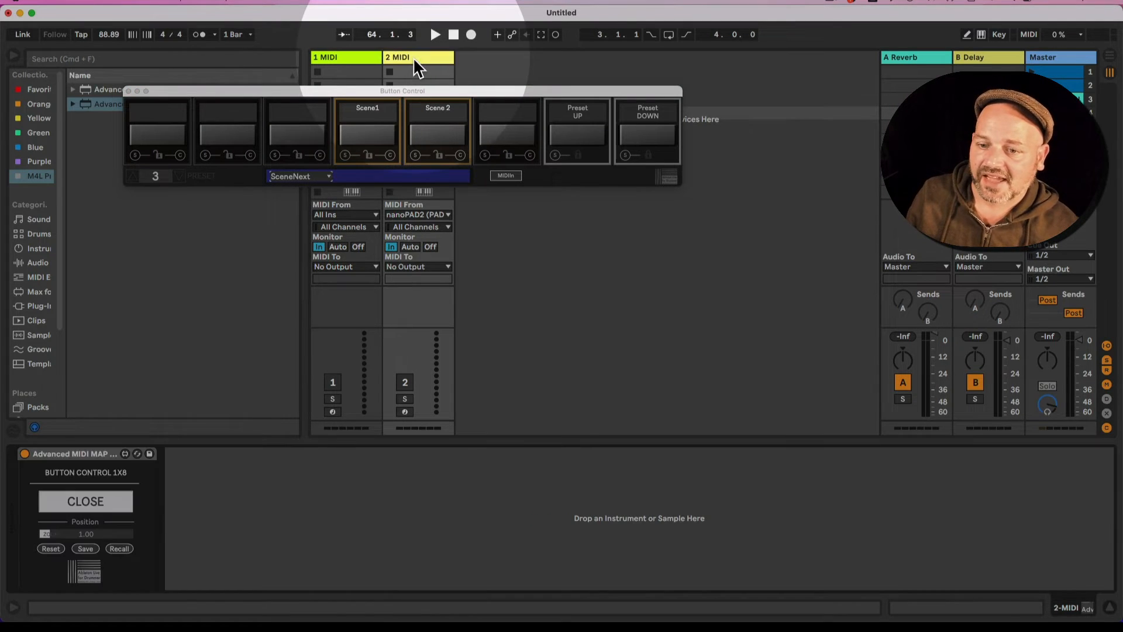
left_click(89, 455)
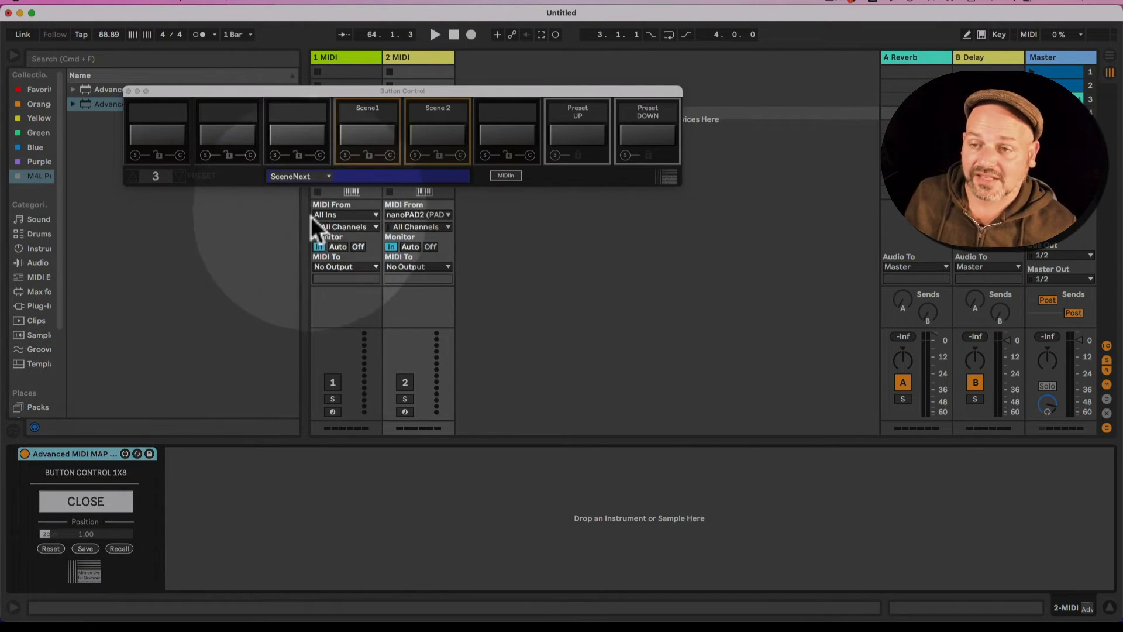
left_click(314, 178)
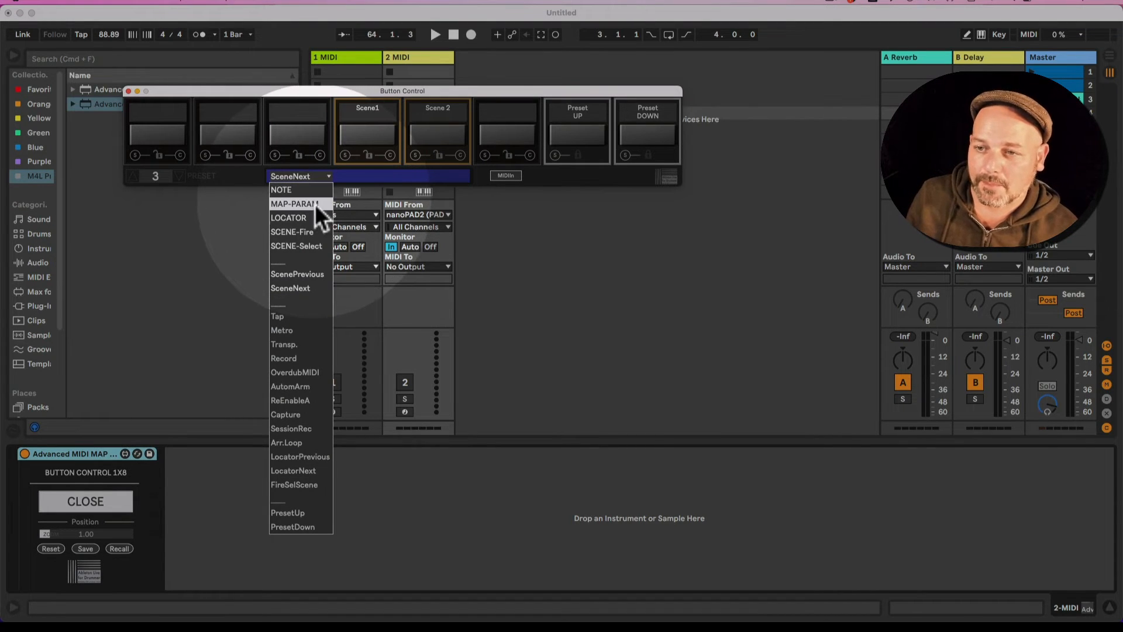
left_click(314, 203)
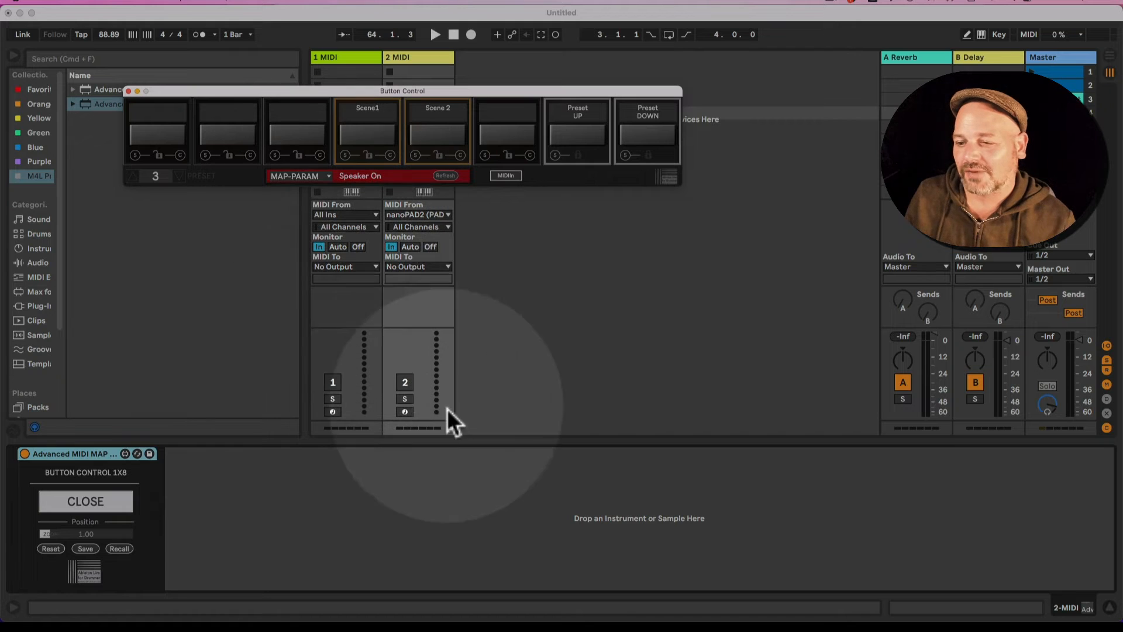
left_click(405, 383)
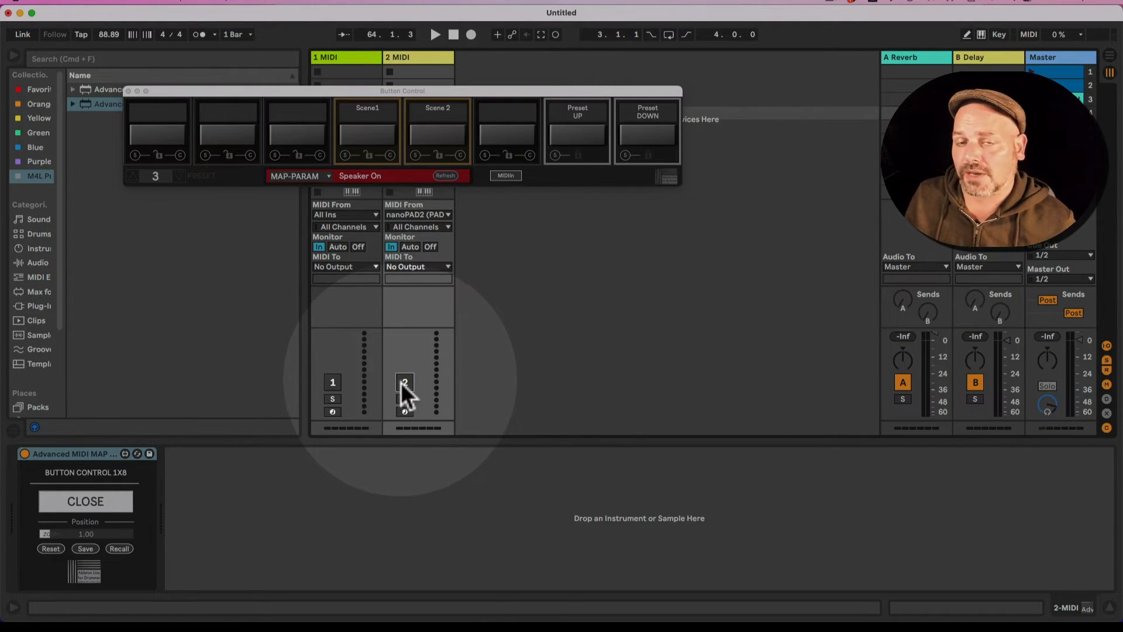
- Show the Arrangement View with the Button Control window moved below the locators and select the Marker 1 locator
key("Tab")
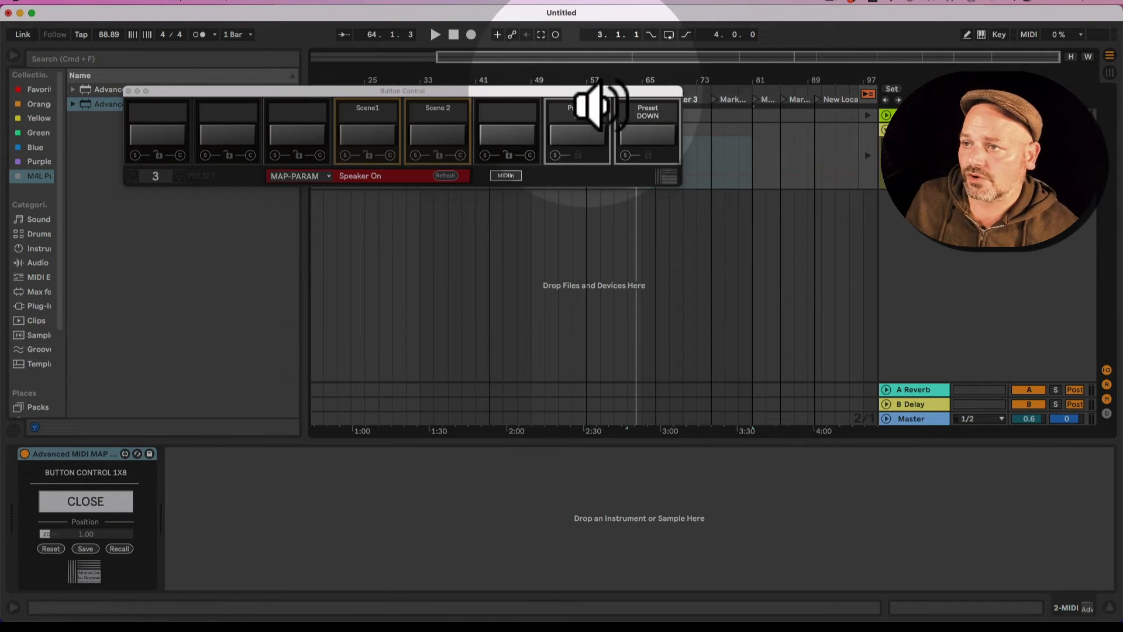
mouse_move(582, 91)
left_mouse_down()
mouse_move(598, 186)
mouse_move(636, 157)
left_mouse_up()
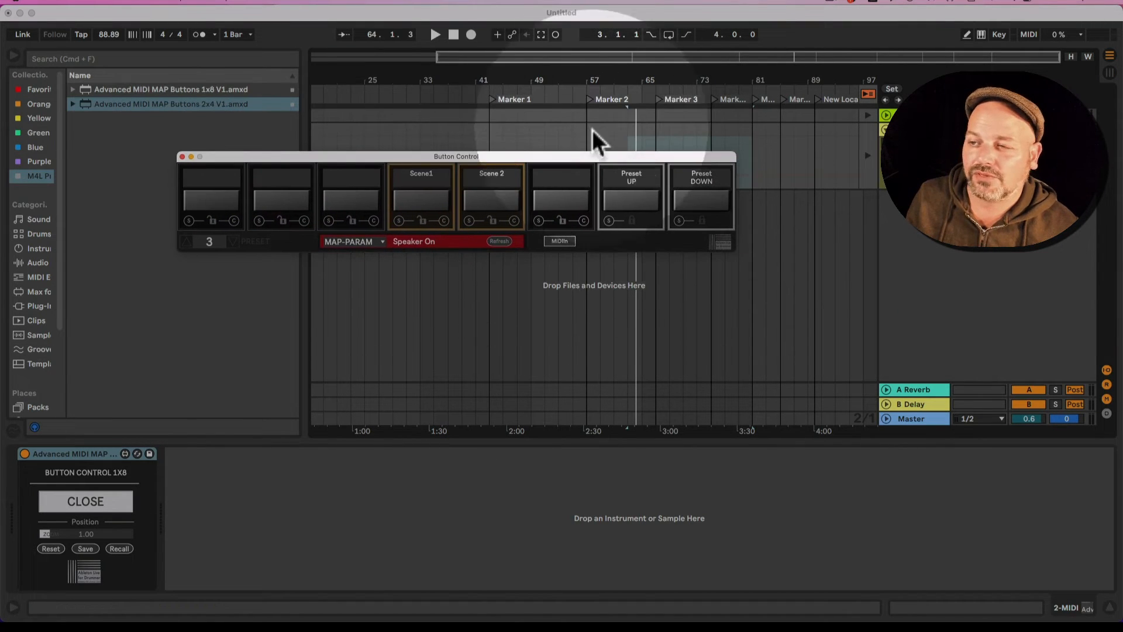
left_click(490, 100)
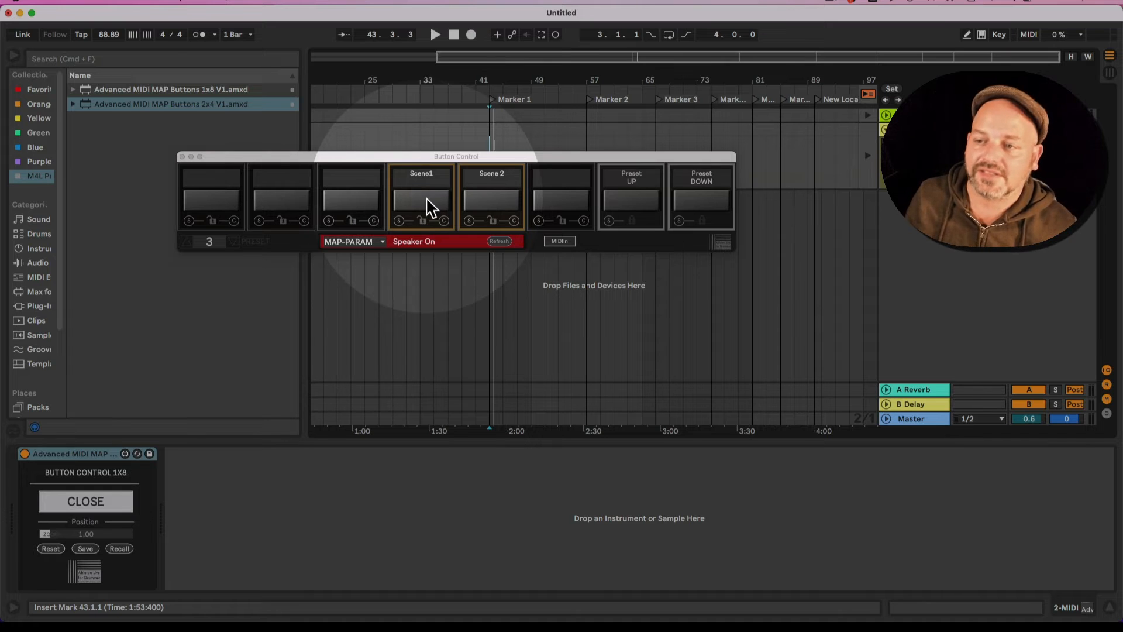
left_click(361, 245)
left_click(361, 244)
- Return to Session View and select the third scene, Changed Name, on the Master track
key("Tab")
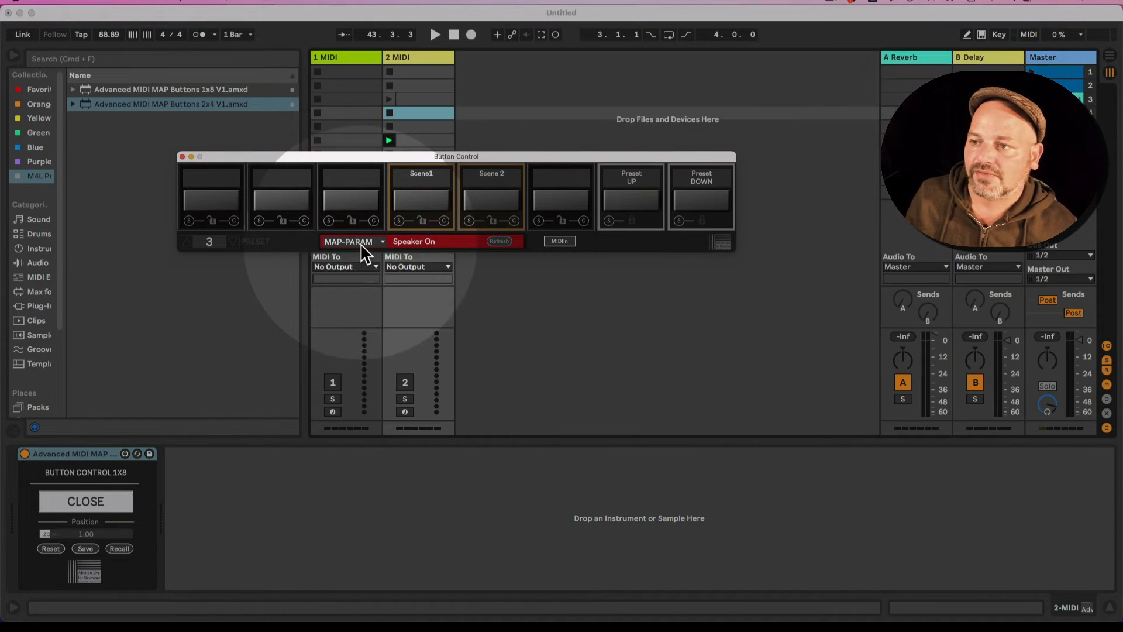
left_click(1062, 100)
left_click(1061, 99)
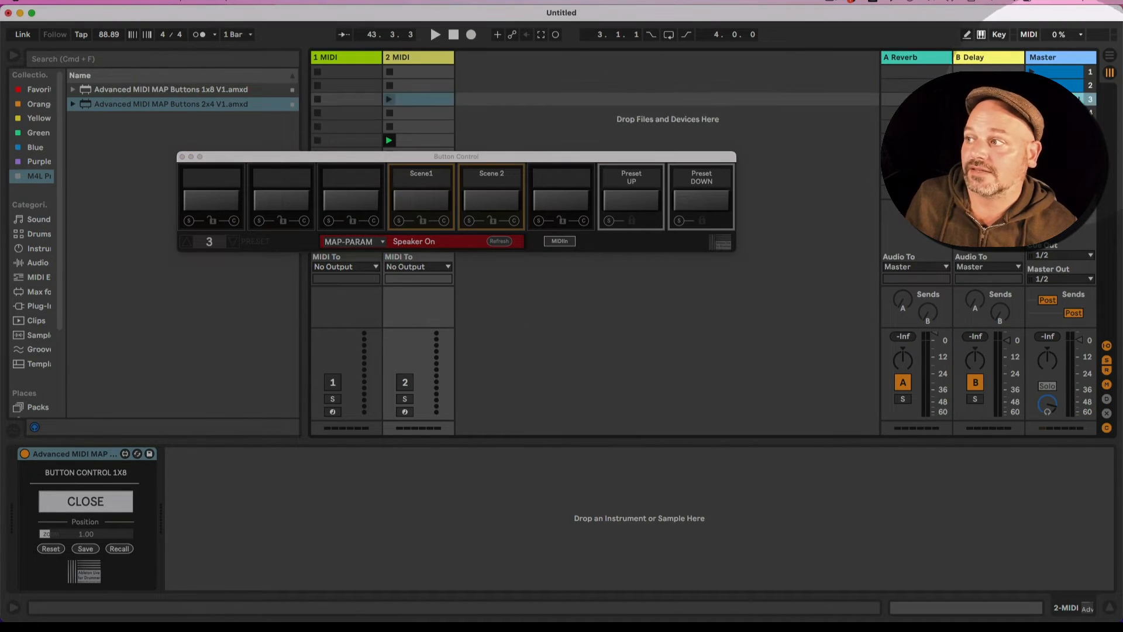
- Step the Master track's scene selection down from scene 4 to scene 7
left_click(1064, 113)
left_click(1063, 126)
left_click(1063, 140)
left_click(1064, 154)
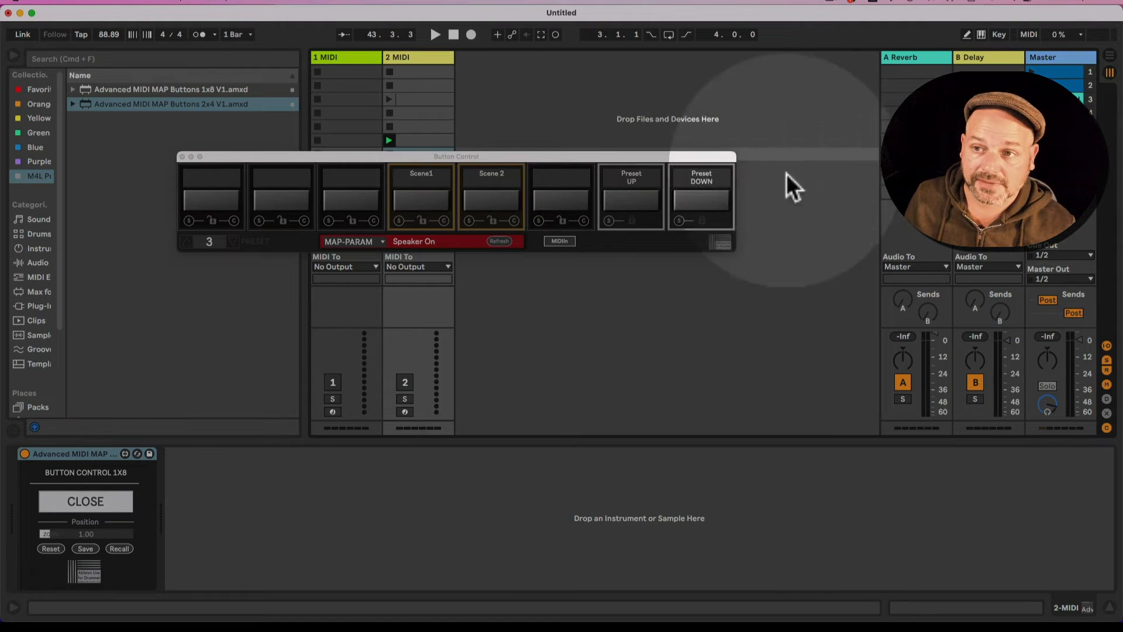
- Set the button function to NOTE with pitch C3 and advance Button Control to preset 5
left_click(361, 242)
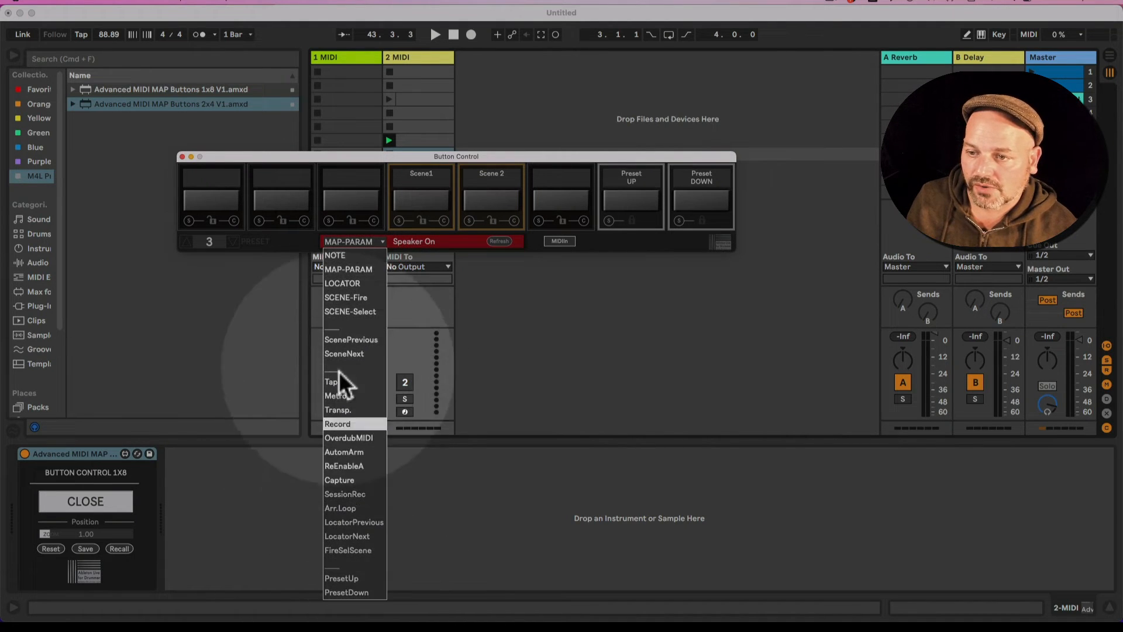
left_click(339, 255)
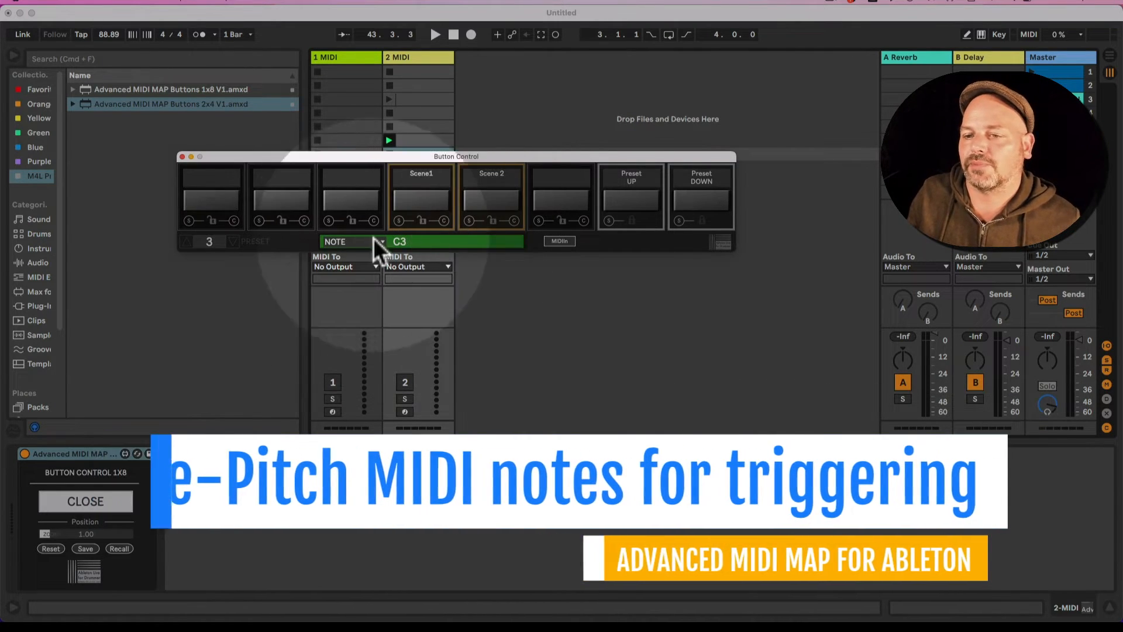
left_click(185, 245)
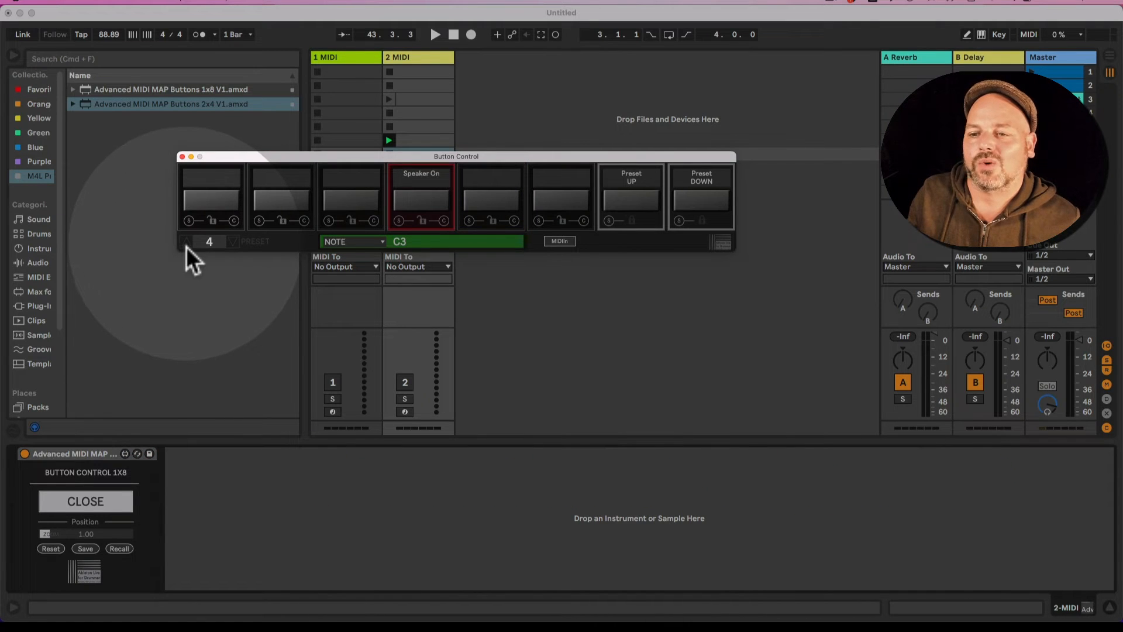
left_click(186, 245)
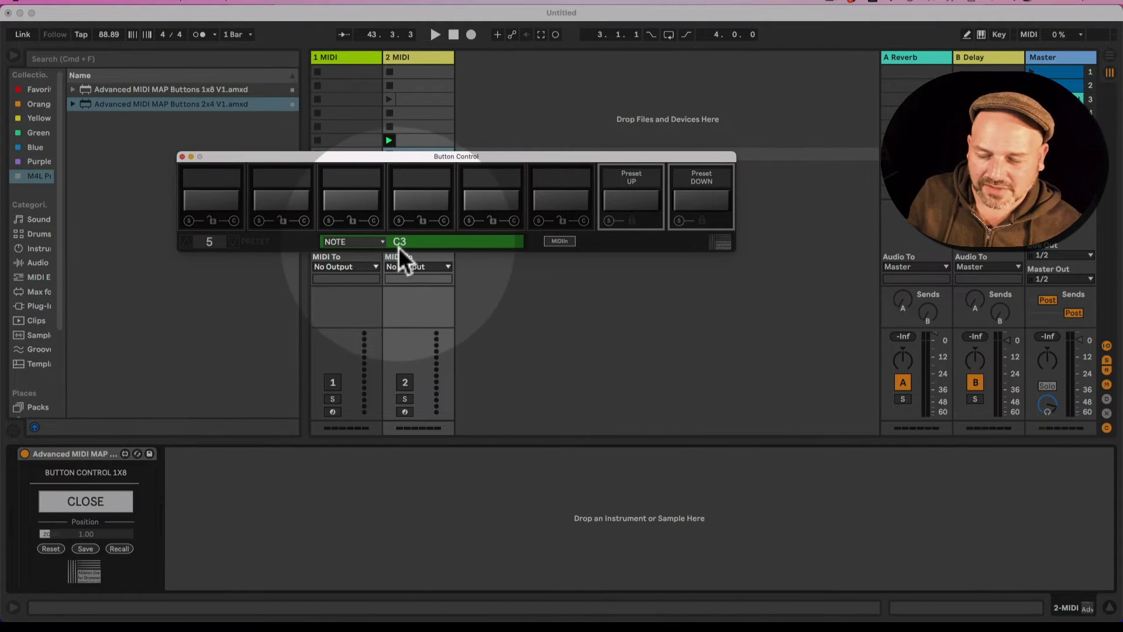
- Widen the browser's category list and search the Max bearbeitet folder for "one button"
left_click(93, 58)
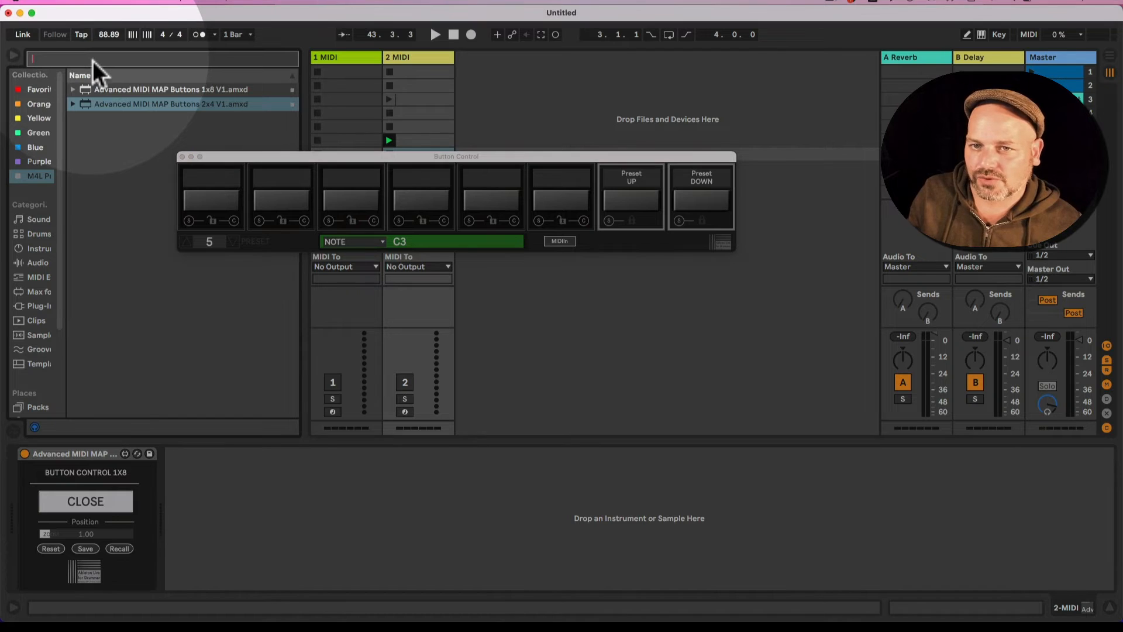
type("one bt")
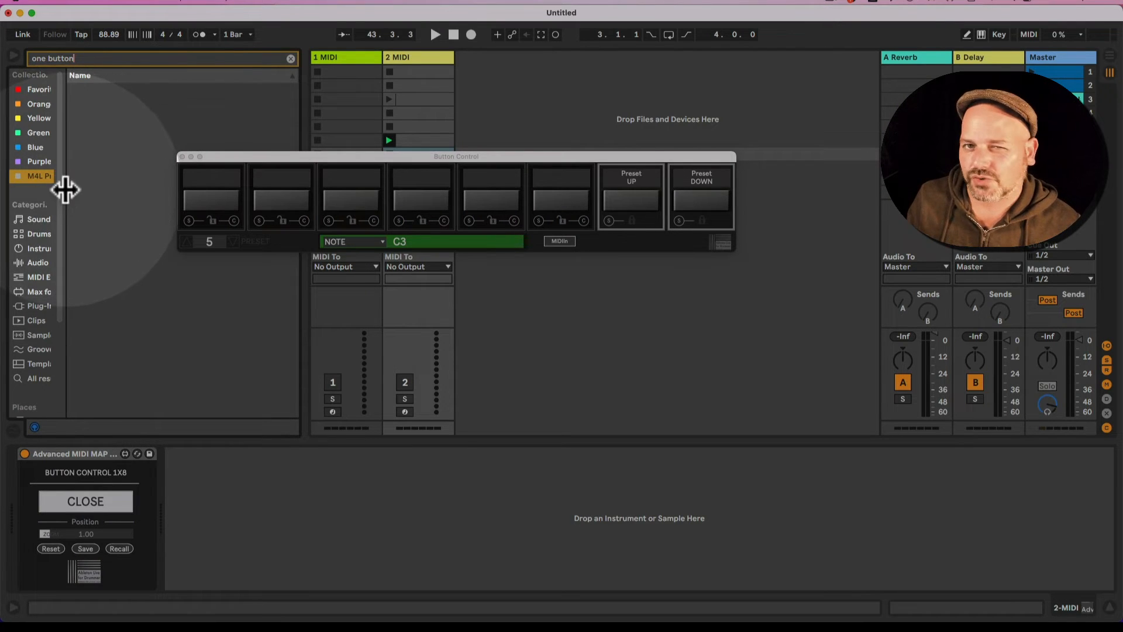
left_click_drag(65, 187, 114, 186)
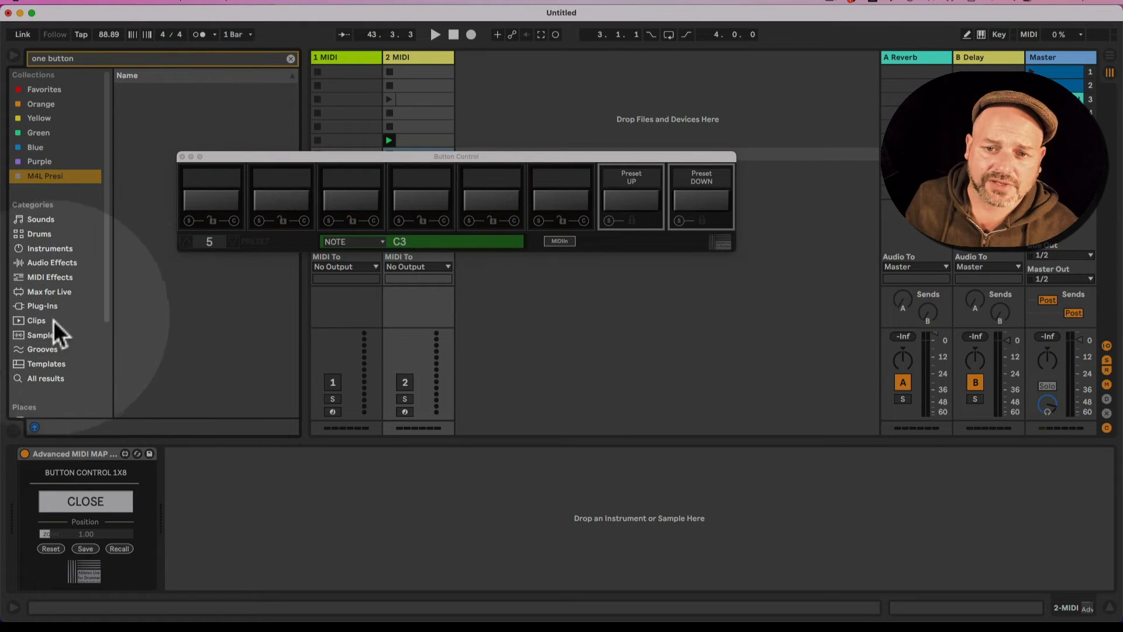
scroll(49, 301, "down", 4)
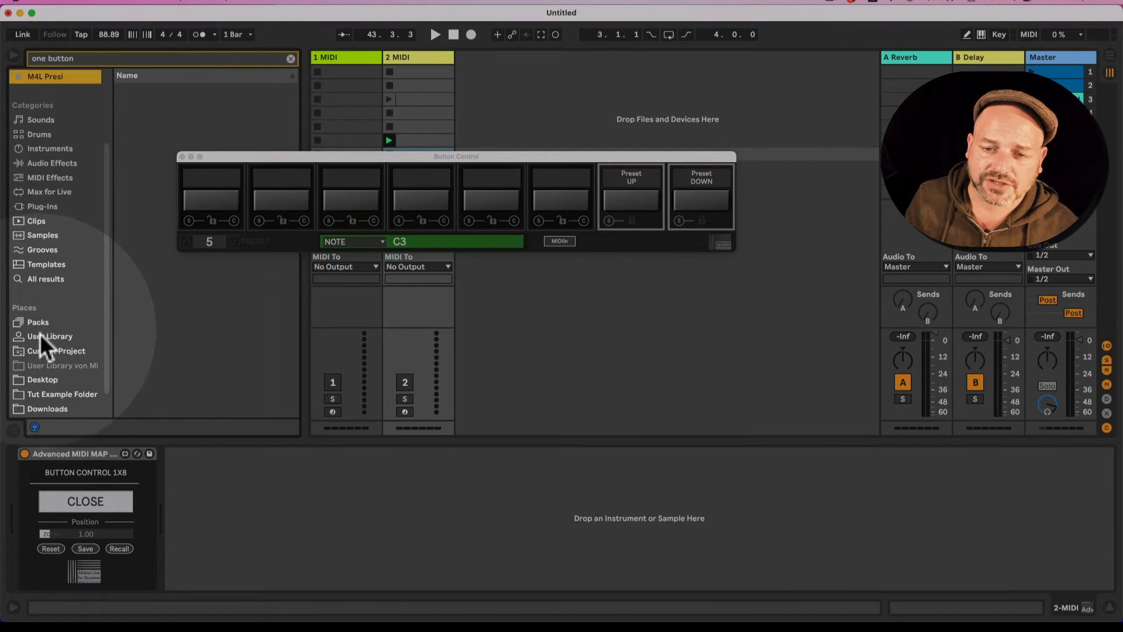
scroll(66, 398, "down", 1)
scroll(65, 394, "down", 3)
left_click(65, 395)
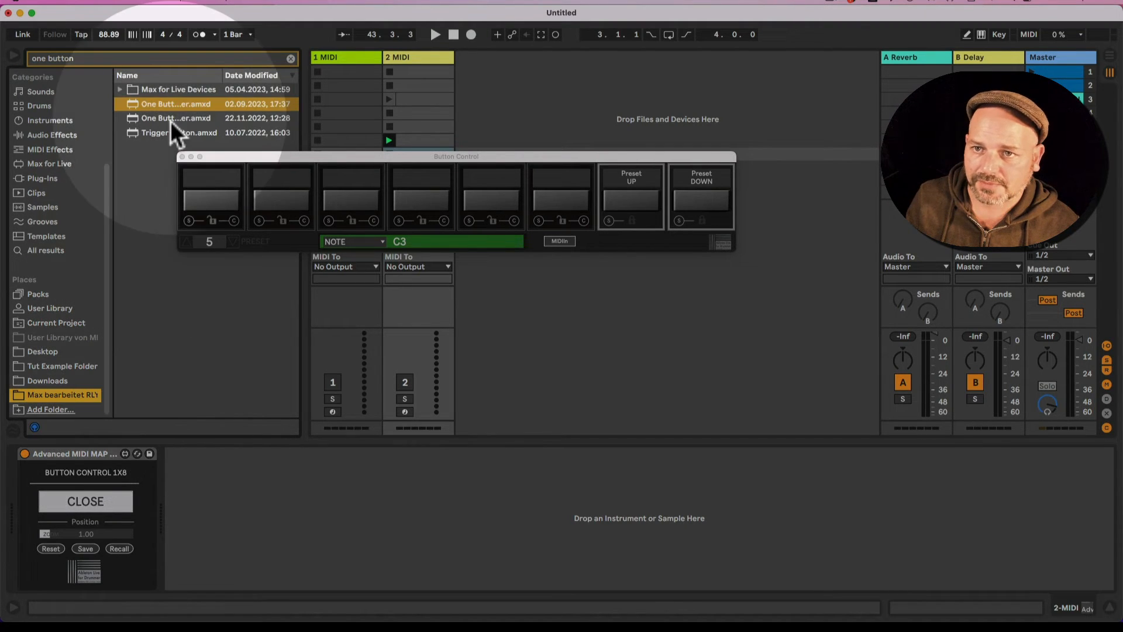
- Add the One Button Live Looper to the 2 MIDI track and open its popup window below the Button Control window
mouse_move(166, 106)
left_mouse_down()
mouse_move(251, 459)
mouse_move(246, 487)
left_mouse_up()
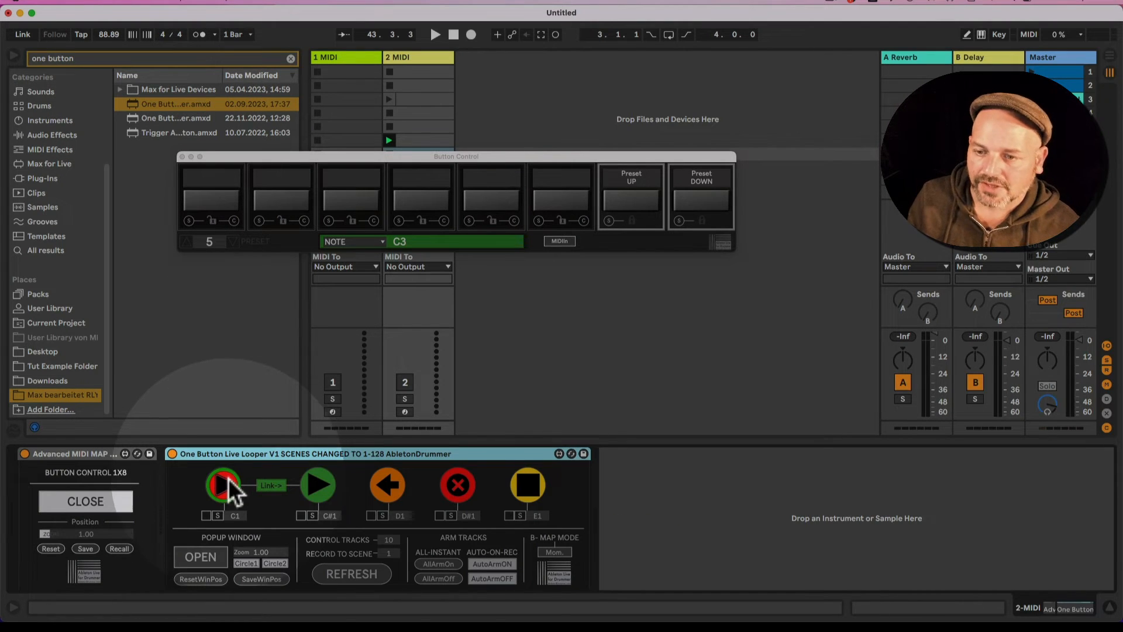
left_click(208, 562)
left_click(208, 562)
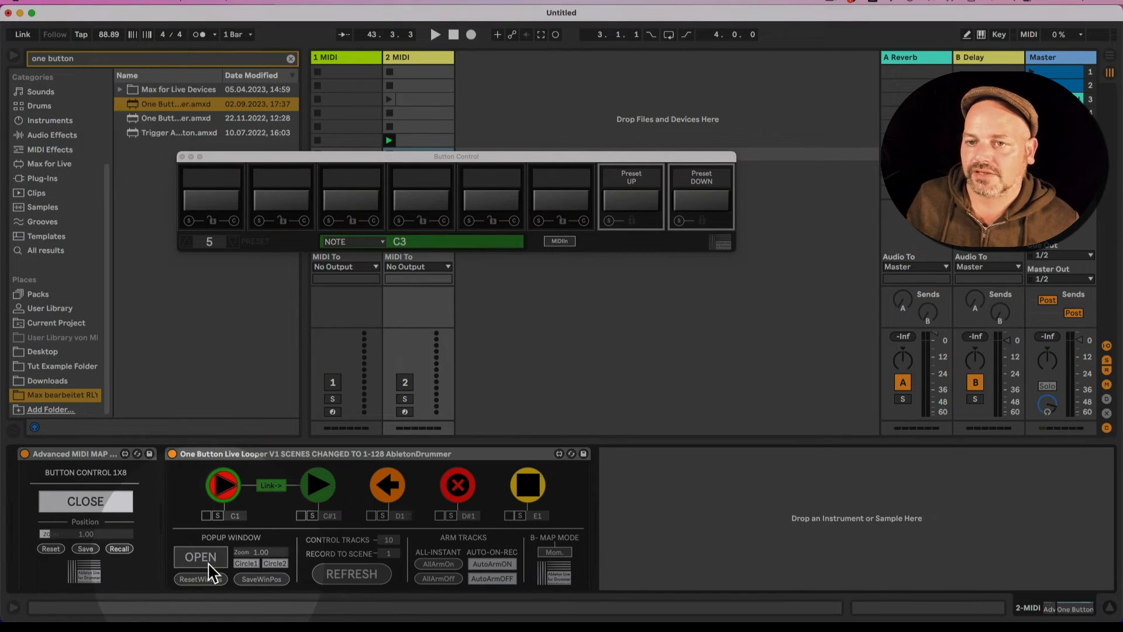
left_click(208, 562)
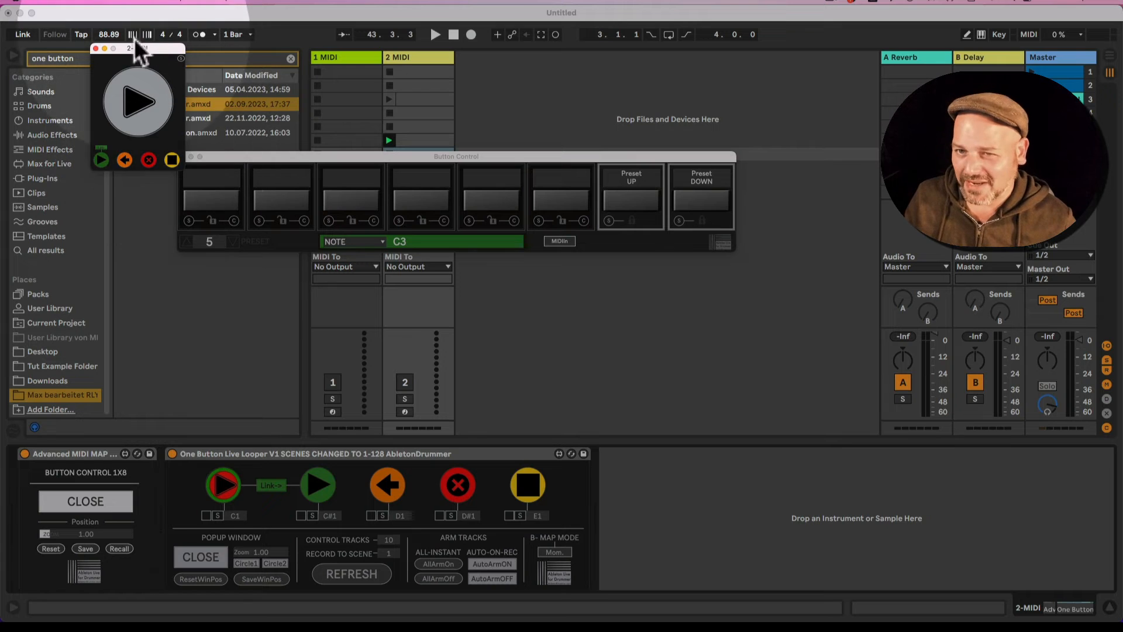
left_click_drag(137, 48, 547, 282)
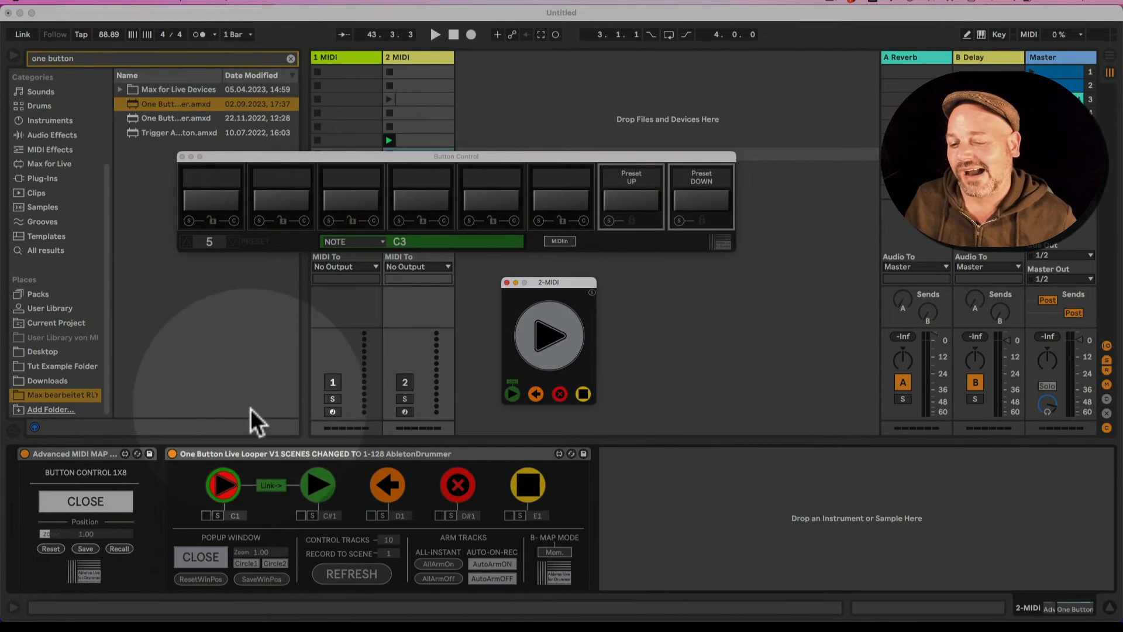
- Check the mappable controls in MIDI map mode, leave it, and enlarge the looper's popup window to zoom 1.60
left_click(1029, 33)
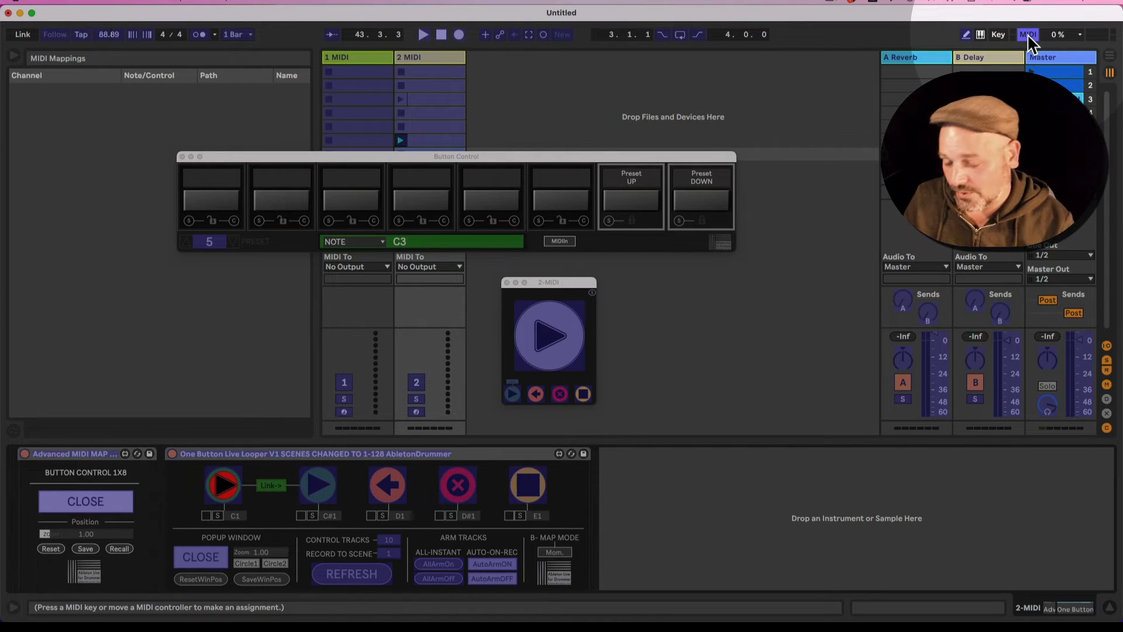
left_click(1027, 34)
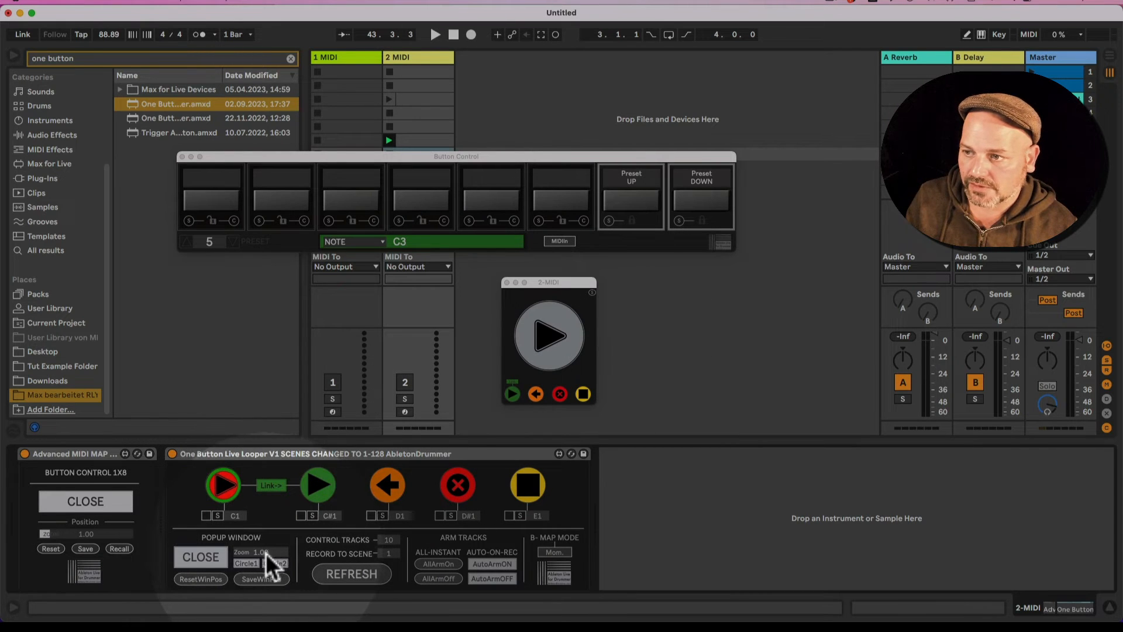
left_click_drag(266, 552, 266, 541)
left_click_drag(583, 283, 545, 261)
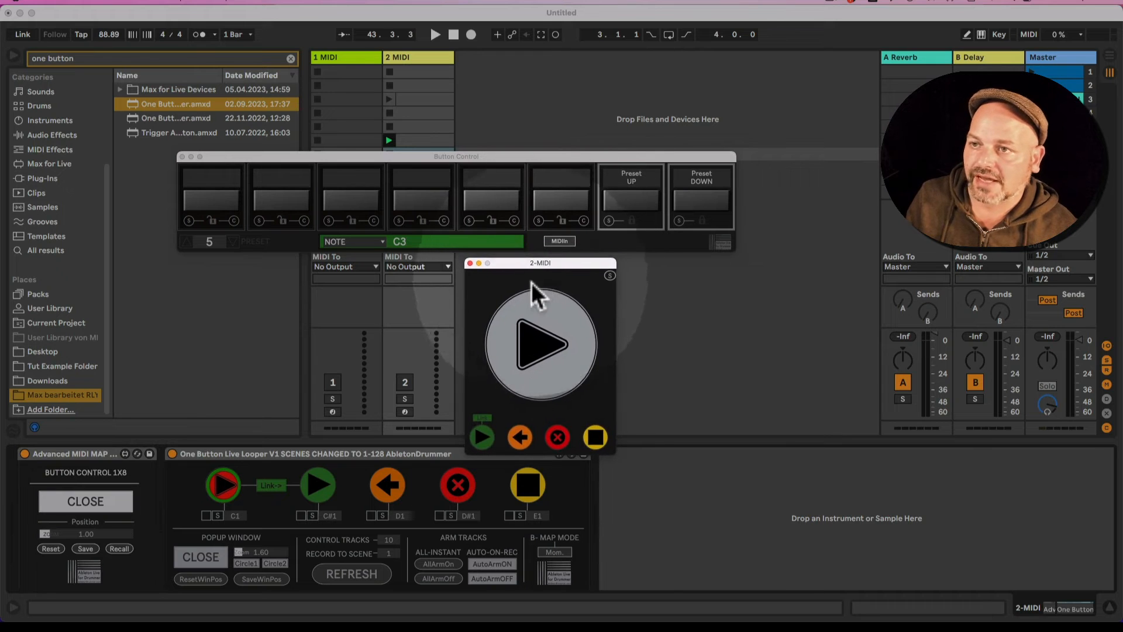
- Add six MIDI tracks after the 2 MIDI track and refresh the One Button Live Looper
left_click(413, 55)
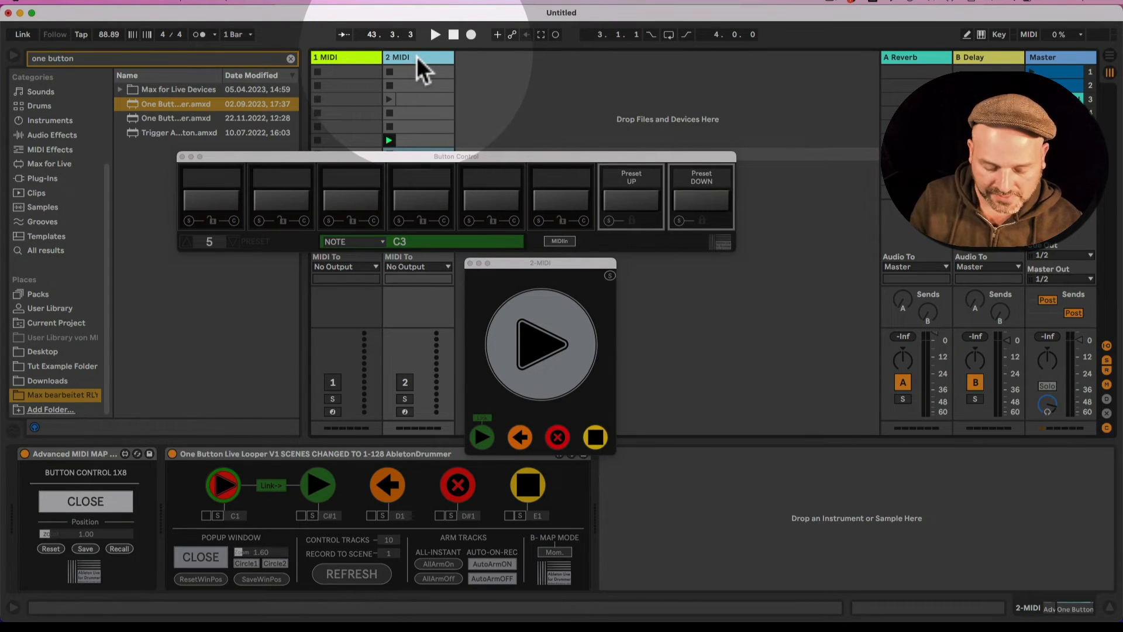
key("shift+super+t")
key("shift+super+t")
key("shift+super+t")
key("shift+super+t")
key("shift+super+t")
key("shift+super+t")
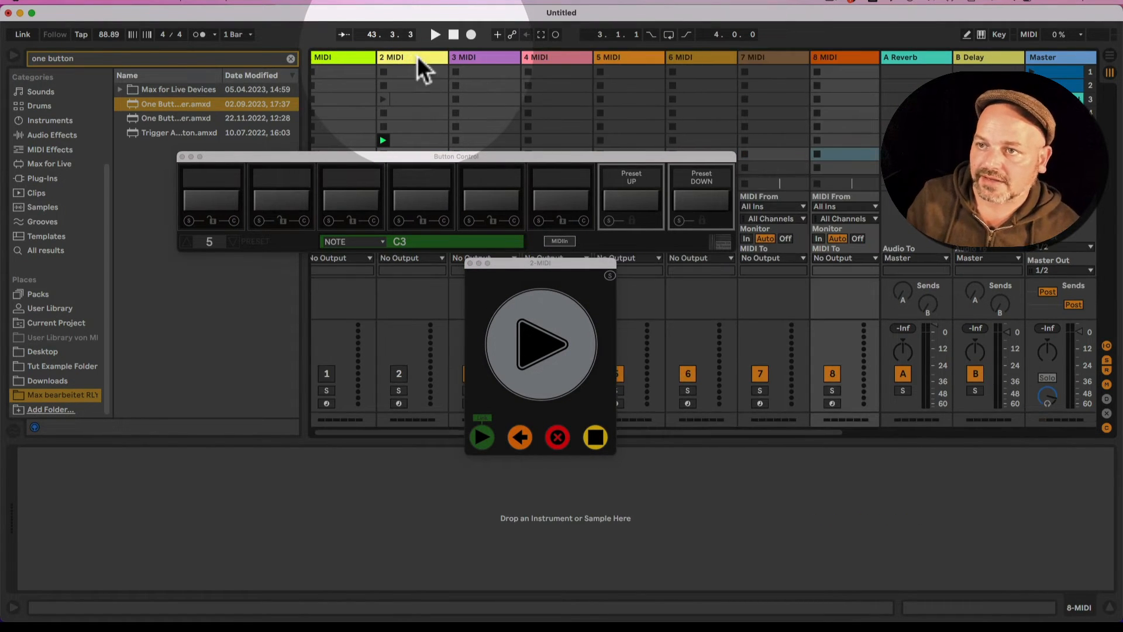
left_click(416, 56)
left_click(372, 576)
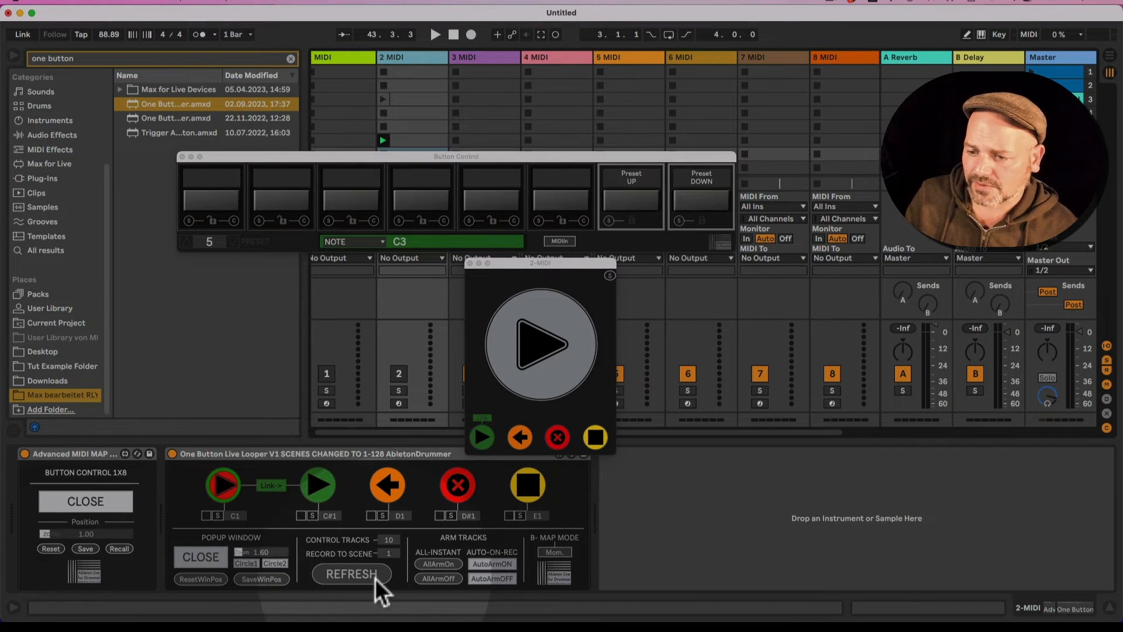
- Test the looper by recording and looping a clip on the 3 MIDI track, and clear the recording
left_click(550, 383)
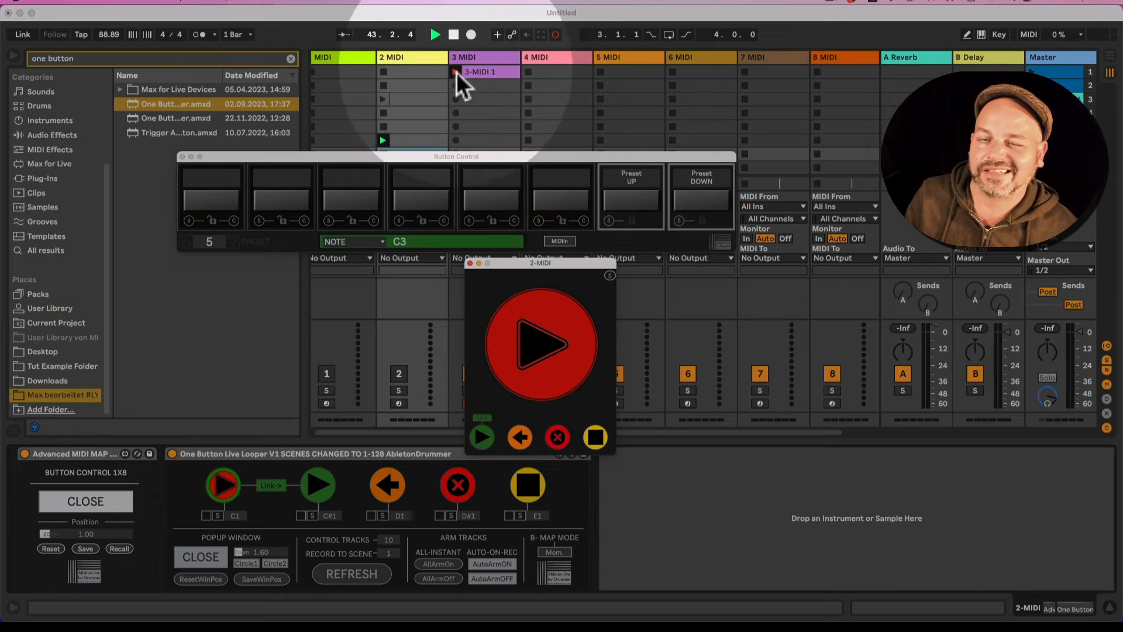
left_click(539, 375)
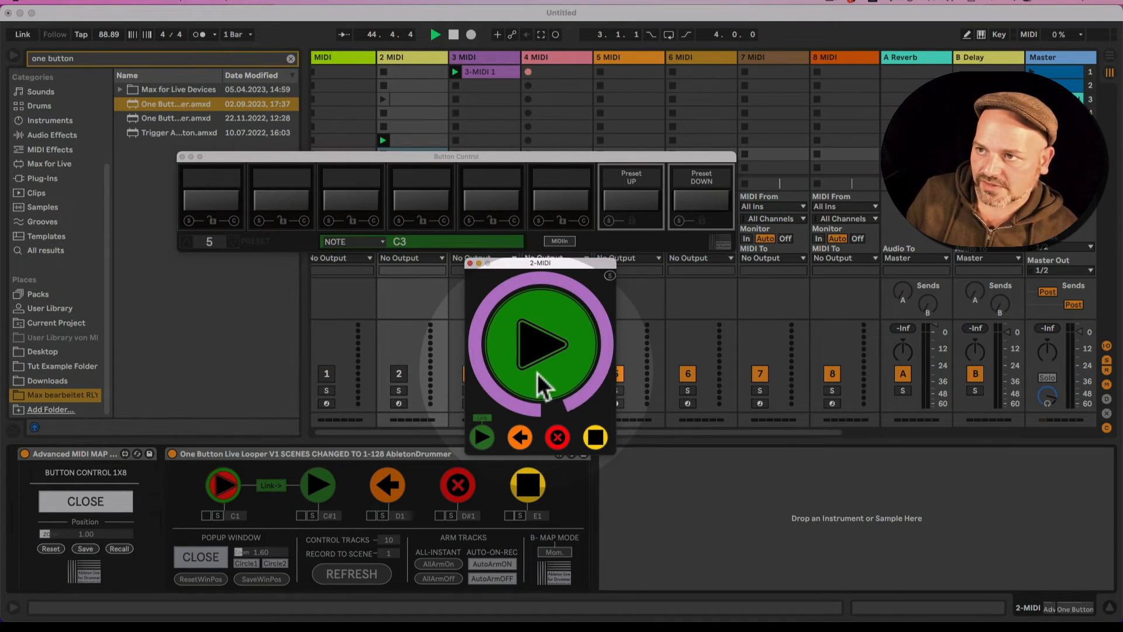
left_click(553, 447)
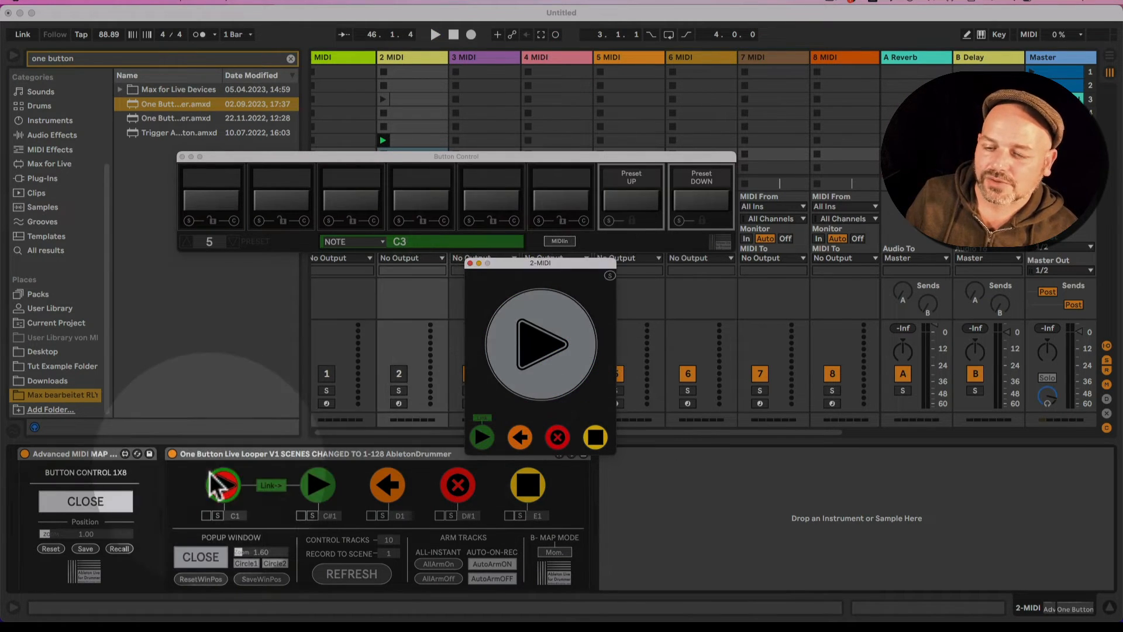
- Assign note C3 to the first button of preset 5 and learn C3 as the looper's record/play trigger note
left_click(216, 517)
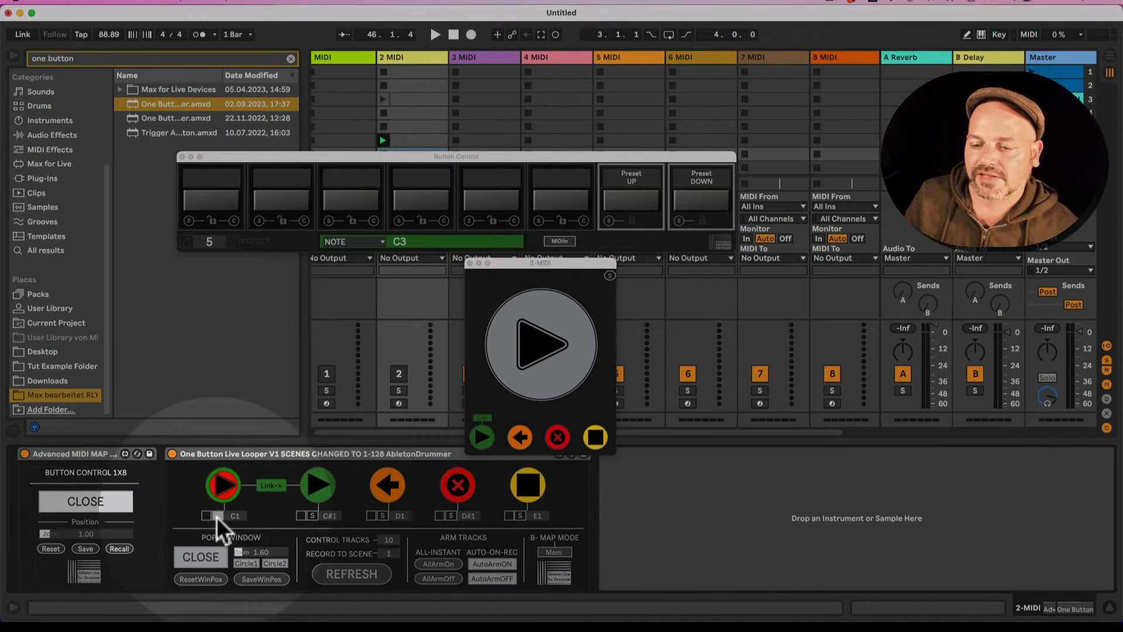
left_click(216, 518)
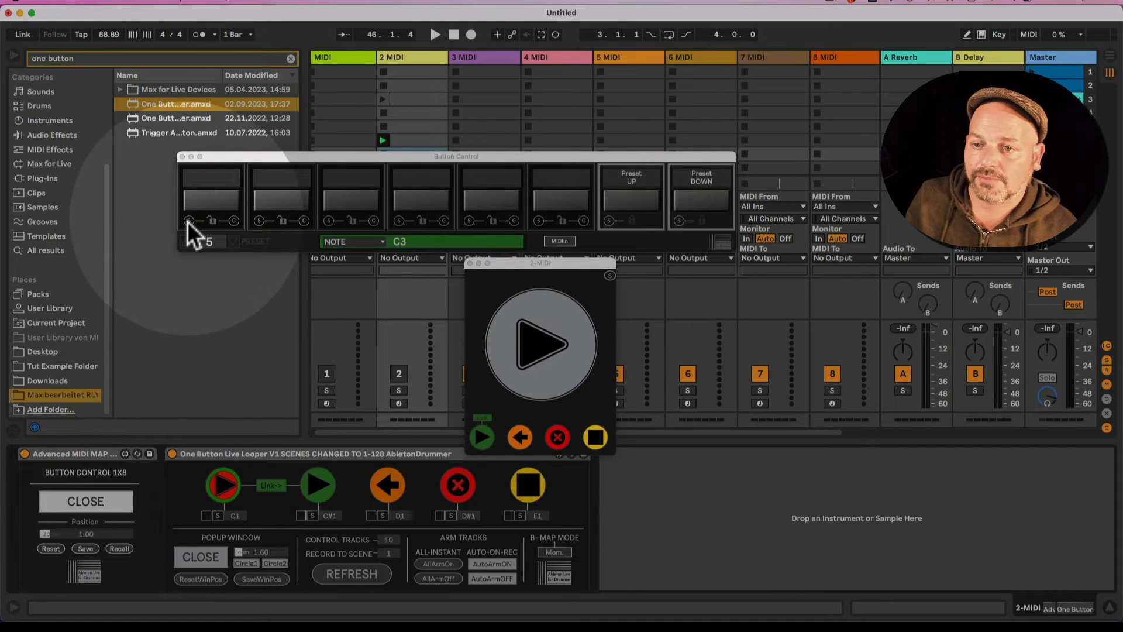
left_click(187, 221)
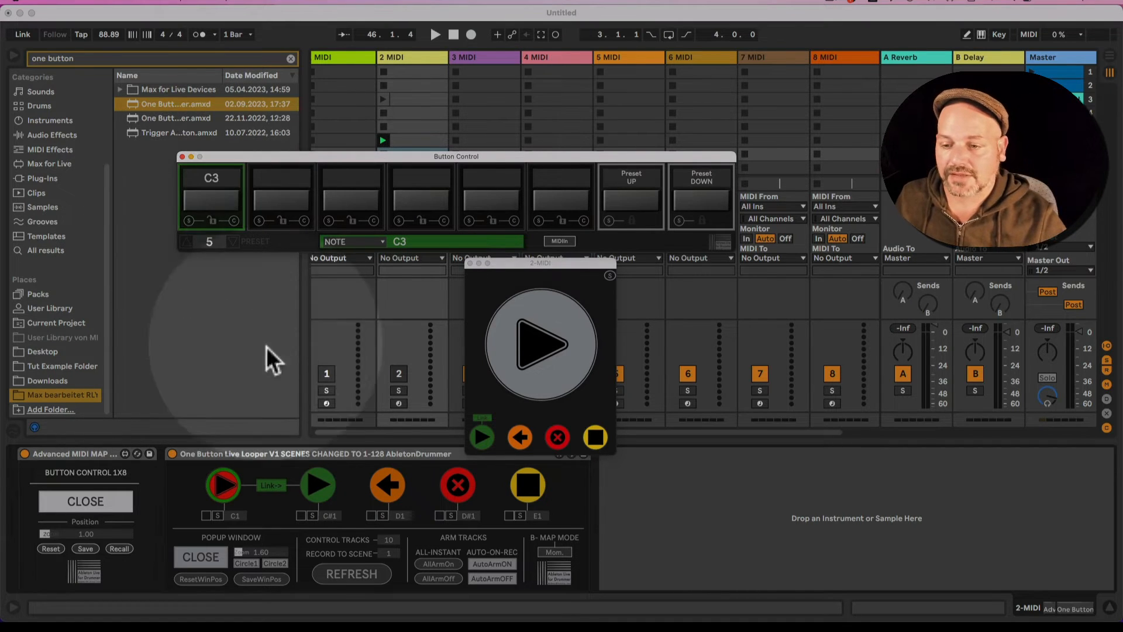
left_click(216, 517)
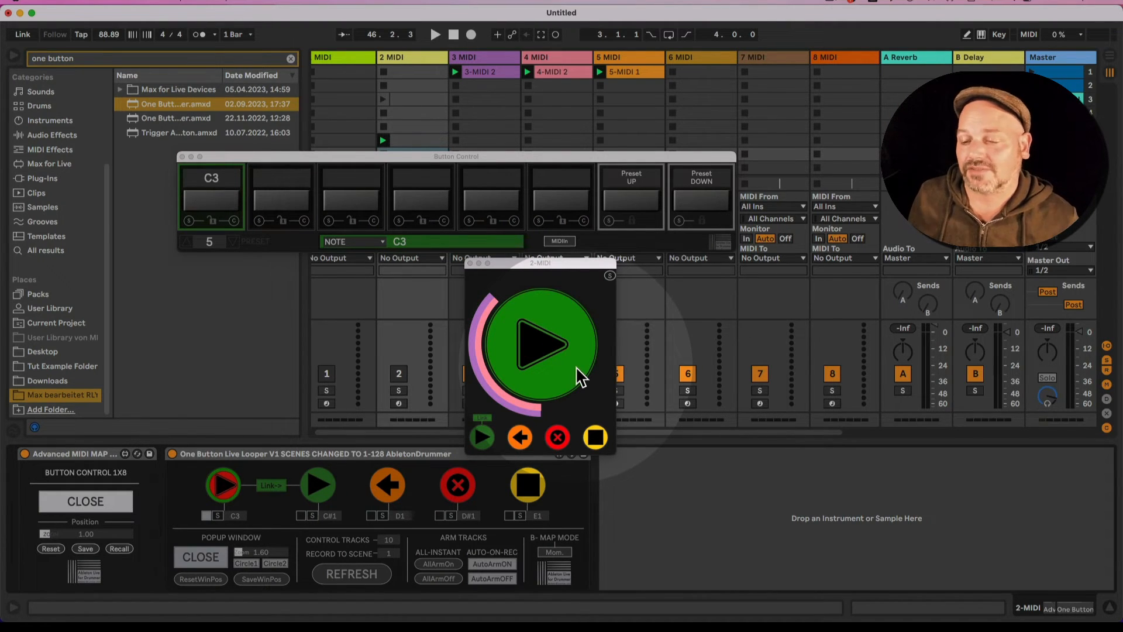
- Shift the looper's popup window slightly and delete the One Button Live Looper from the 2 MIDI track
left_click(534, 264)
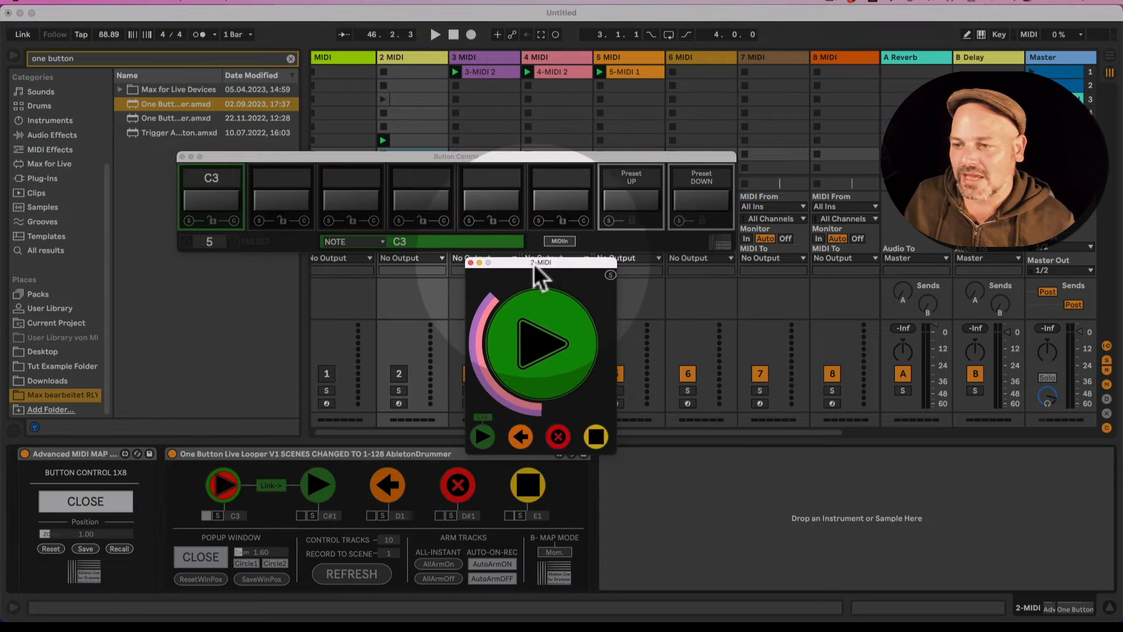
left_click_drag(533, 263, 538, 264)
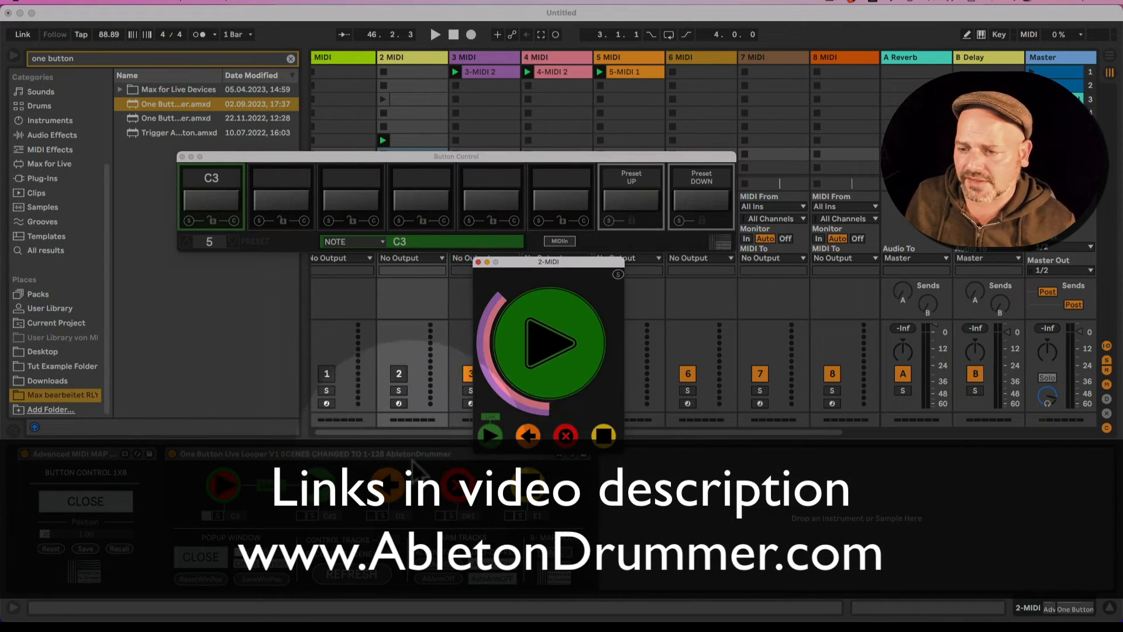
left_click(408, 466)
key("Delete")
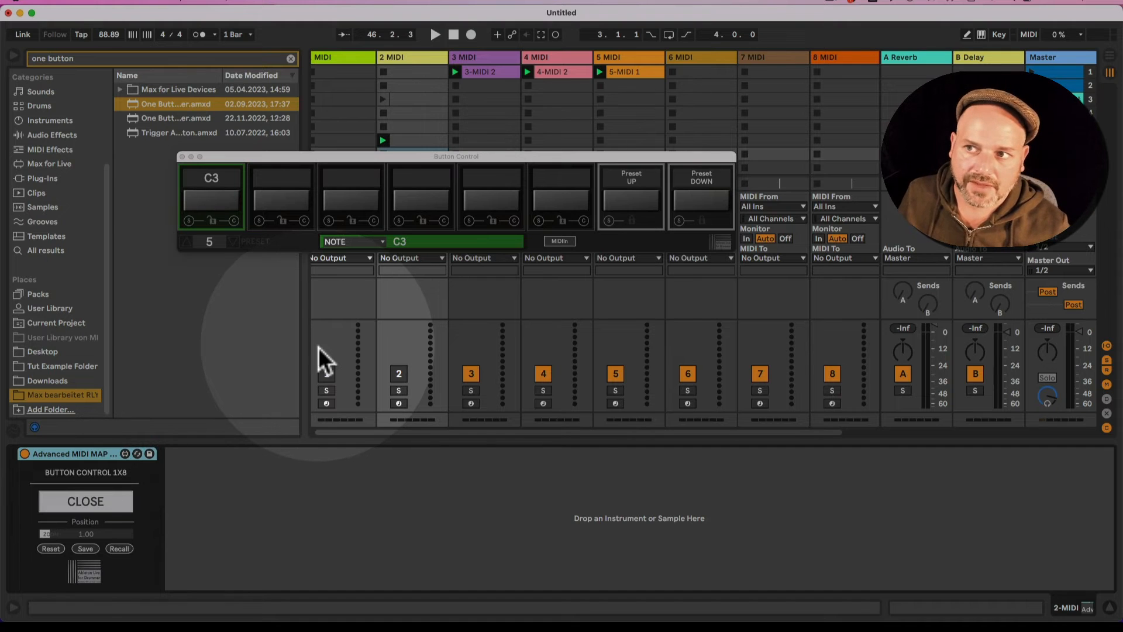
- Delete the tracks 3 MIDI through 8 MIDI and clear the C3 assignment from the first button
left_click(483, 62)
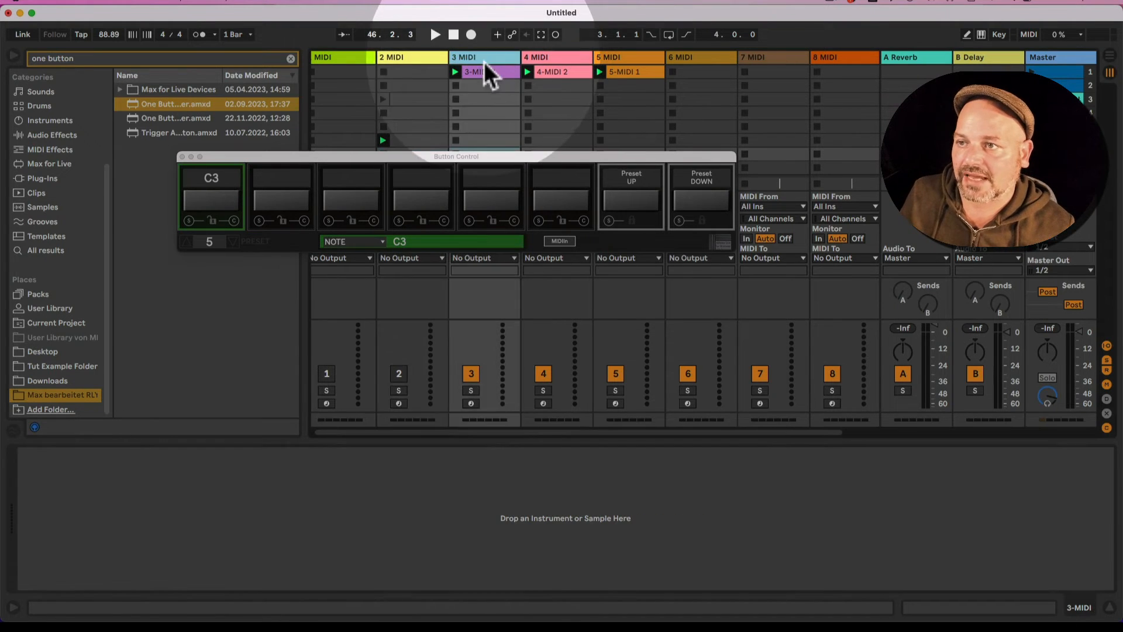
left_click_drag(516, 433, 687, 432)
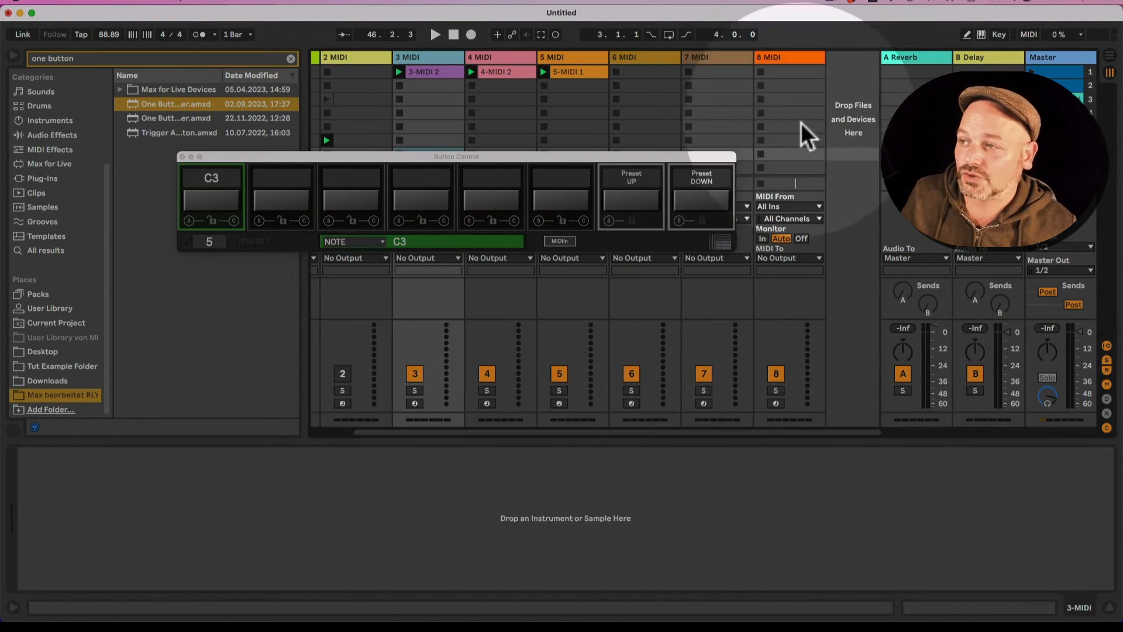
left_click(777, 58, "shift")
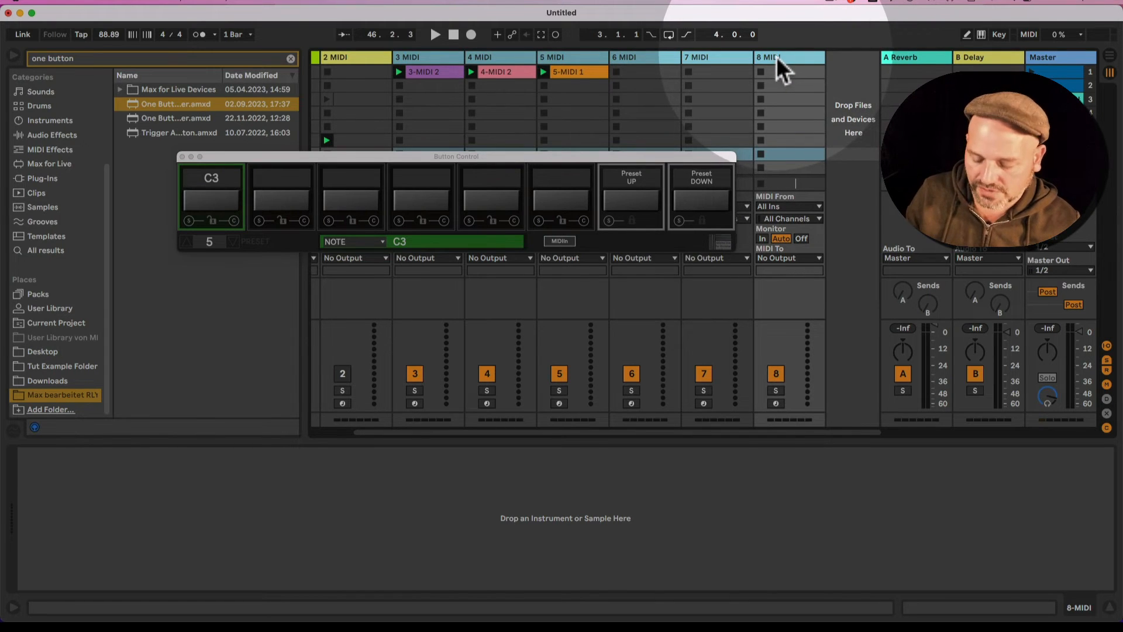
key("Delete")
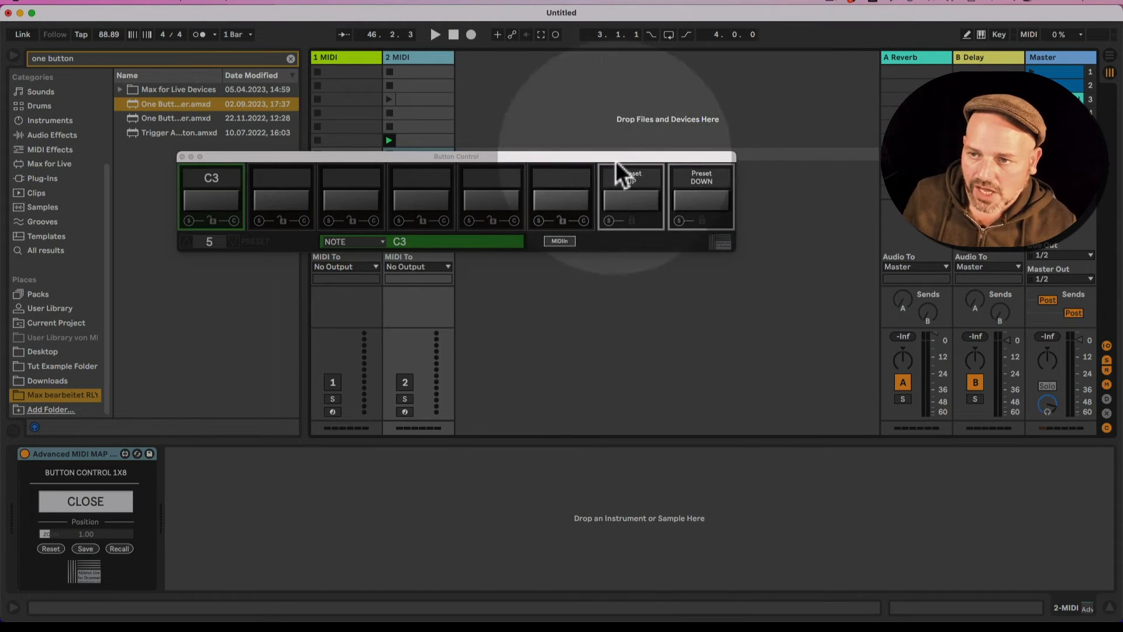
left_click(234, 221)
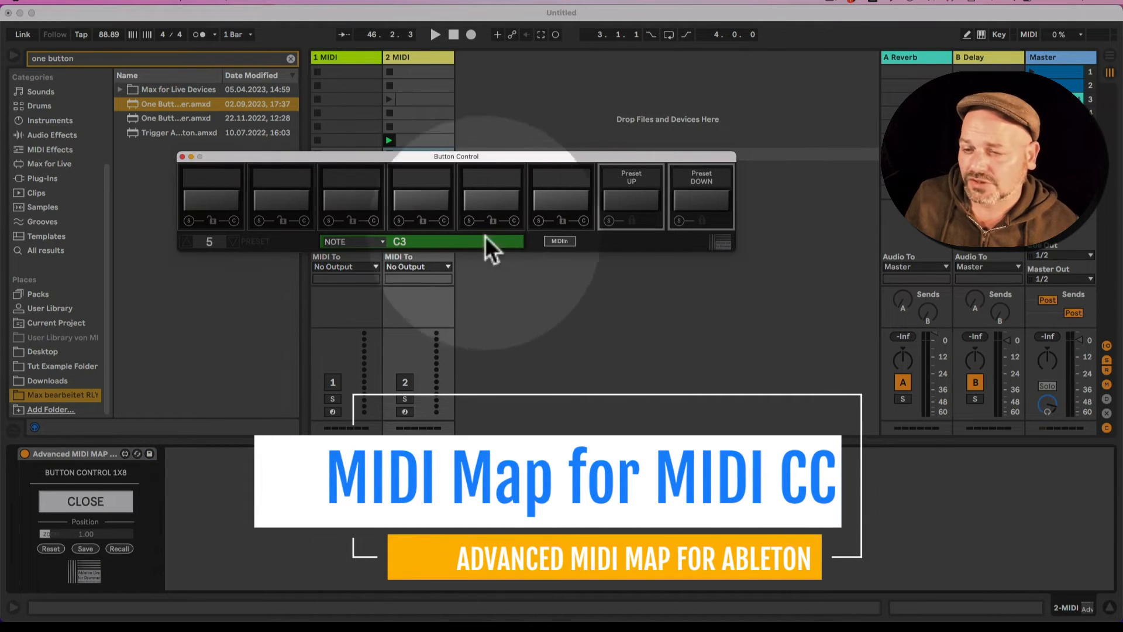
- Switch the Button Control window to its MIDI input mapping view
left_click(363, 245)
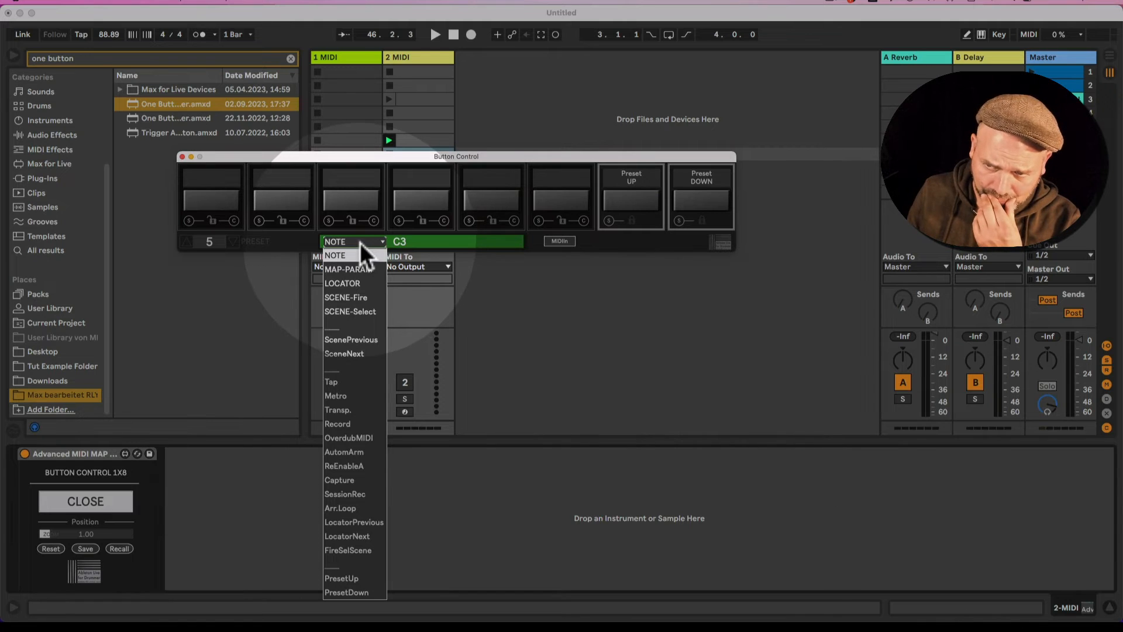
left_click(360, 242)
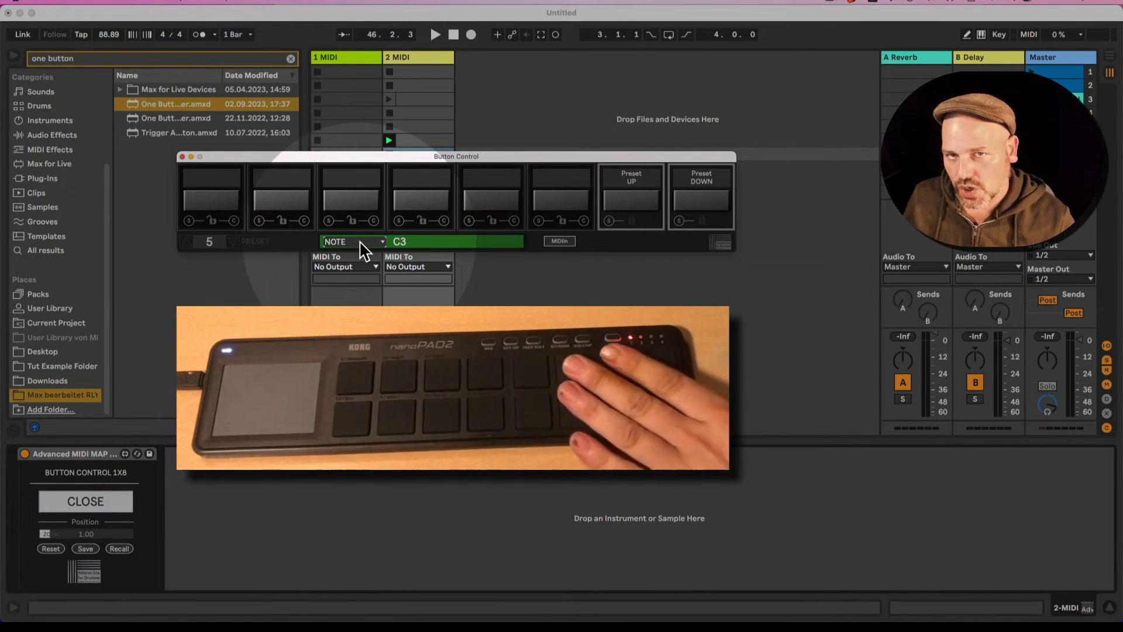
left_click(560, 241)
left_click(562, 243)
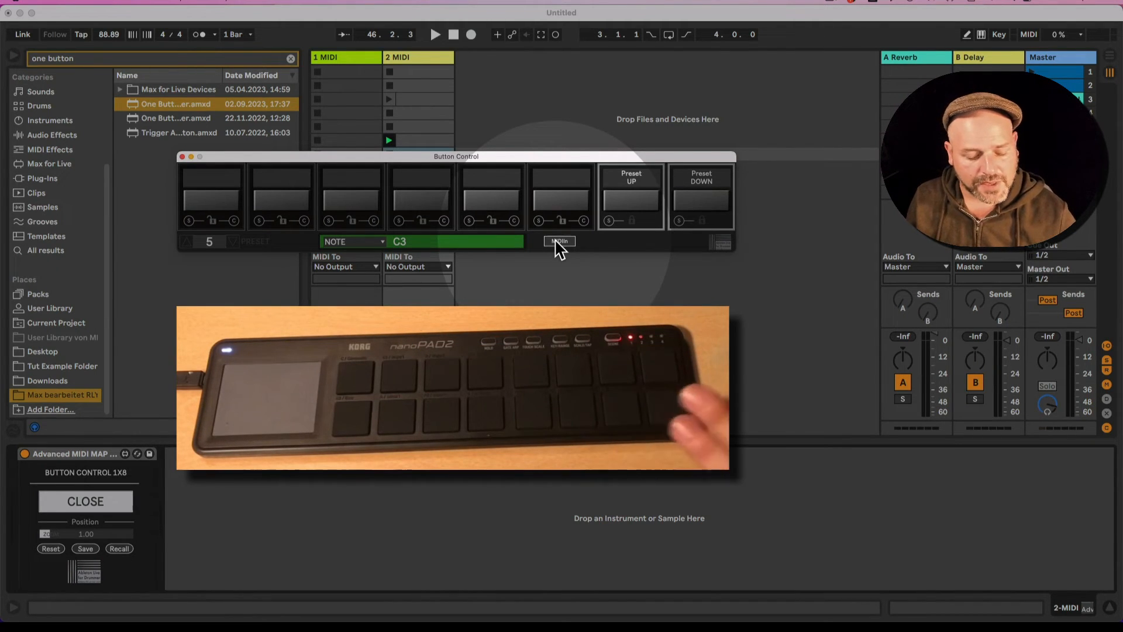
left_click(560, 240)
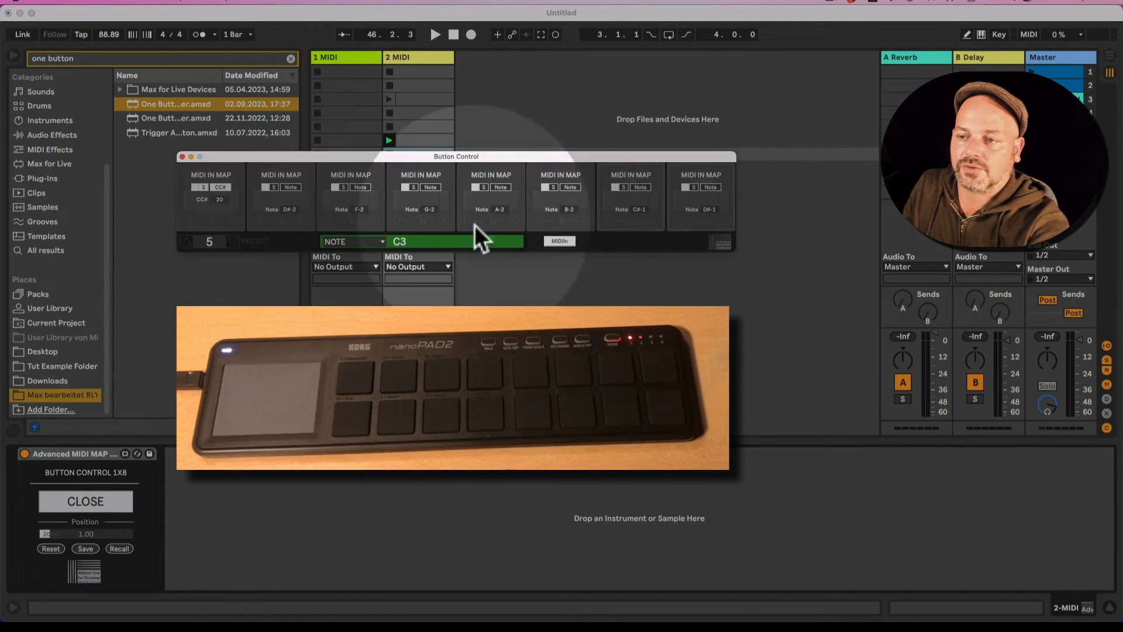
- Set the 2 MIDI track's MIDI input to All Ins and toggle the second button's input type to CC# and back to Note
left_click_drag(433, 155, 413, 212)
left_click(413, 213)
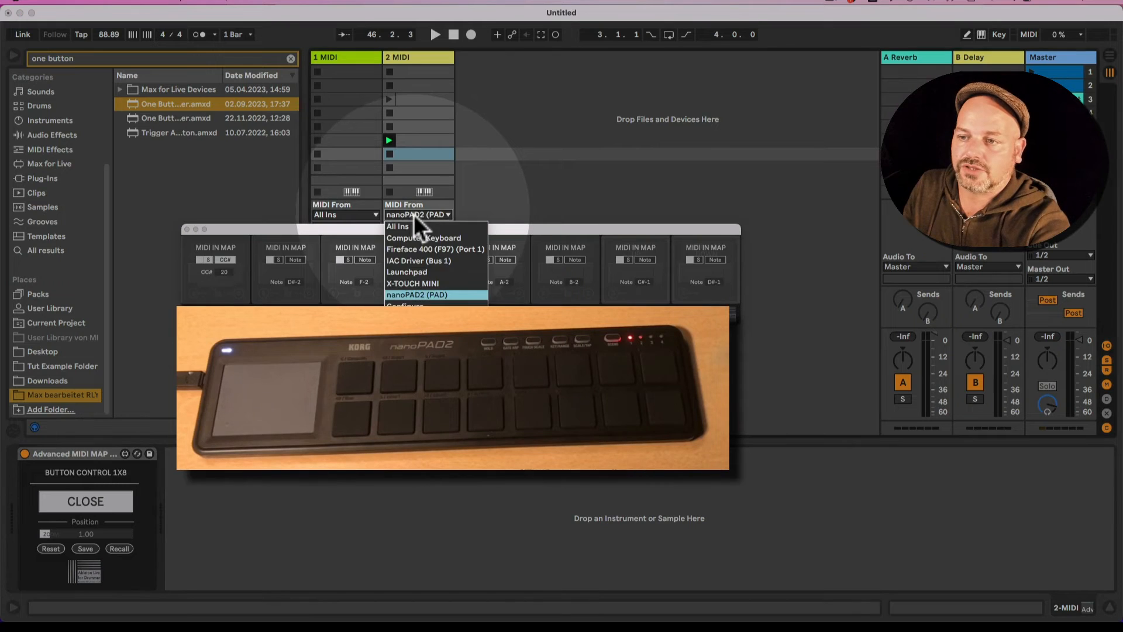
left_click(417, 225)
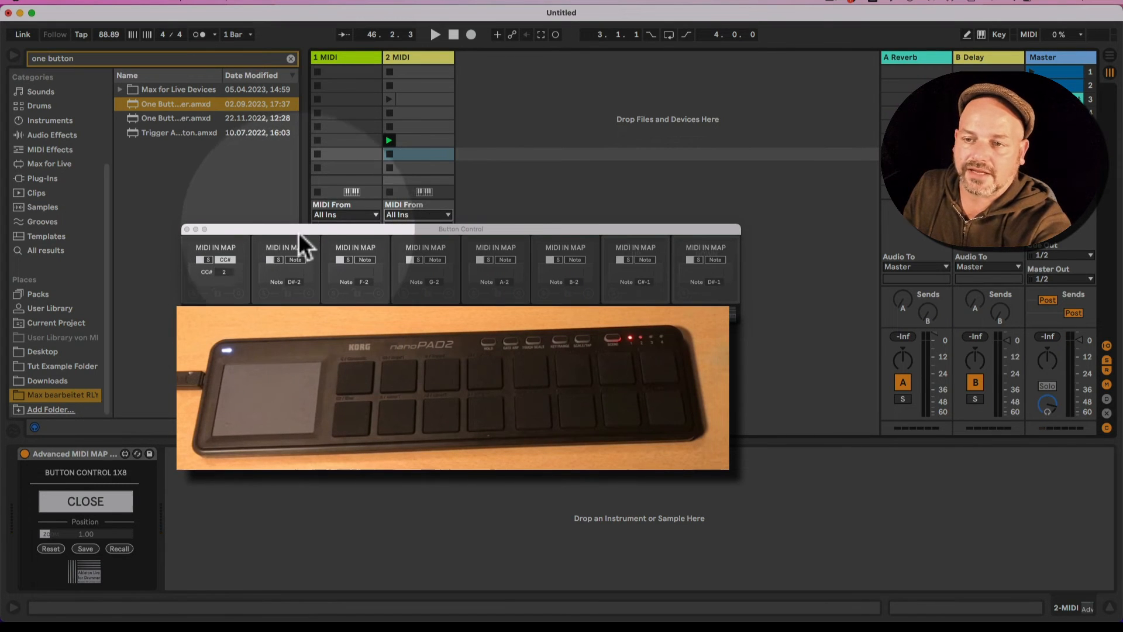
left_click_drag(298, 233, 285, 166)
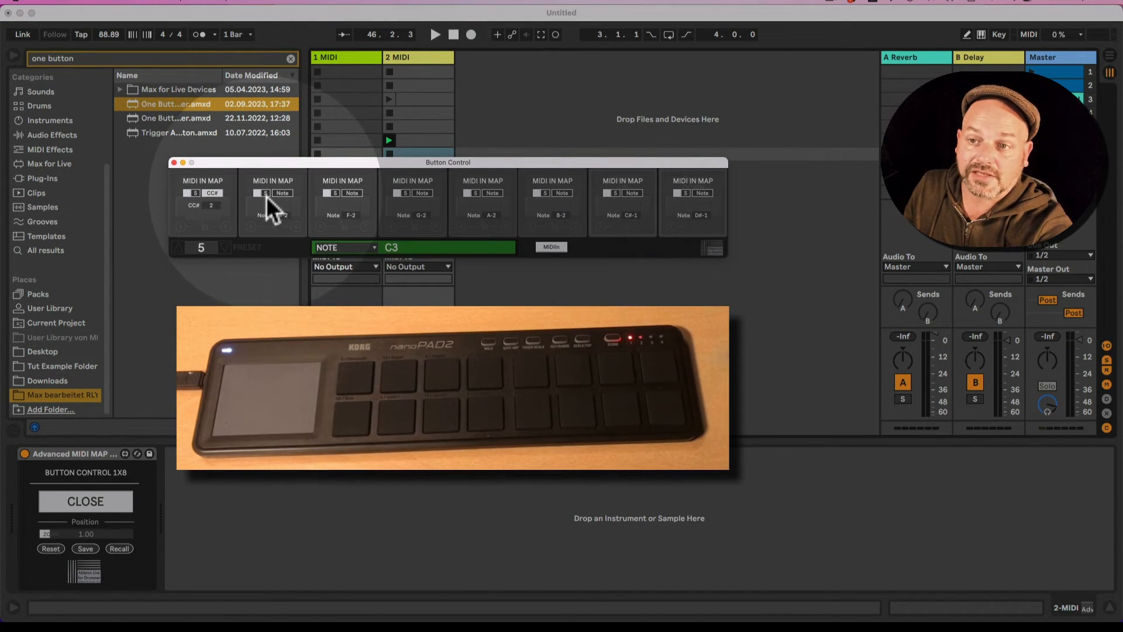
left_click(282, 193)
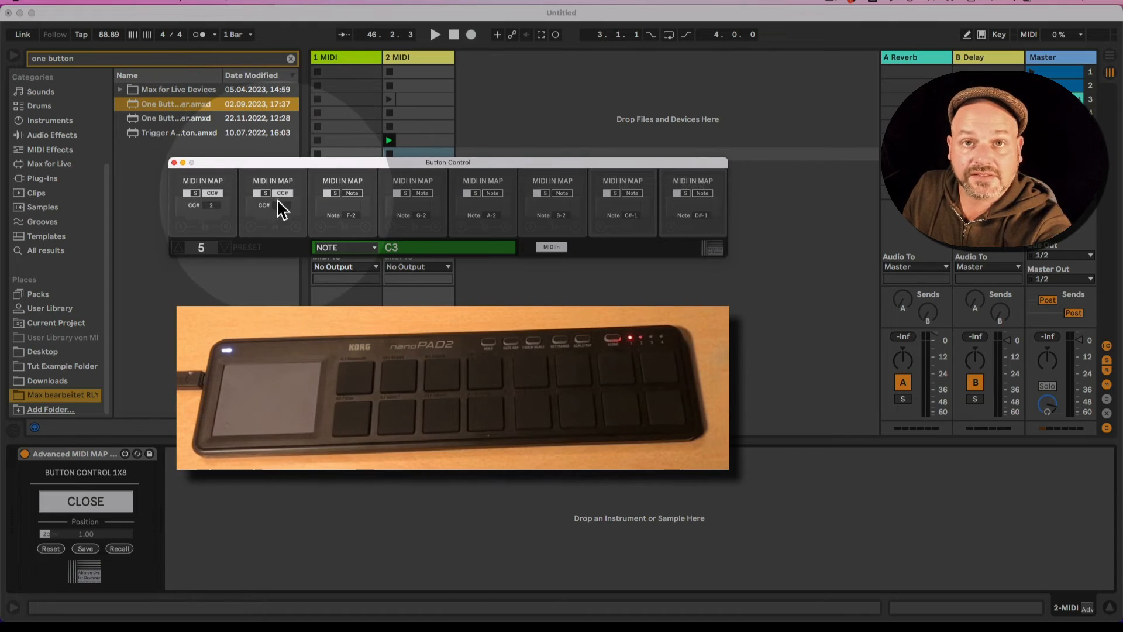
left_click(285, 193)
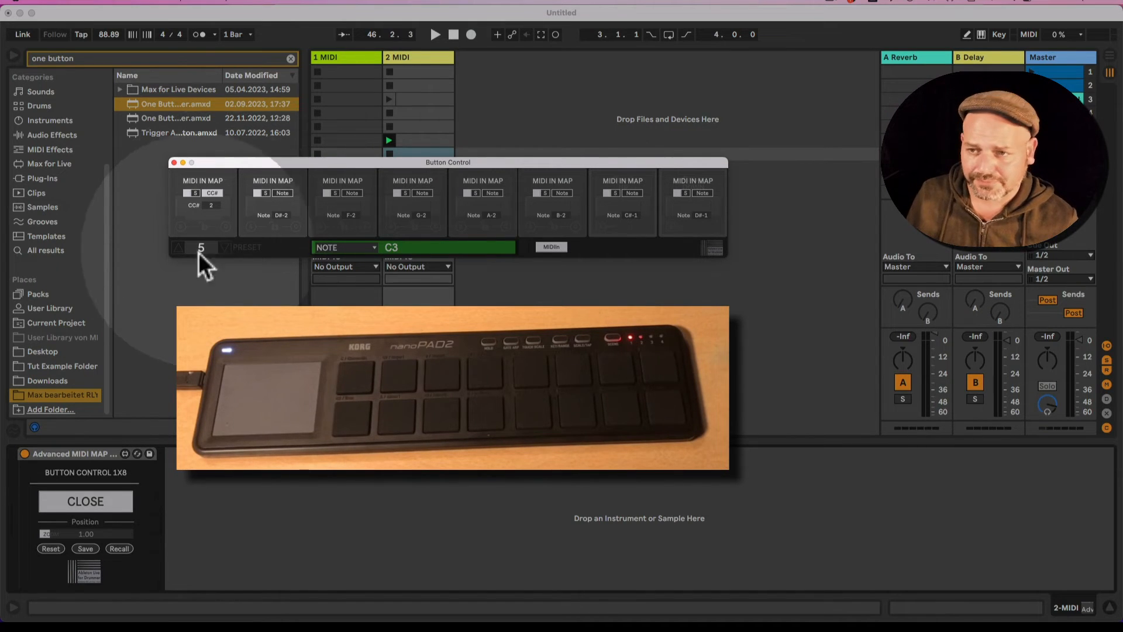
- Examine the incoming MIDI messages in the 1 MIDI track's PopUp MIDI Monitor, clearing its list before closing its window
left_click(348, 57)
left_click(54, 498)
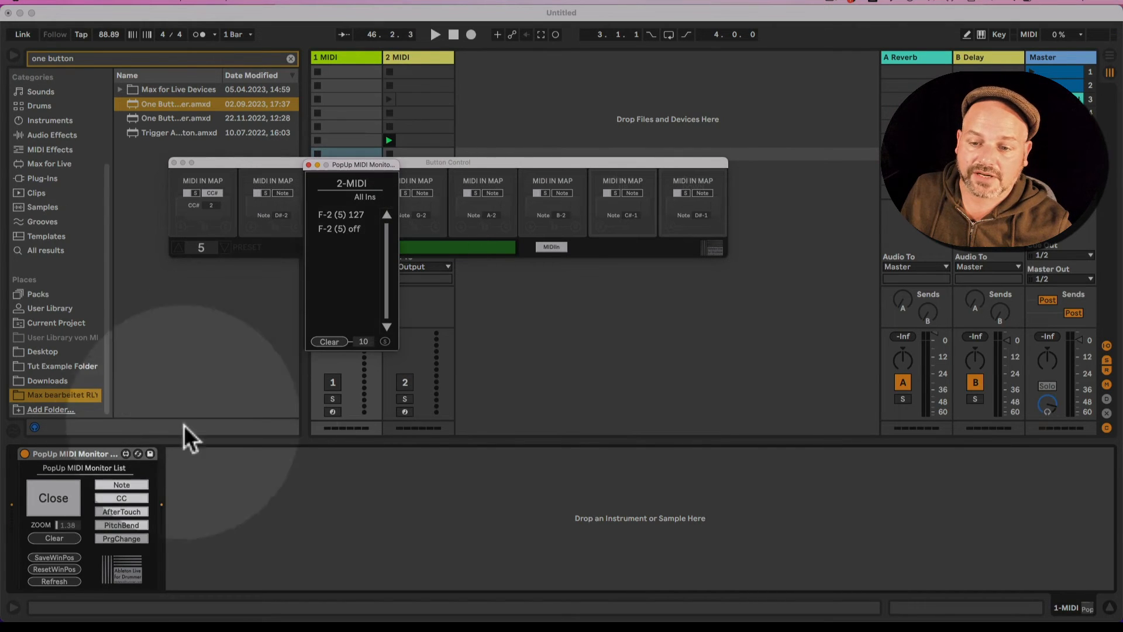
left_click(56, 538)
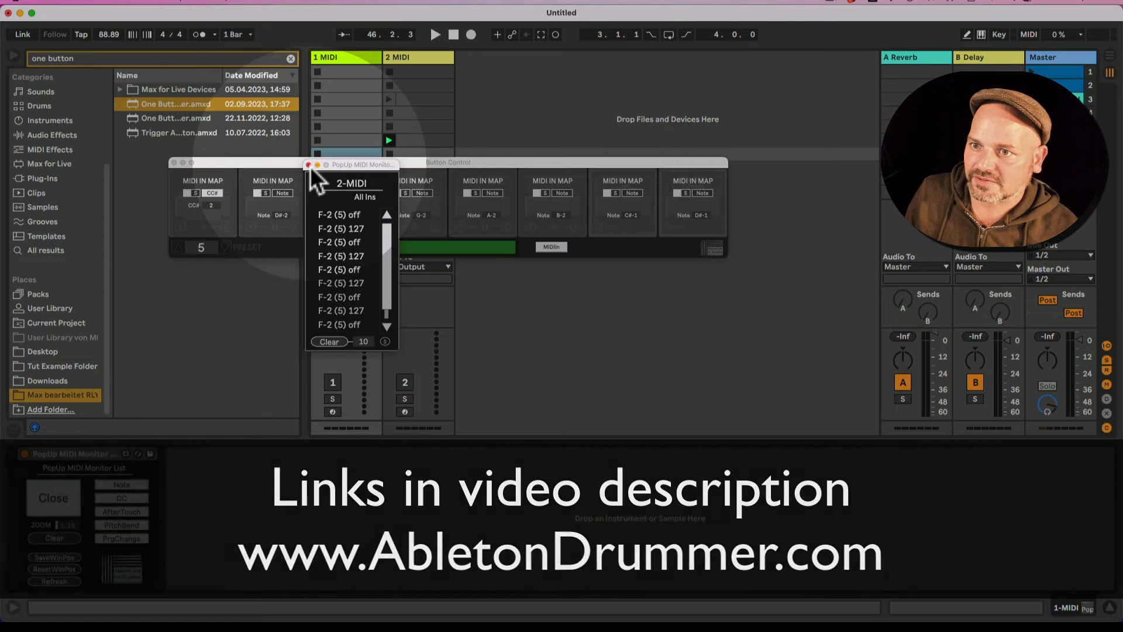
left_click(309, 165)
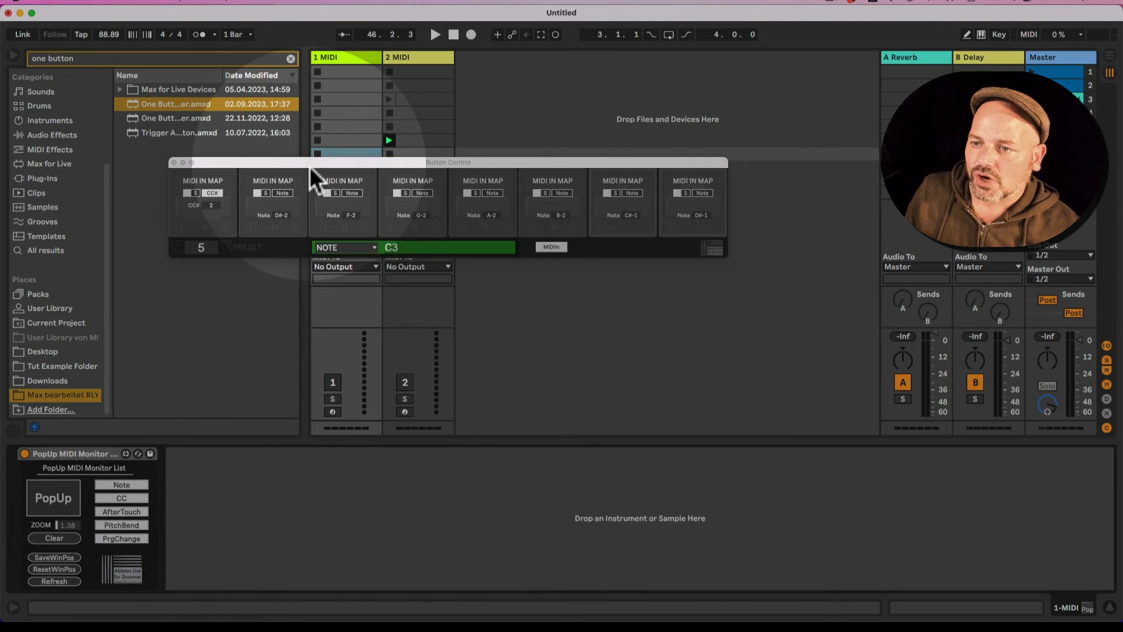
- Leave the MIDI input mapping view and unlock the Preset UP and Preset DOWN buttons
left_click(548, 246)
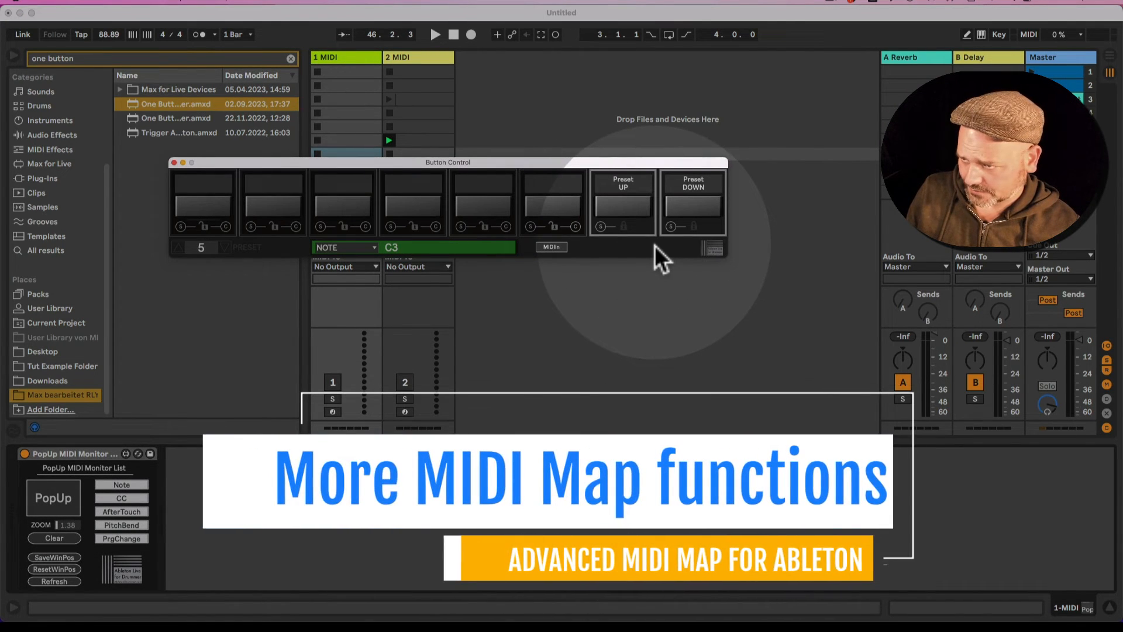
left_click(624, 227)
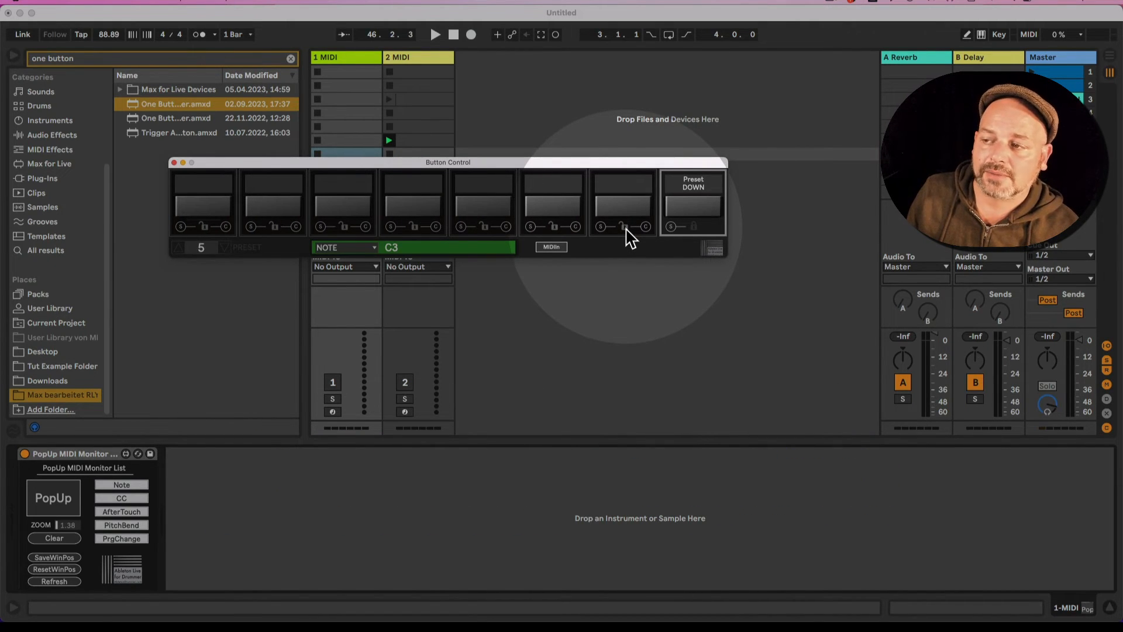
left_click(693, 227)
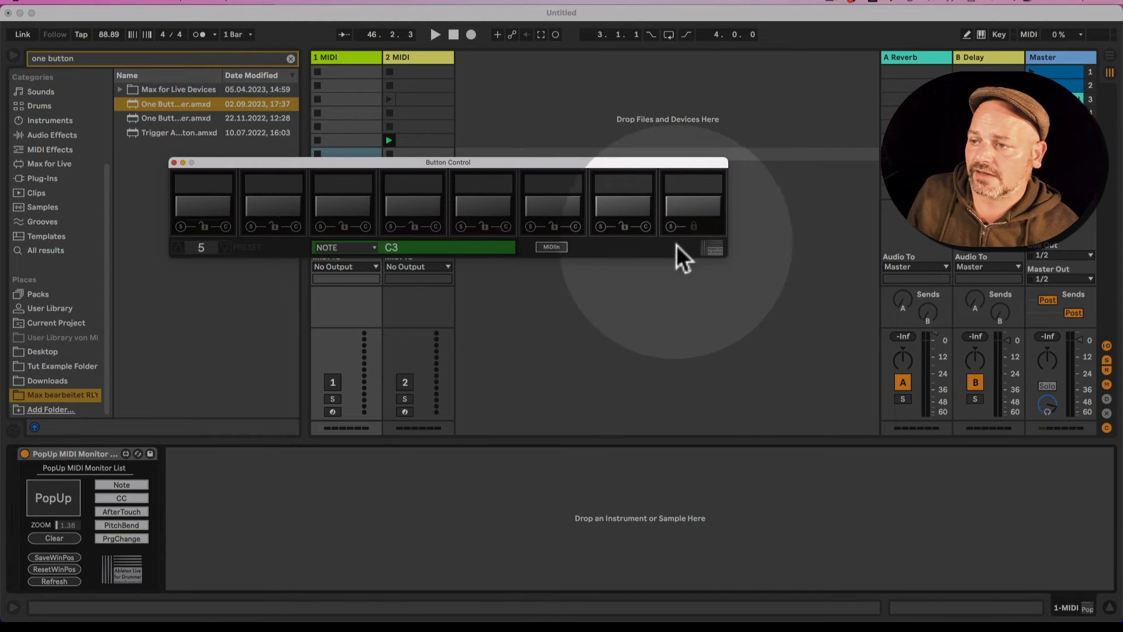
- Assign the Metro function to the eighth button of preset 5 and unlock that button
left_click(331, 249)
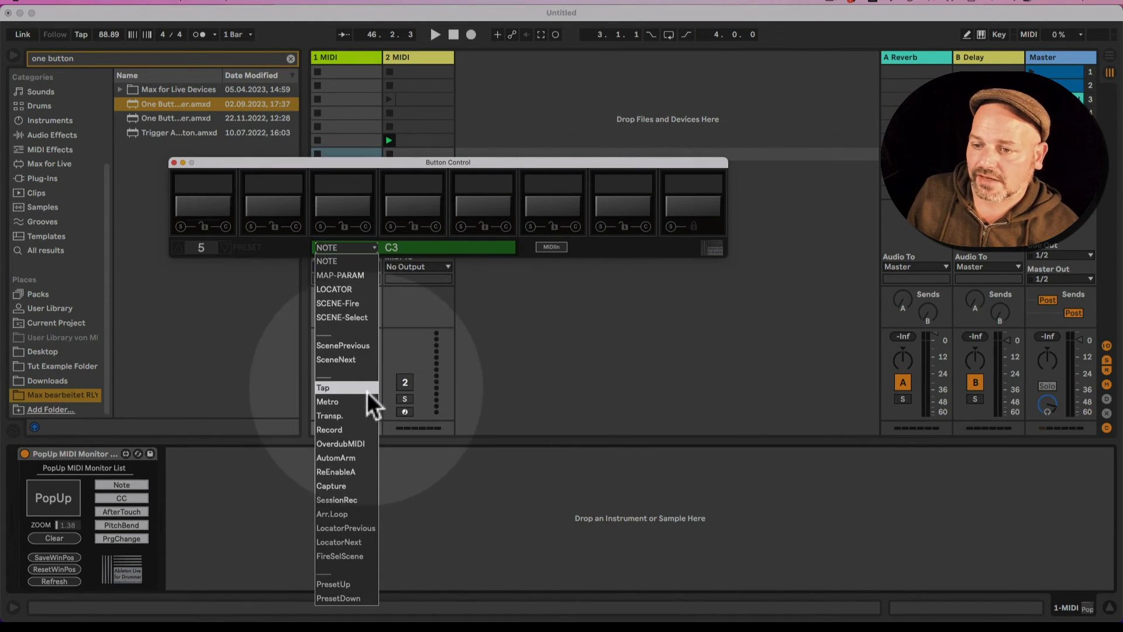
left_click(350, 401)
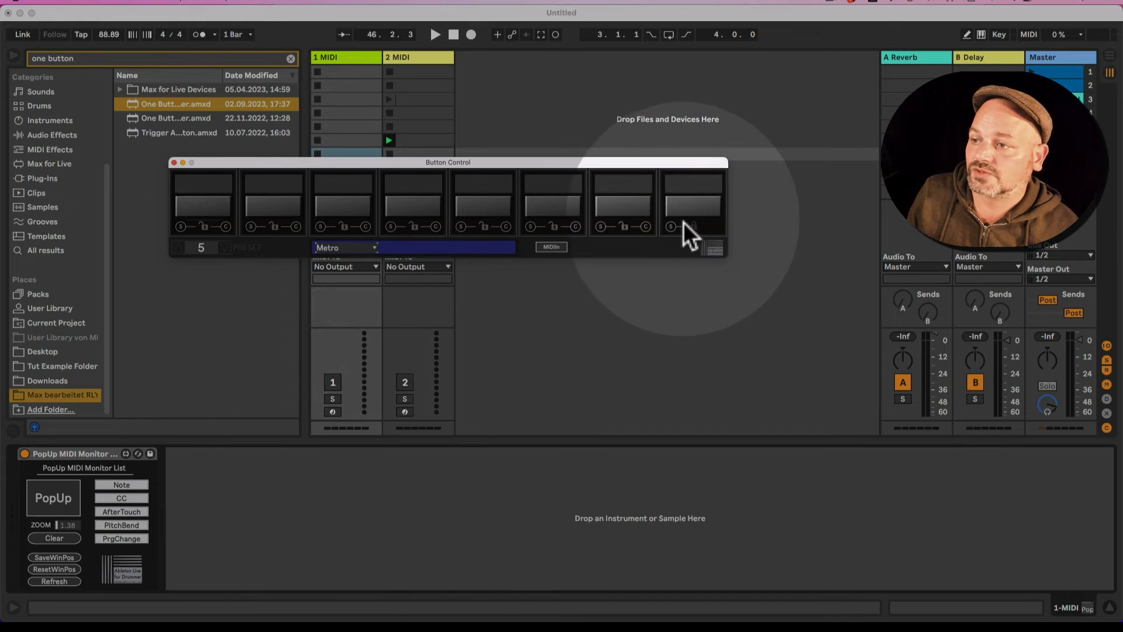
left_click(670, 230)
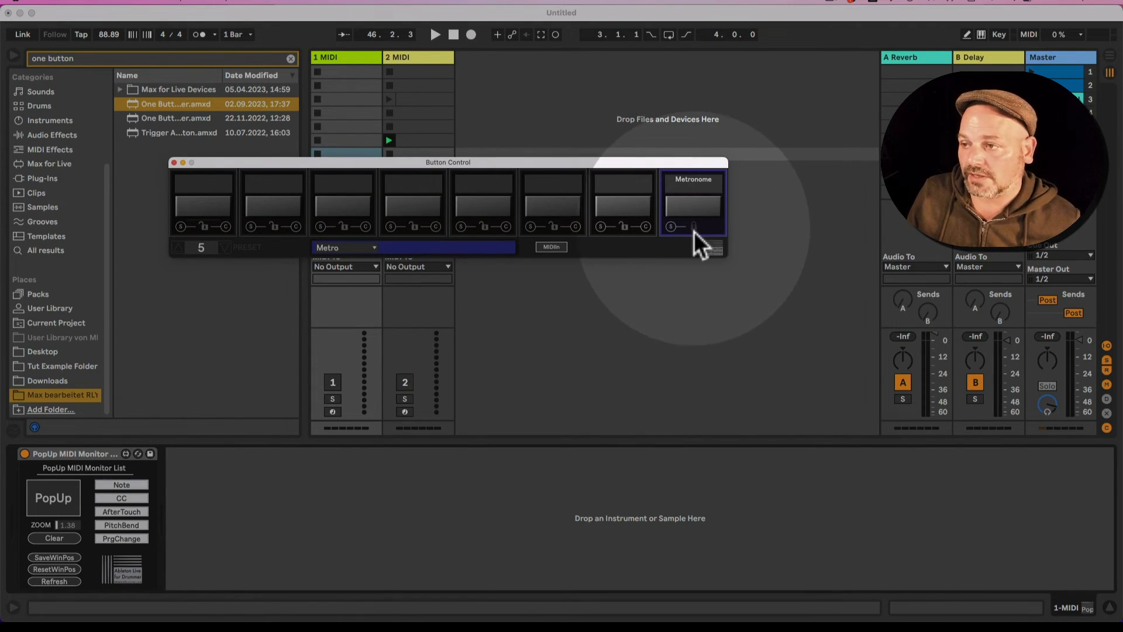
left_click(695, 230)
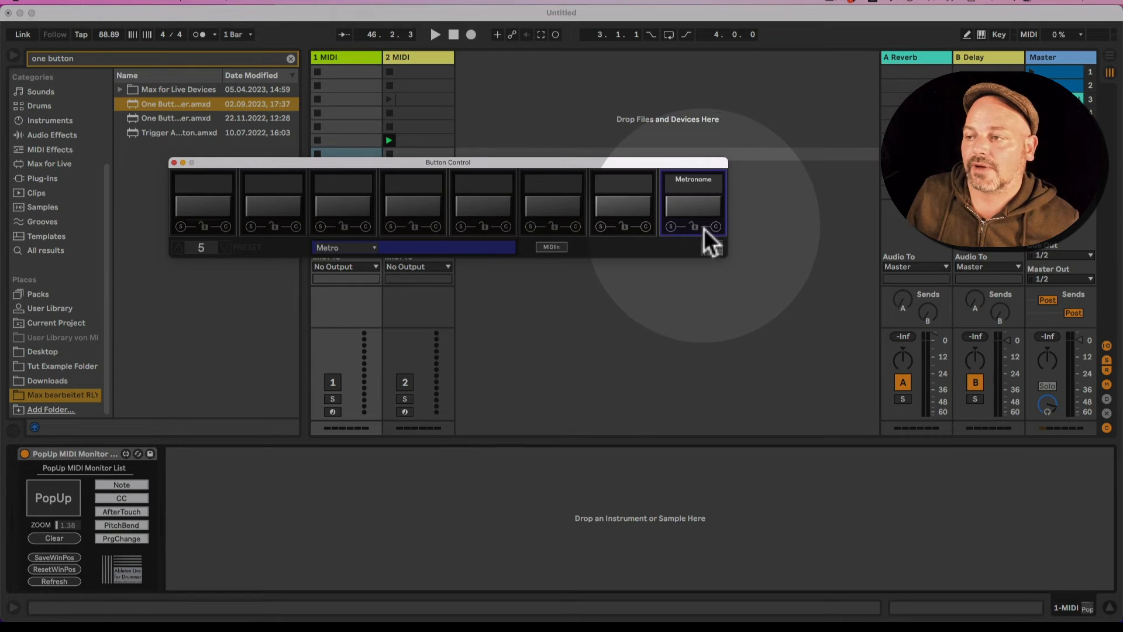
- Switch to preset 6, where the eighth button is assigned Metro and cleared again
left_click(175, 247)
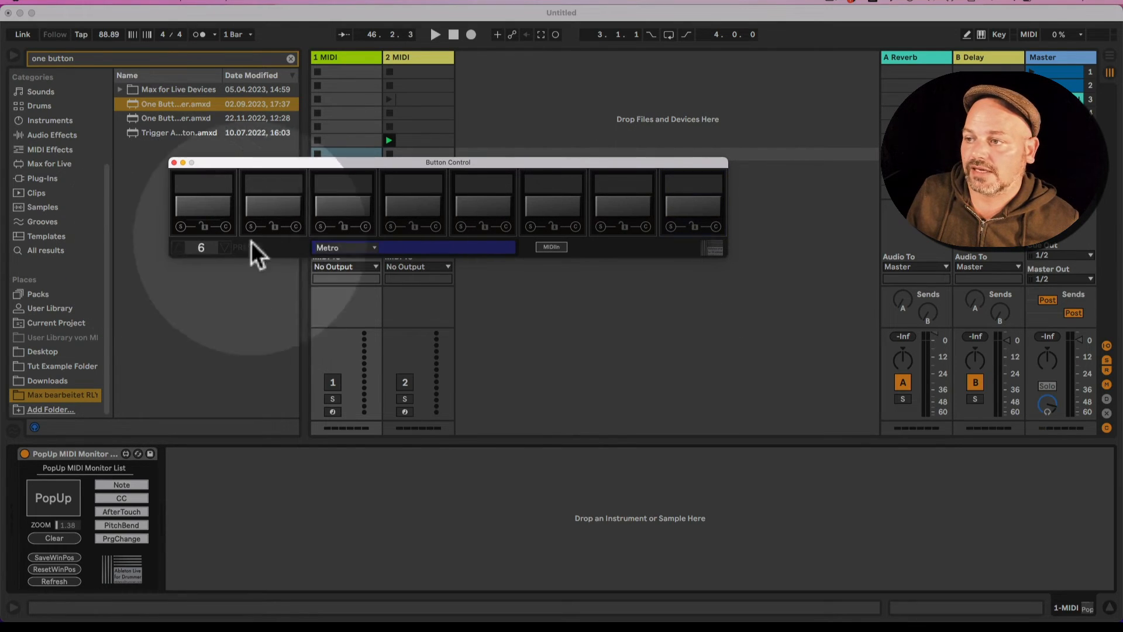
left_click(671, 227)
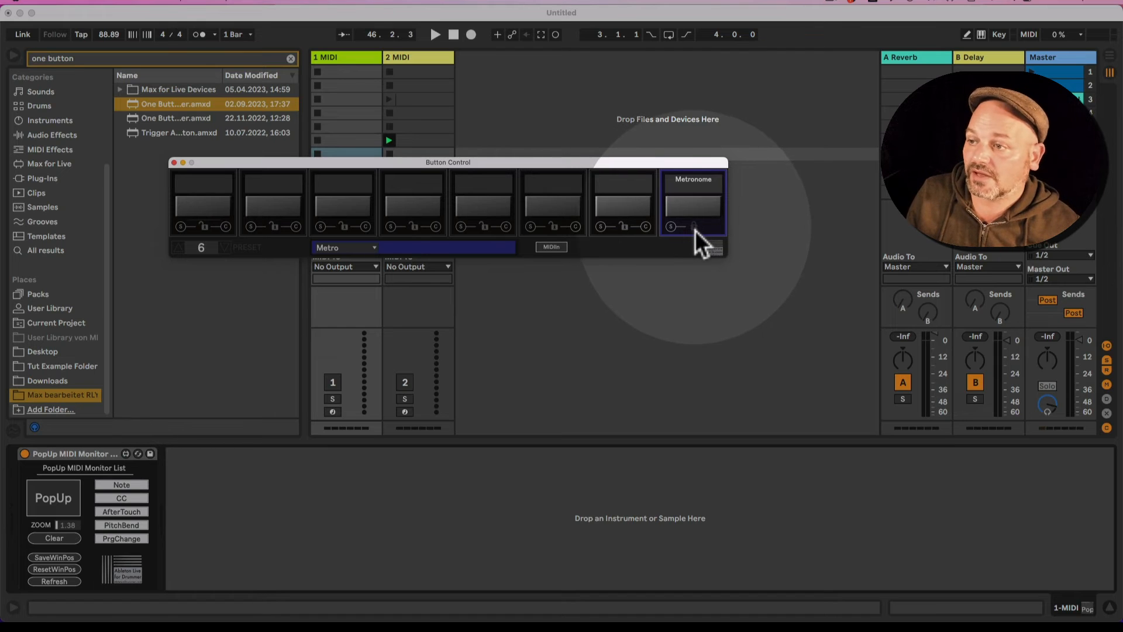
left_click(716, 227)
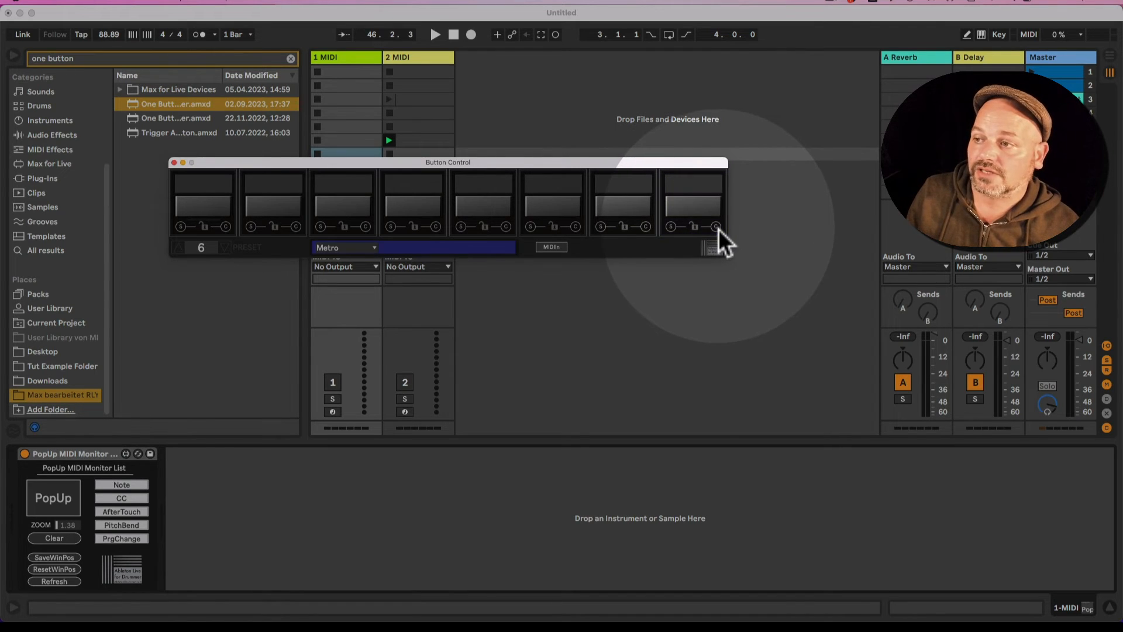
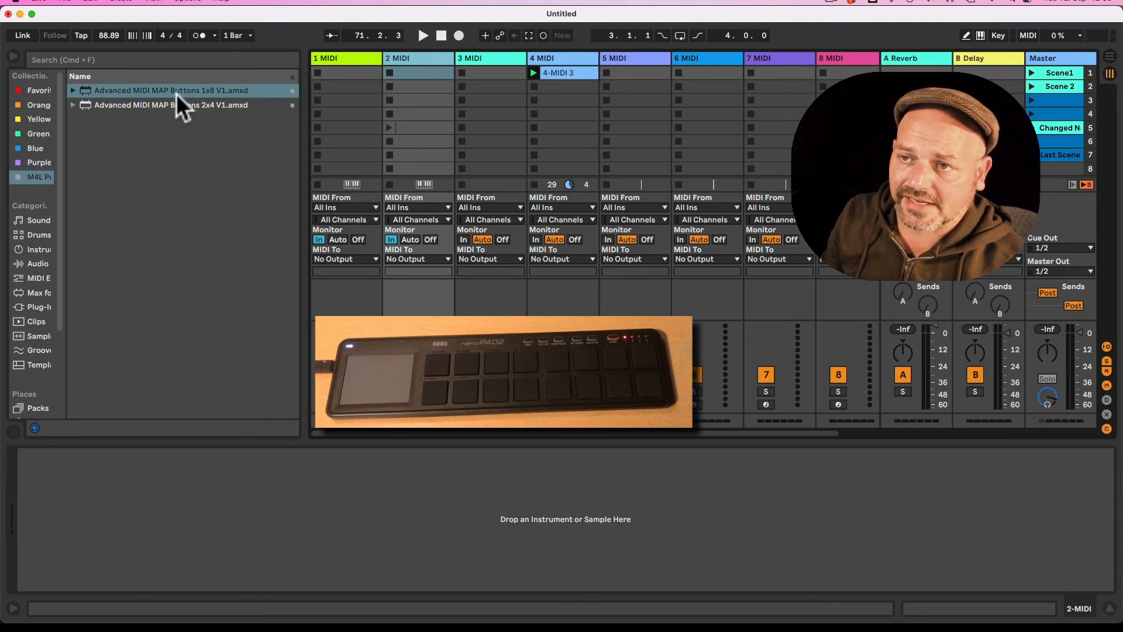
- Load two Advanced MIDI MAP Buttons 1x8 devices side by side on the 2 MIDI track
left_click_drag(177, 94, 415, 62)
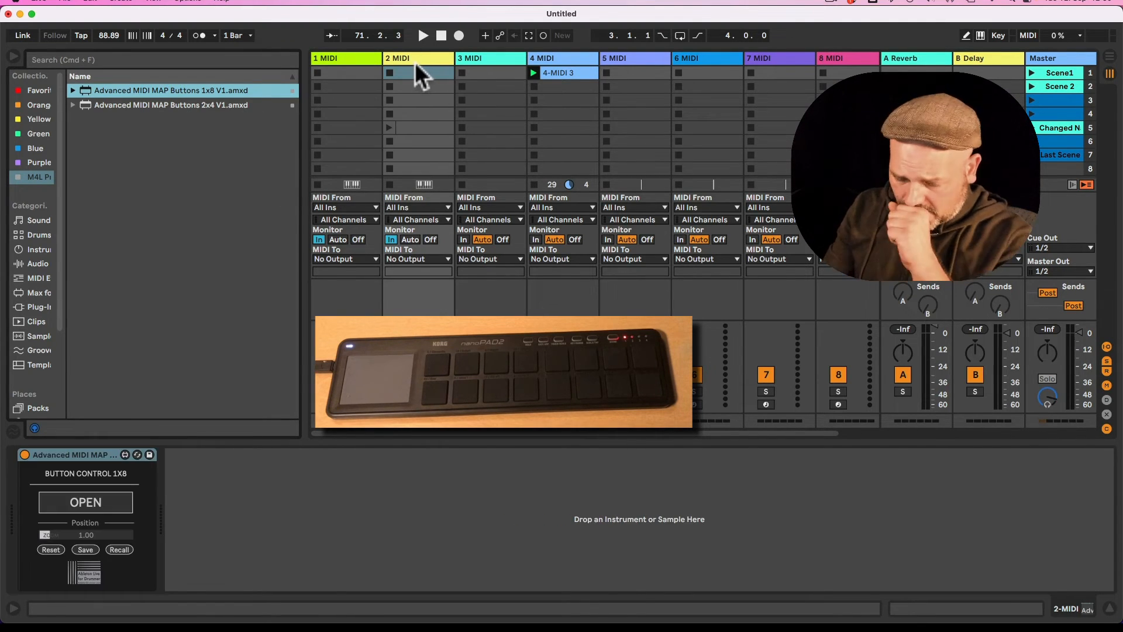
left_click(108, 506)
left_click(107, 507)
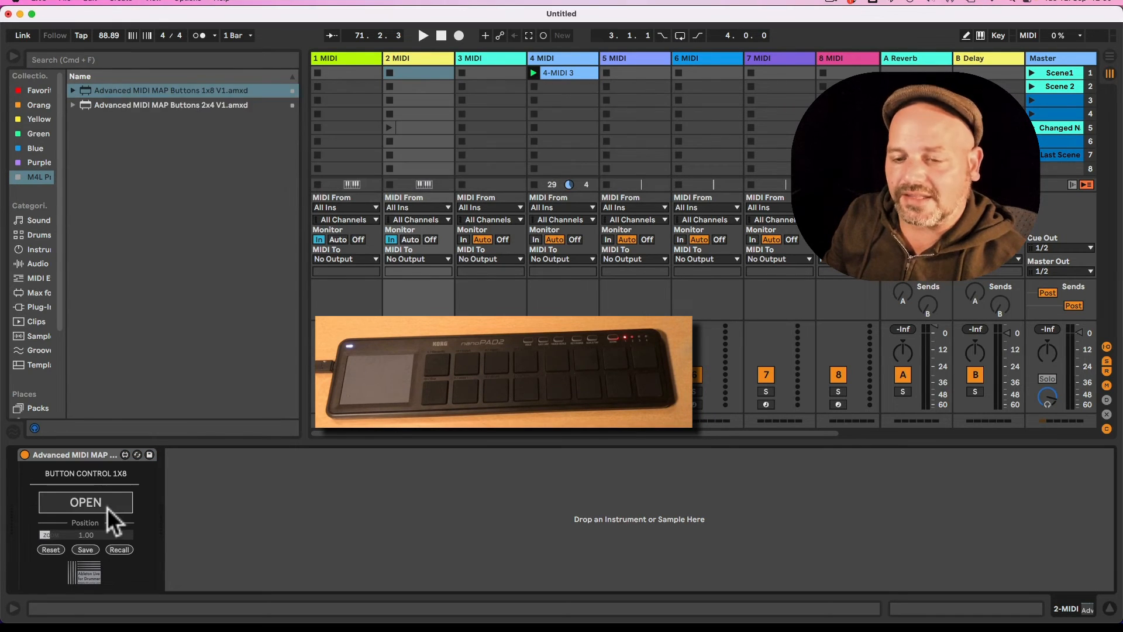
left_click(107, 508)
left_click(107, 509)
left_click_drag(100, 89, 270, 526)
- Open the Button Control windows of both devices and stack them directly above each other
left_click(114, 509)
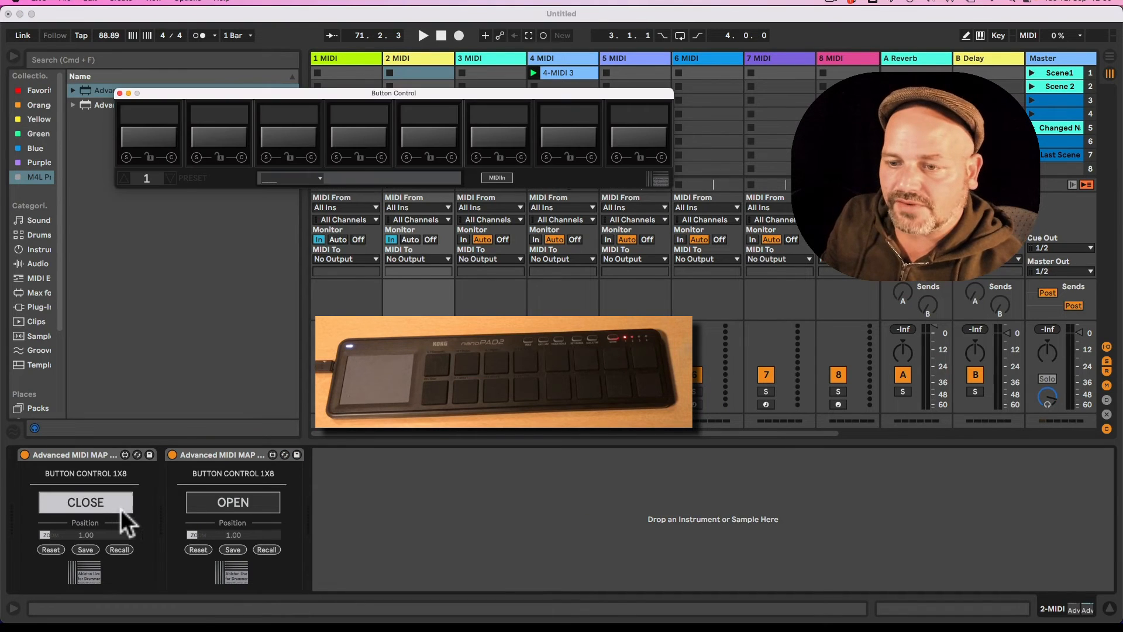
left_click(210, 503)
left_click_drag(241, 99, 240, 195)
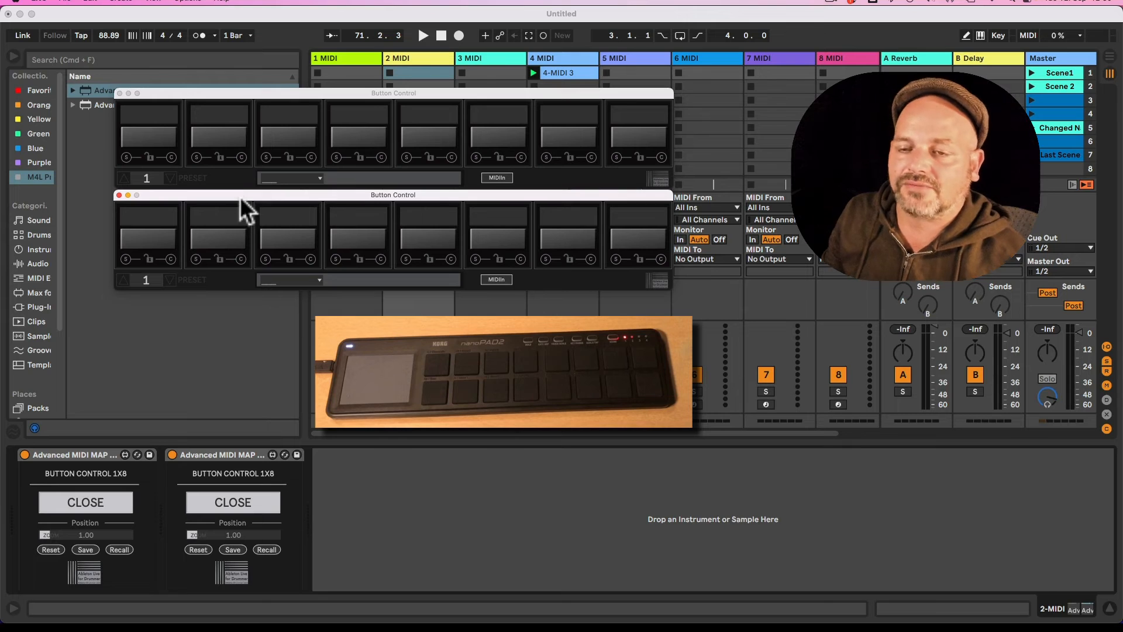
left_click_drag(241, 91, 238, 110)
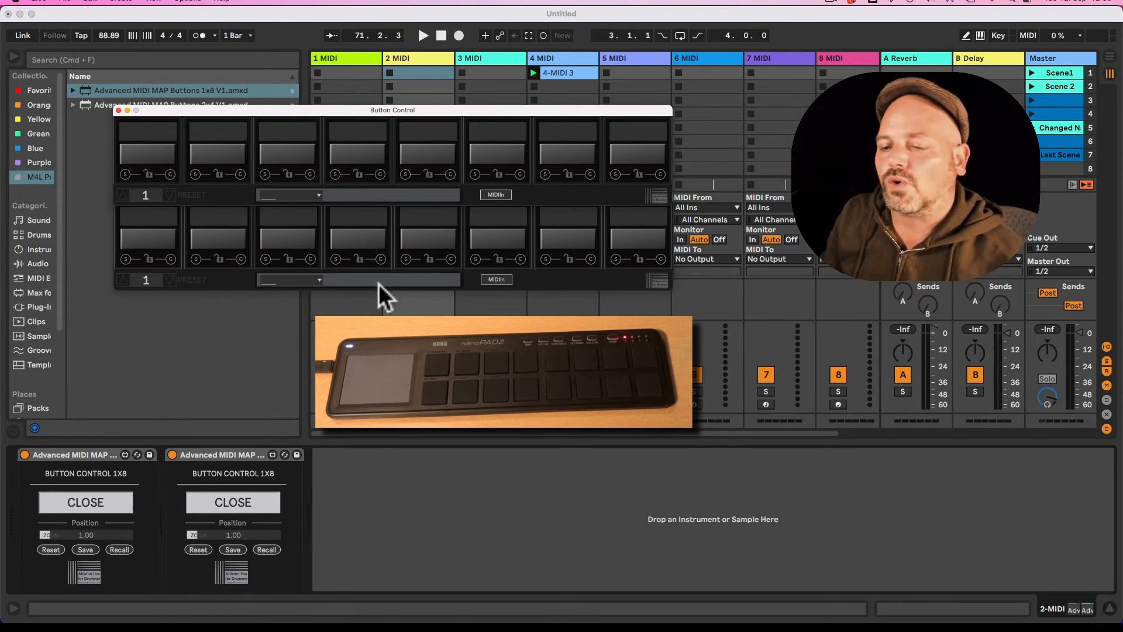
- Delete the second Advanced MIDI MAP Buttons 1x8 device from the 2 MIDI track and move the remaining Button Control window higher
left_click(80, 458)
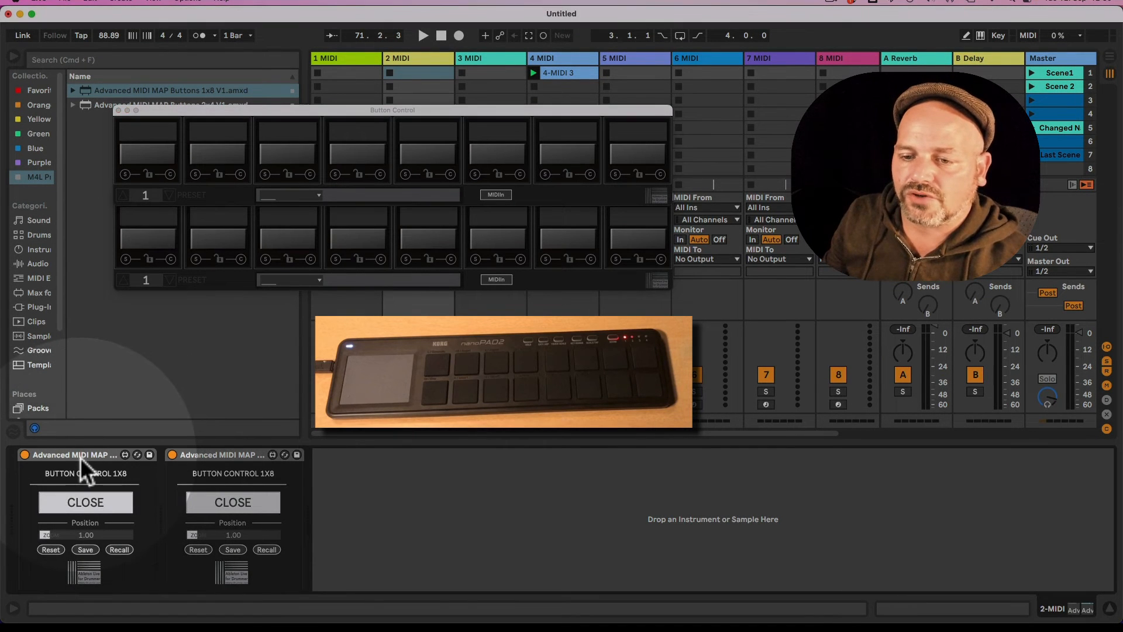
left_click(83, 453)
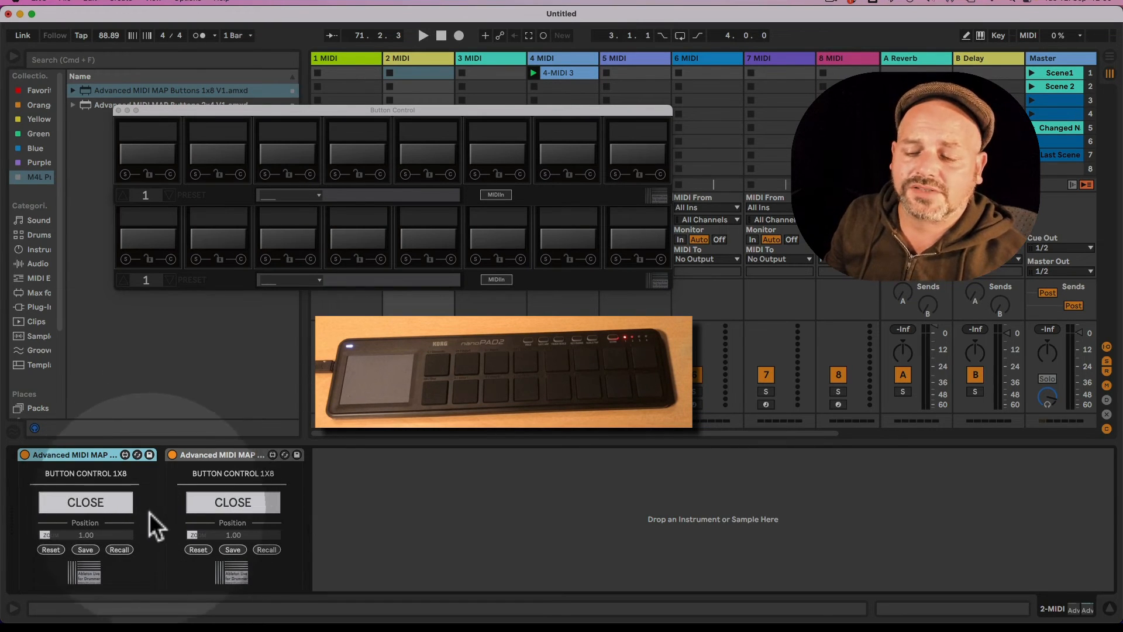
left_click(220, 457)
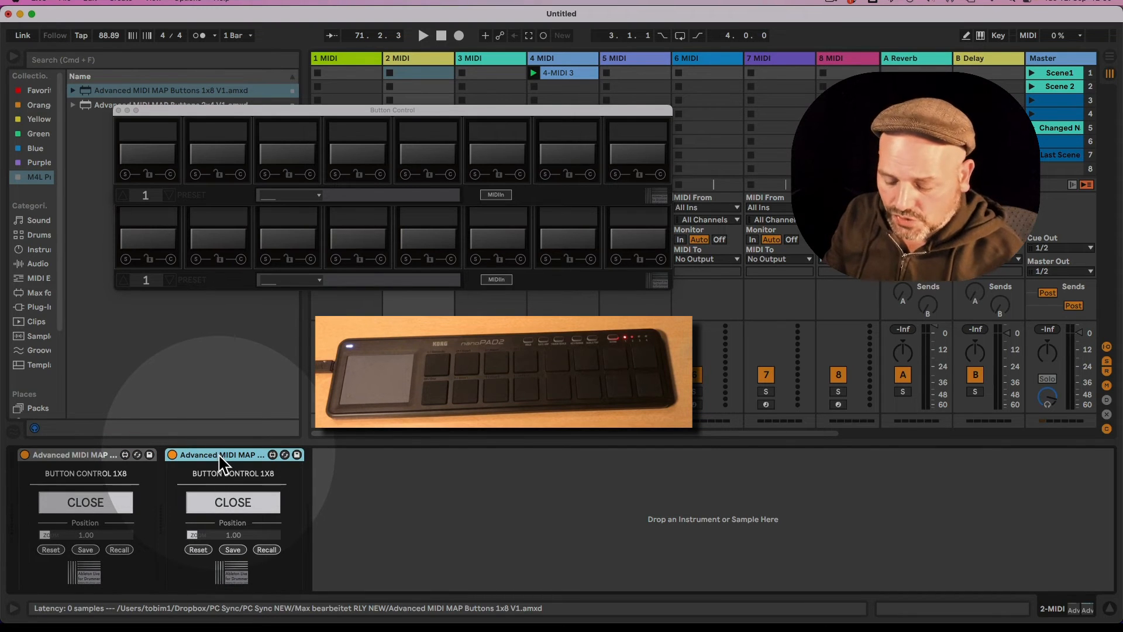
key("Delete")
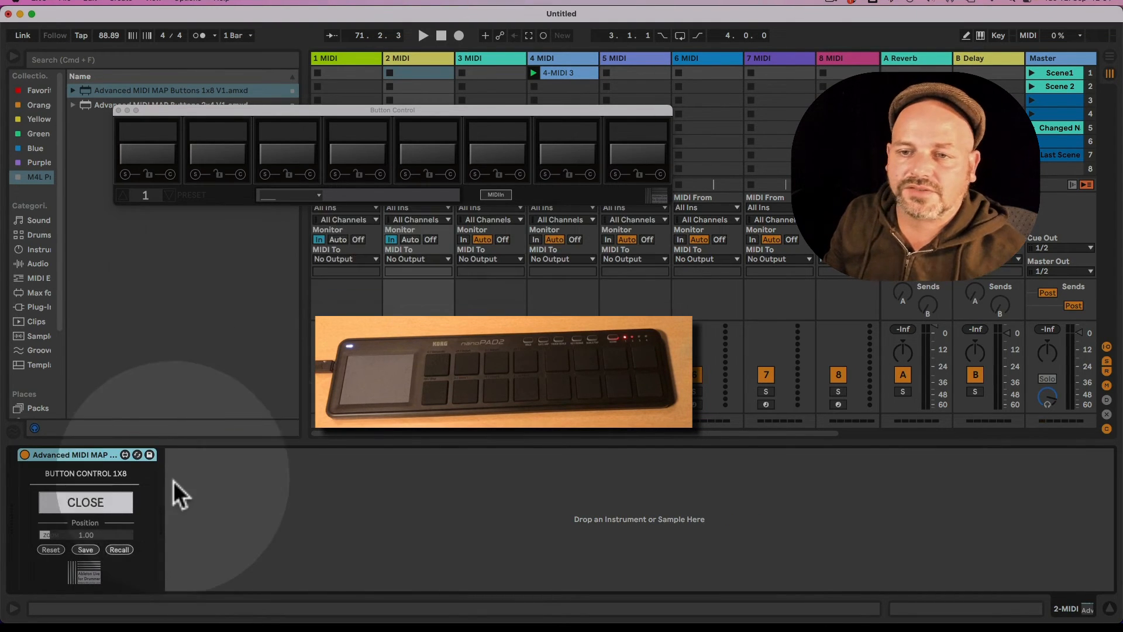
left_click_drag(277, 109, 305, 49)
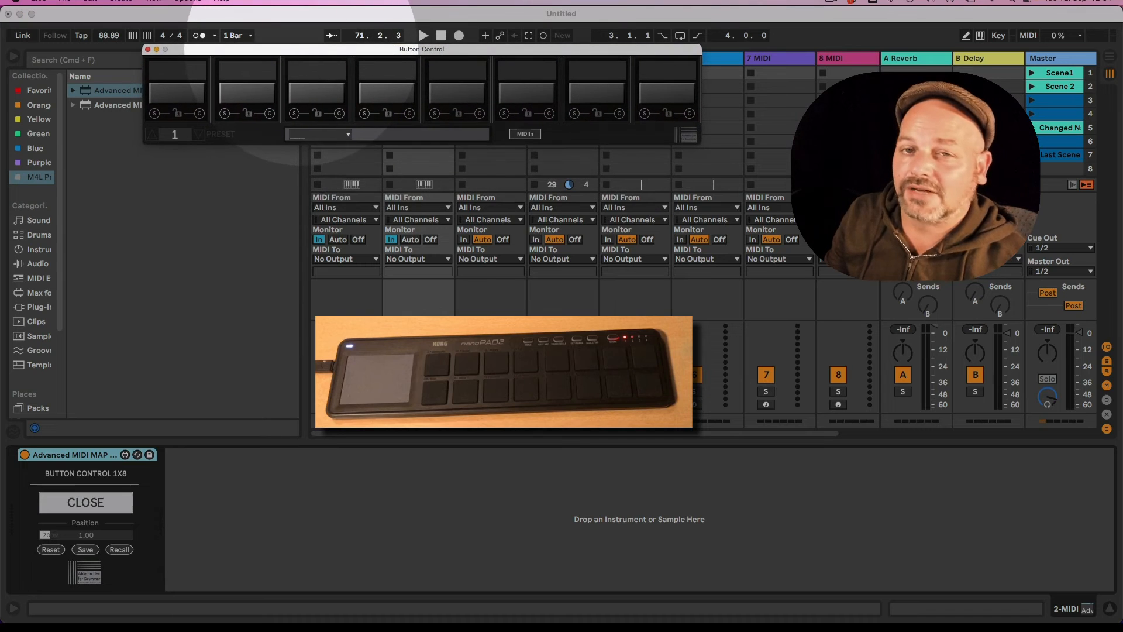
- Group the Advanced MIDI MAP Buttons 1x8 device into a MIDI Effect Rack and show the rack's chain list
right_click(82, 455)
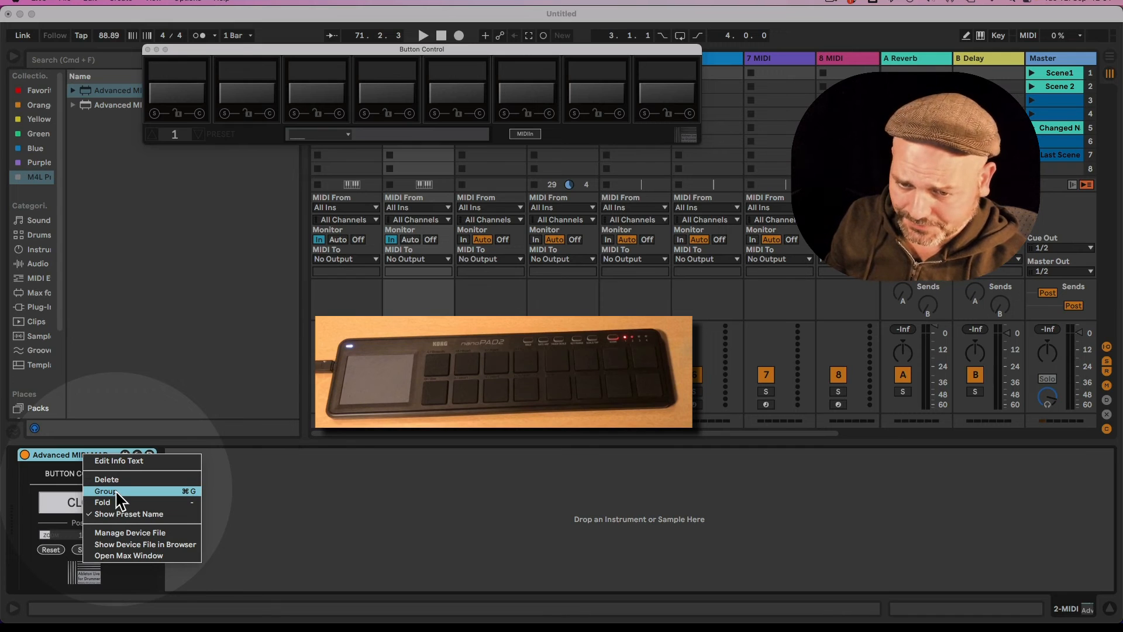
left_click(62, 451)
right_click(67, 455)
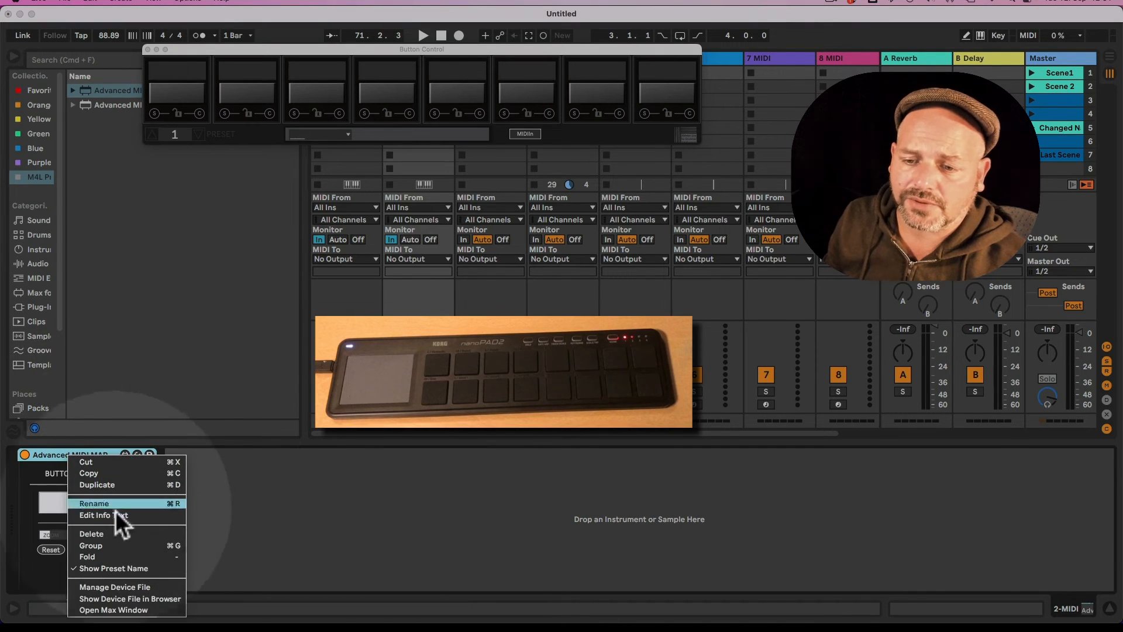
left_click(138, 545)
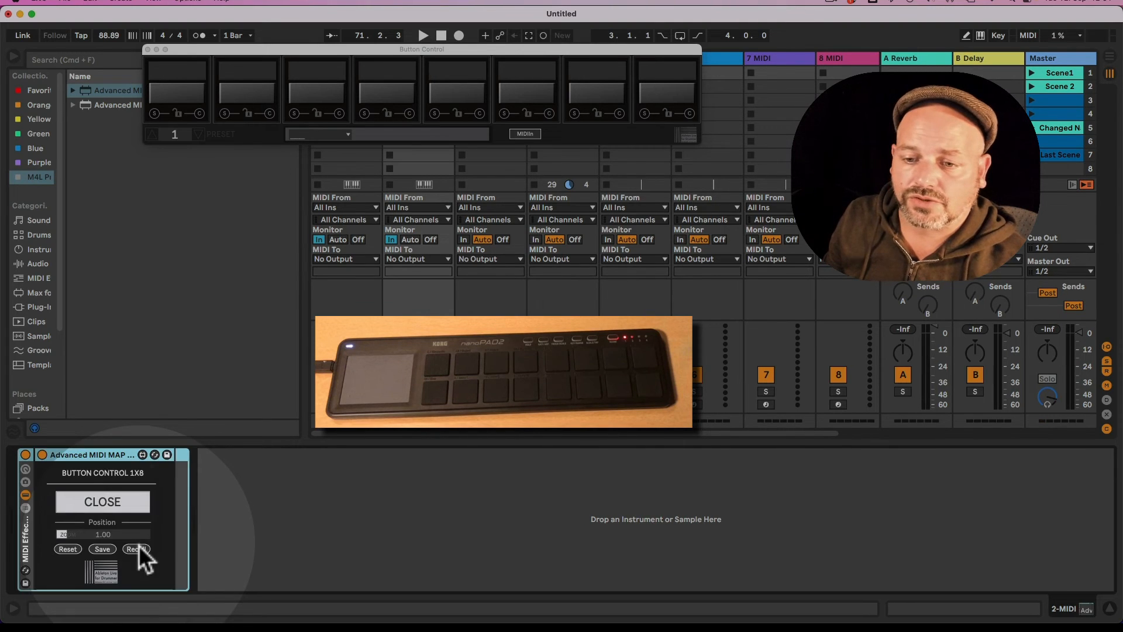
left_click(26, 508)
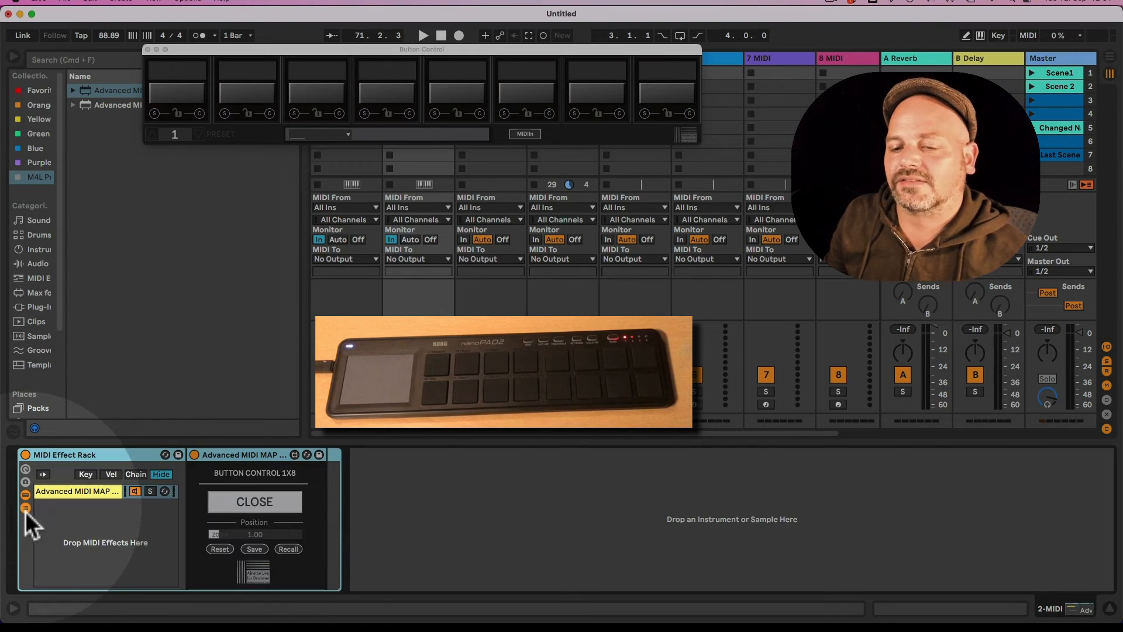
left_click(25, 508)
left_click(25, 508)
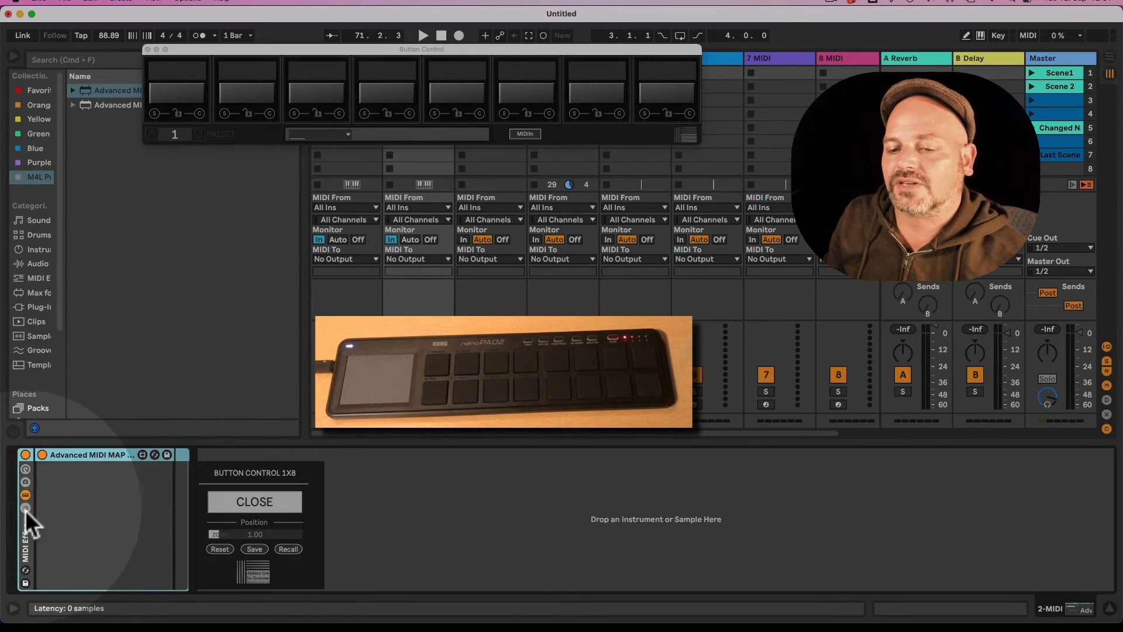
left_click(26, 509)
left_click(26, 509)
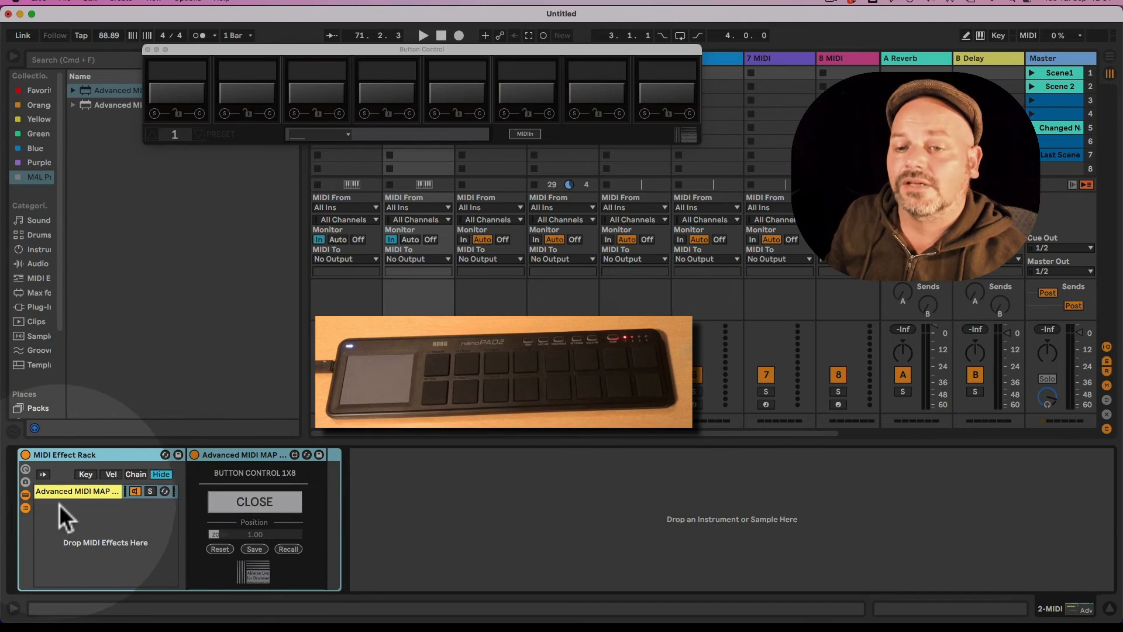
- Rename the rack's chain to Top Row and bring its Button Control window back to the front
left_click(76, 493)
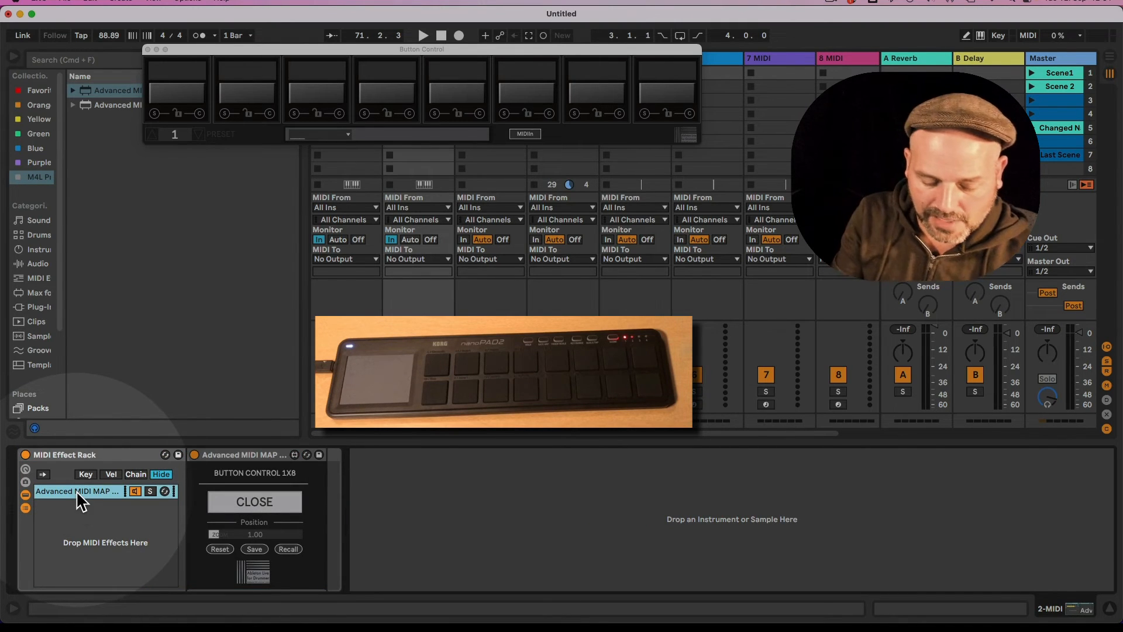
key("super+r")
type("T")
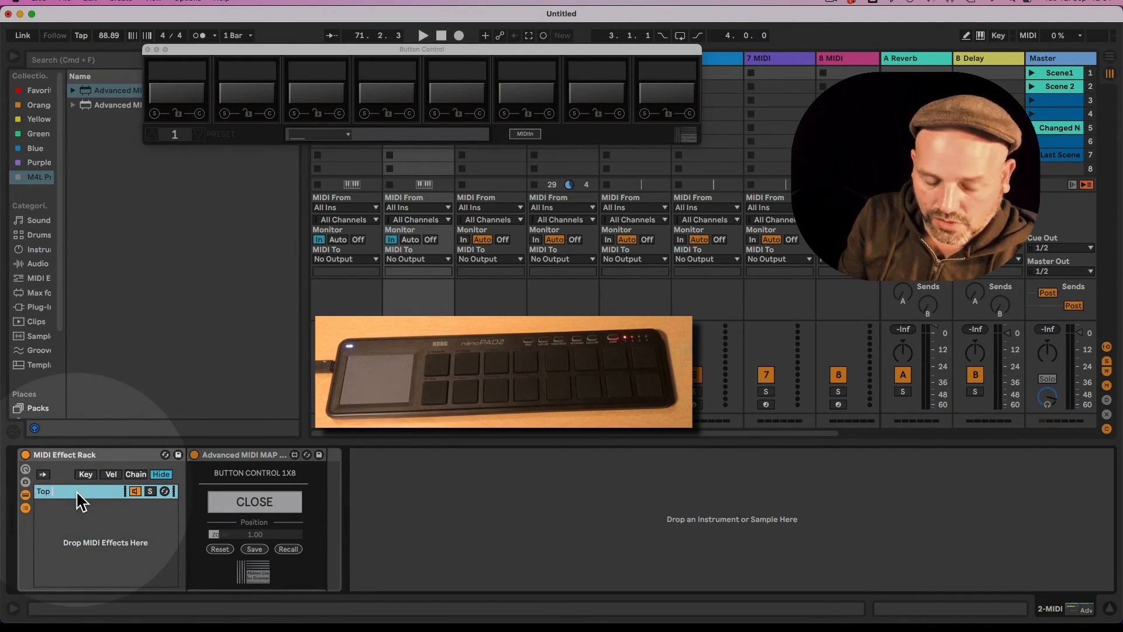
type("op Row")
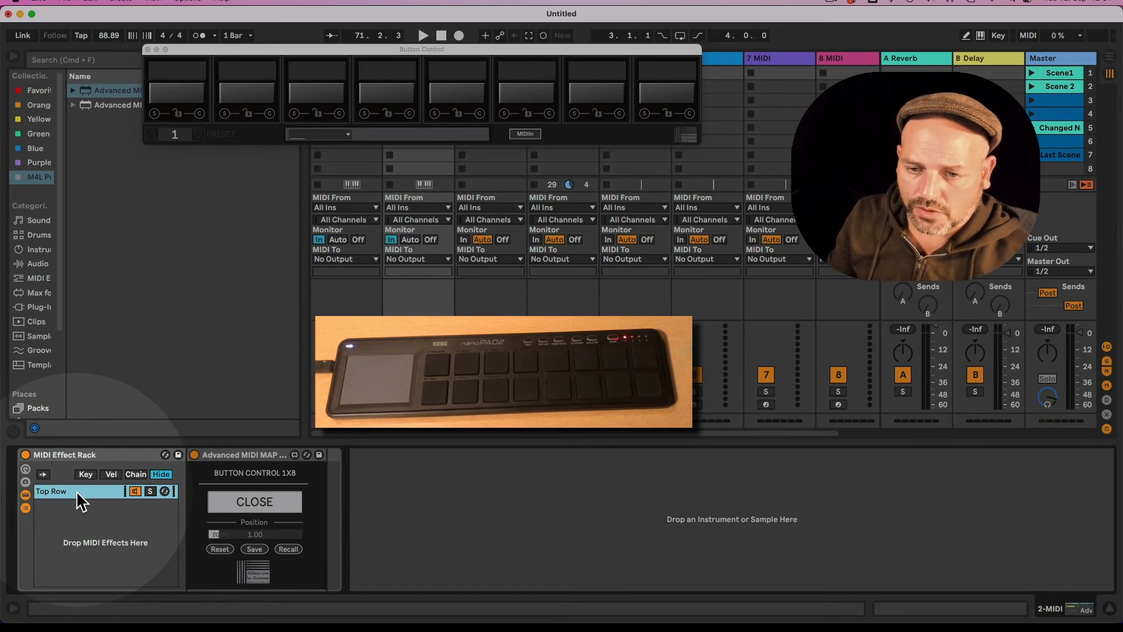
right_click(76, 491)
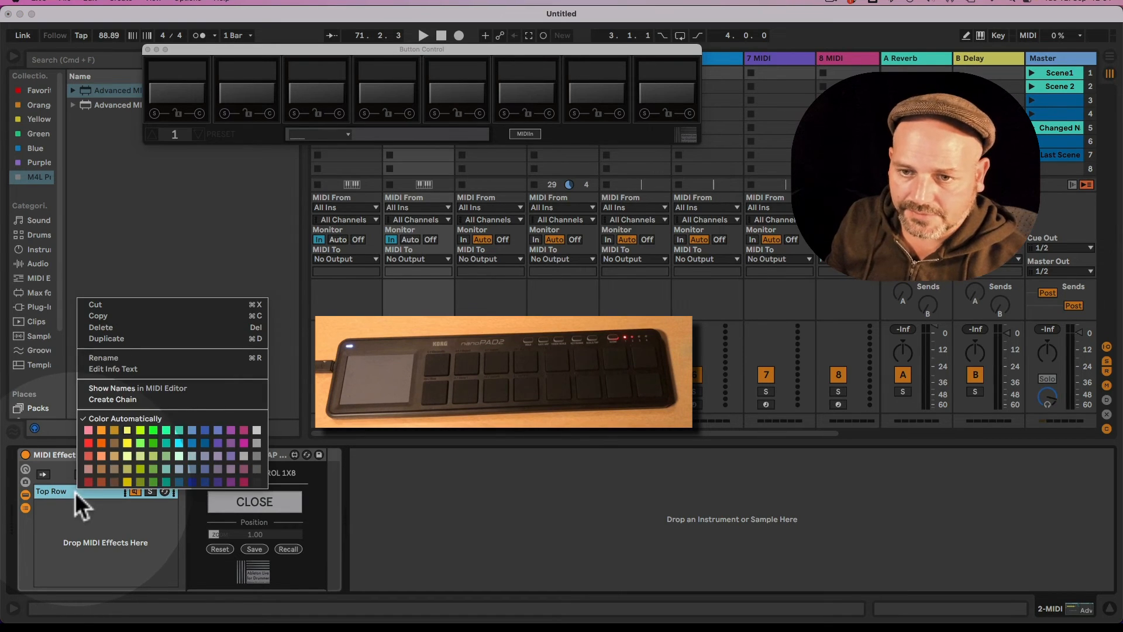
left_click(103, 455)
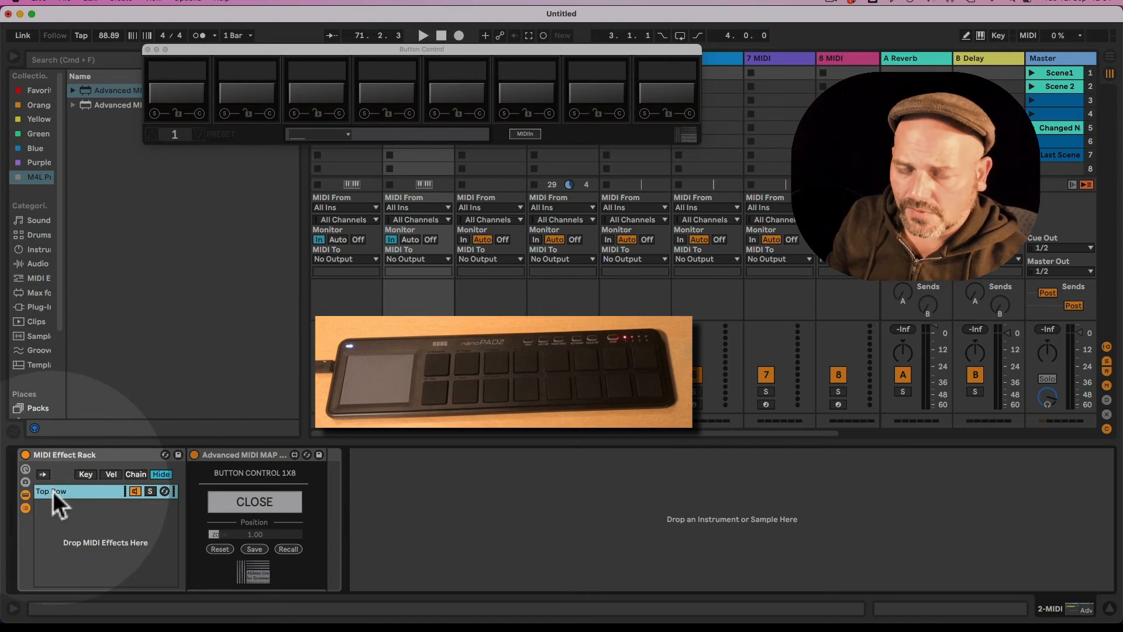
left_click(240, 503)
left_click(240, 503)
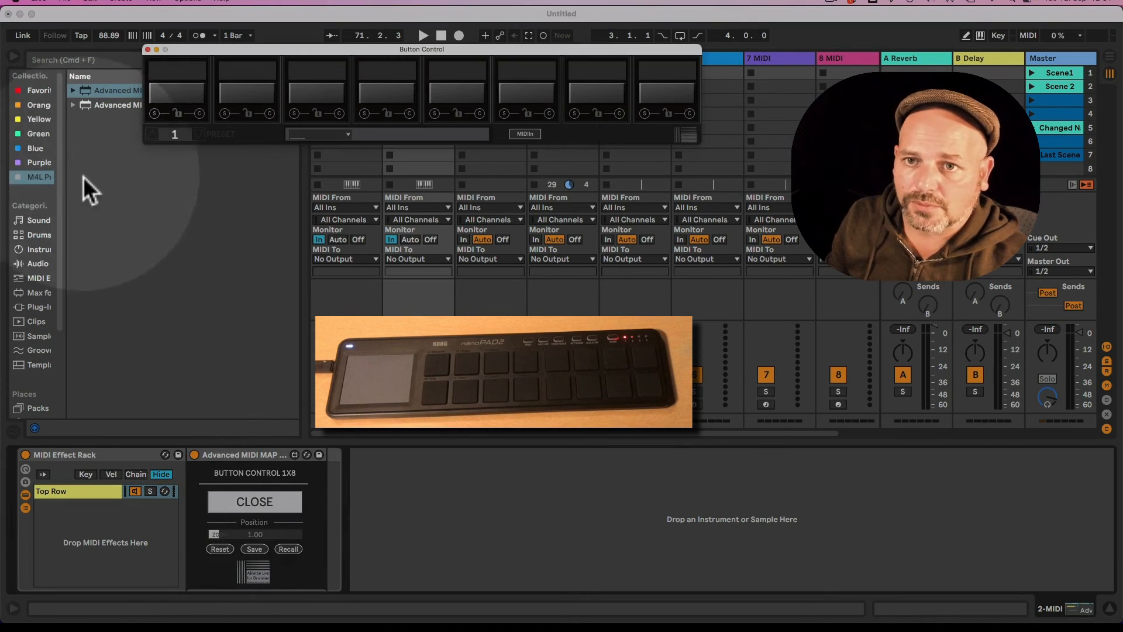
- Add a second Advanced MIDI MAP Buttons 1x8 device to the rack as its own chain and name it Bottom Row
left_click_drag(97, 93, 138, 533)
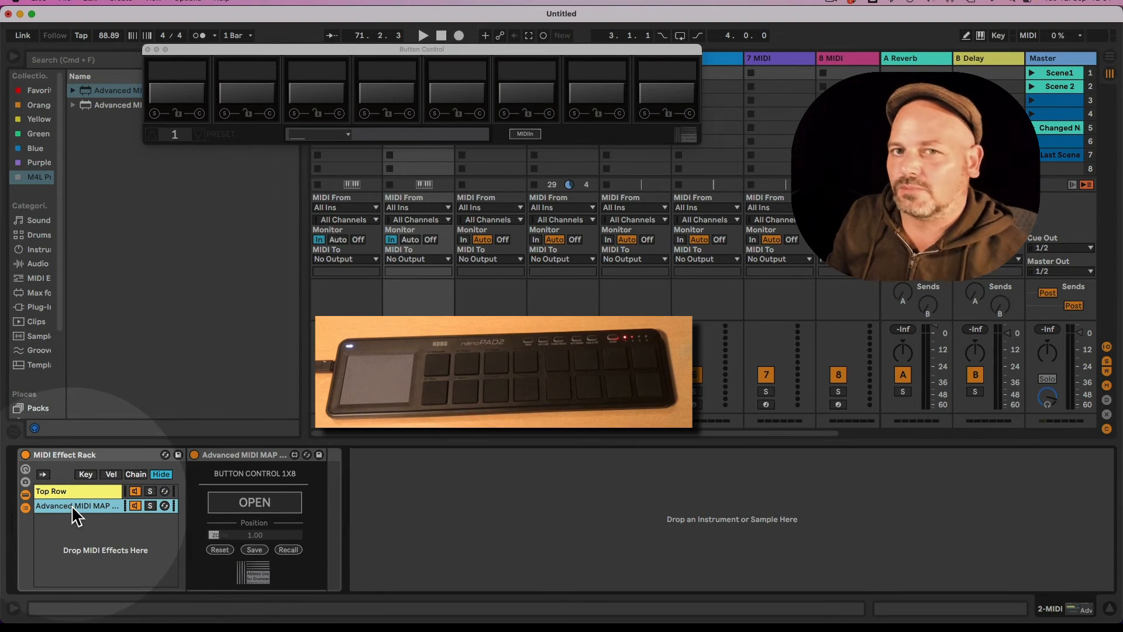
double_click(70, 506)
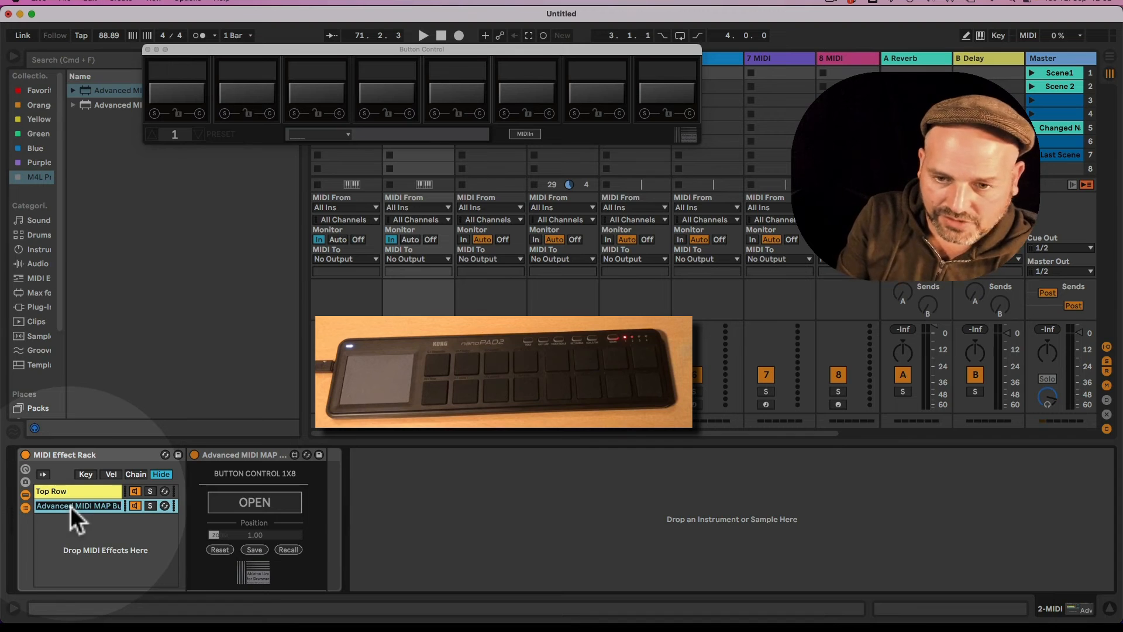
type("Bot")
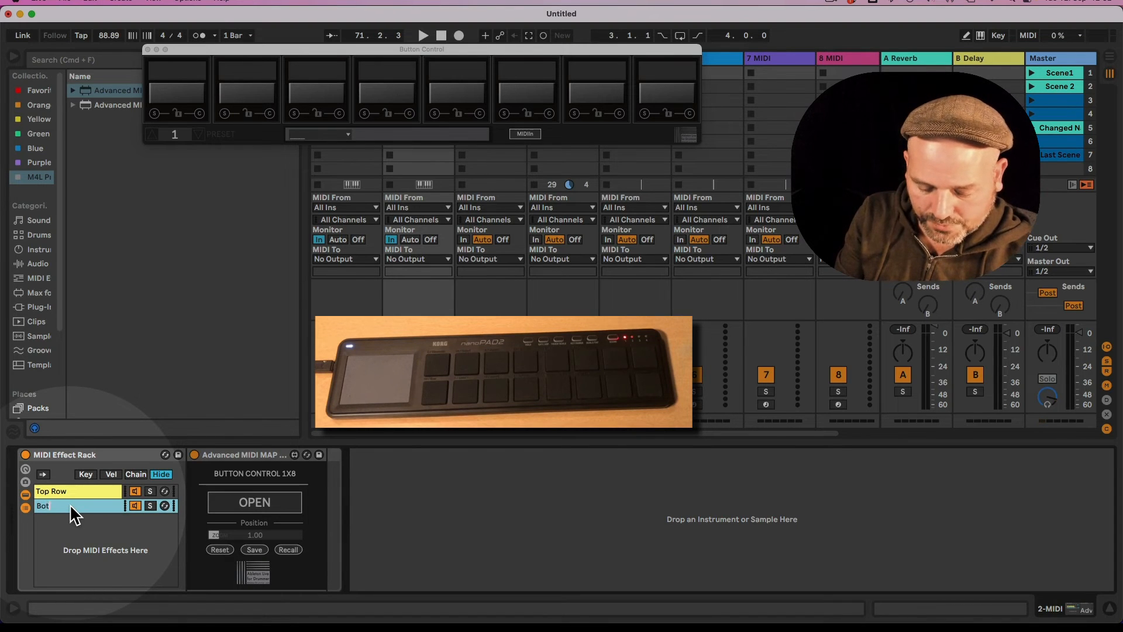
type("tom Row")
key("Return")
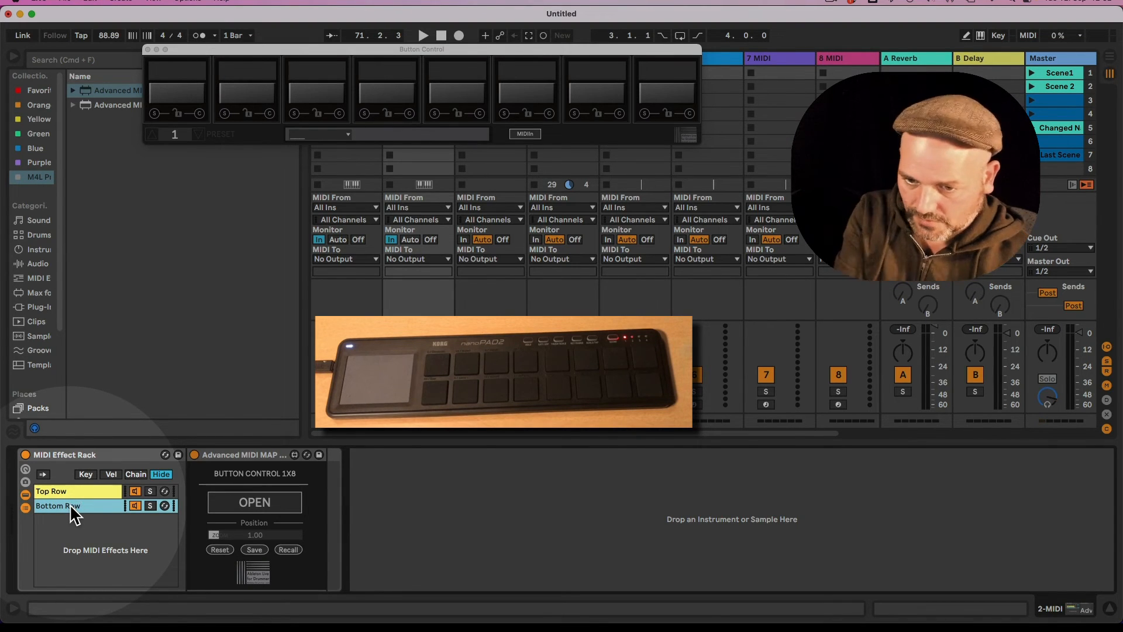
- Open the Bottom Row device's Button Control window and place it below the Top Row one so both preset controls are visible
left_click_drag(257, 50, 293, 150)
left_click(277, 507)
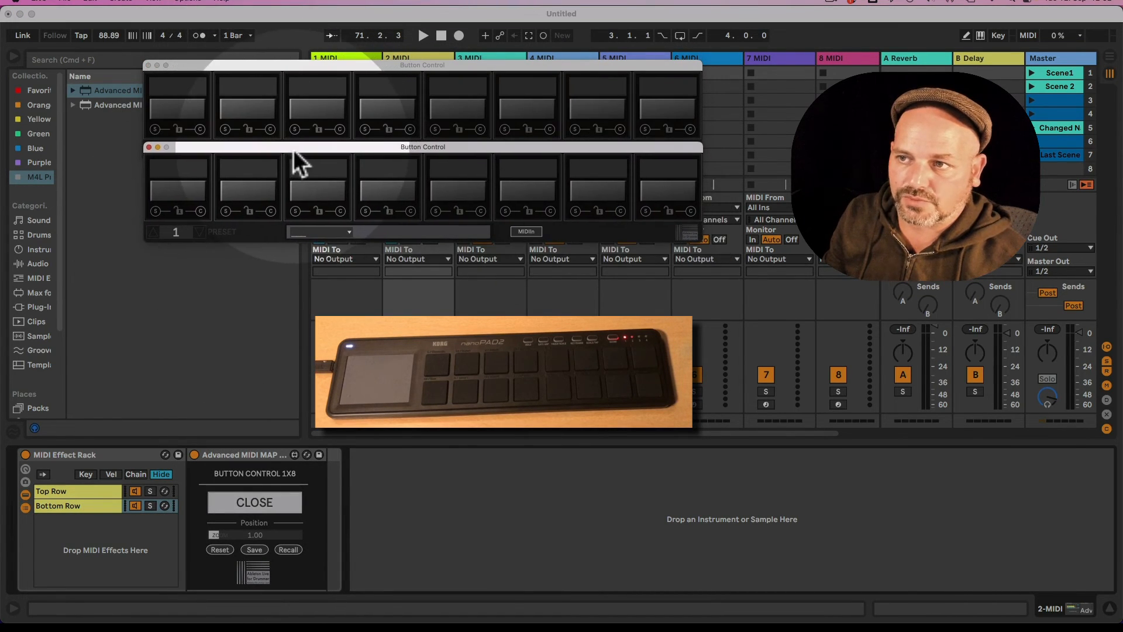
left_click(290, 67)
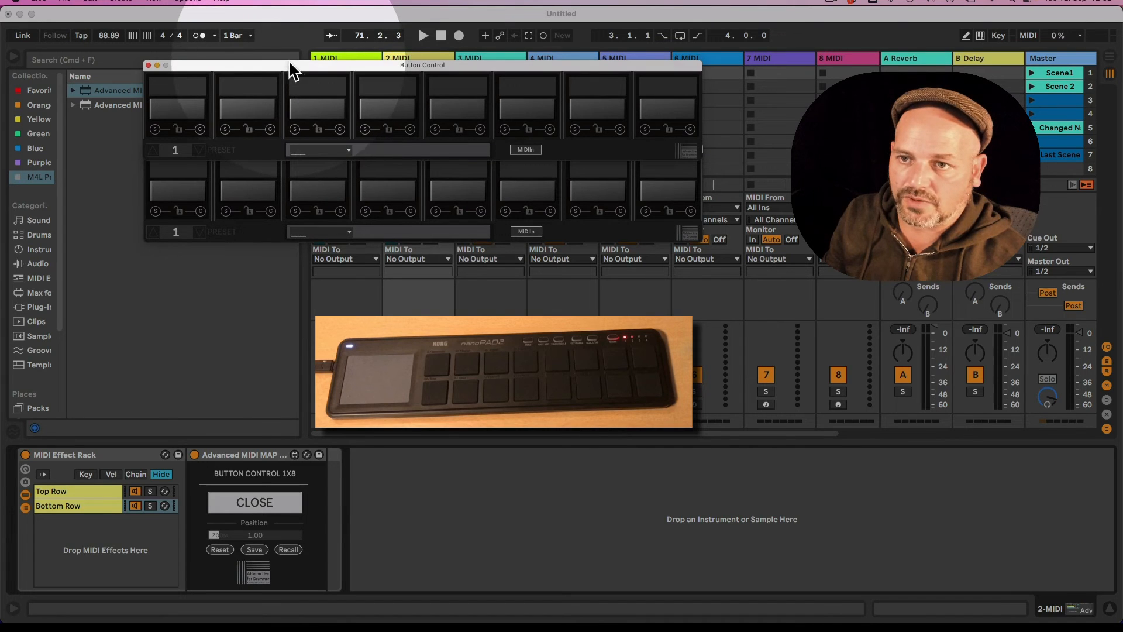
left_click(257, 231)
left_click_drag(267, 149, 264, 172)
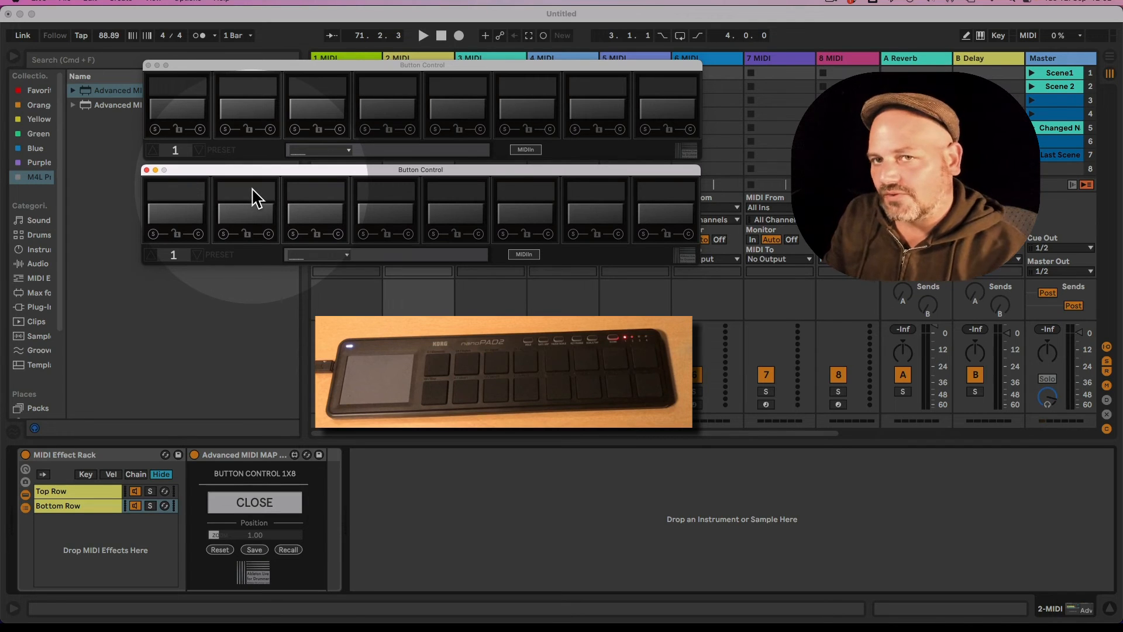
left_click(155, 153)
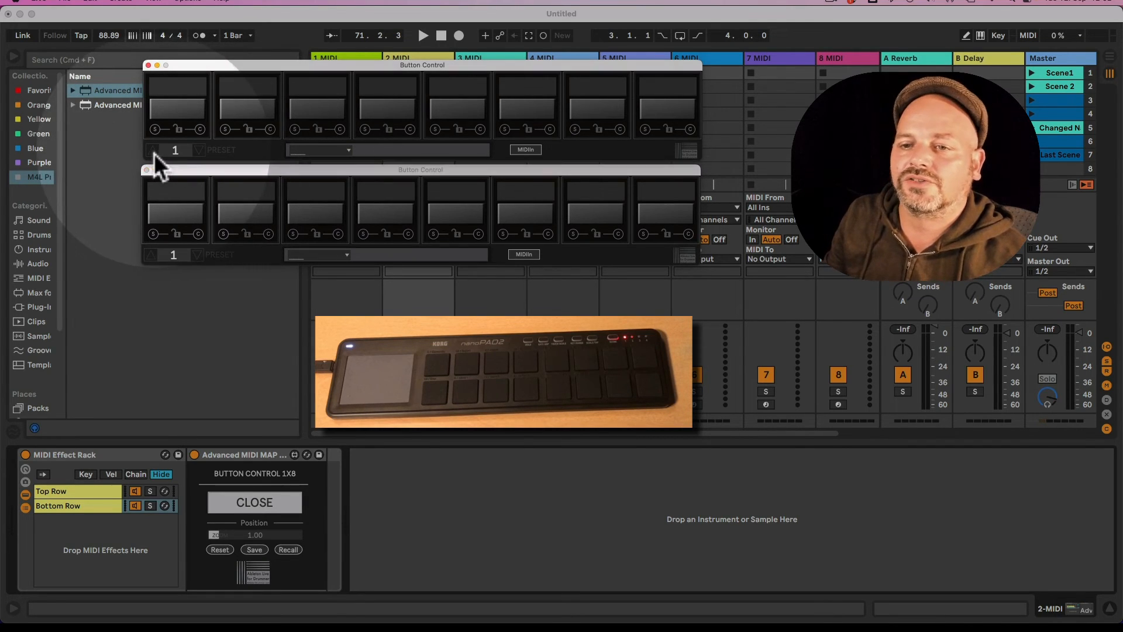
left_click(150, 255)
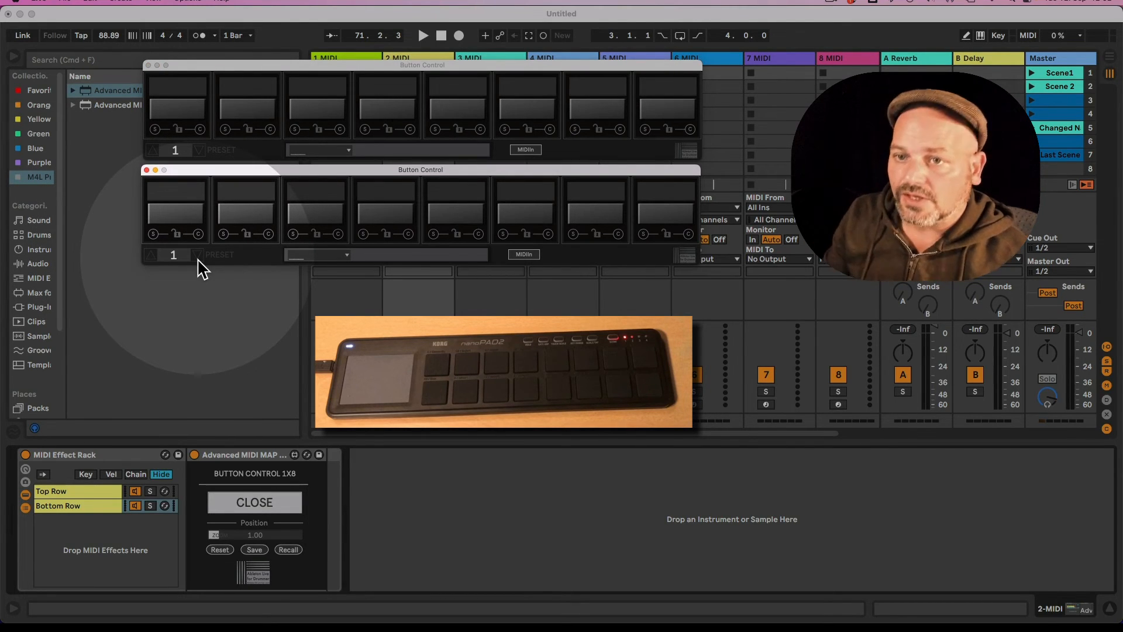
- Assign Tap to the first button of the Top Row window on preset 1
left_click(342, 153)
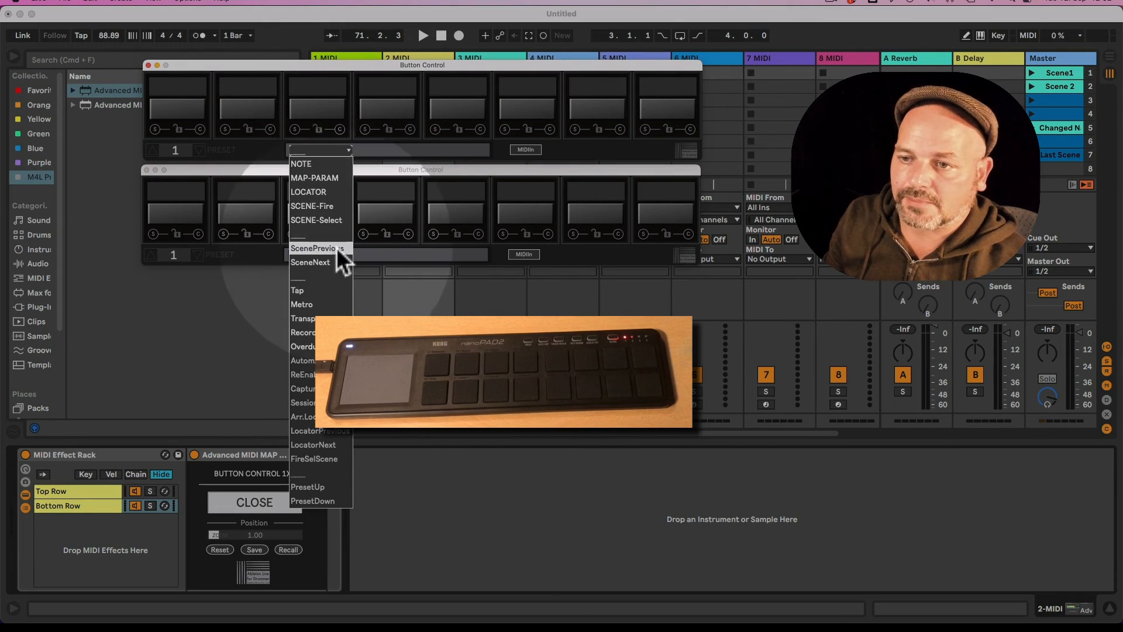
left_click(328, 291)
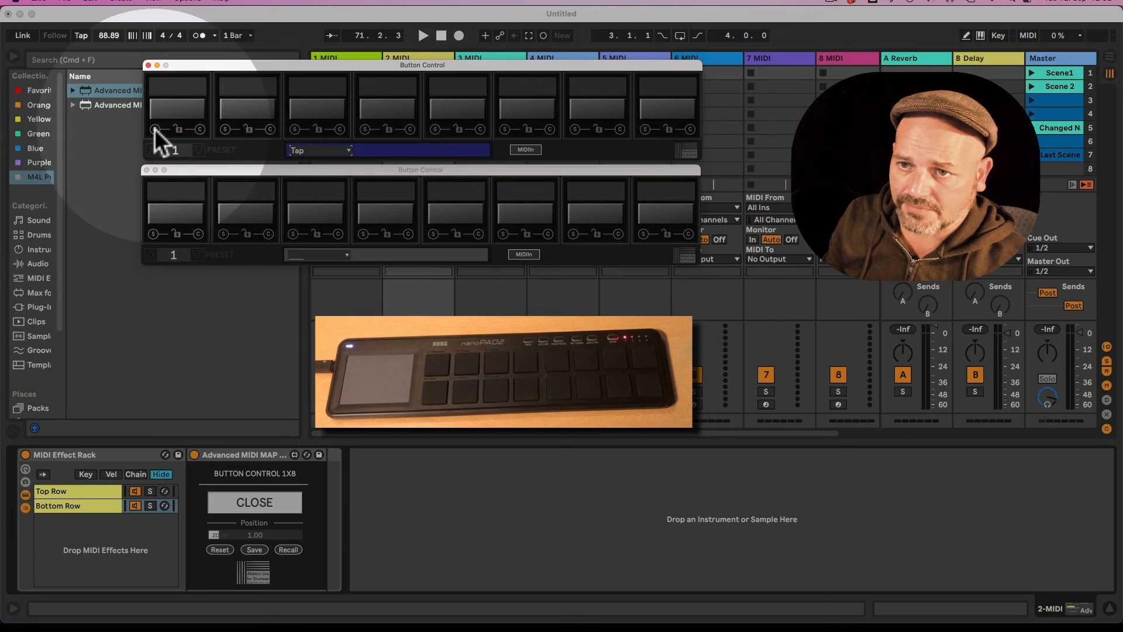
left_click(155, 129)
- Set the Top Row window's function to LOCATOR, switch it to preset 2 and assign Marker 1 to its first button
left_click(316, 151)
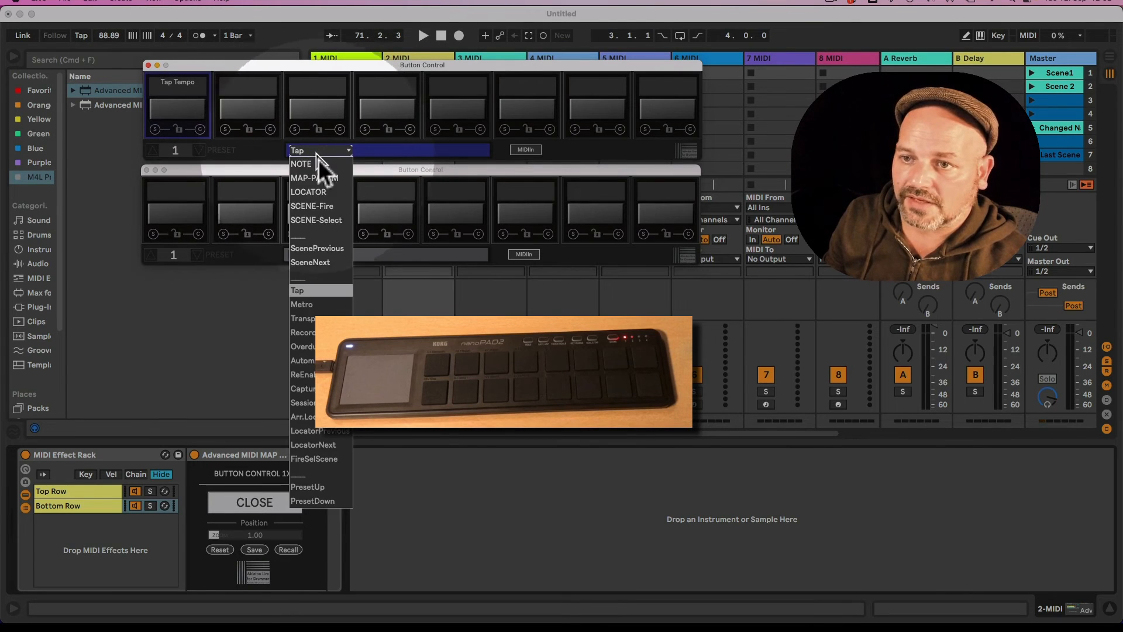
left_click(316, 178)
left_click(310, 150)
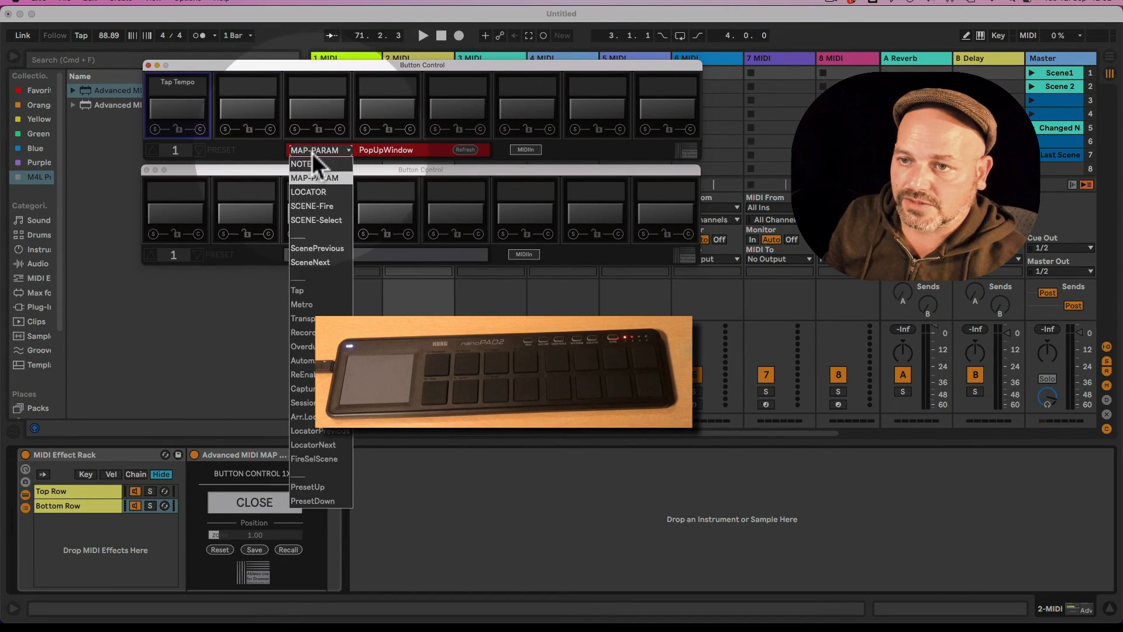
left_click(325, 192)
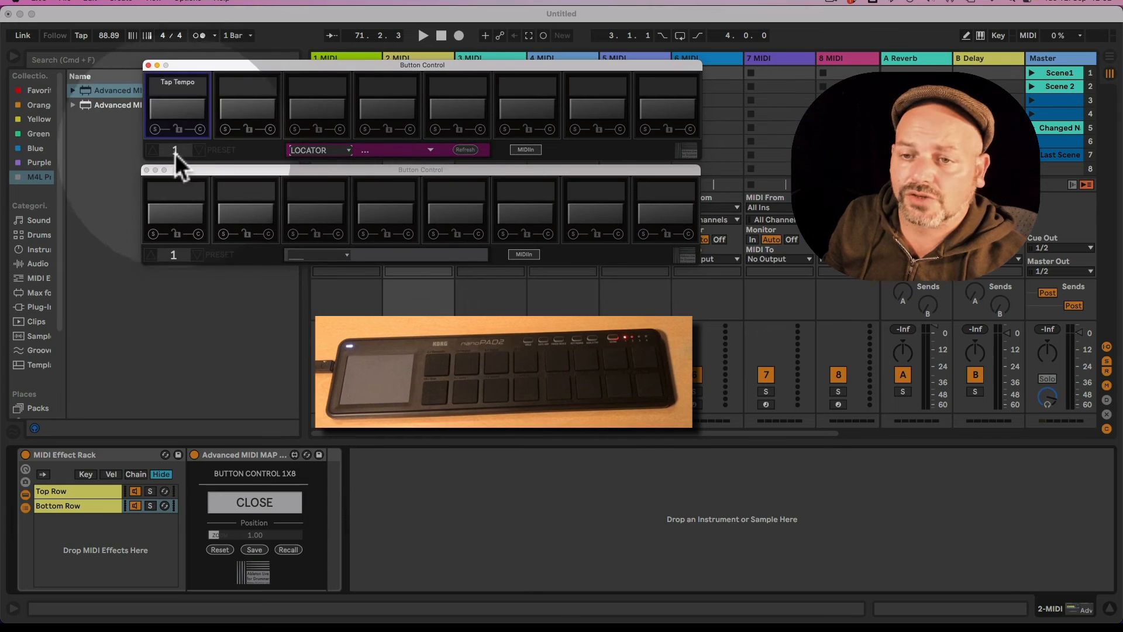
left_click(152, 150)
left_click(375, 153)
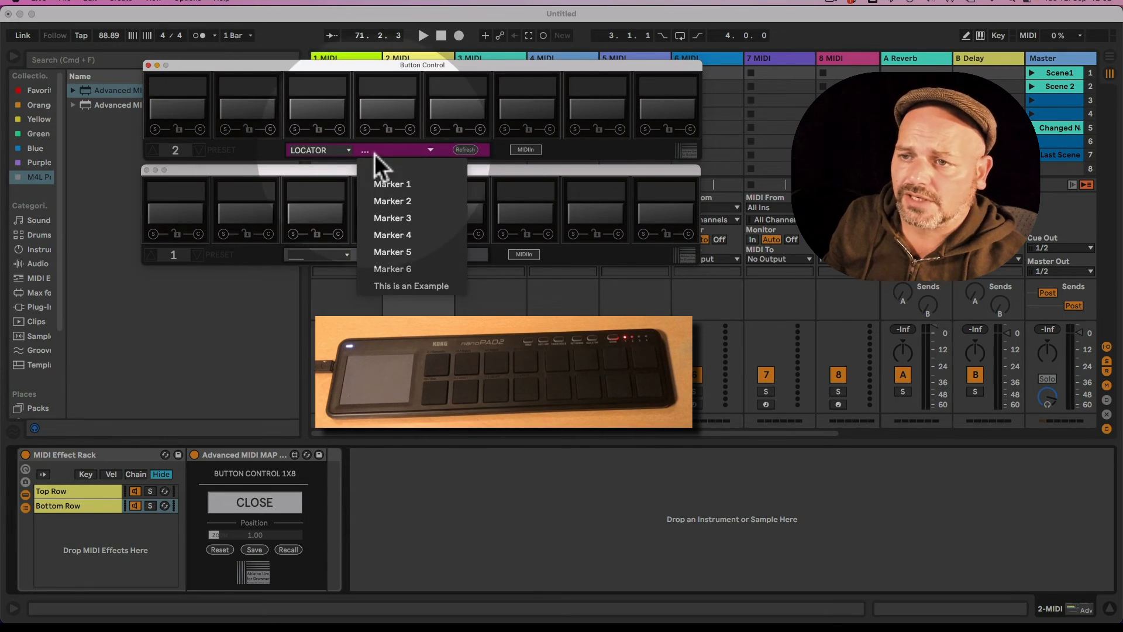
left_click(398, 186)
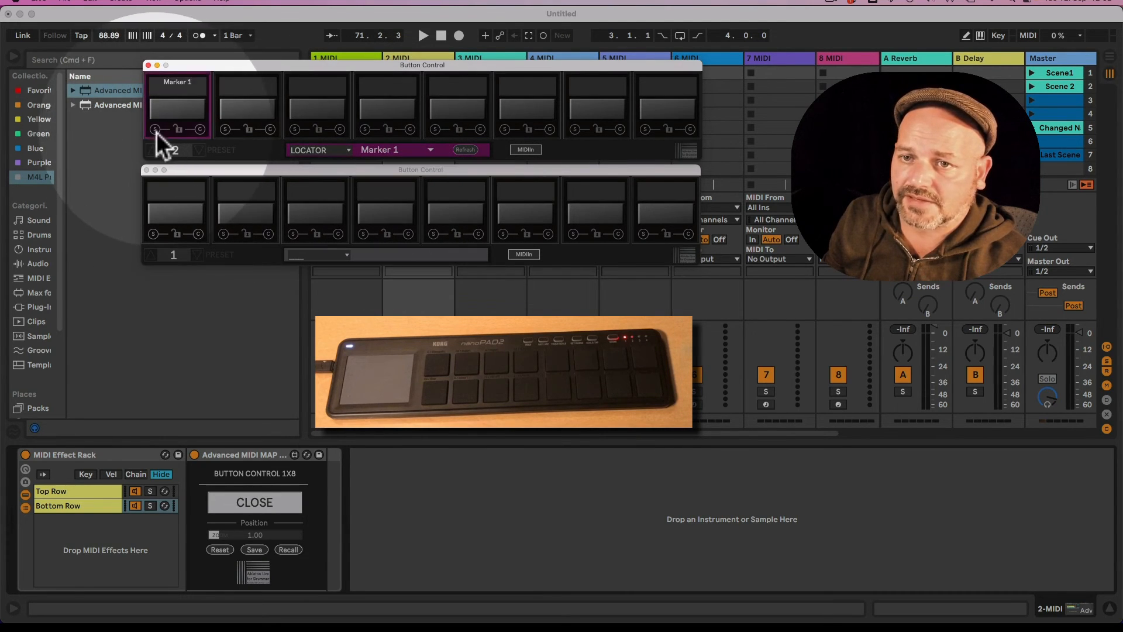
- Step the Top Row window down through presets 1 and 128, and return to preset 2 to compare the assignments
left_click(198, 152)
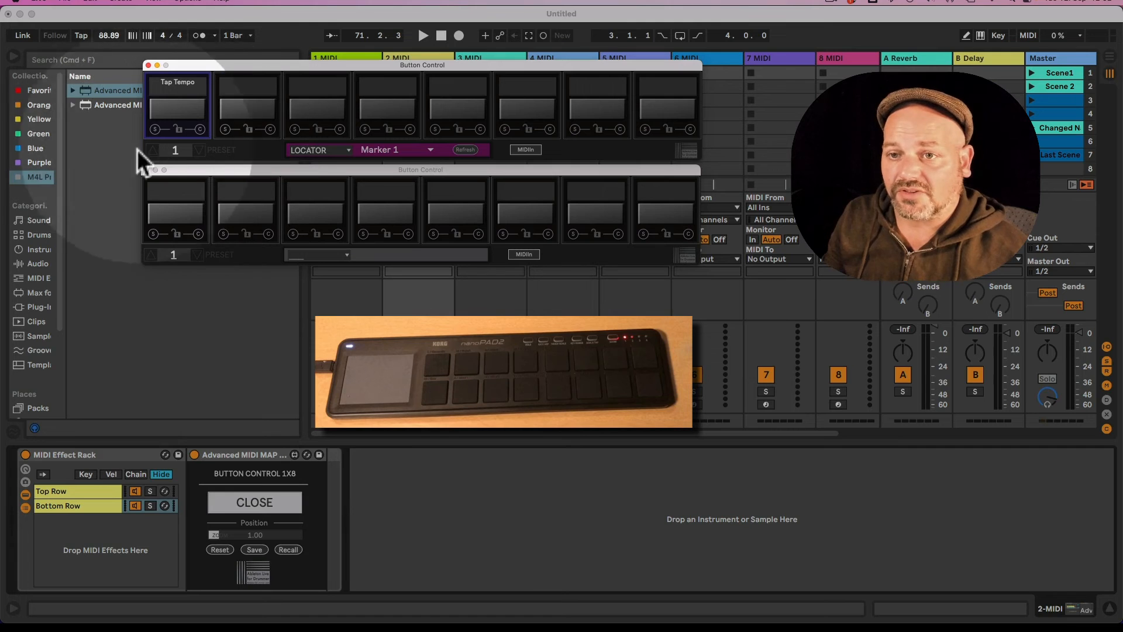
left_click(201, 152)
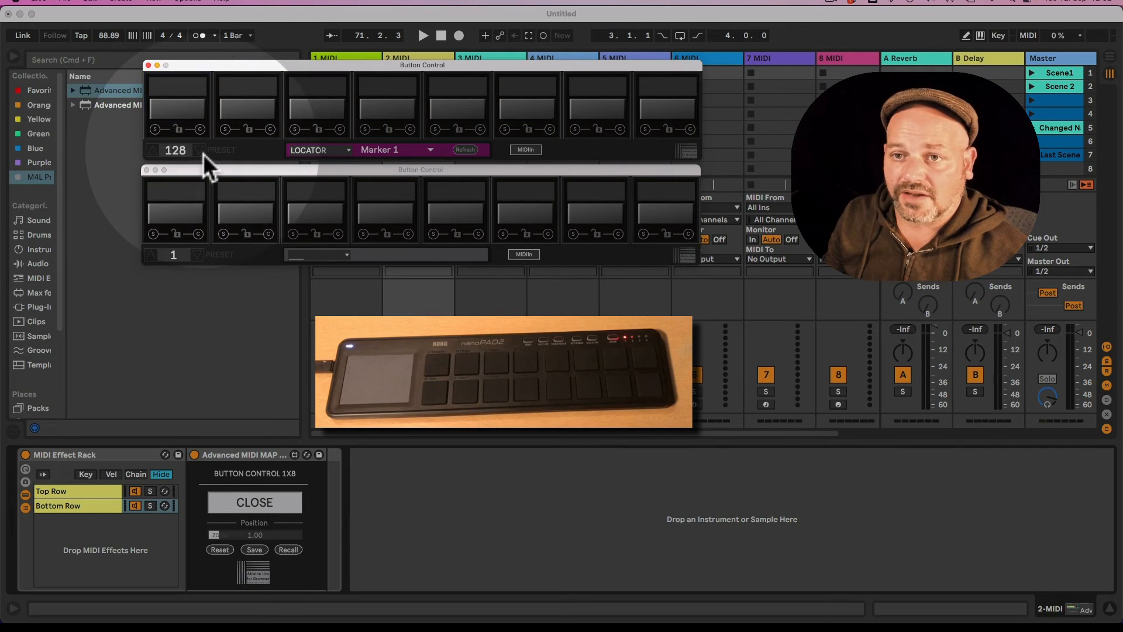
left_click(153, 153)
left_click(154, 152)
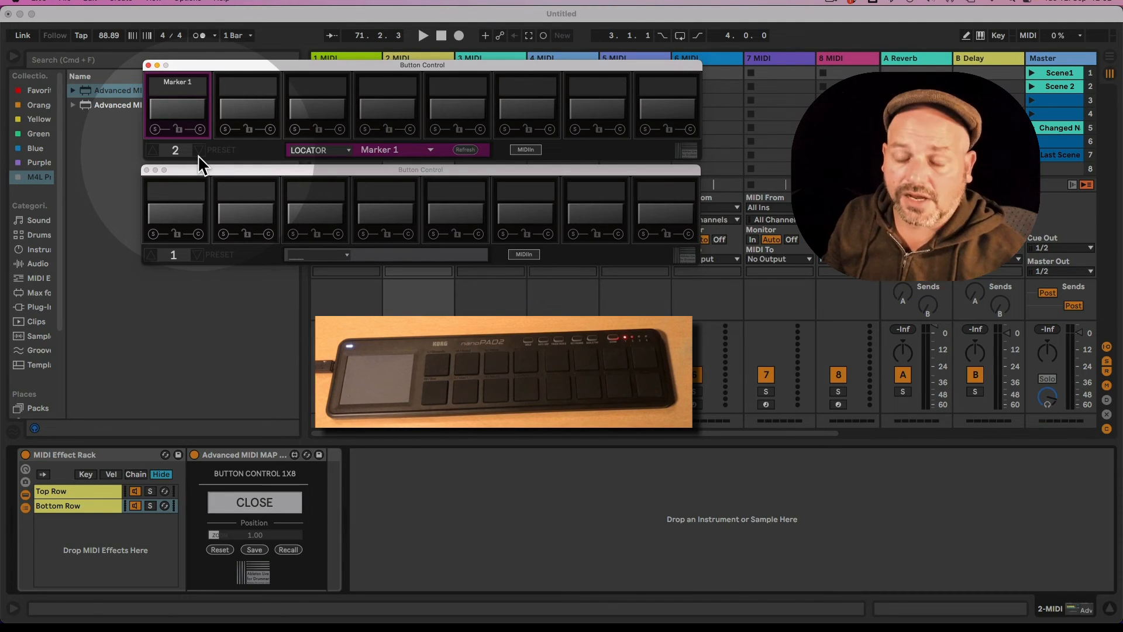
- Align the Bottom Row window directly under the Top Row window and choose Metro as its function on preset 1
left_click_drag(198, 168, 199, 166)
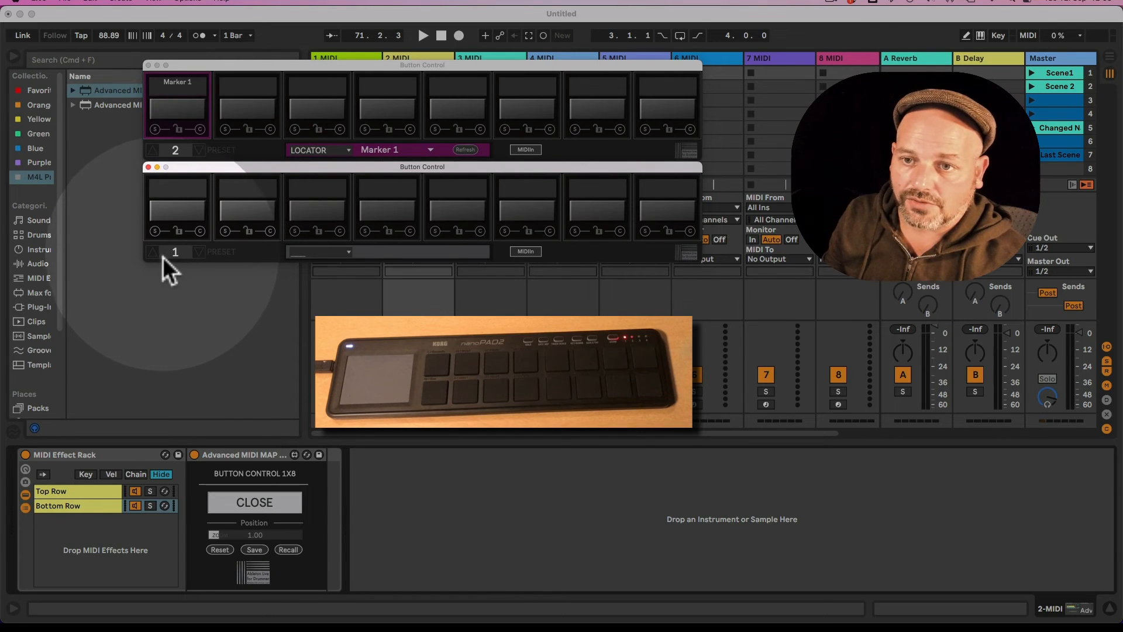
left_click(314, 253)
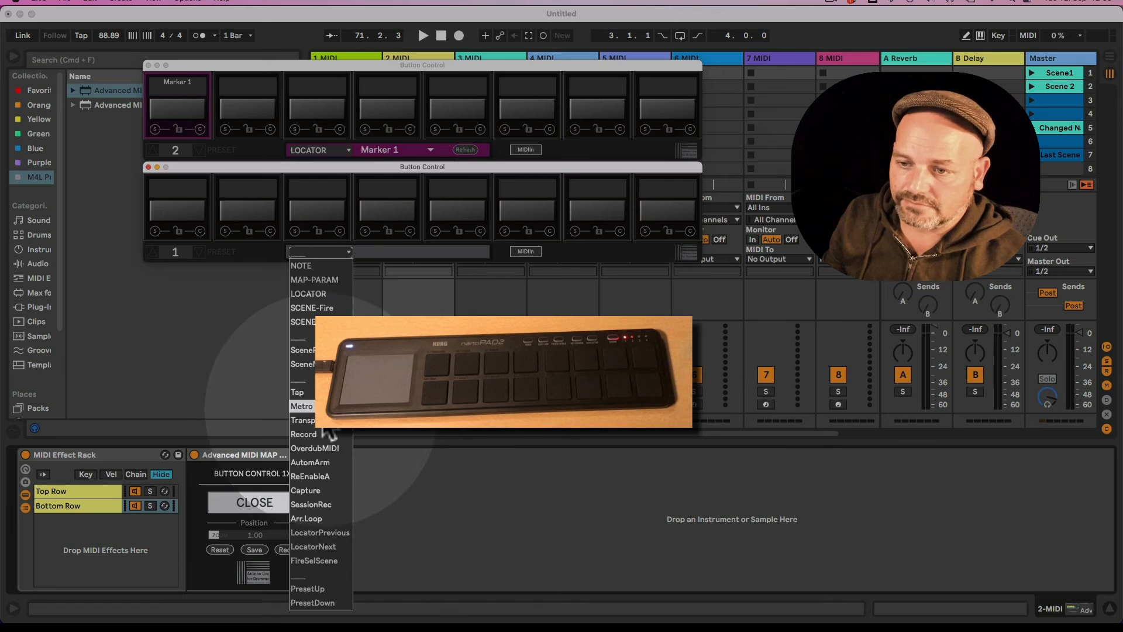
left_click(320, 407)
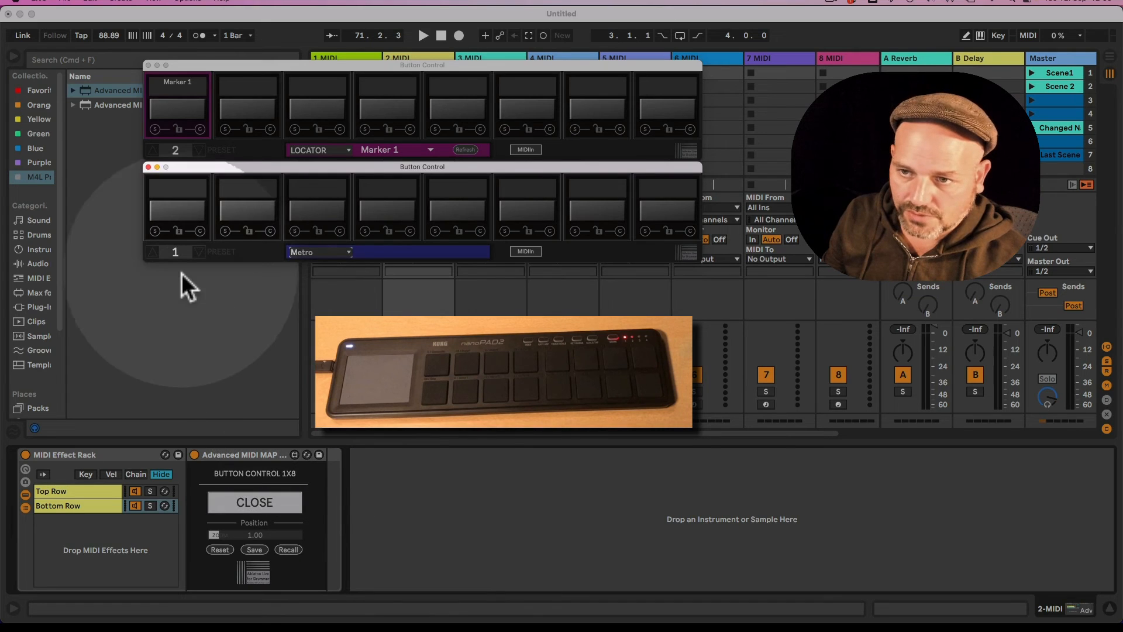
- Switch the Bottom Row window to preset 2, set its function to SCENE-Select with Scene 2, and assign it to the first button
left_click(153, 253)
left_click(312, 255)
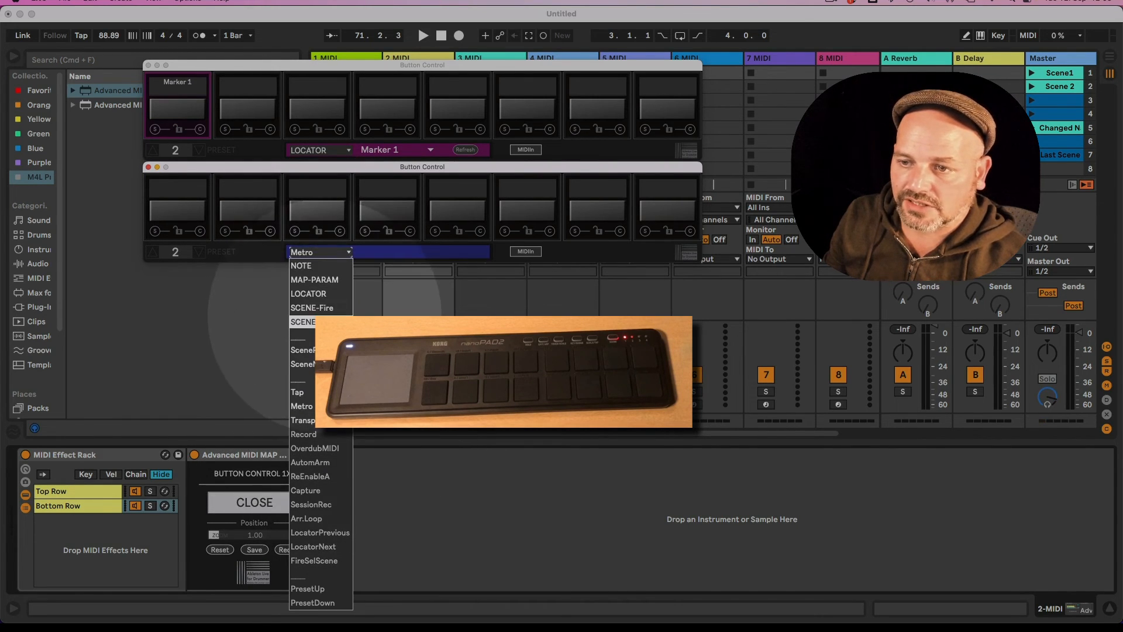
left_click(304, 321)
left_click(403, 257)
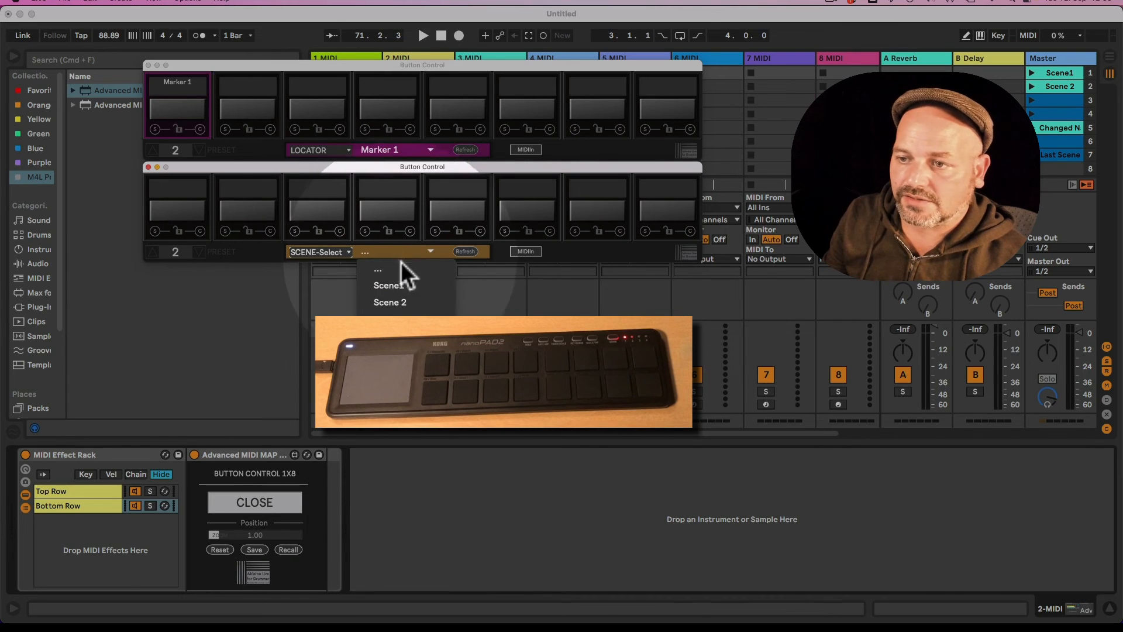
left_click(397, 302)
left_click(156, 236)
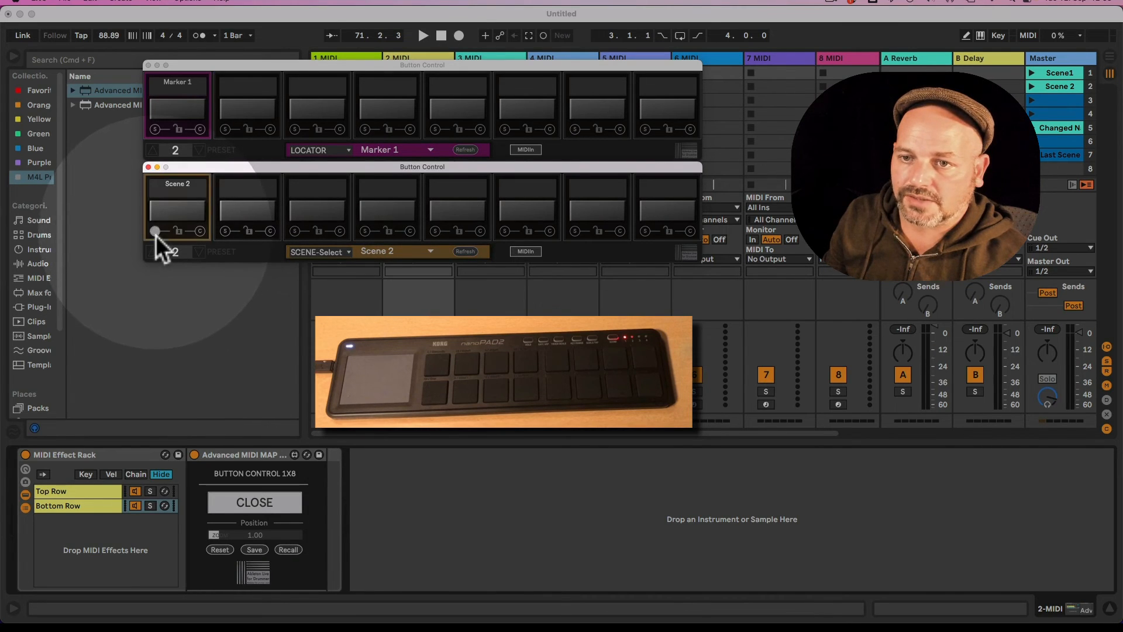
- Return both Button Control windows to preset 1 and reset their functions to the blank option
left_click(201, 254)
left_click(202, 155)
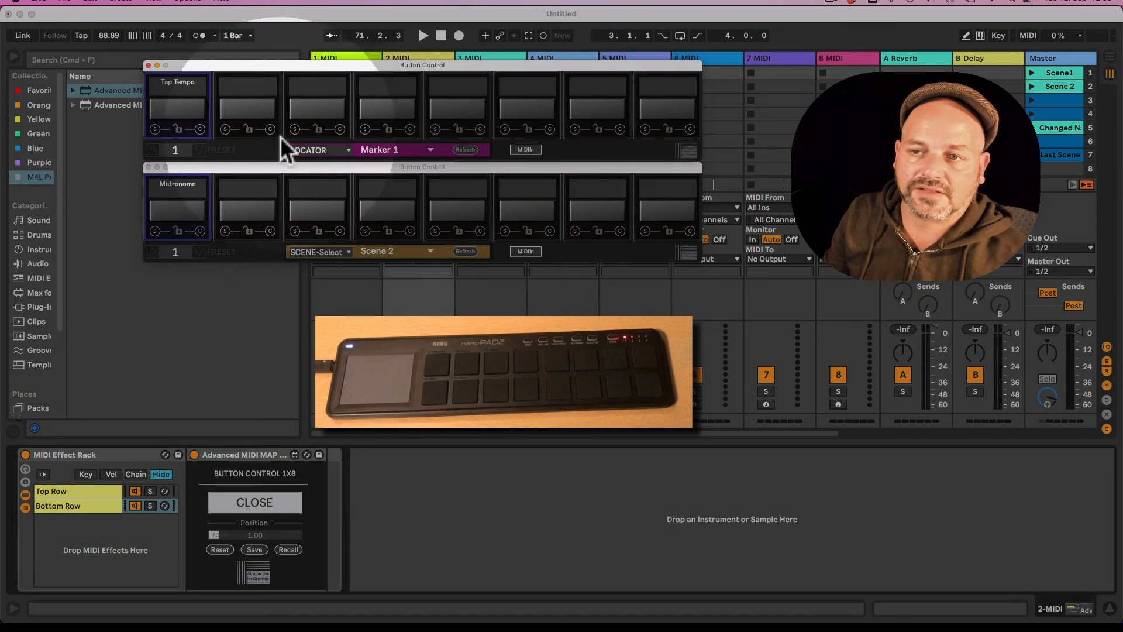
left_click(328, 151)
left_click(316, 235)
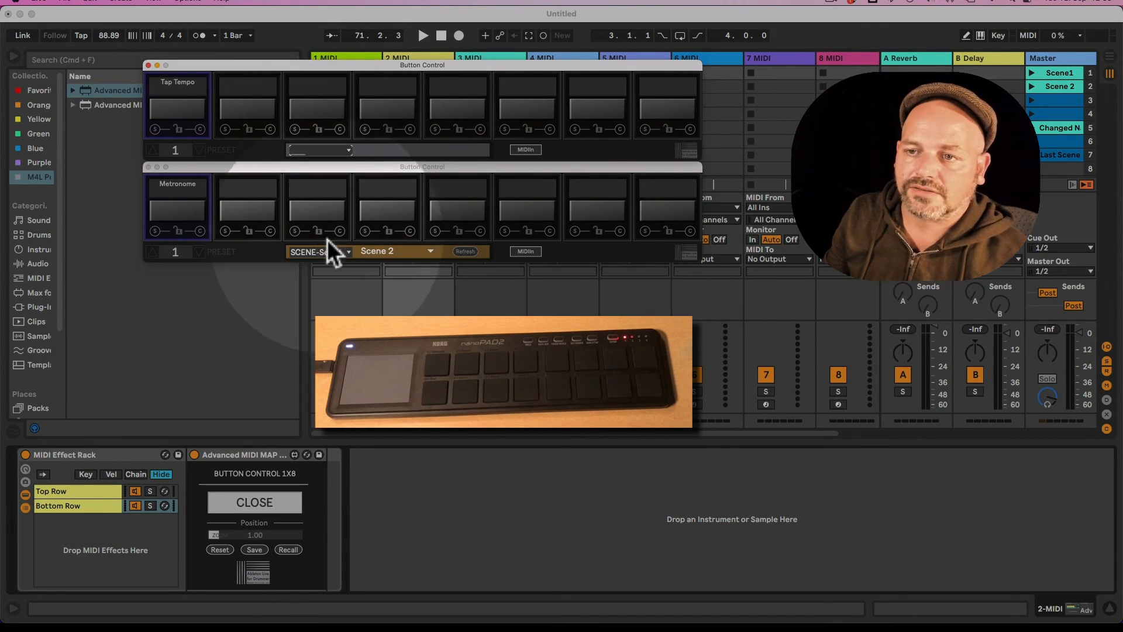
left_click(328, 252)
left_click(299, 336)
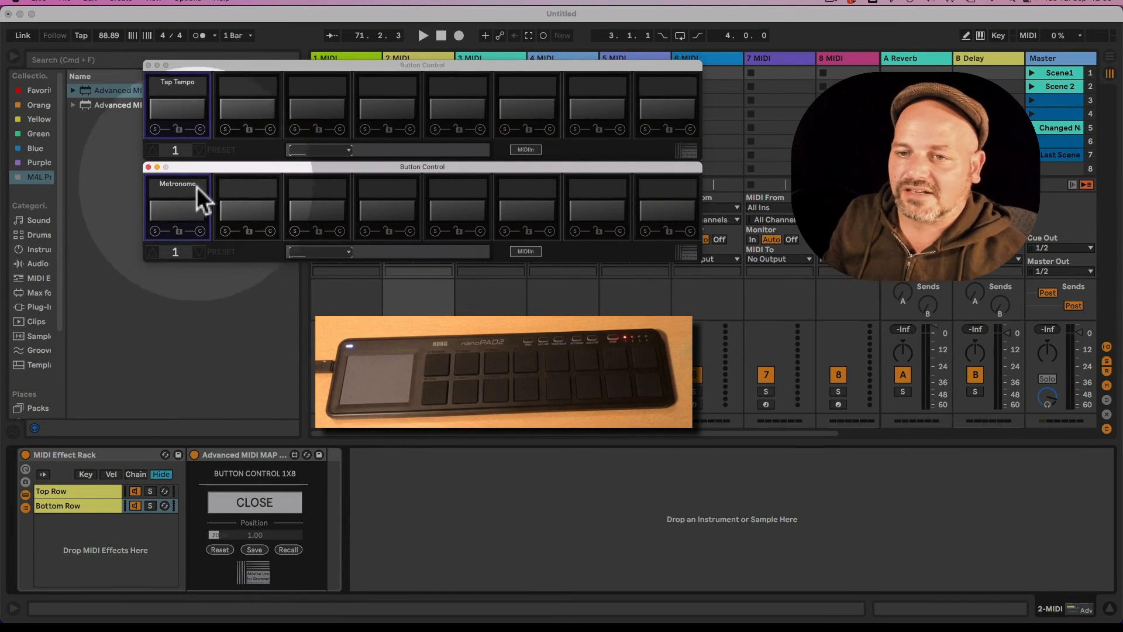
- Switch both windows to preset 2 and back to preset 1 to compare their assignments, nudging the Bottom Row window slightly down
left_click(152, 150)
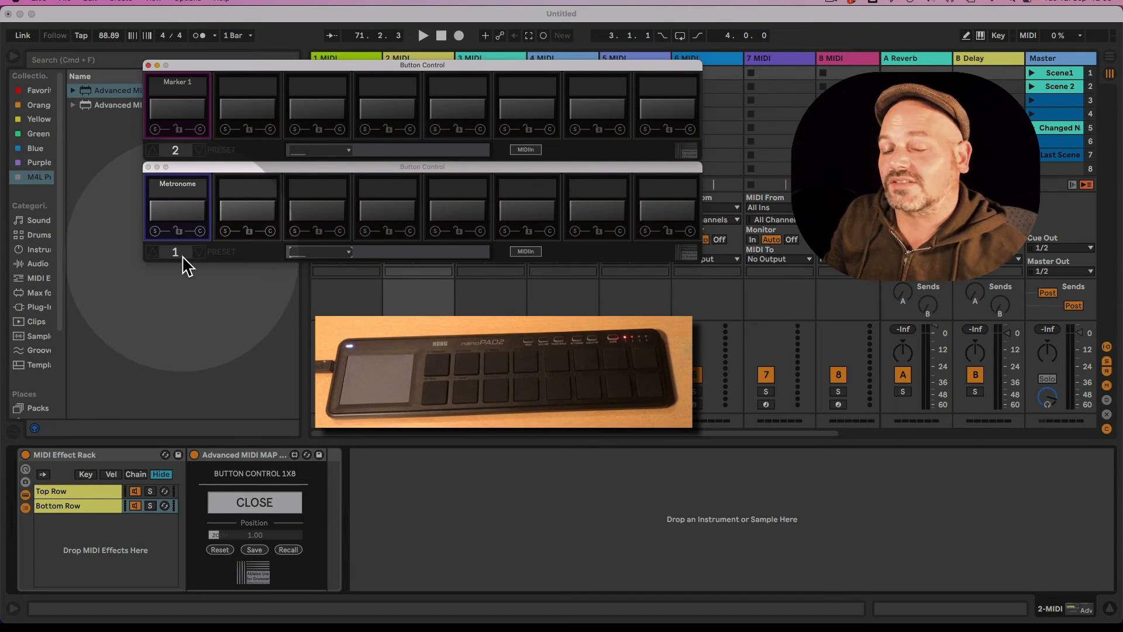
left_click(152, 252)
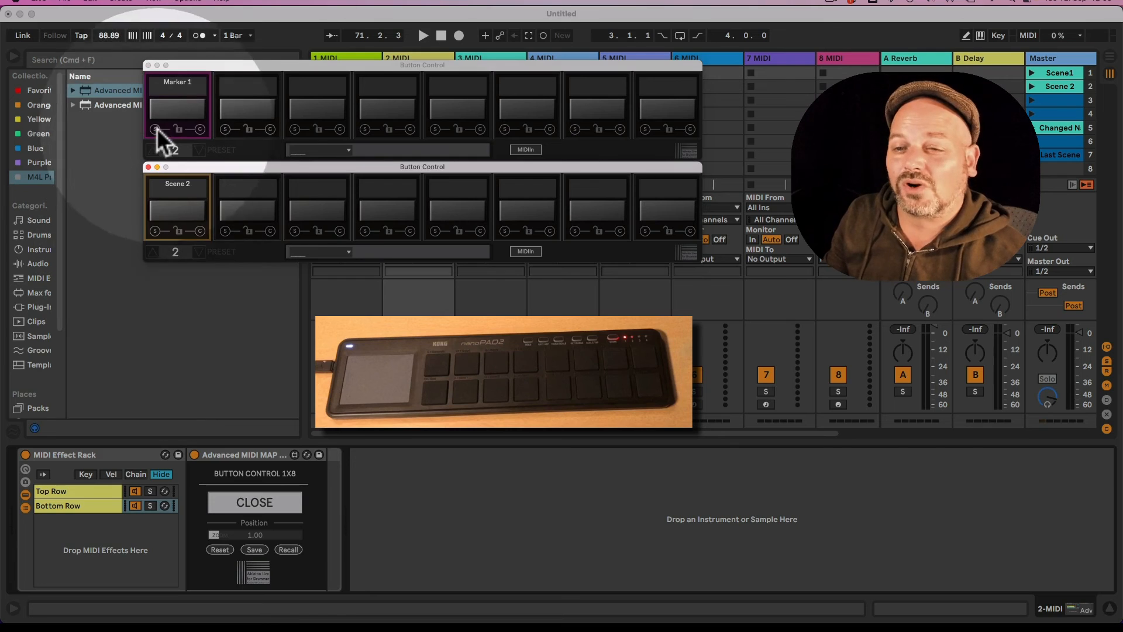
left_click(200, 150)
left_click(200, 253)
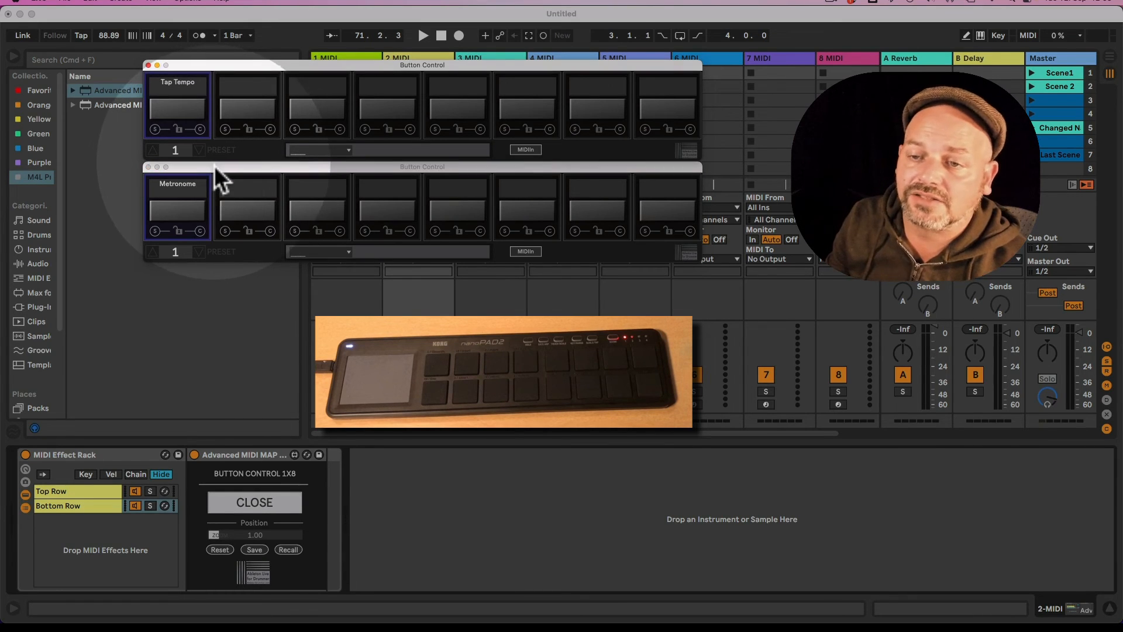
left_click_drag(214, 166, 214, 170)
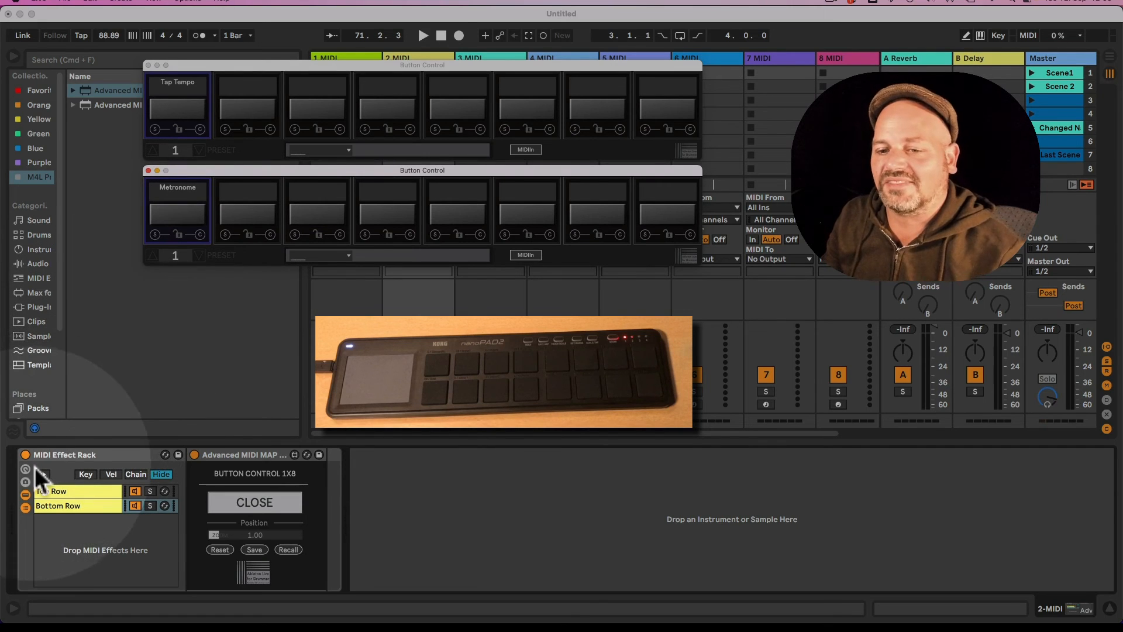
- Show the MIDI Effect Rack's macro controls and reduce them to a single macro
left_click(25, 469)
left_click(26, 471)
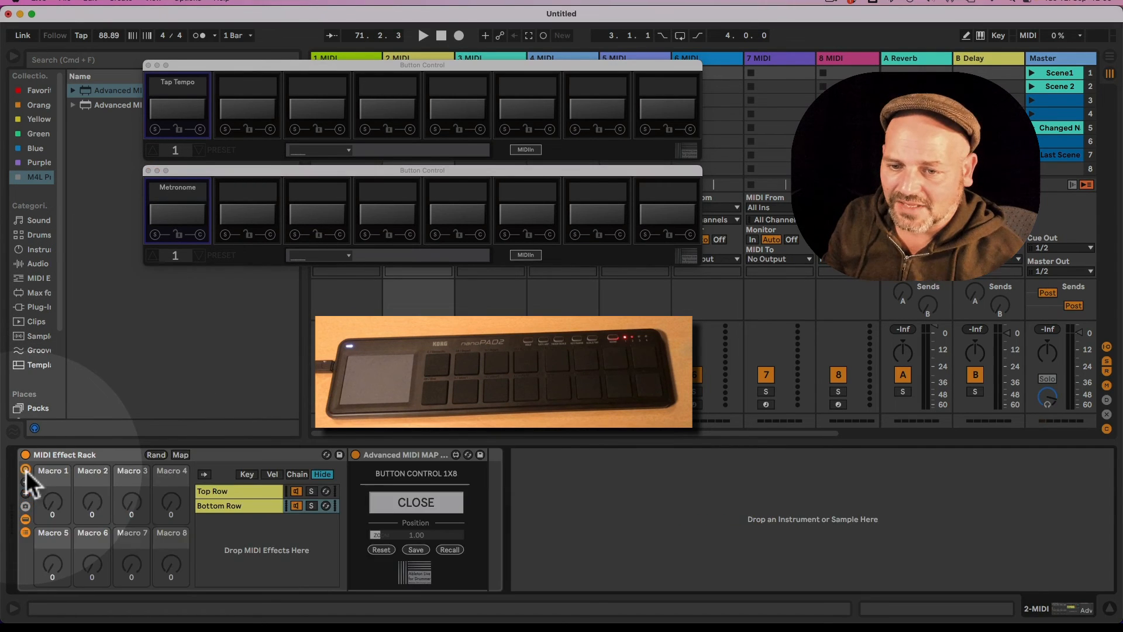
left_click(26, 469)
left_click(26, 468)
left_click(26, 468)
left_click(26, 469)
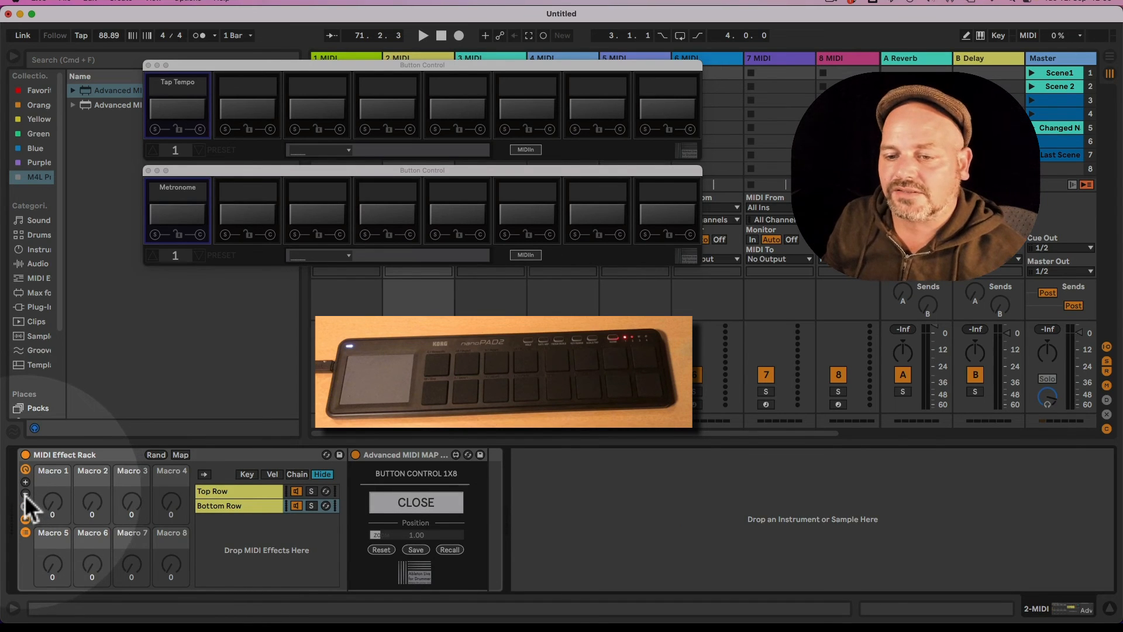
left_click(24, 494)
left_click(25, 494)
left_click(25, 495)
left_click(25, 494)
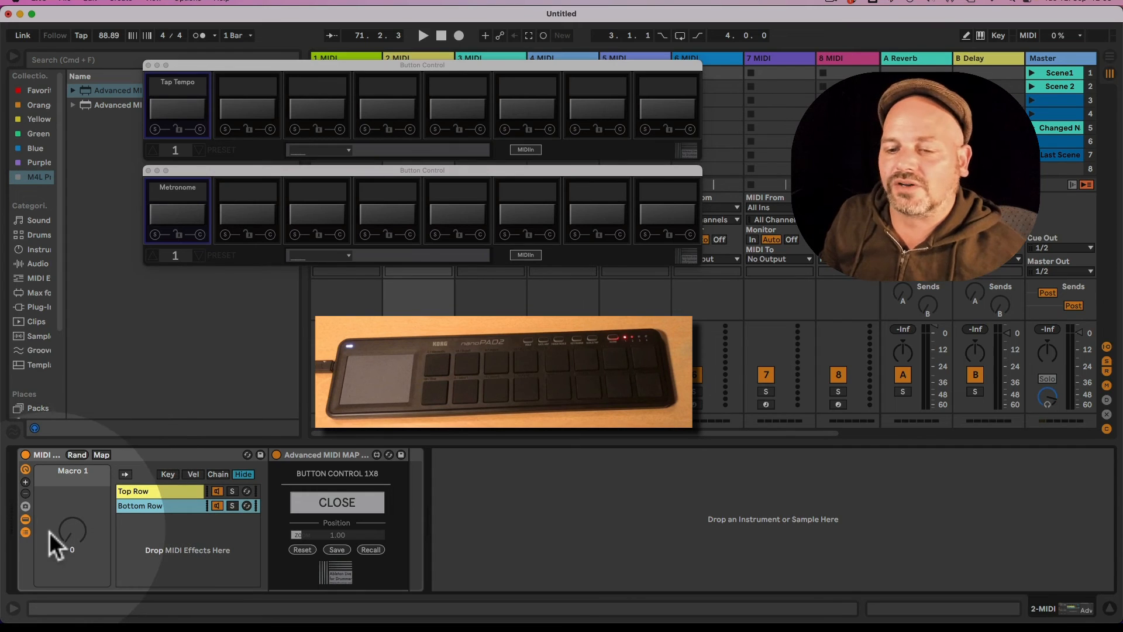
- Try to map the Bottom Row window's preset number to Macro 1, and leave macro mapping mode
left_click_drag(71, 534, 71, 492)
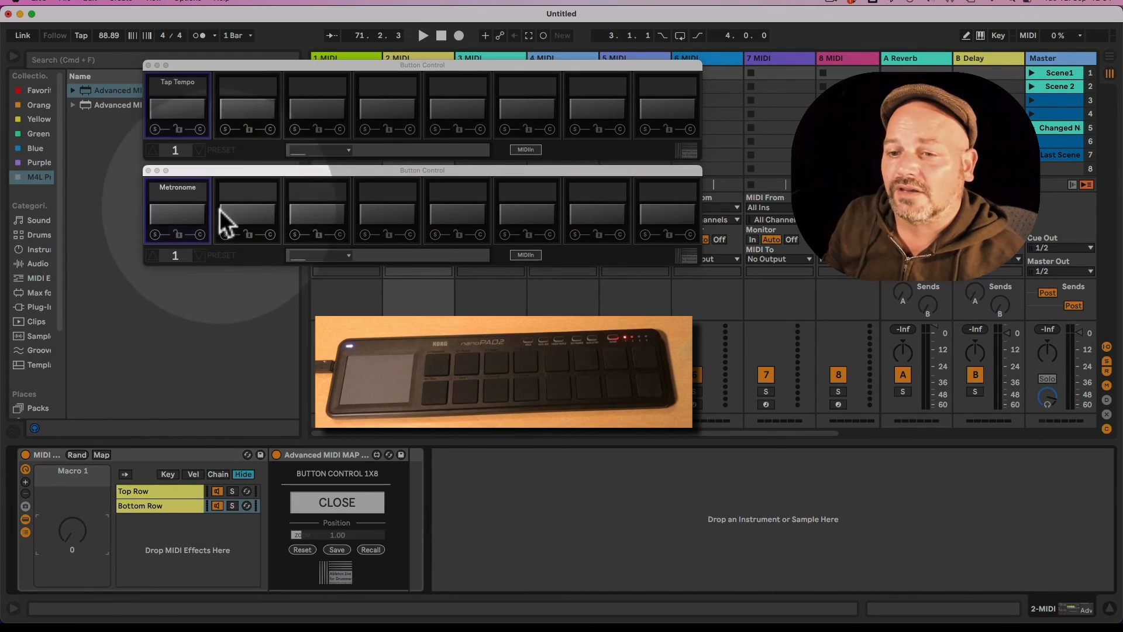
left_click(175, 256)
left_click_drag(175, 256, 182, 285)
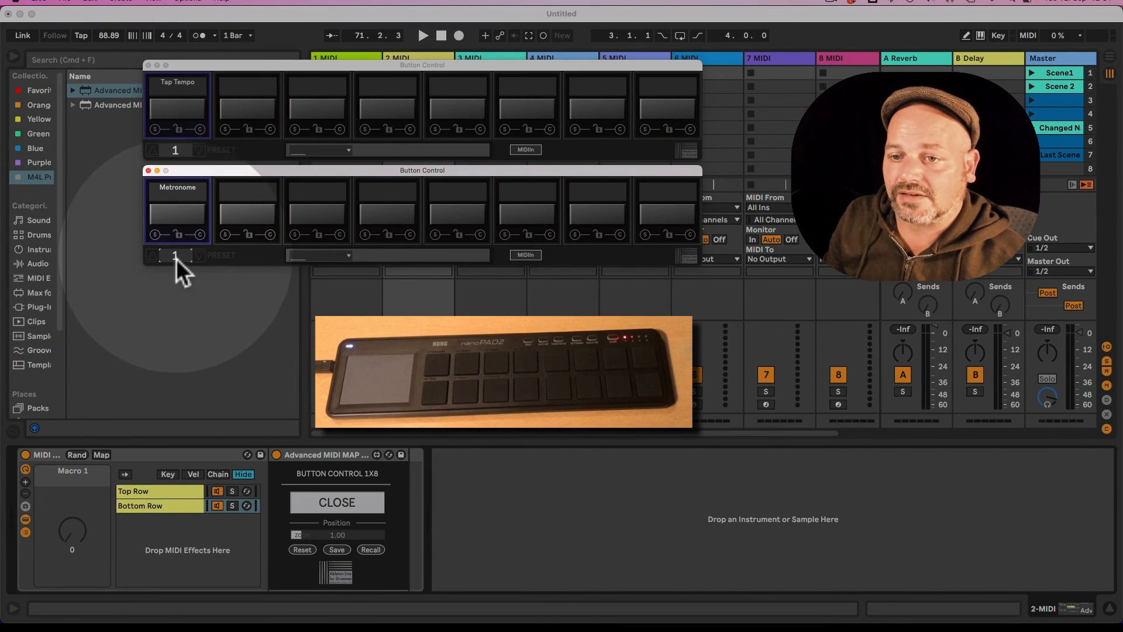
left_click(102, 455)
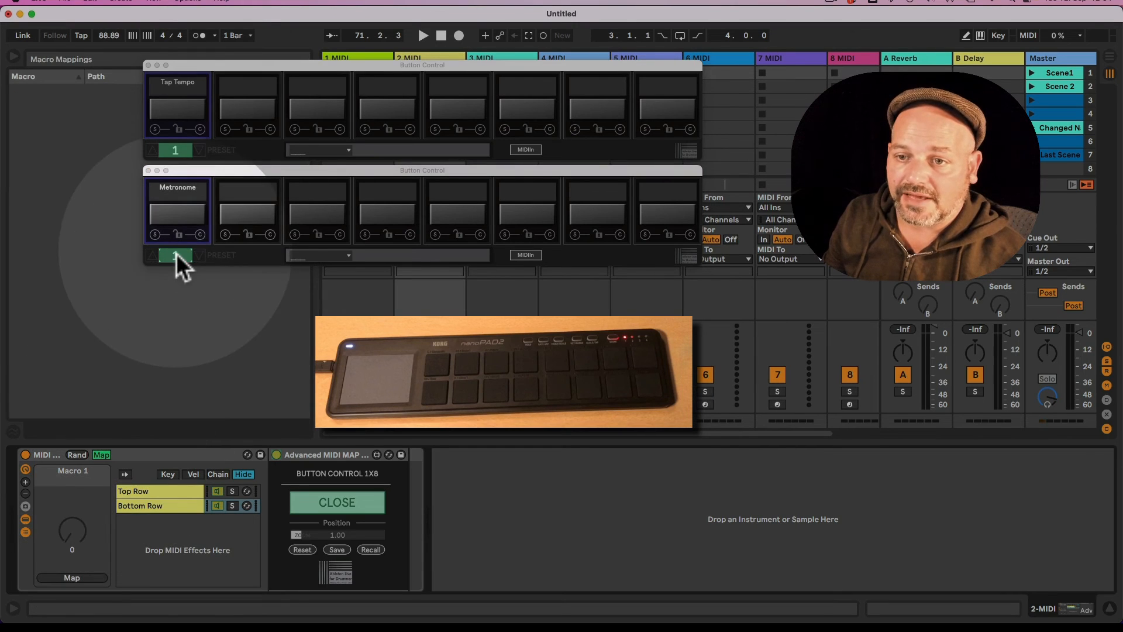
left_click(177, 255)
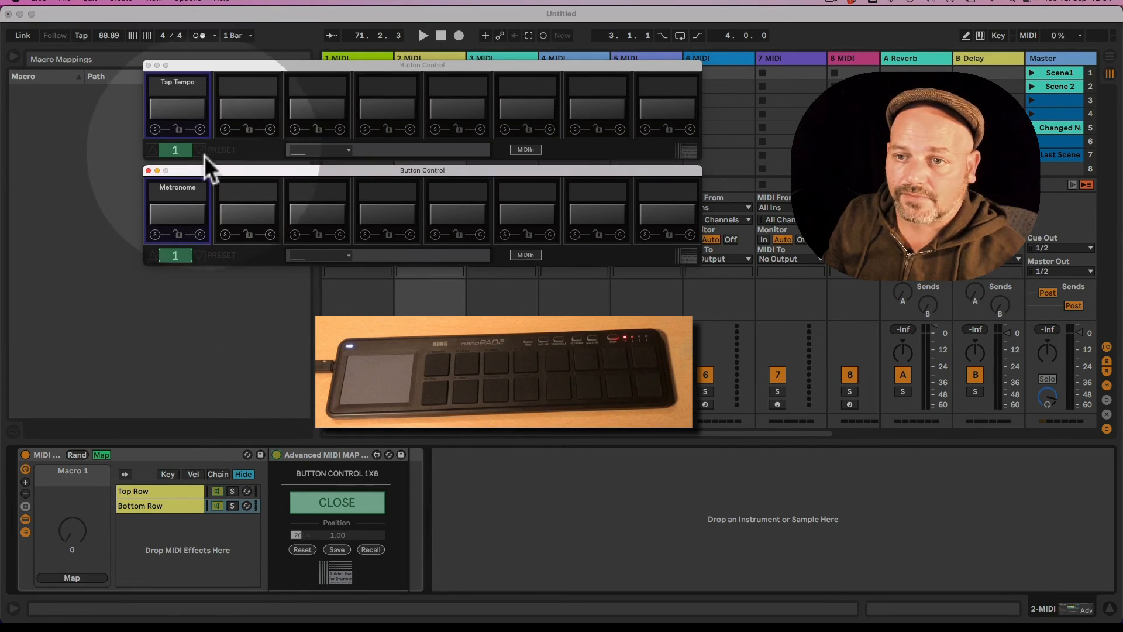
left_click_drag(205, 169, 204, 176)
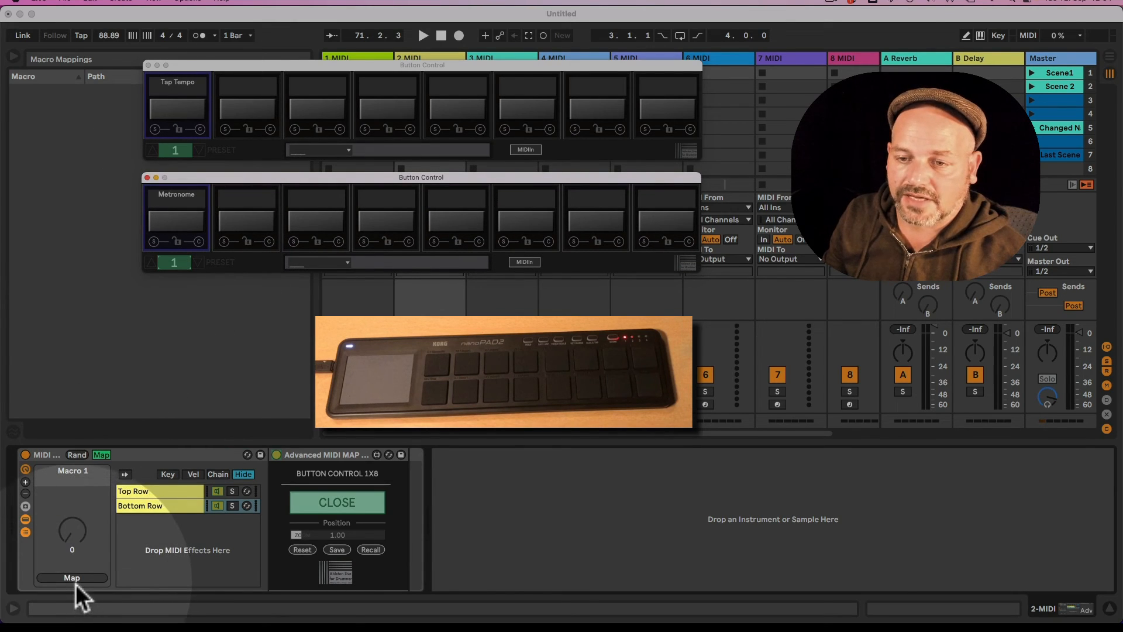
left_click(75, 584)
left_click(79, 575)
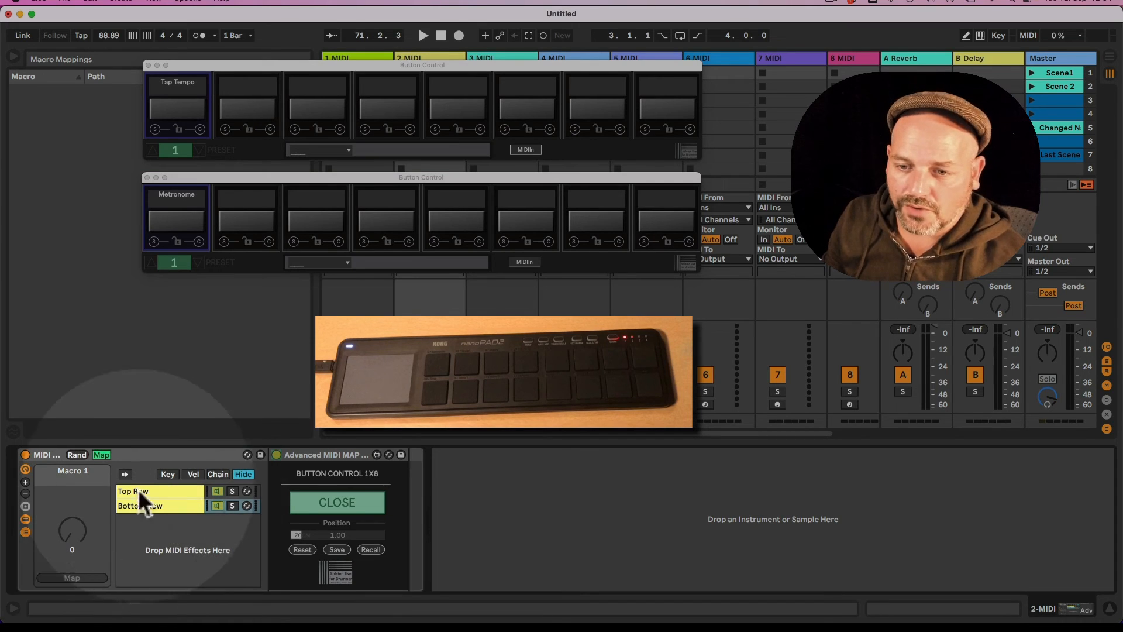
left_click(100, 453)
left_click(103, 454)
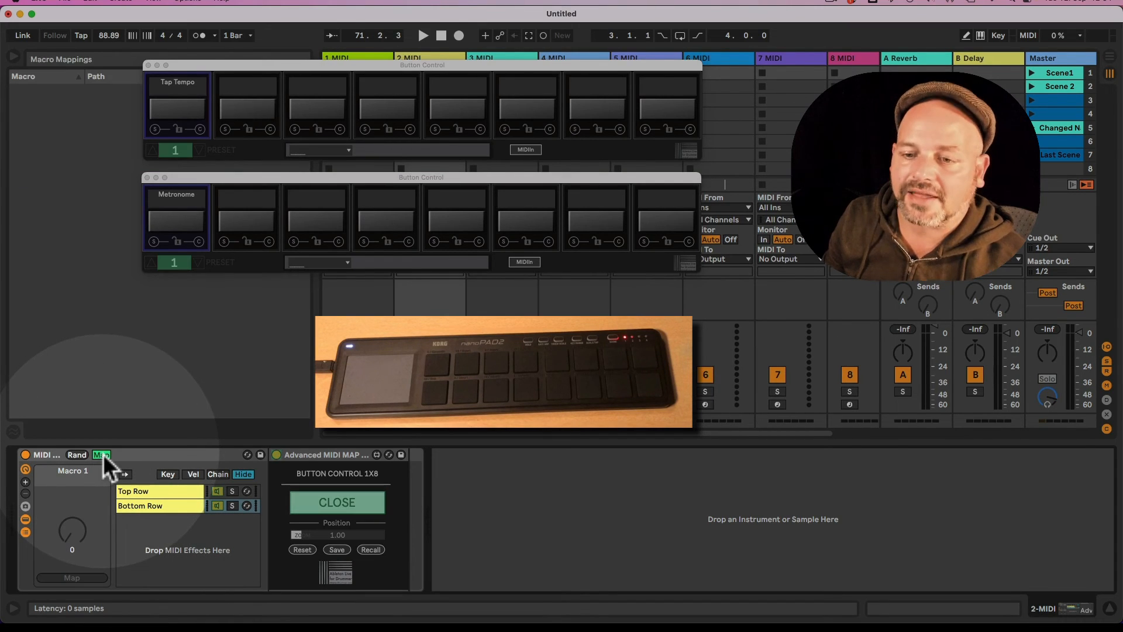
left_click(103, 453)
- Move the Bottom Row window slightly lower and shift the Top Row window slightly sideways
left_click_drag(276, 178, 277, 185)
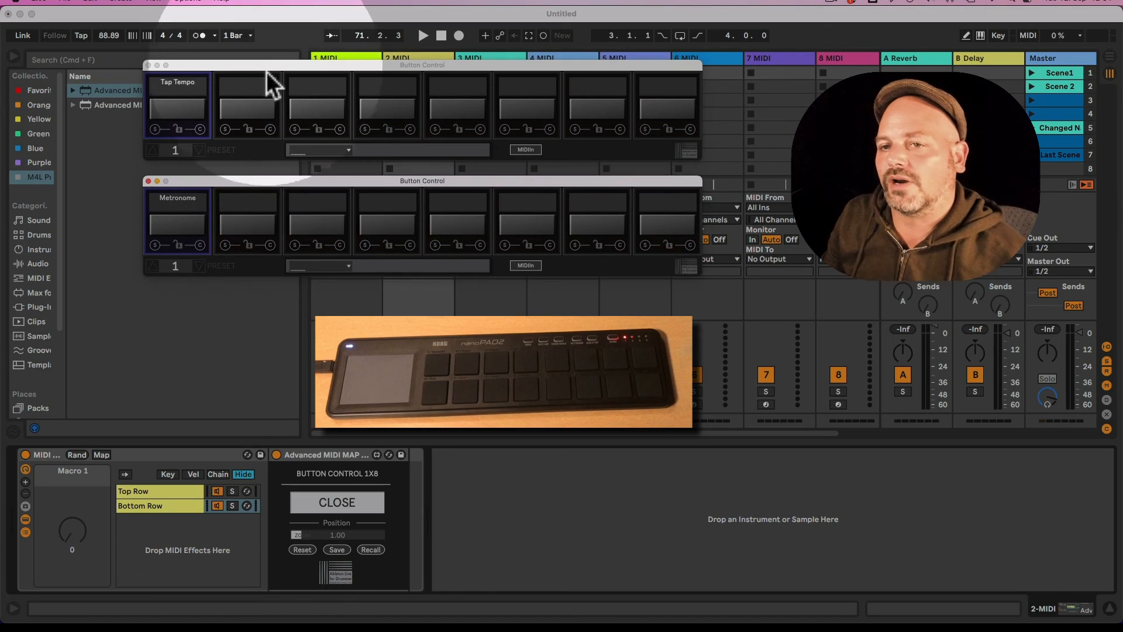
left_click_drag(265, 65, 265, 72)
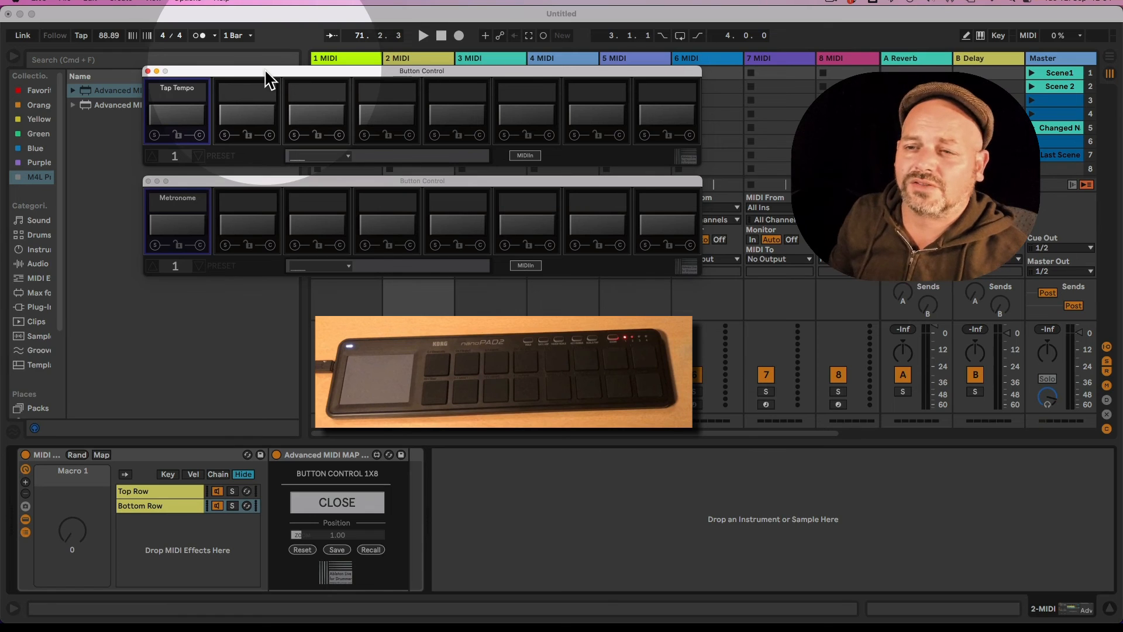
mouse_move(266, 71)
left_mouse_down()
mouse_move(276, 49)
mouse_move(283, 58)
mouse_move(271, 66)
left_mouse_up()
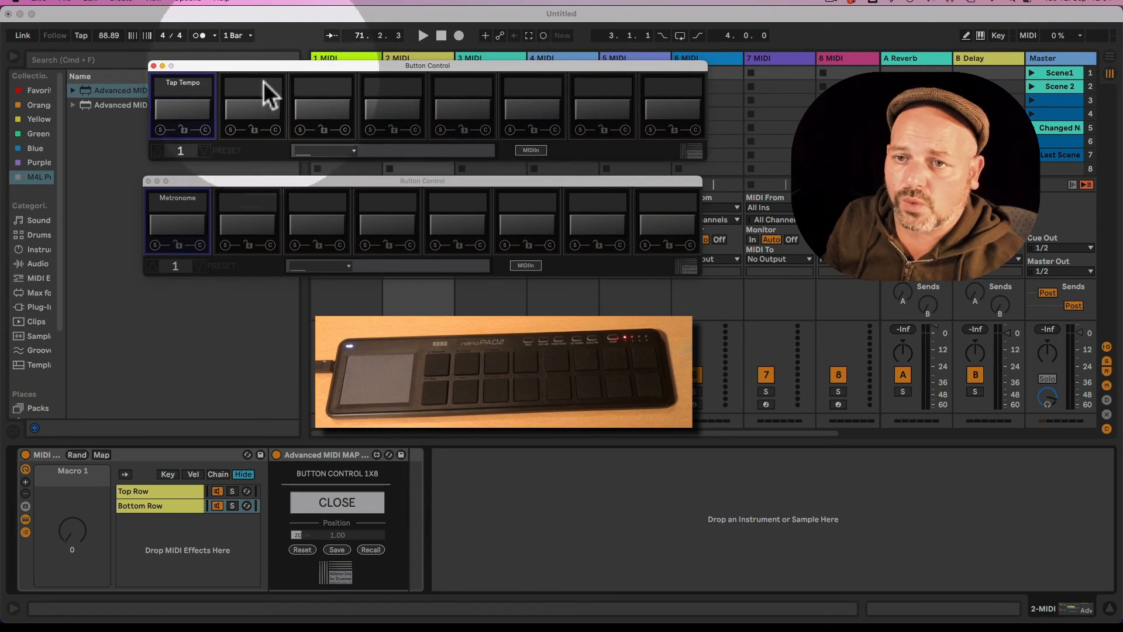
- Test the Top Row window's preset number control and try to select it for mapping to Macro 1
left_click(206, 151)
left_click(155, 154)
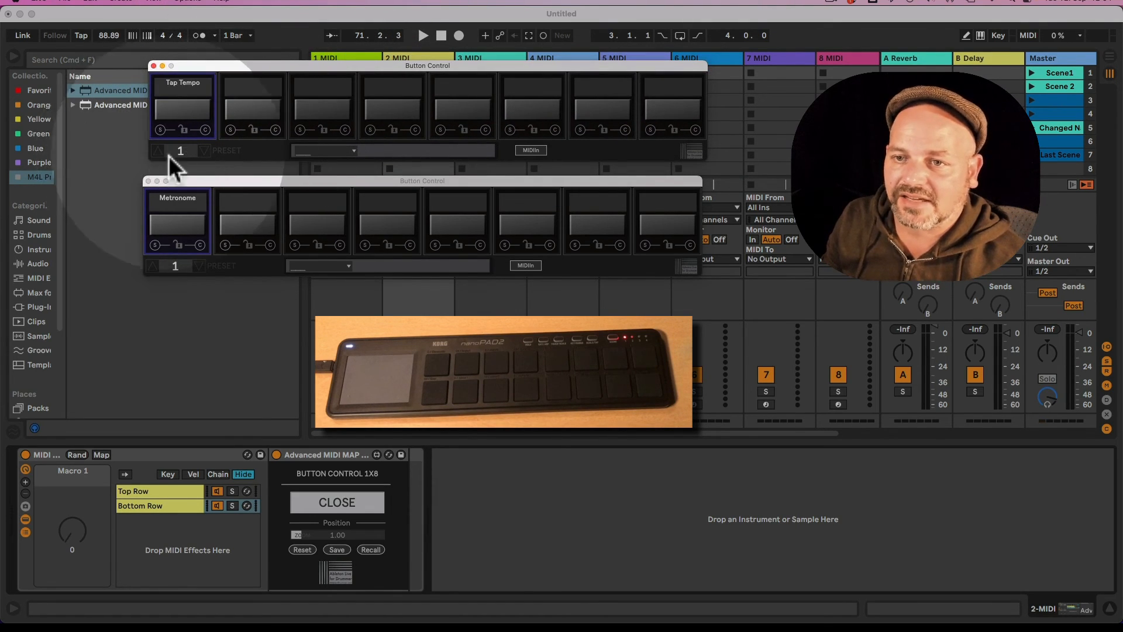
left_click_drag(176, 153, 178, 164)
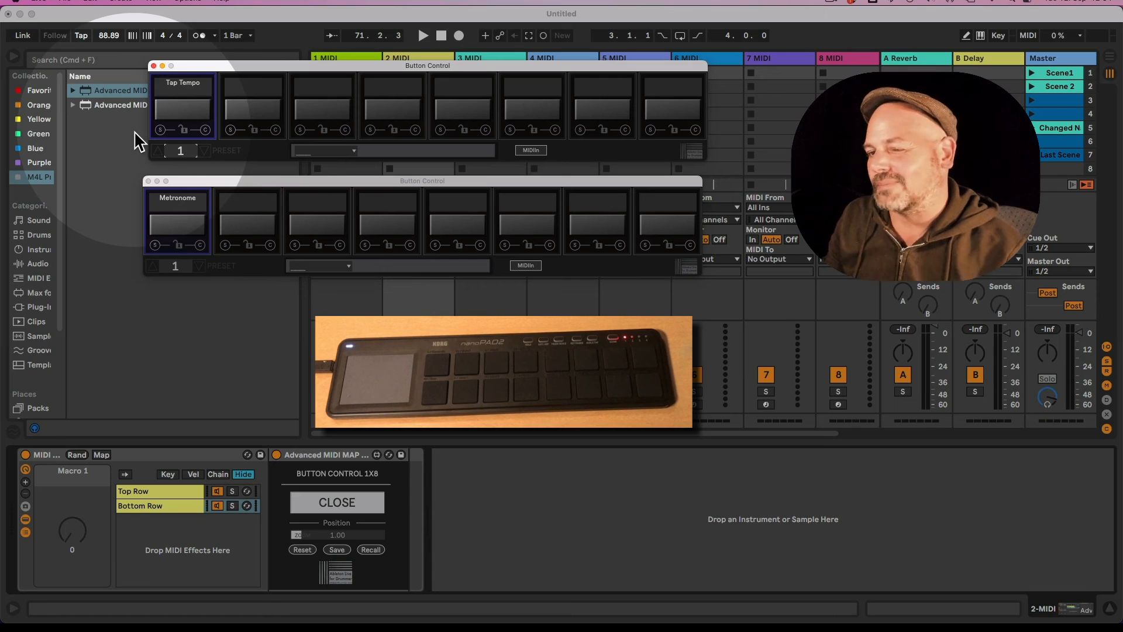
left_click_drag(192, 148, 196, 168)
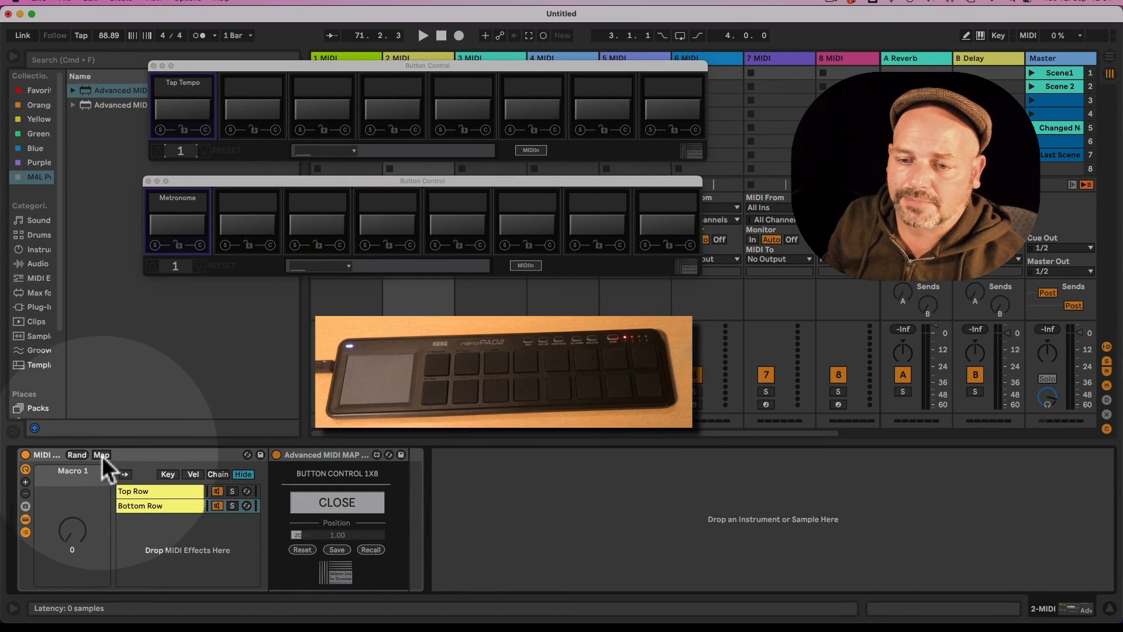
left_click(102, 455)
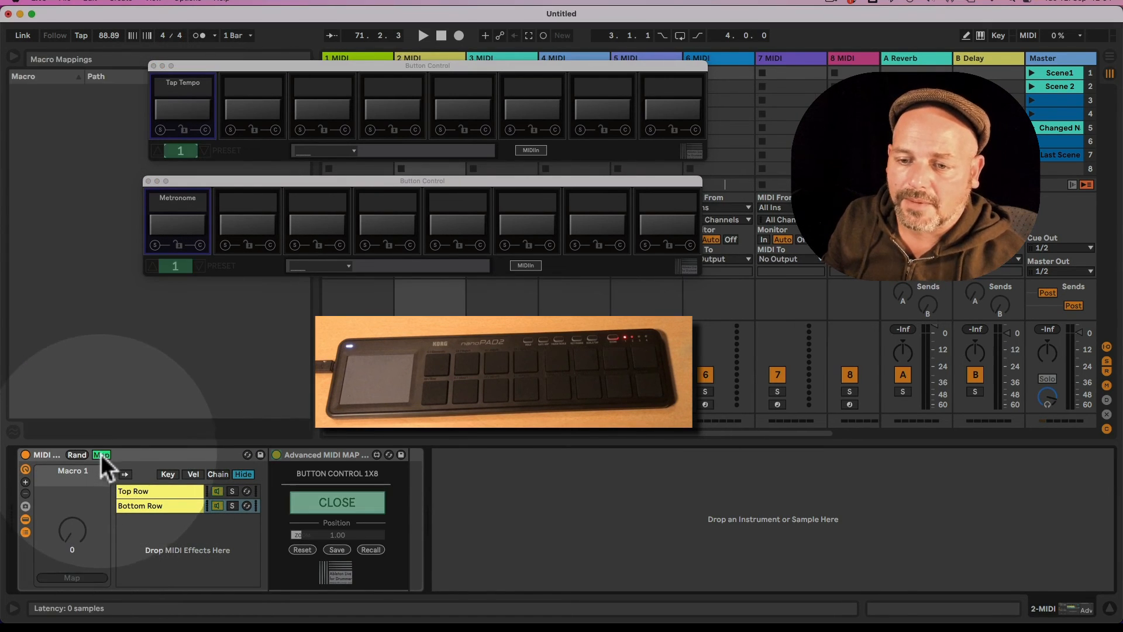
left_click(175, 150)
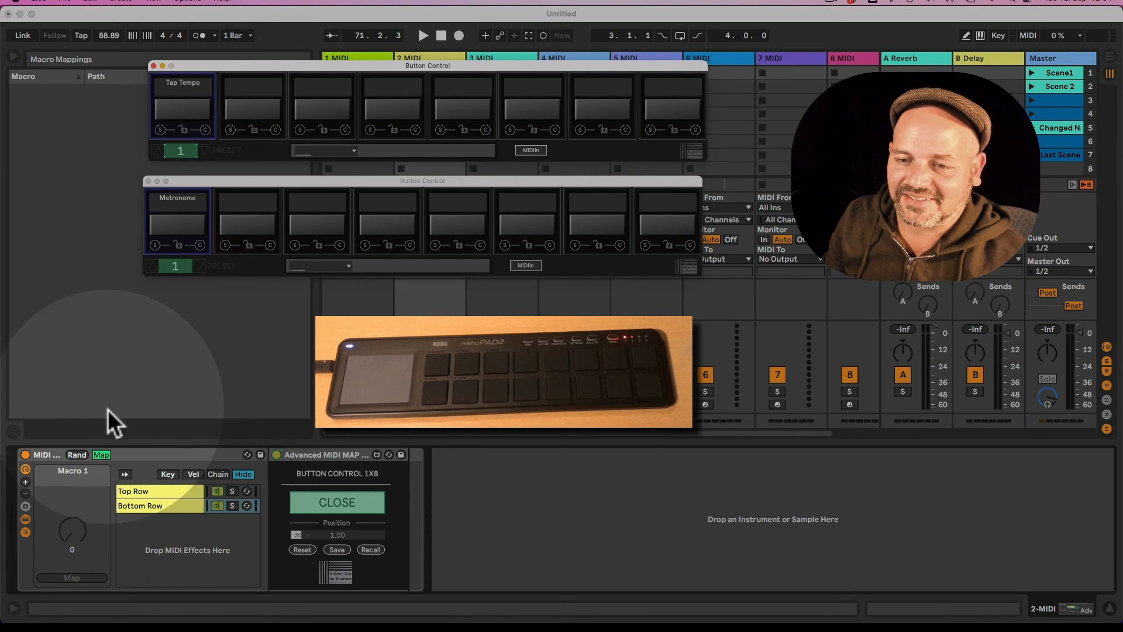
left_click(102, 455)
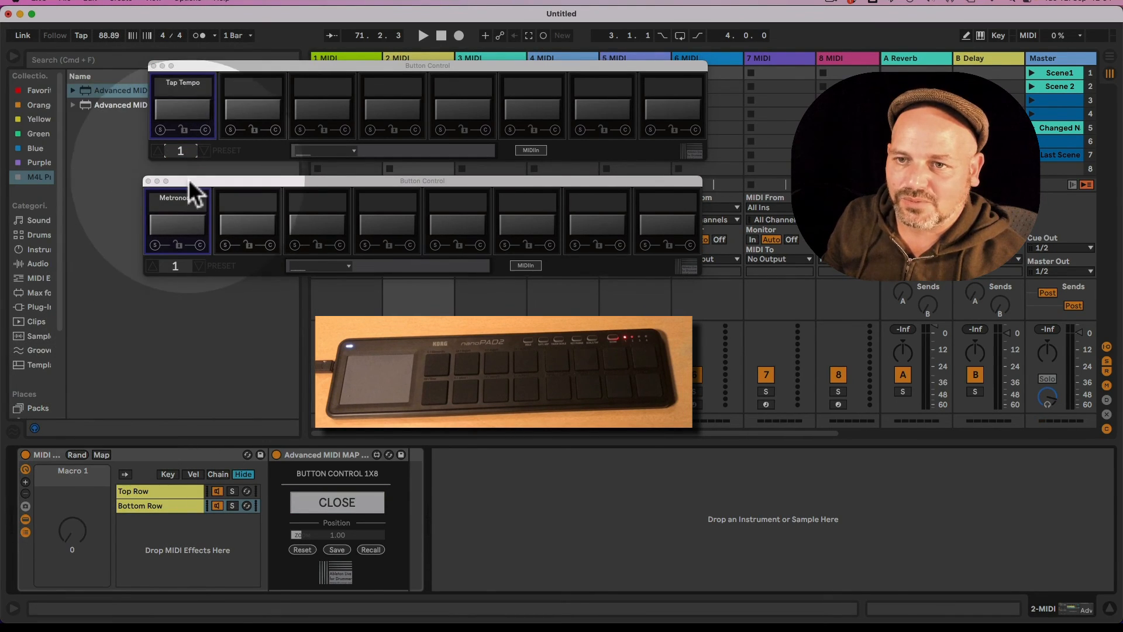
- Align the Bottom Row window under the Top Row window, and step the Top Row preset to 128 and back to 1
left_click_drag(188, 179, 195, 173)
left_click(202, 151)
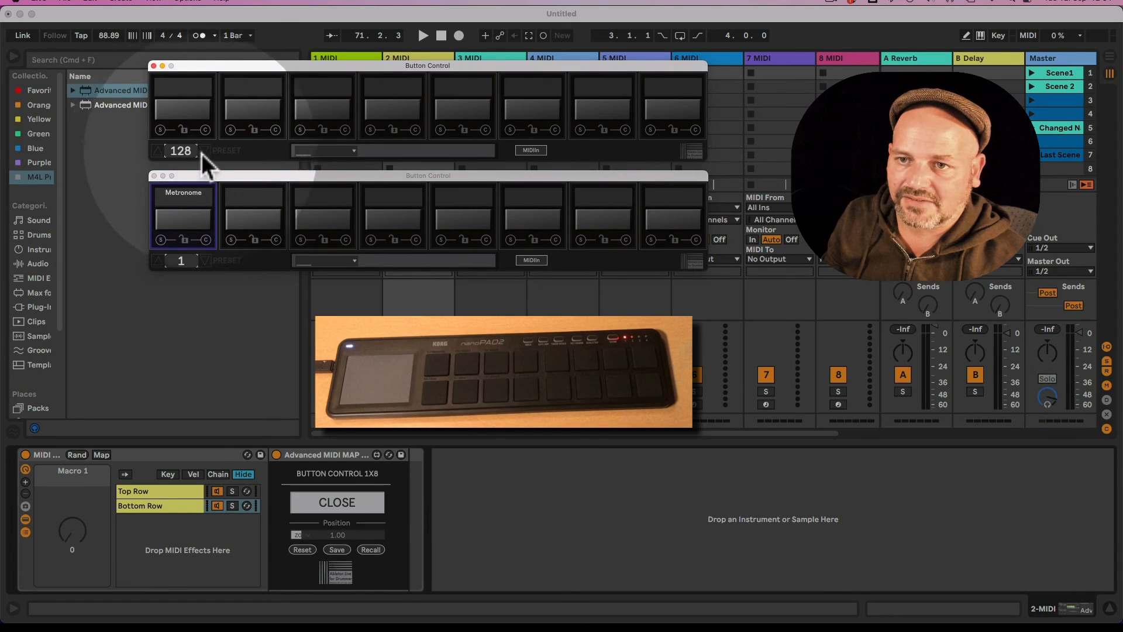
left_click(159, 152)
- Close and reopen the Button Control window of the Top Row chain and set its preset number to 4
left_click(140, 503)
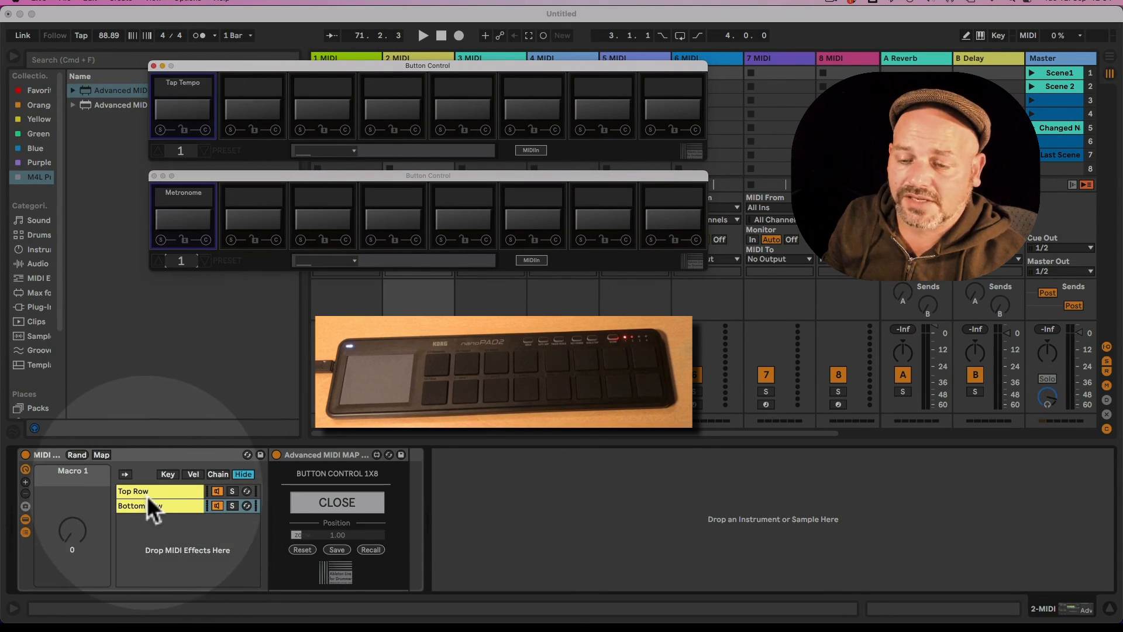
left_click(147, 491)
left_click(308, 502)
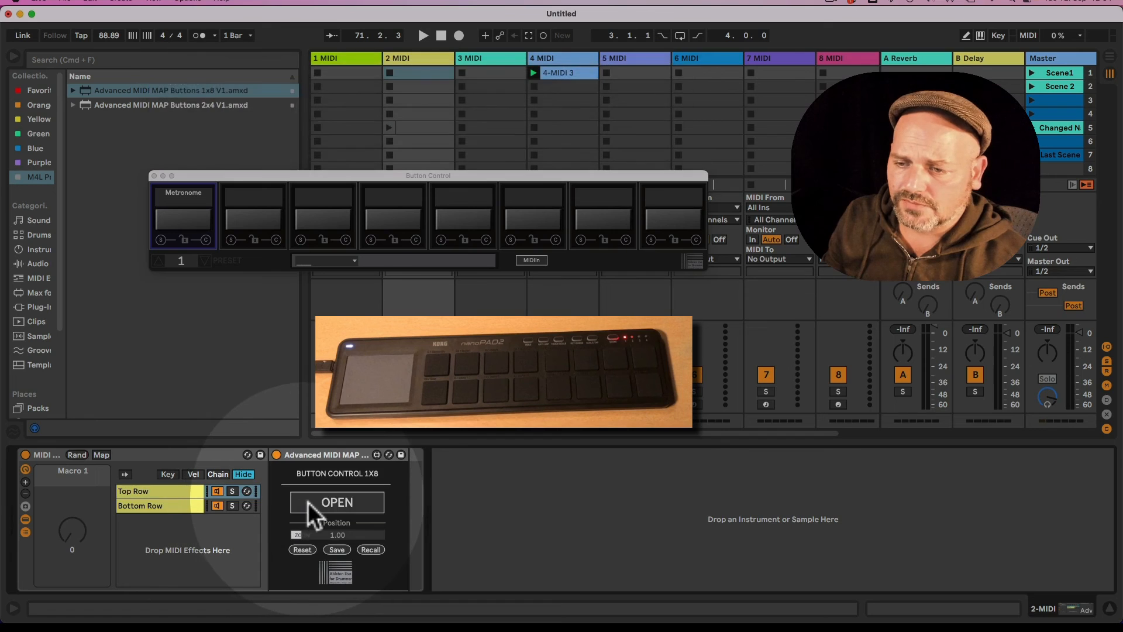
left_click(307, 502)
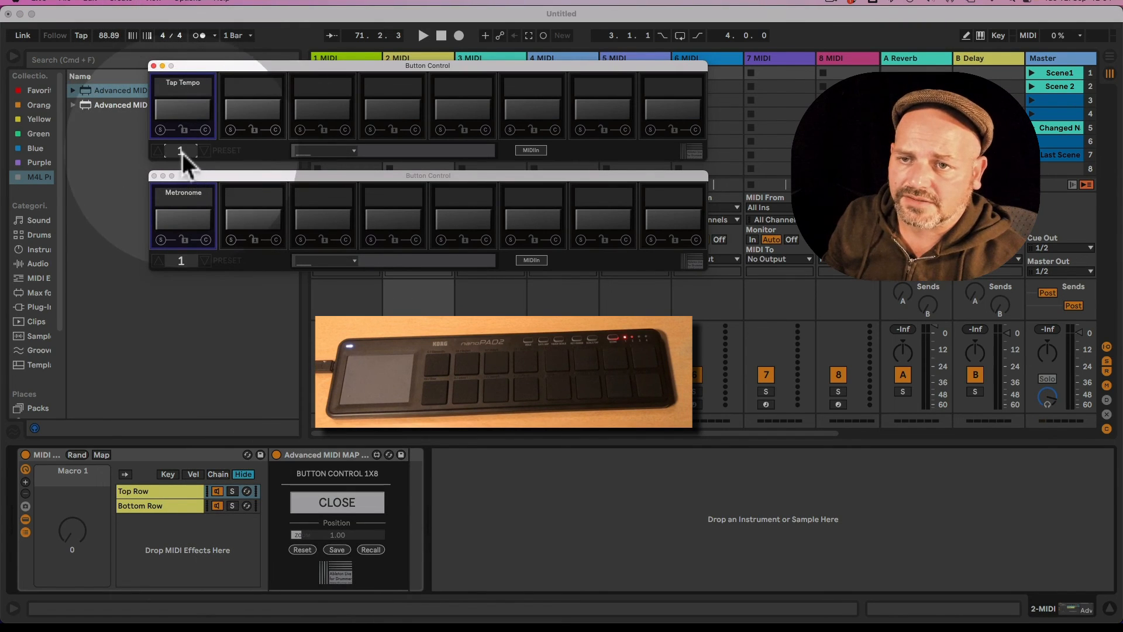
left_click(182, 111)
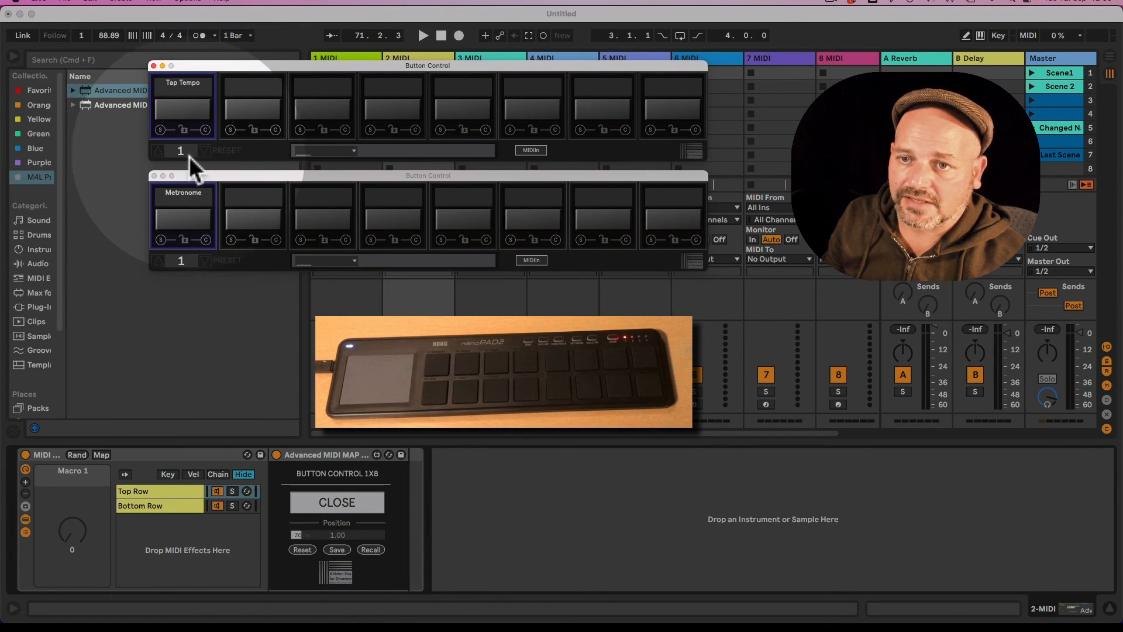
left_click_drag(186, 154, 186, 151)
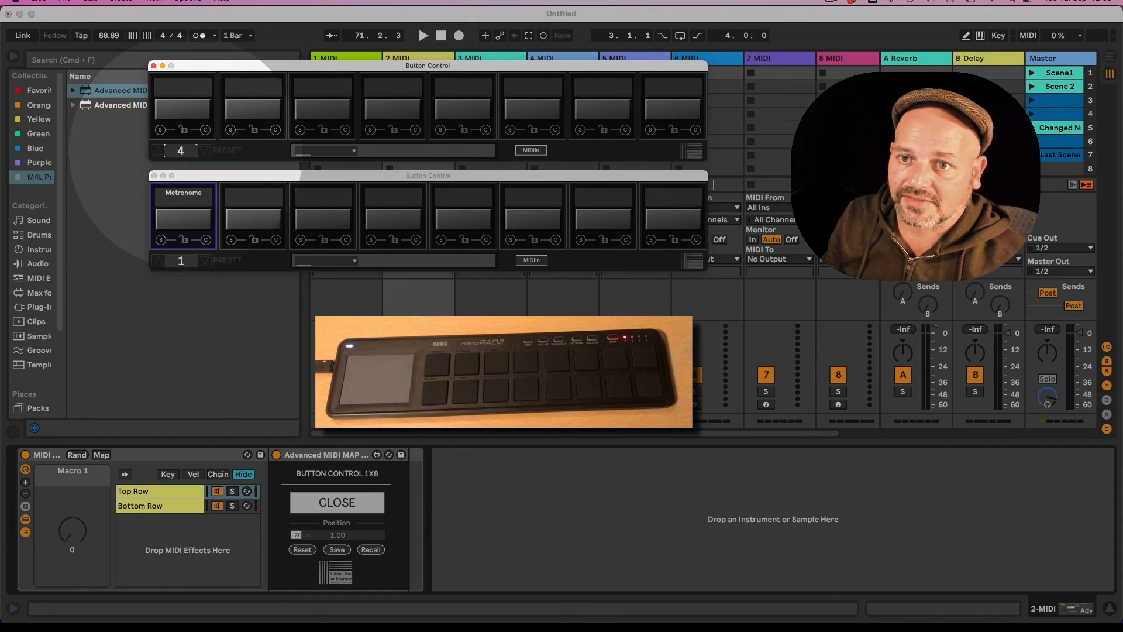
- Map the Top Row window's preset number to Macro 1 of the MIDI Effect Rack and leave macro mapping mode
left_click(102, 455)
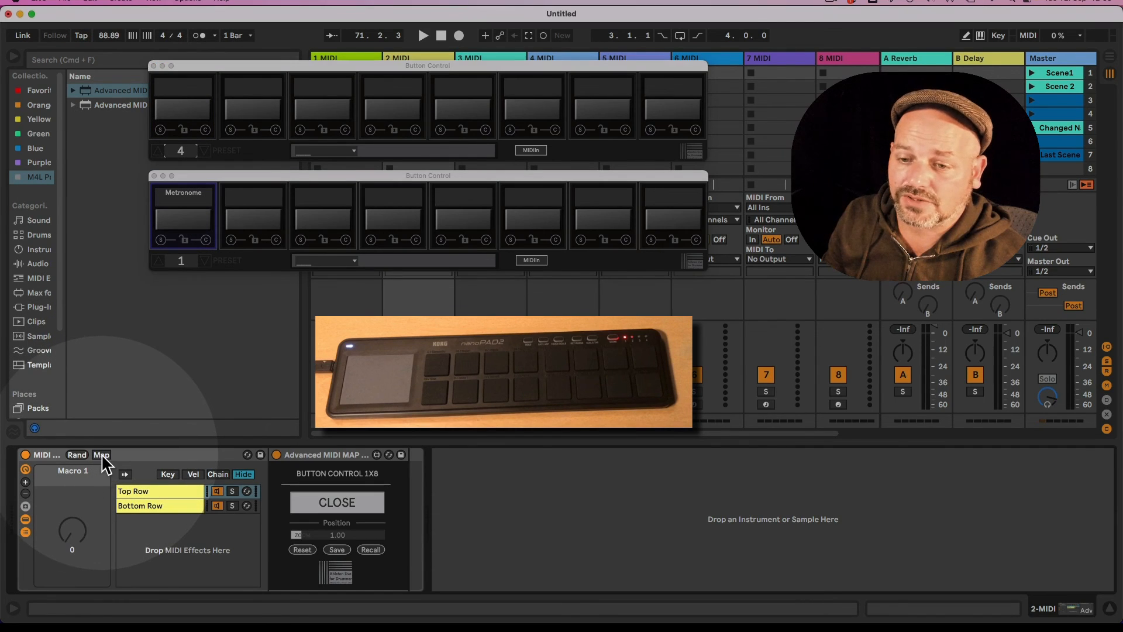
left_click(102, 455)
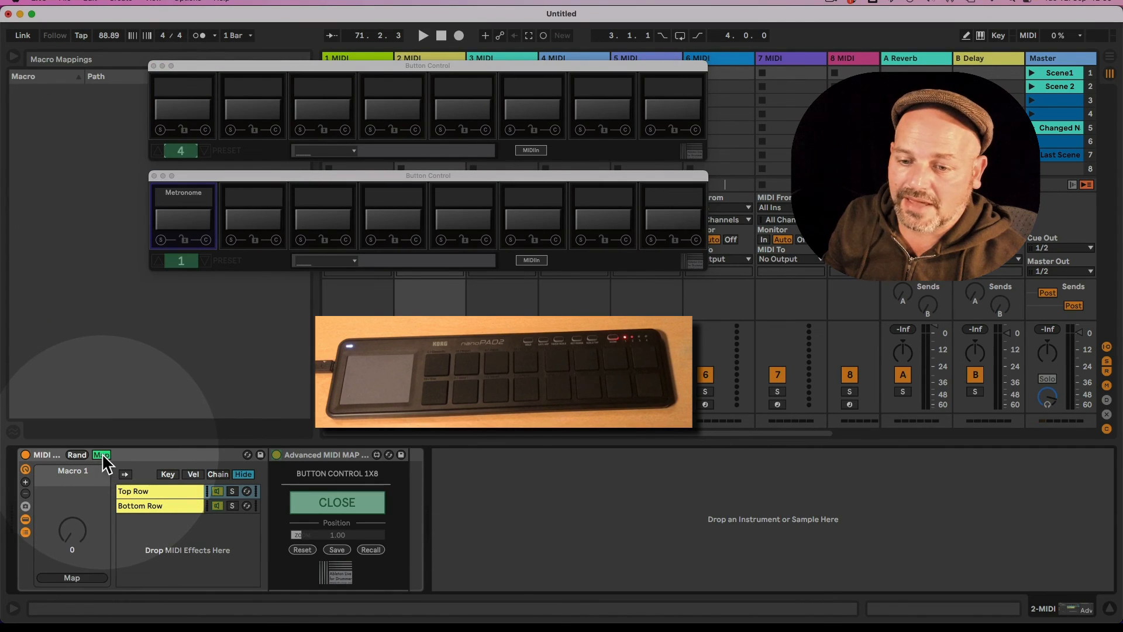
left_click(72, 578)
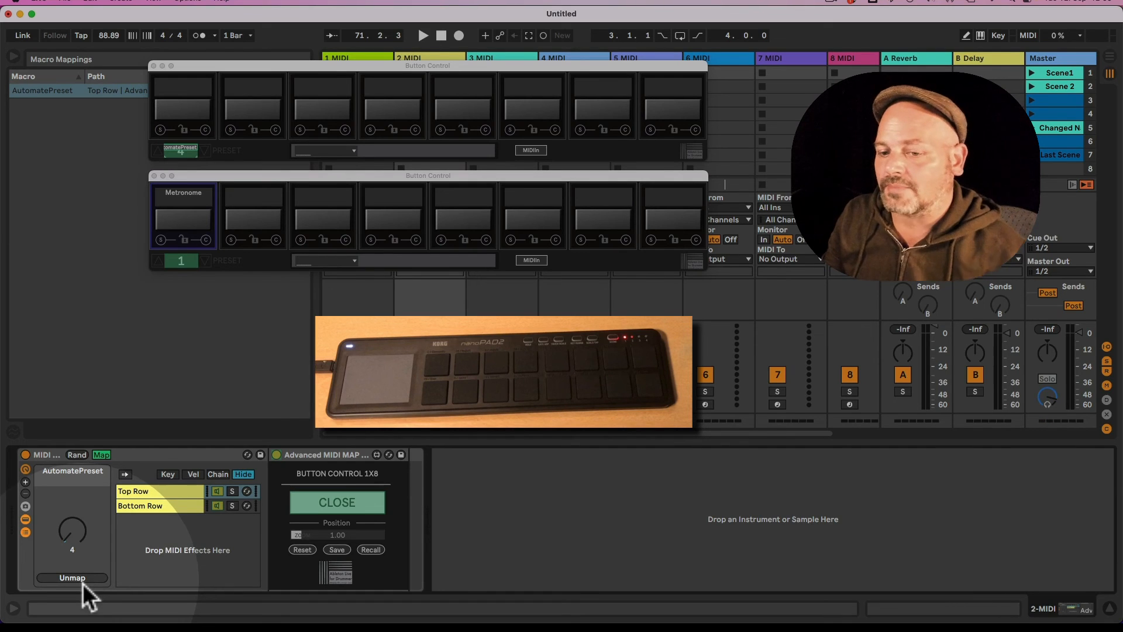
left_click(98, 456)
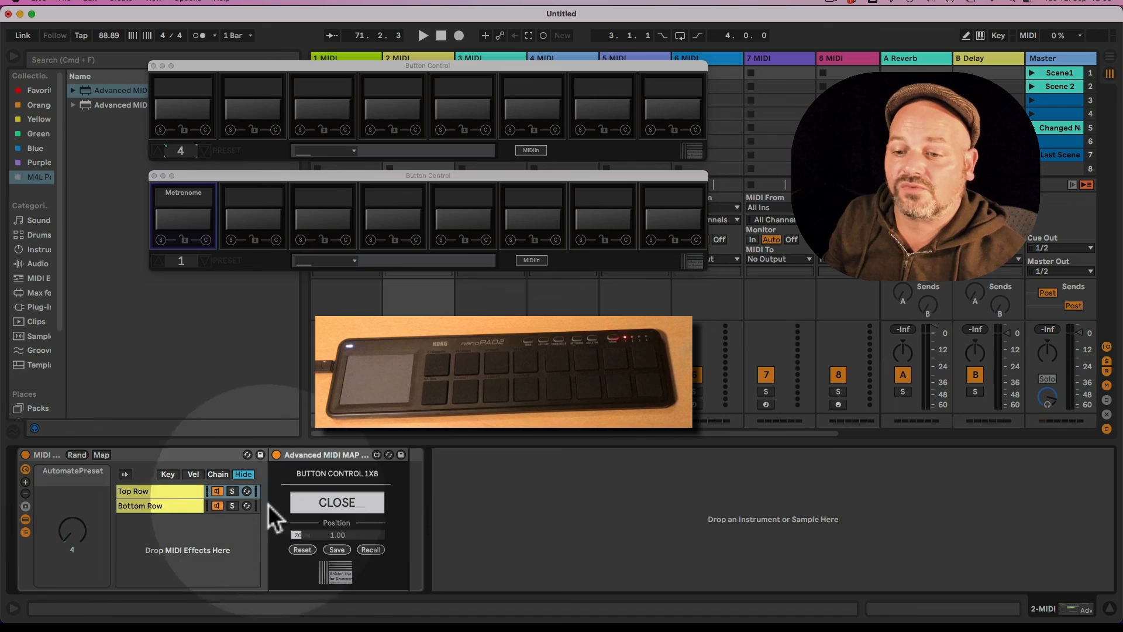
- Close and reopen the Button Control window of the Bottom Row chain and set its preset number to 4
left_click(158, 506)
left_click(322, 502)
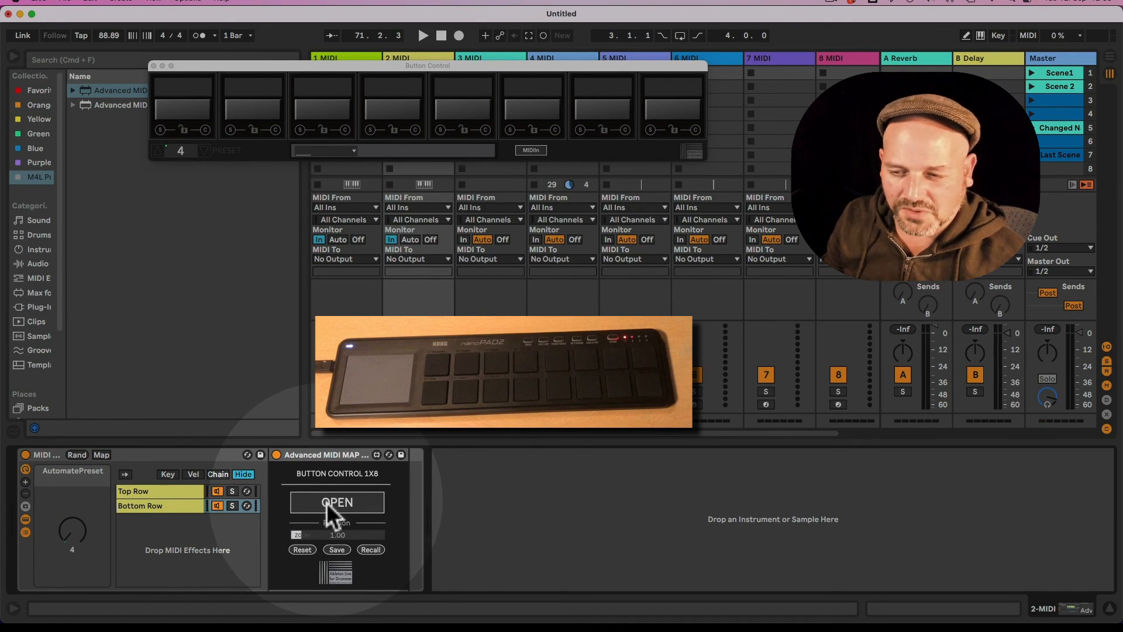
left_click(327, 503)
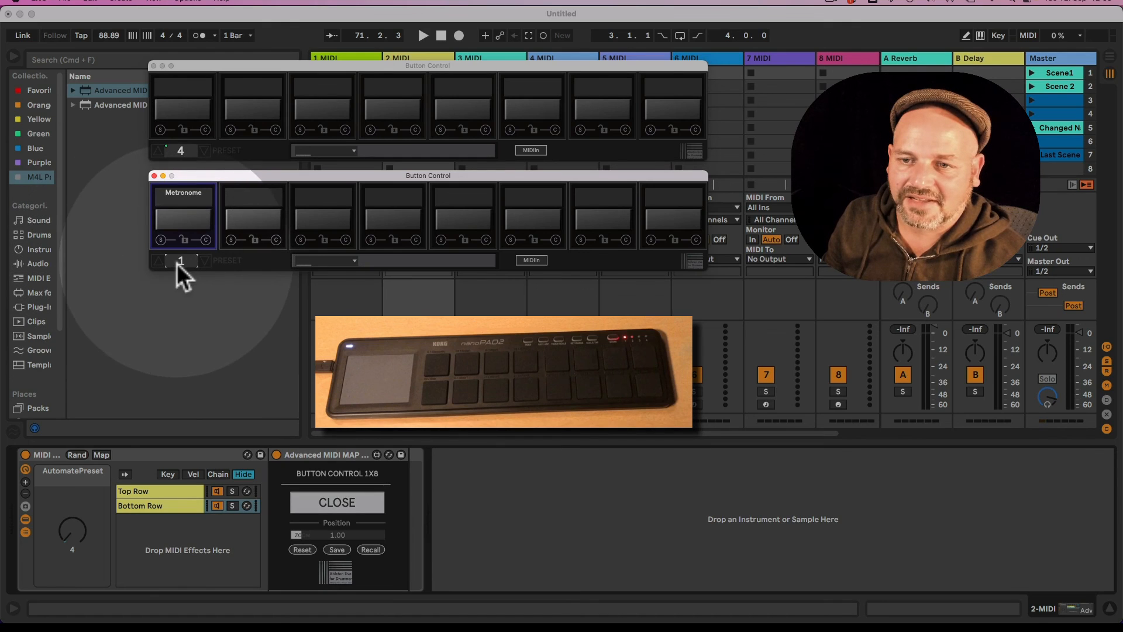
left_click_drag(177, 264, 177, 254)
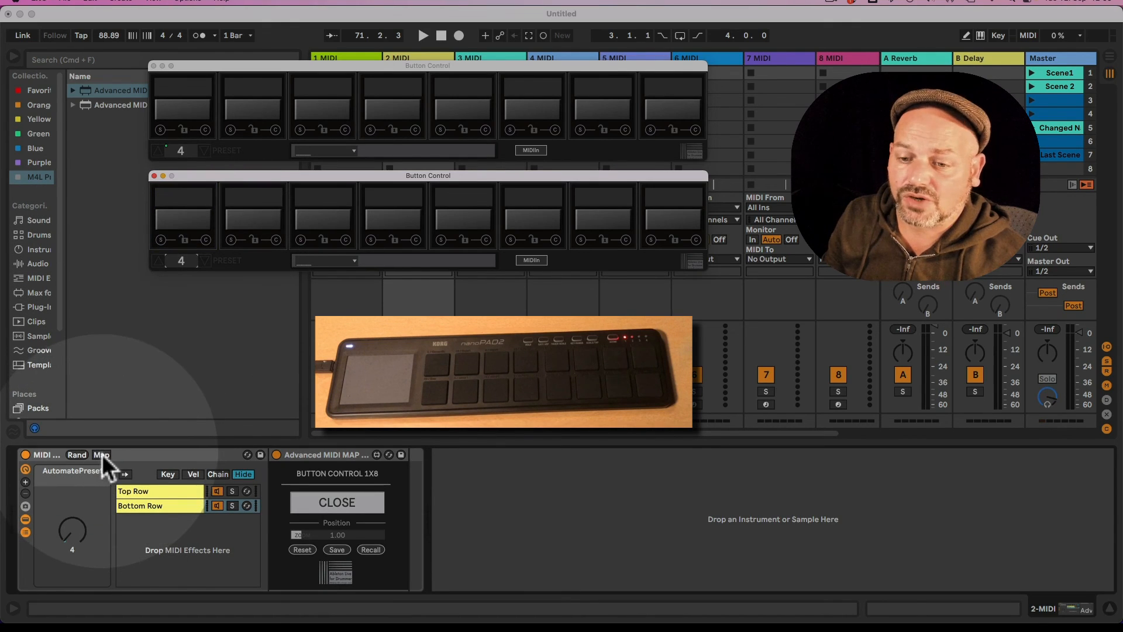
- Map the Bottom Row window's preset number to the same macro and set the macro to 1 to switch both presets together
left_click(103, 454)
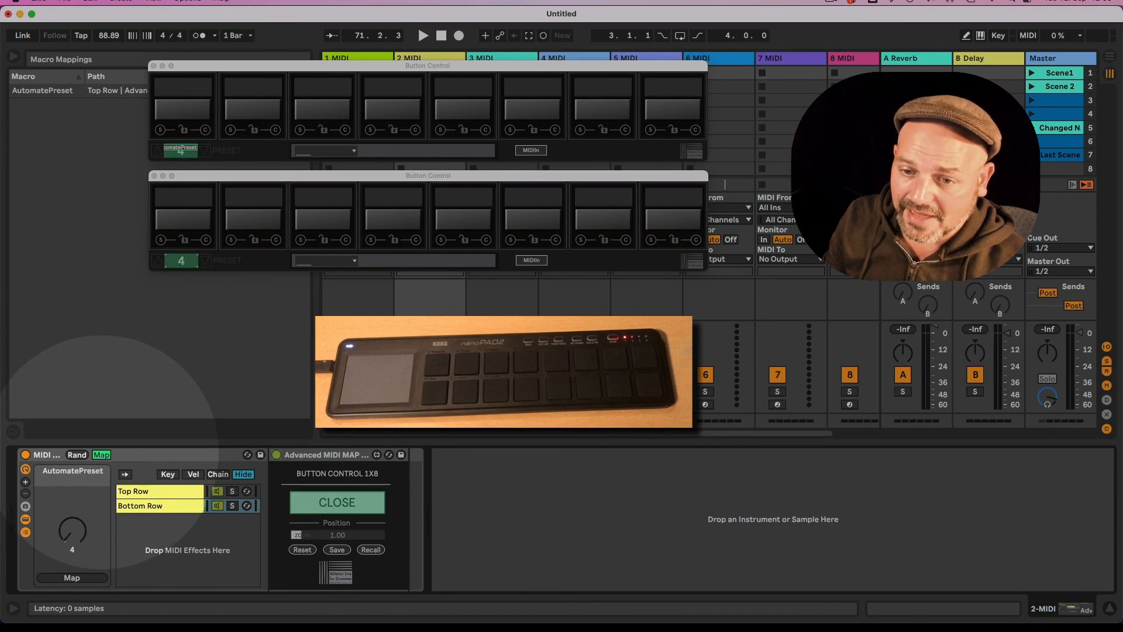
left_click(72, 578)
left_click(153, 224)
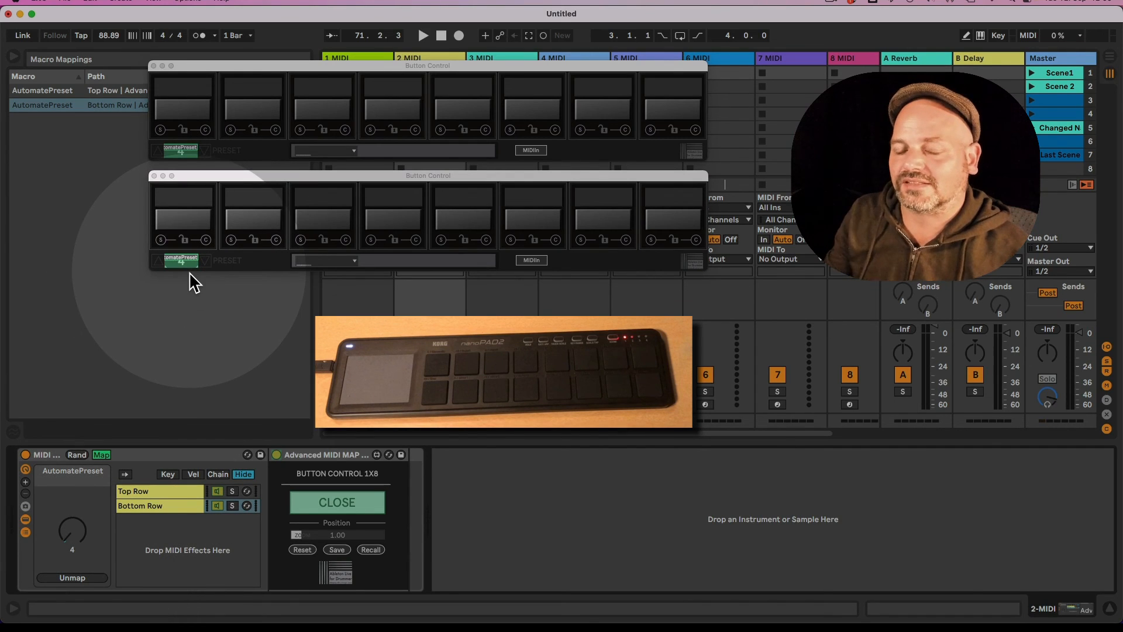
left_click(102, 454)
left_click(102, 455)
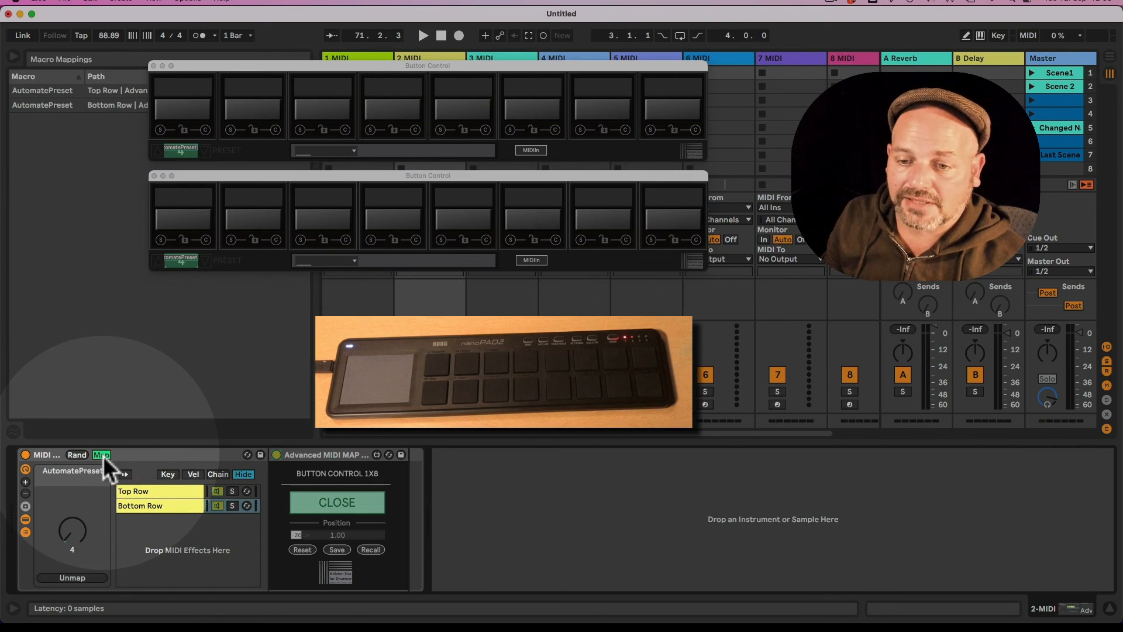
left_click(102, 454)
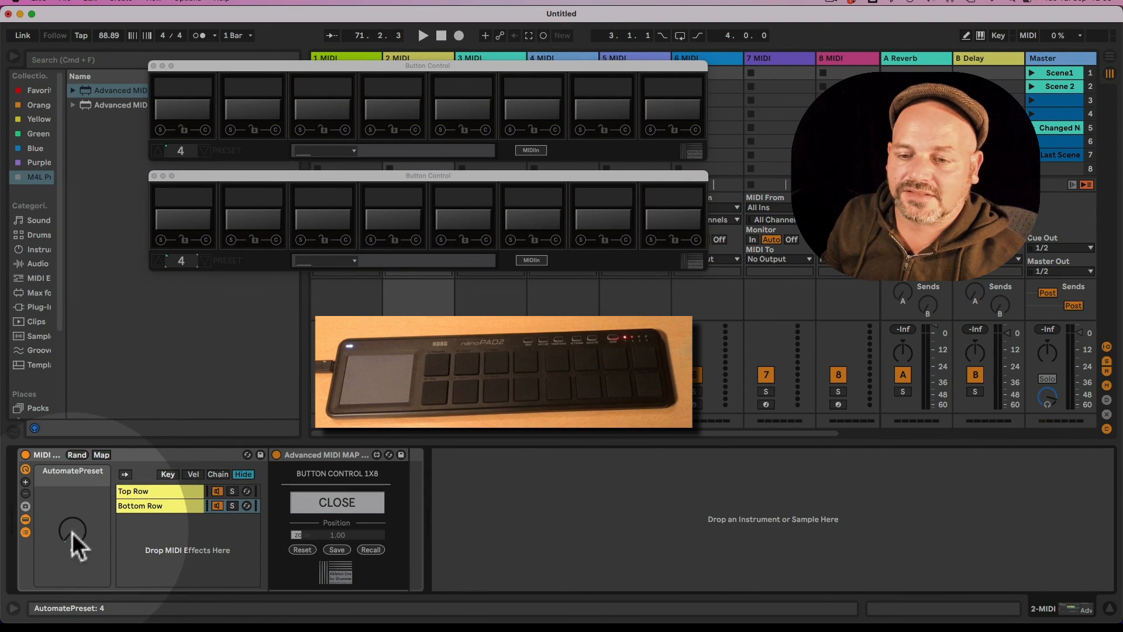
mouse_move(72, 532)
left_mouse_down()
mouse_move(71, 504)
mouse_move(71, 567)
mouse_move(72, 534)
left_mouse_up()
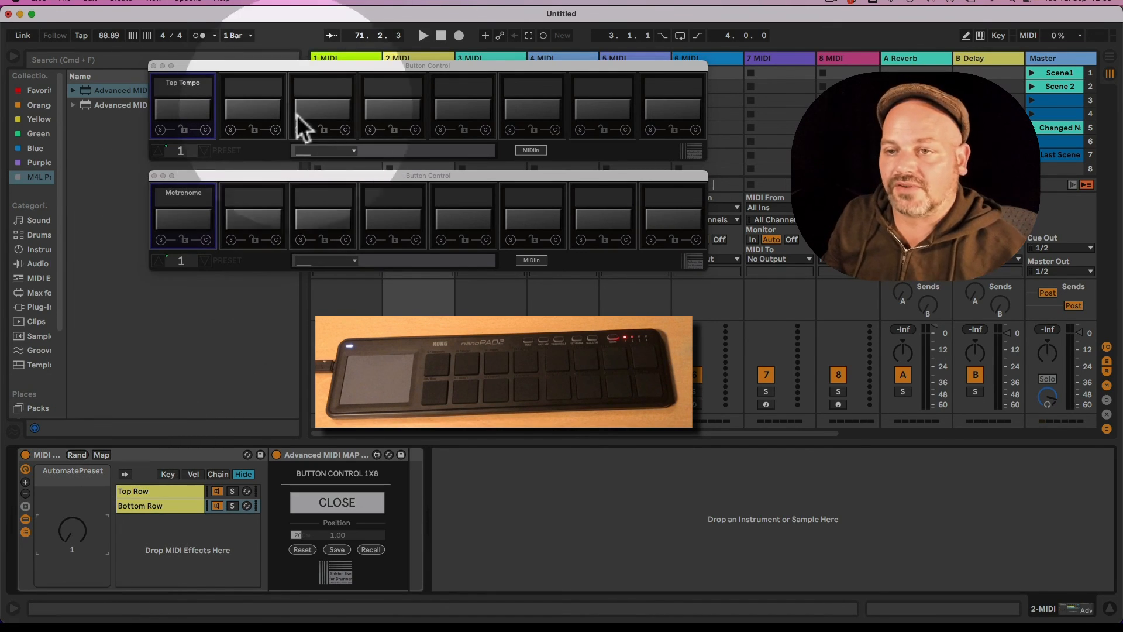
- Move the Top Row window slightly lower, and try the Bottom Row window at 0.50 scale before setting it to 0.70
left_click_drag(289, 68, 289, 76)
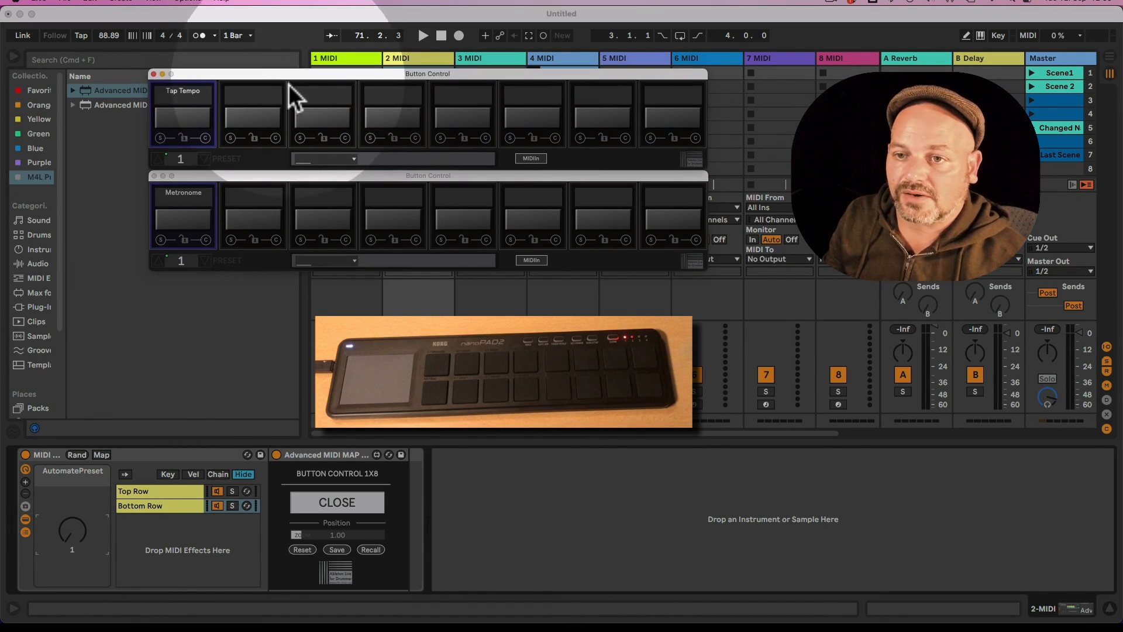
left_click(314, 176)
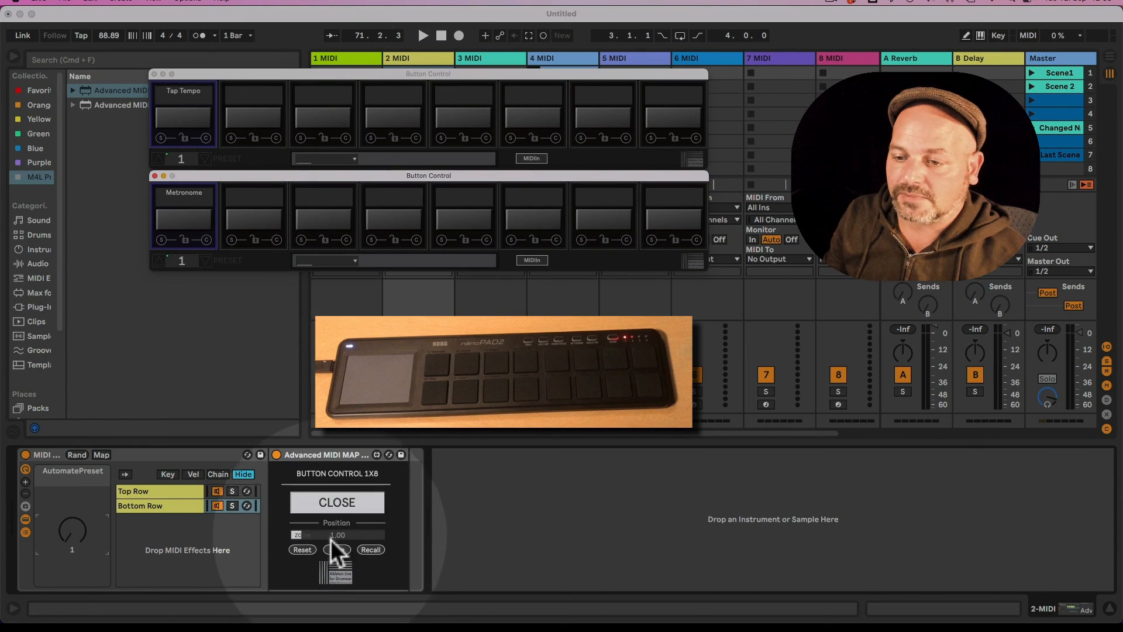
left_click_drag(330, 535, 331, 556)
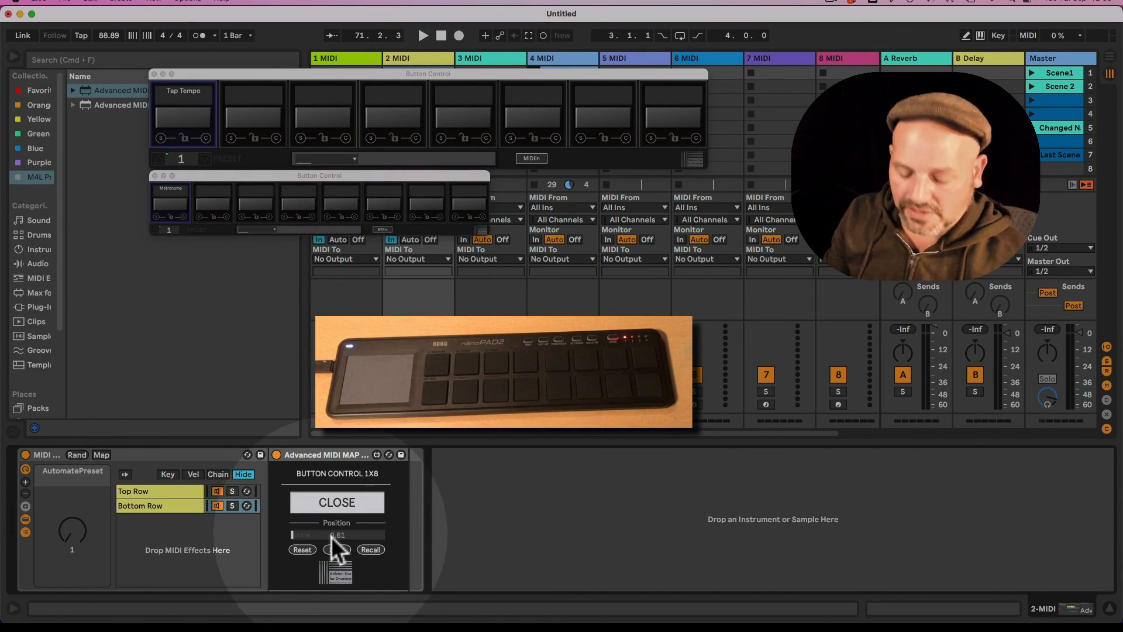
type("0")
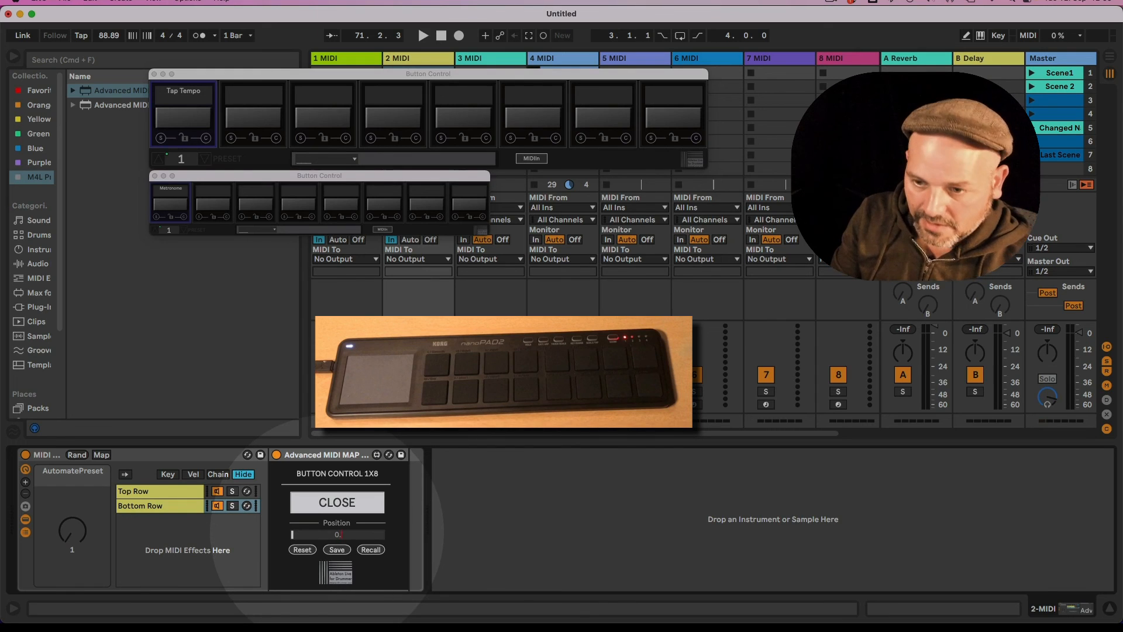
key("Return")
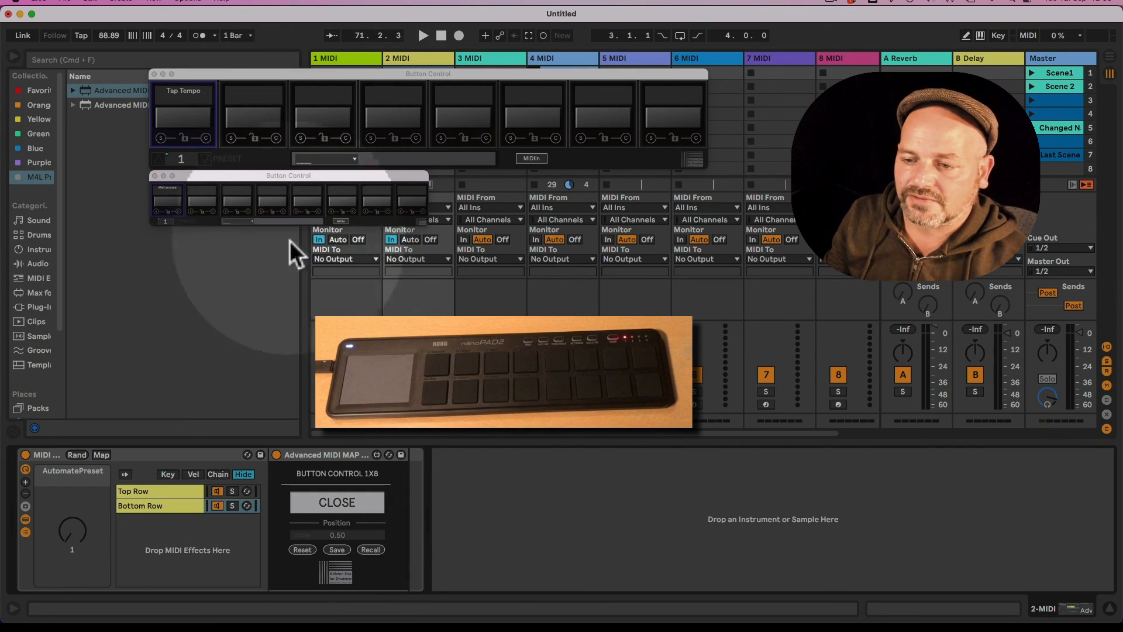
left_click(339, 536)
type("0.")
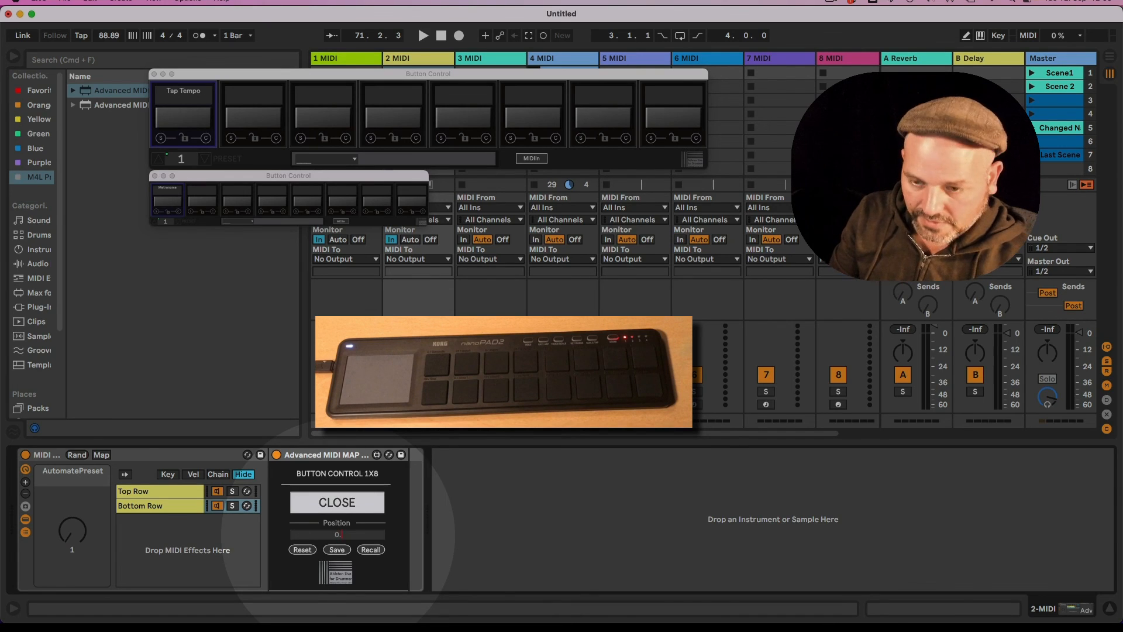
type("7")
key("Return")
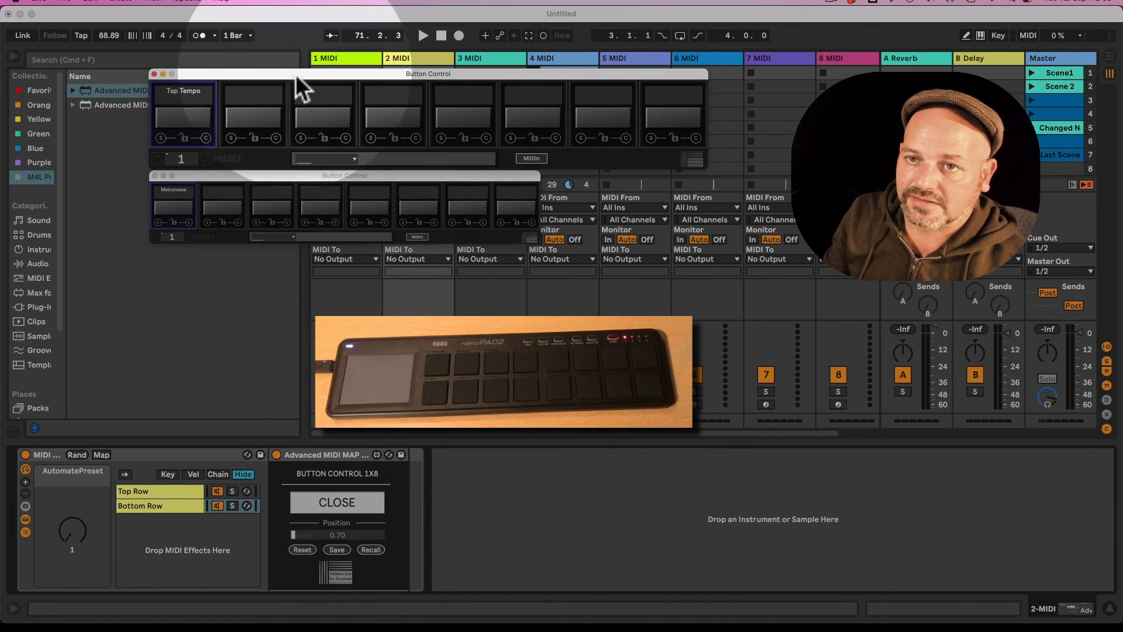
- Scale the Button Control window of the Top Row chain to 0.70
left_click(174, 492)
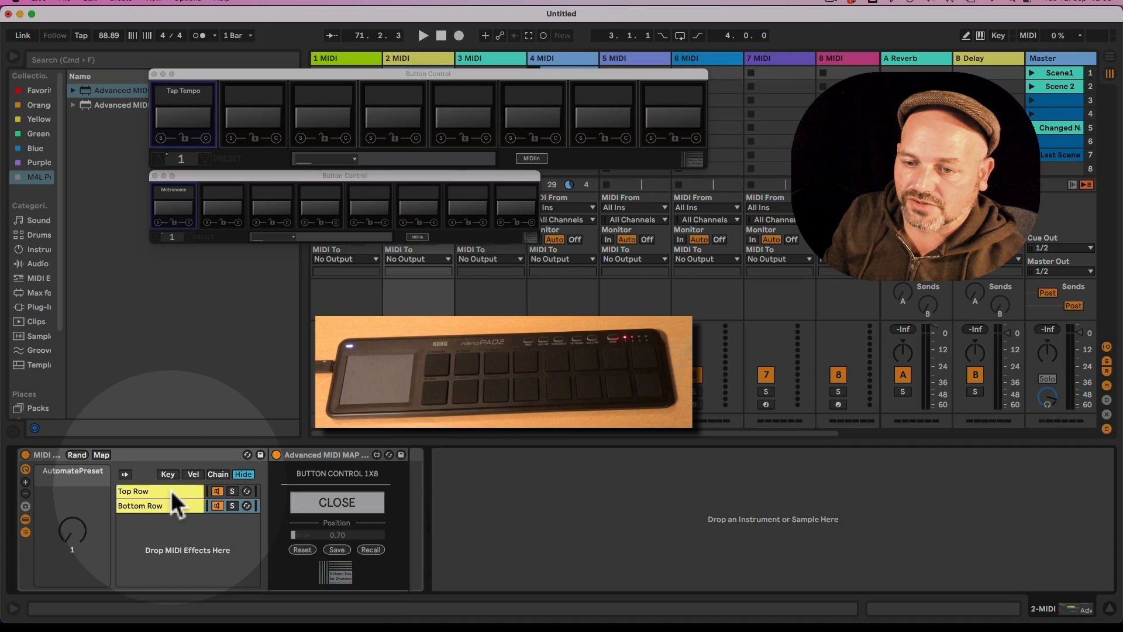
left_click(317, 536)
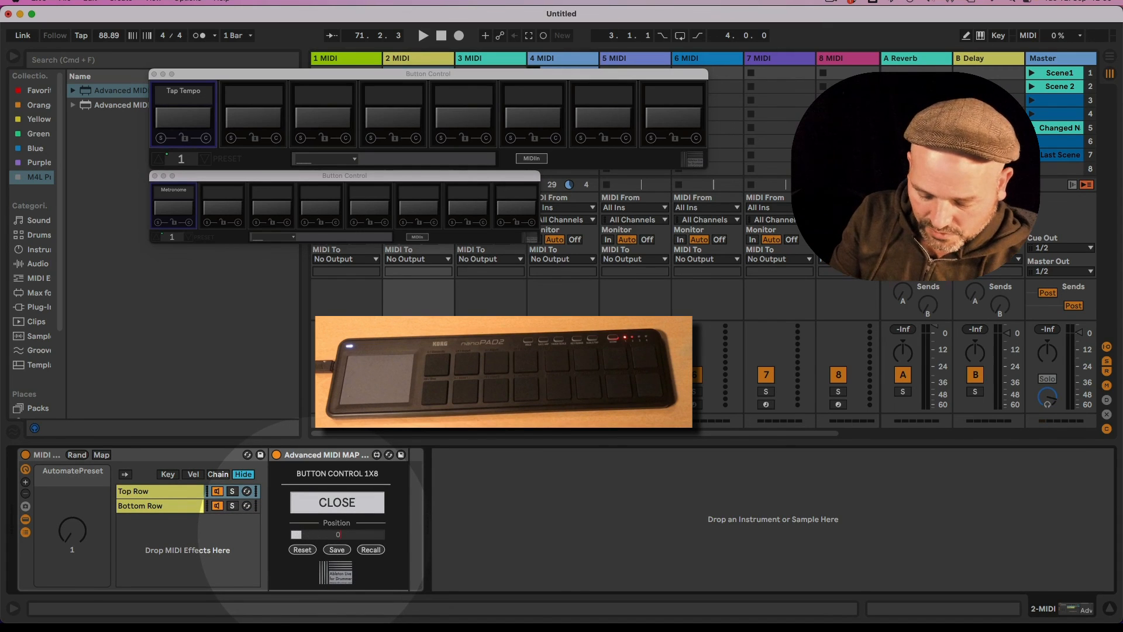
key("Return")
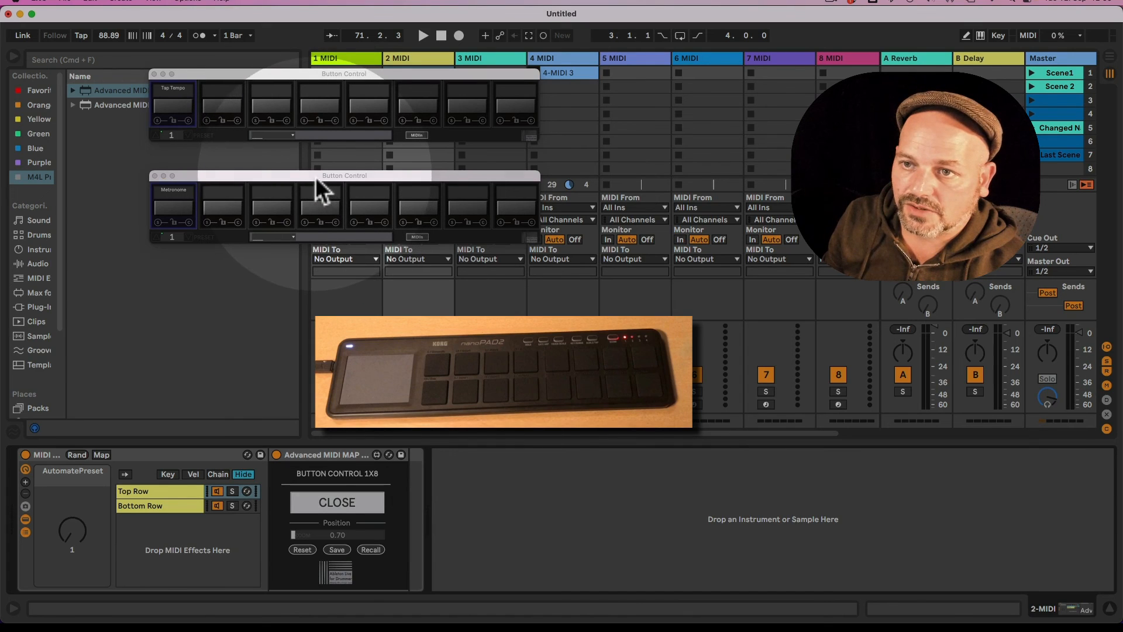
- Stack the two Button Control windows directly against each other, with the Top Row window above the Bottom Row window
left_click_drag(319, 177, 316, 136)
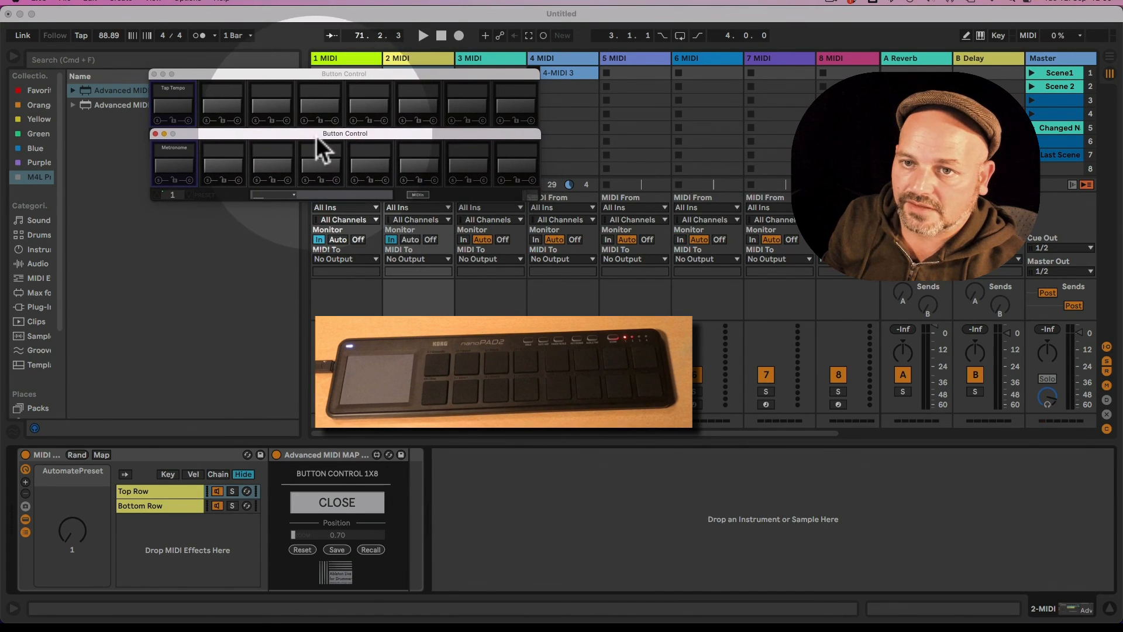
left_click(316, 72)
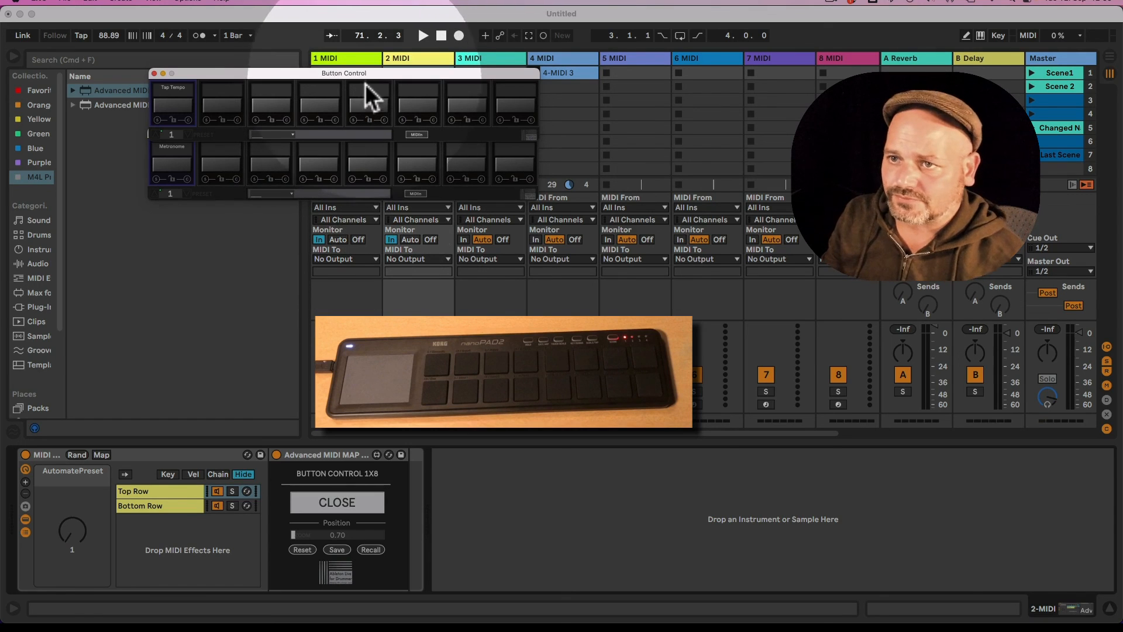
left_click_drag(372, 74, 370, 75)
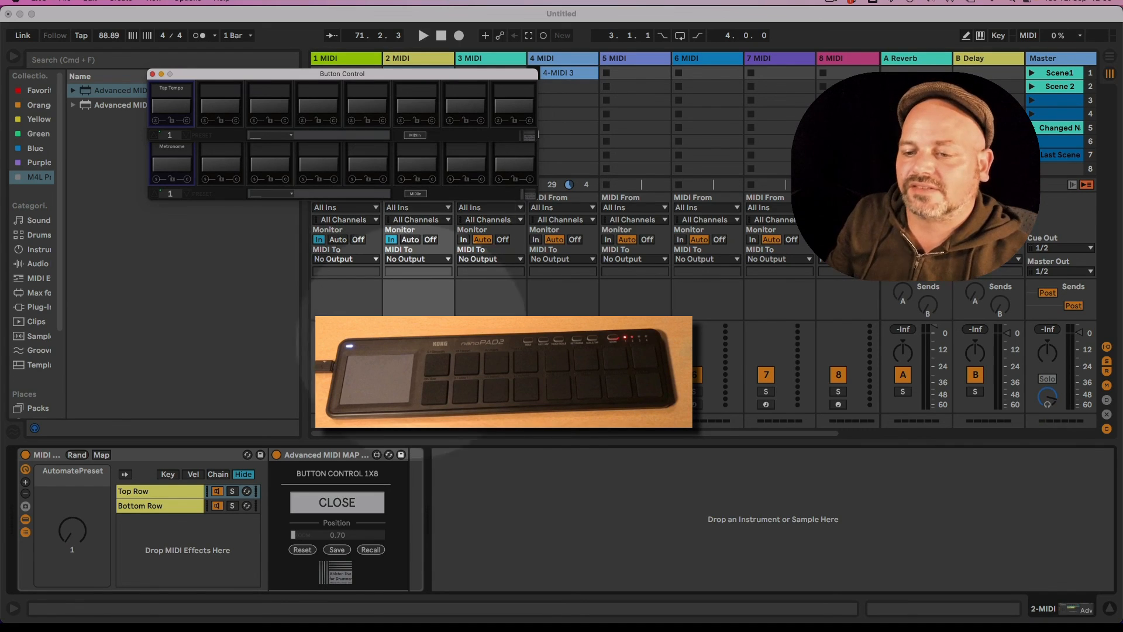
- Save the current window position for both the Top Row and the Bottom Row device
left_click(337, 550)
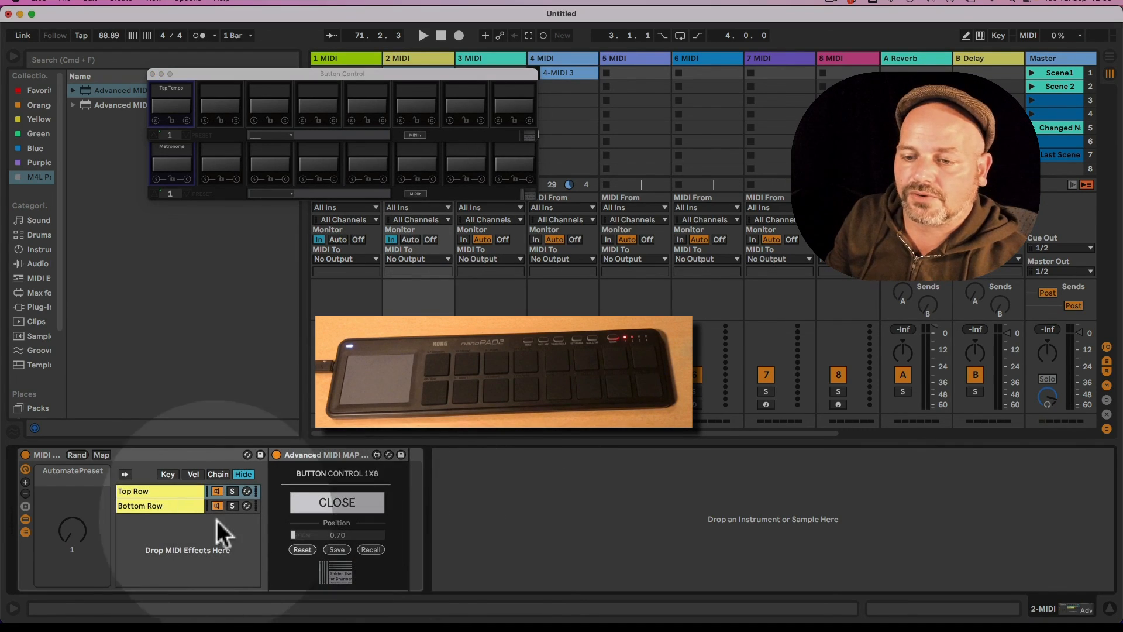
left_click(179, 507)
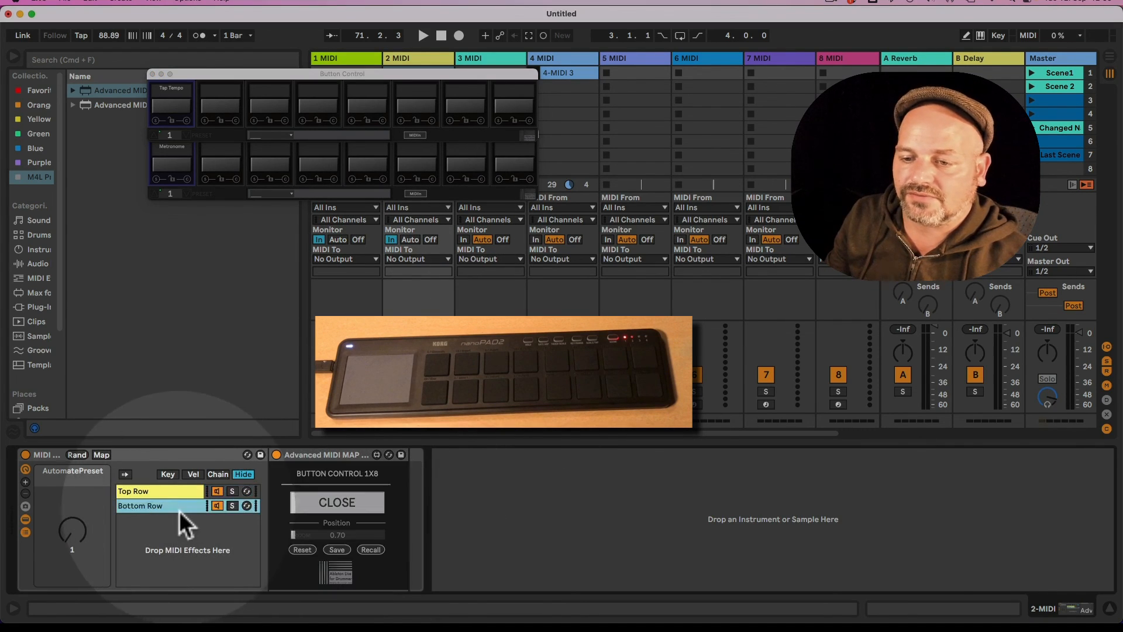
left_click(341, 548)
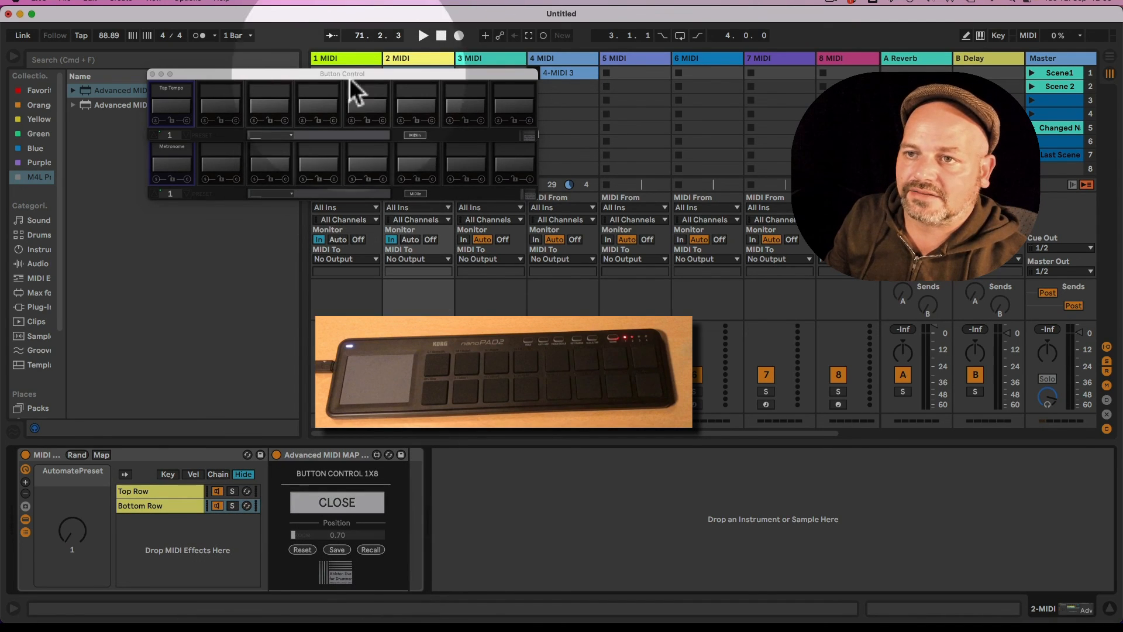
- Move both Button Control windows away from each other and recall the saved position for the Bottom Row and Top Row devices
left_click_drag(319, 72, 730, 192)
left_click_drag(384, 134, 413, 264)
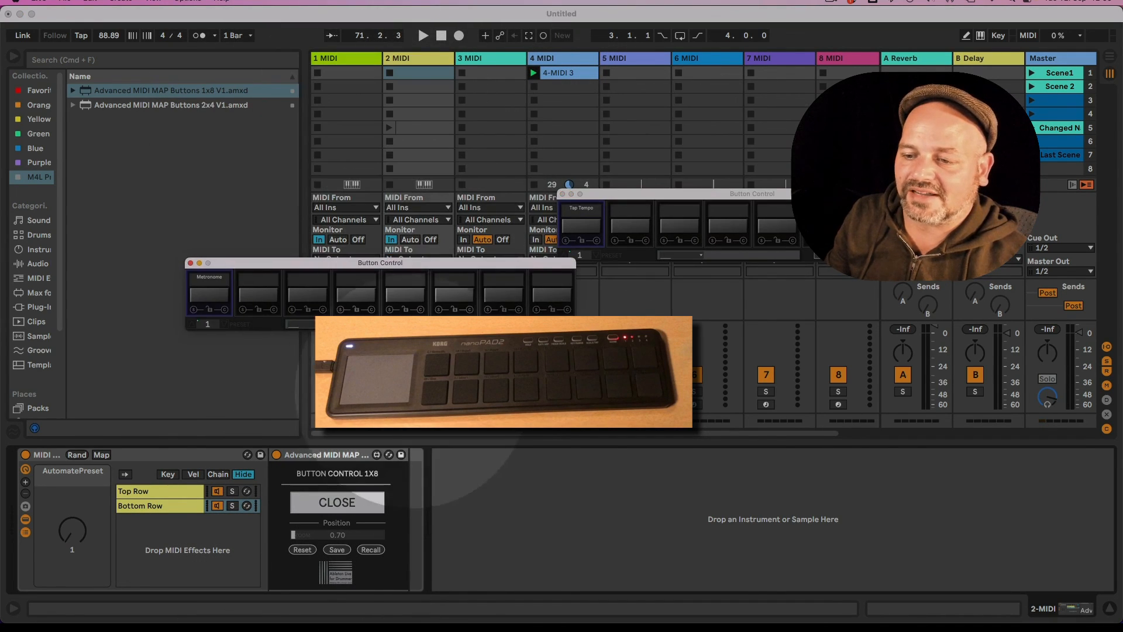
left_click(372, 549)
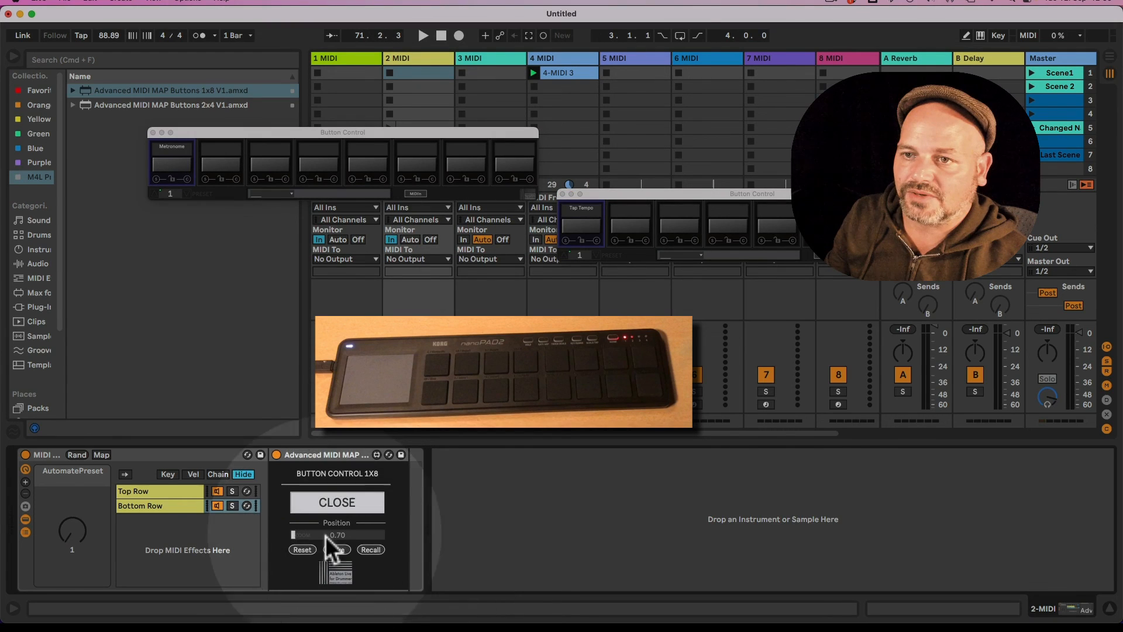
left_click(153, 491)
left_click(372, 550)
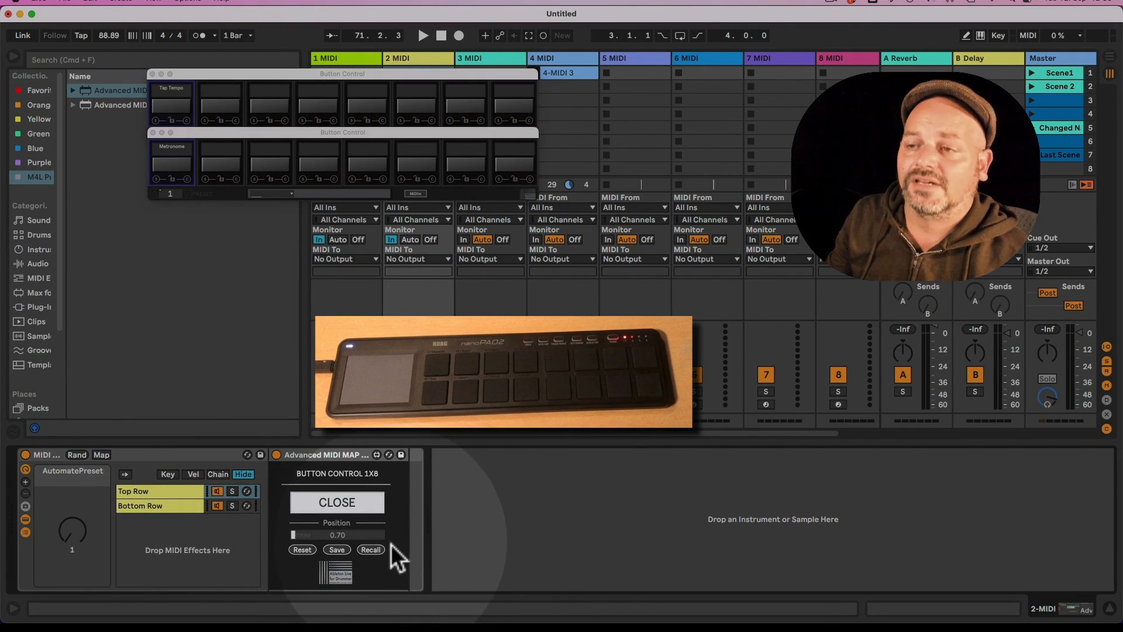